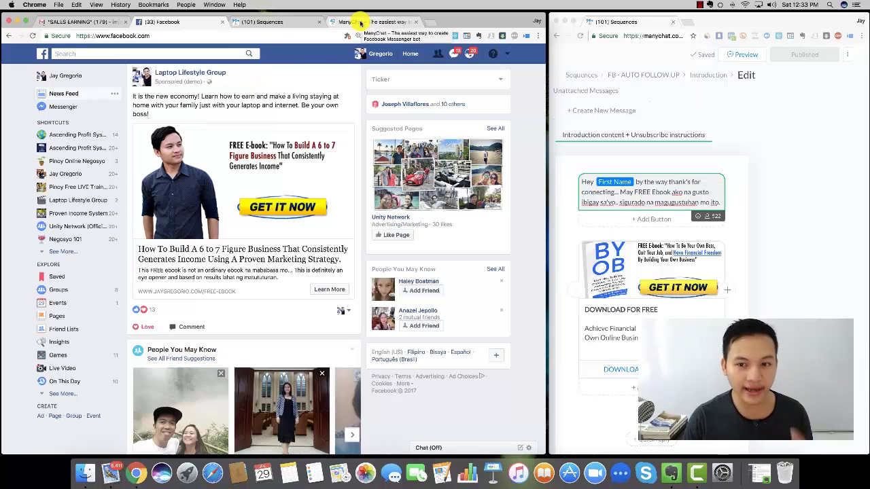
- Visit the personal brand page from the account menu, then return to the Facebook news feed
left_click(506, 53)
left_click(525, 93)
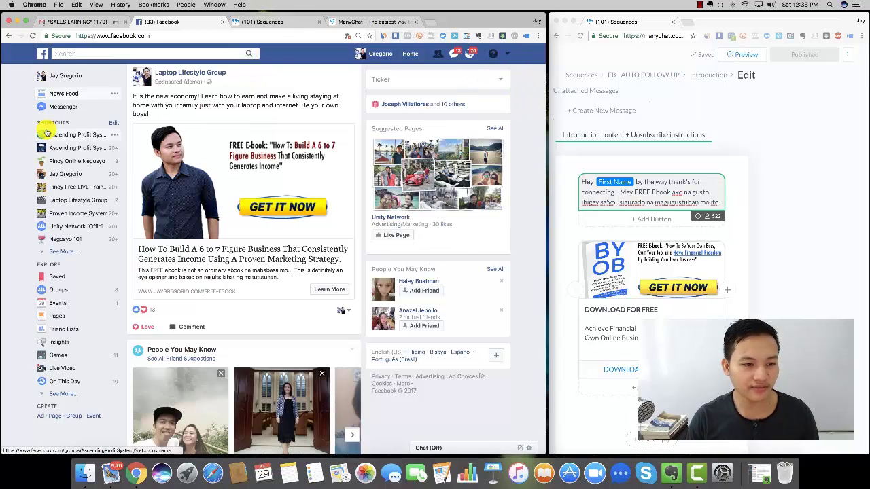
left_click(508, 55)
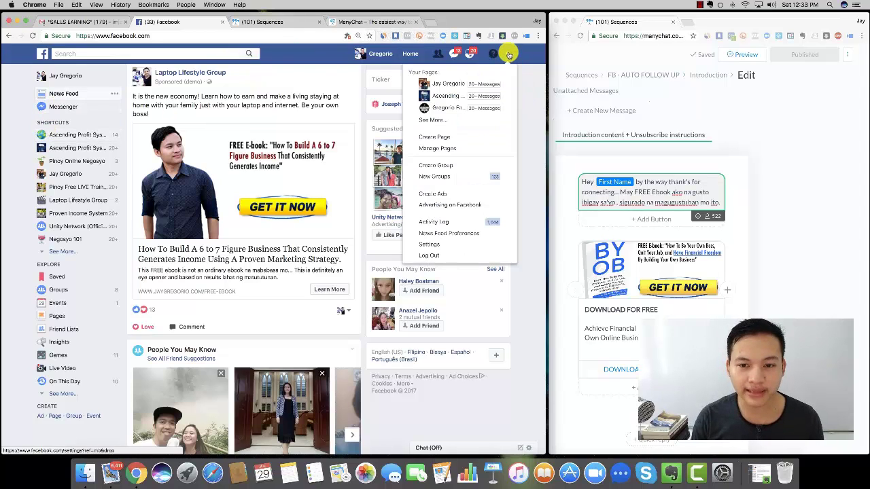
left_click(446, 84)
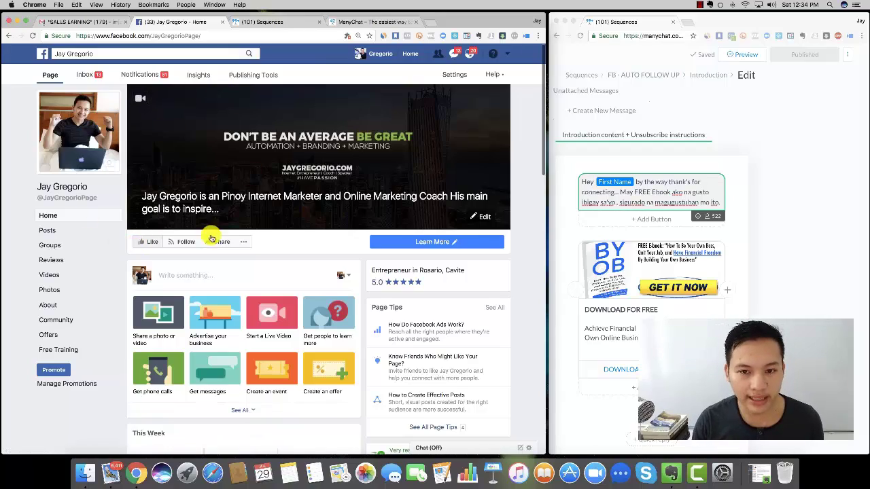
scroll(211, 238, "down", 10)
scroll(203, 367, "up", 5)
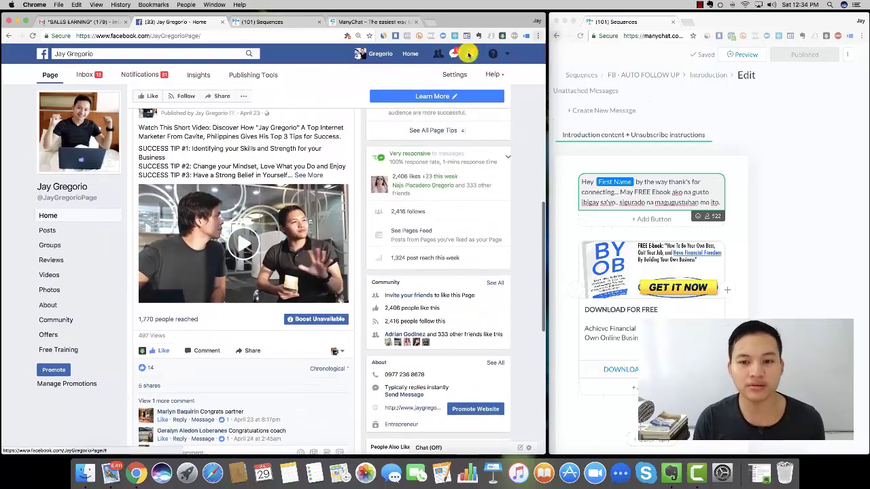
left_click(411, 56)
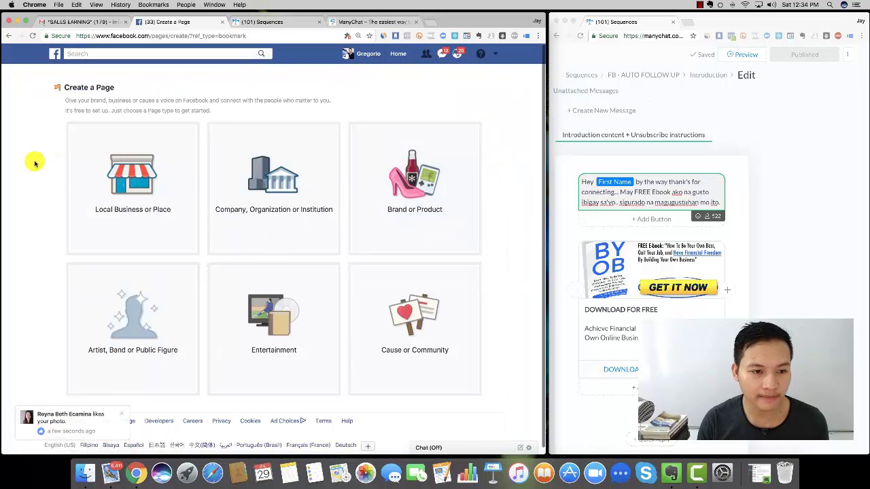
- Preview the page types and choose Artist, Band or Public Figure with category Entrepreneur
scroll(521, 195, "down", 1)
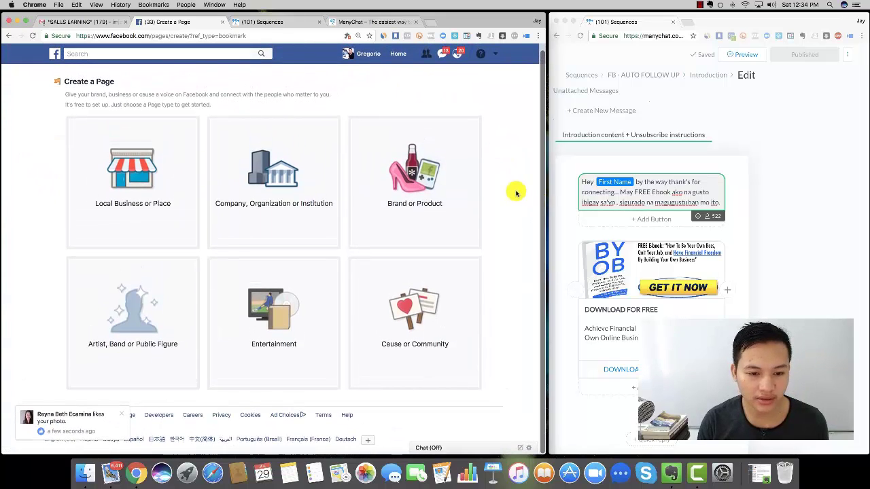
left_click(151, 204)
left_click(325, 176)
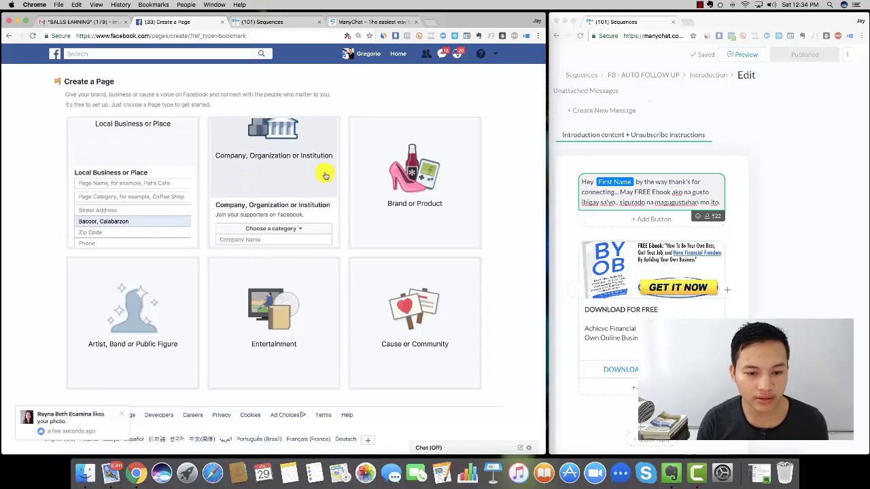
left_click(444, 175)
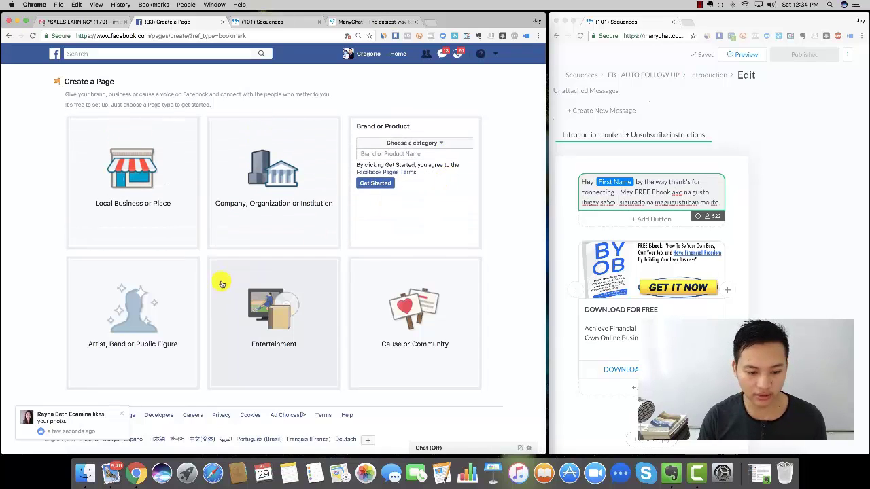
left_click(156, 282)
left_click(156, 301)
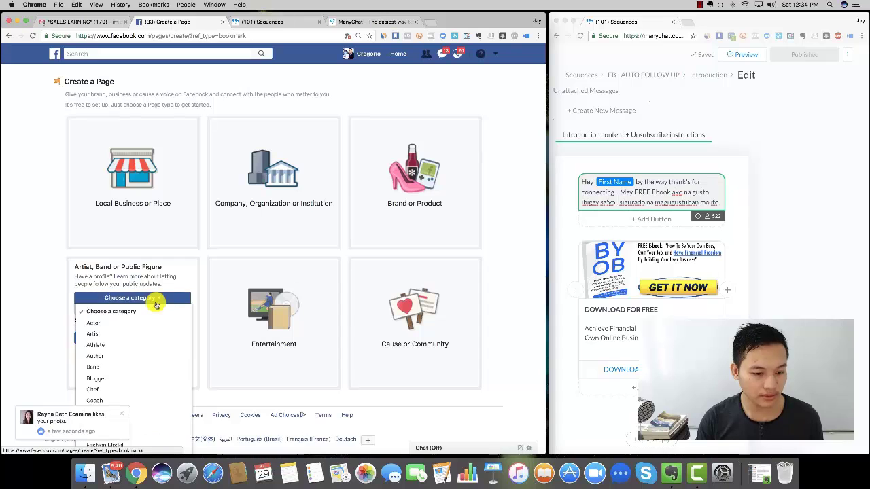
scroll(120, 362, "down", 2)
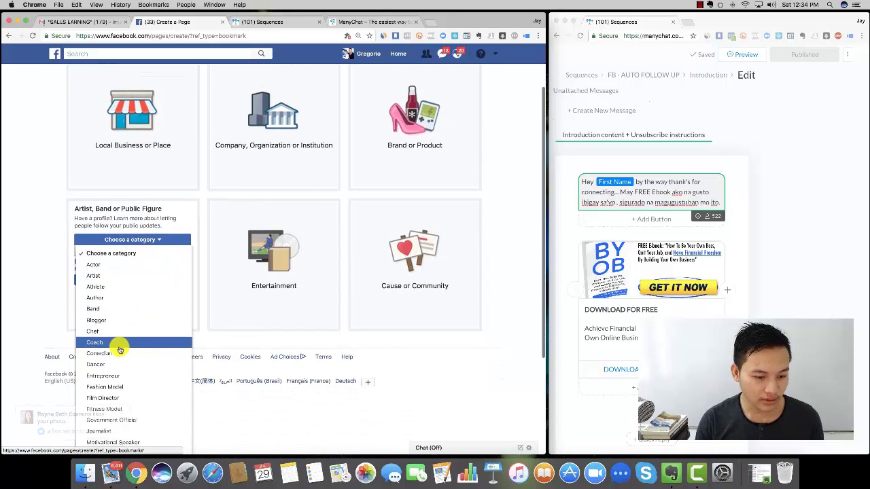
scroll(120, 353, "down", 1)
left_click(119, 345)
- Enter the person's full name as the new page's name
left_click(112, 308)
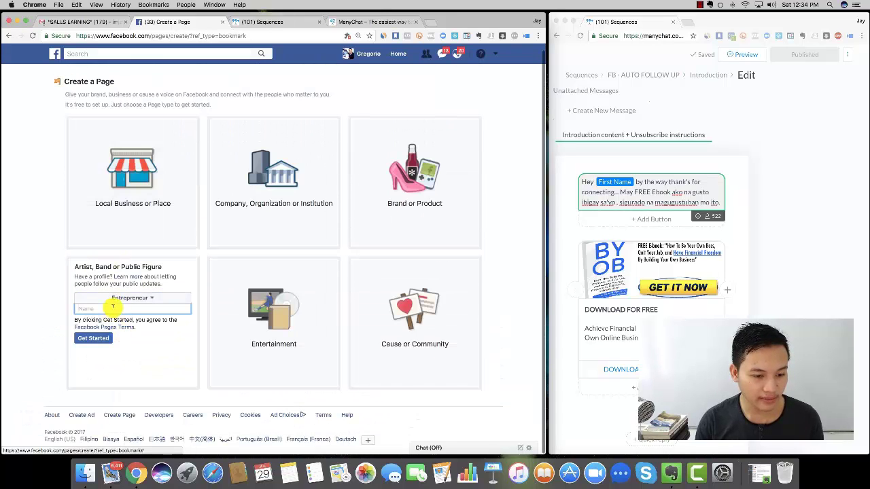
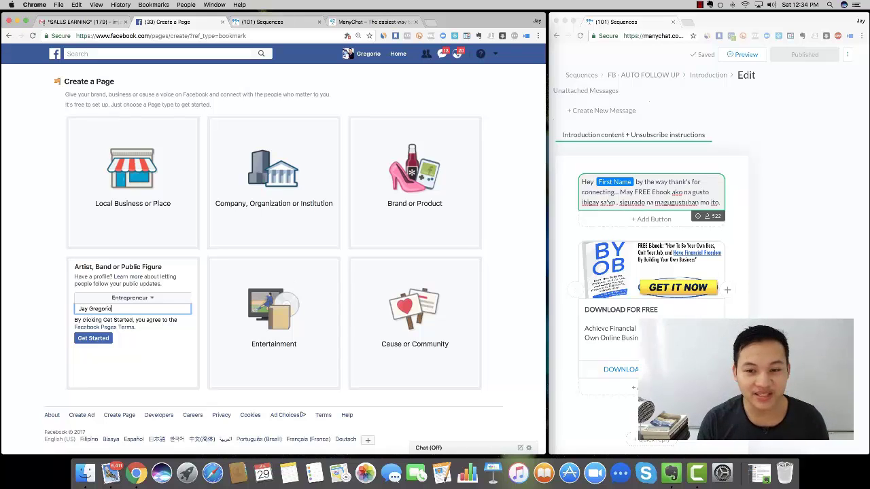
left_click(30, 271)
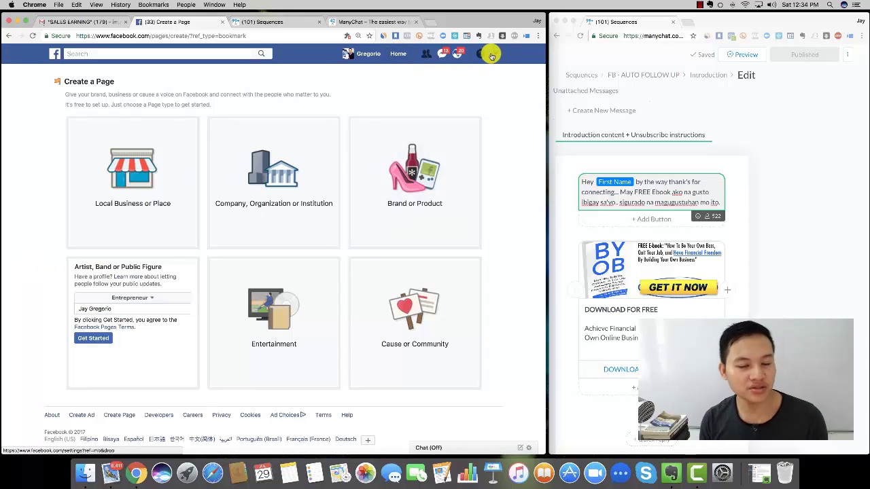
- Open the existing personal brand page from Your Pages and scroll through its home
left_click(492, 56)
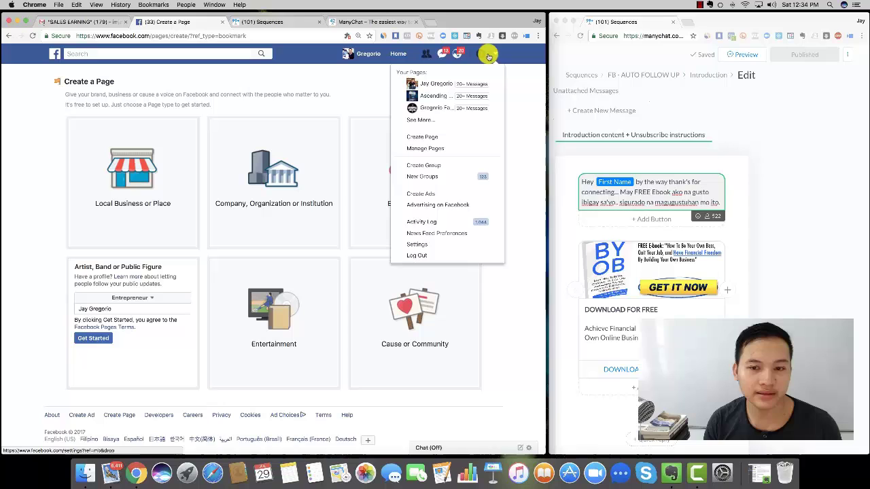
left_click(440, 82)
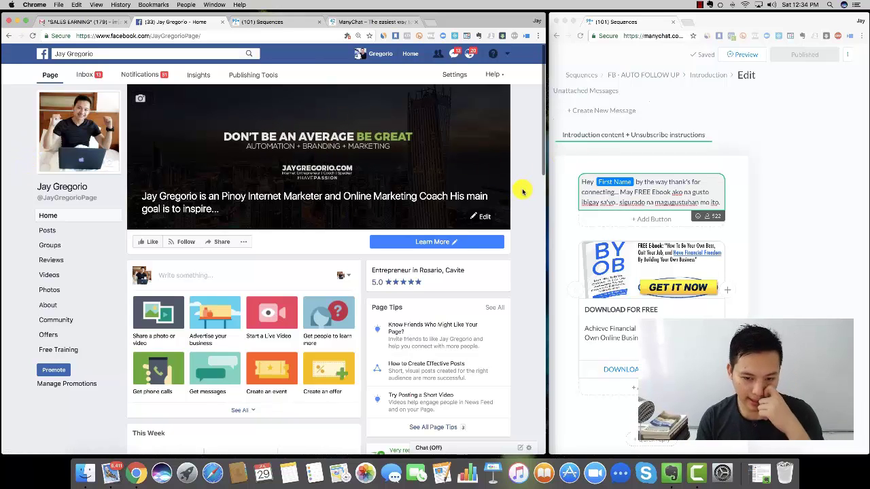
scroll(523, 192, "down", 5)
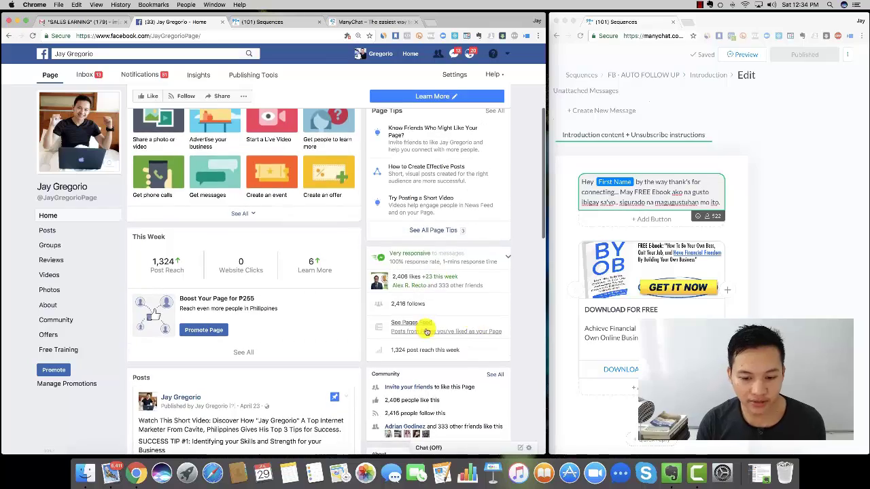
scroll(428, 331, "down", 5)
scroll(428, 331, "up", 10)
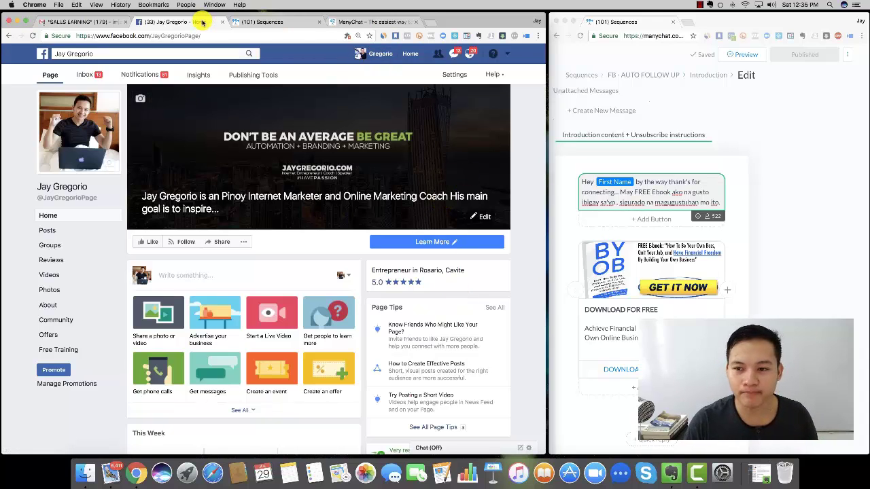
- Switch to the ManyChat homepage tab and scroll through its sections, ending at the top hero
left_click(374, 22)
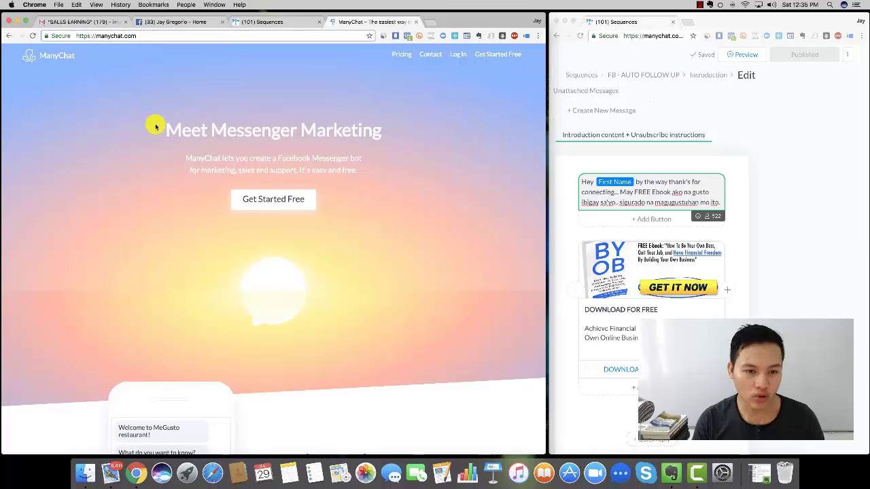
scroll(322, 206, "down", 5)
scroll(323, 207, "down", 10)
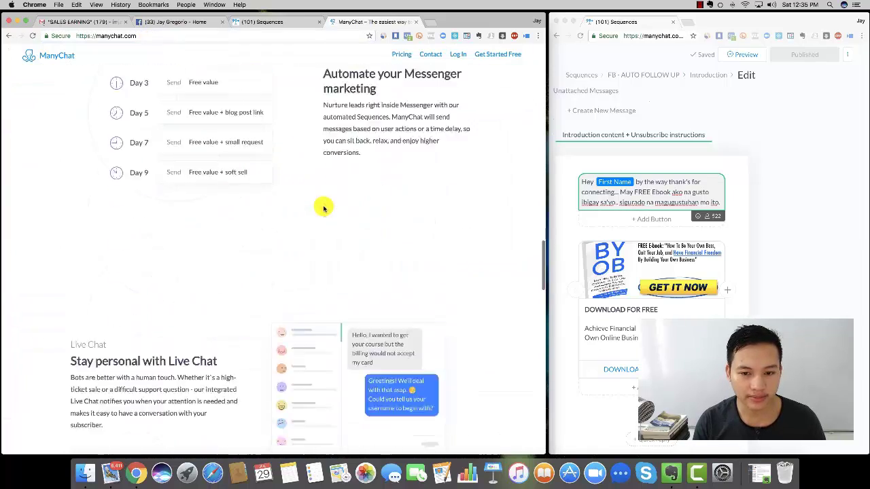
scroll(324, 207, "up", 4)
scroll(323, 207, "up", 6)
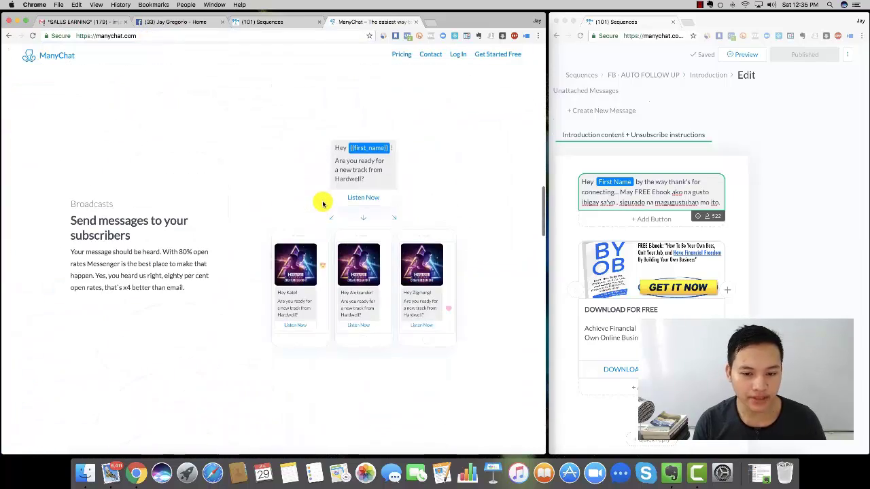
scroll(322, 204, "down", 2)
scroll(322, 204, "down", 4)
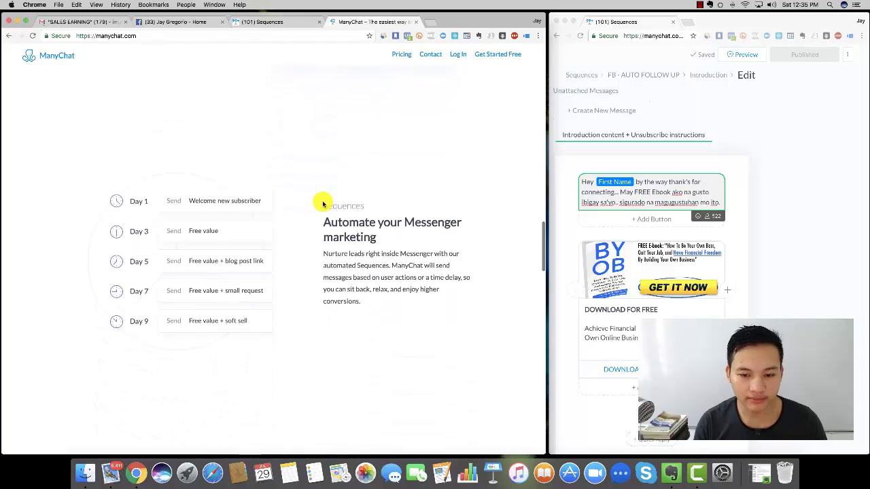
scroll(323, 204, "down", 10)
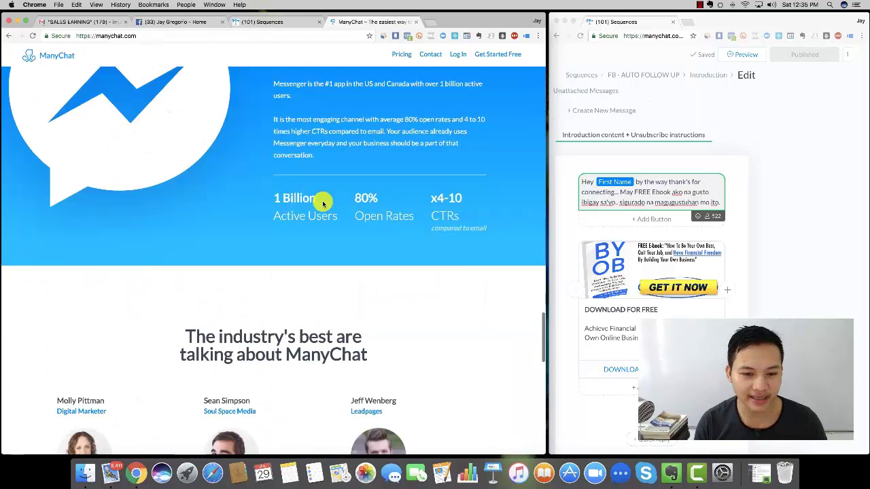
scroll(323, 204, "up", 5)
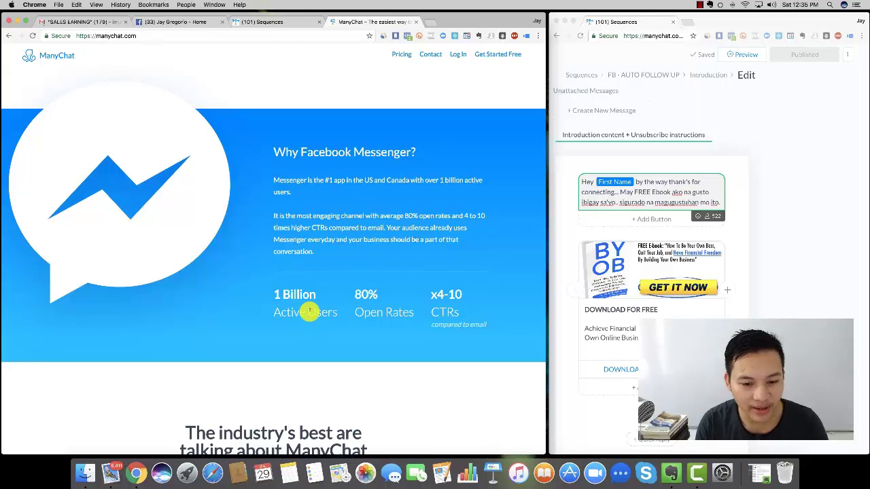
scroll(308, 313, "down", 10)
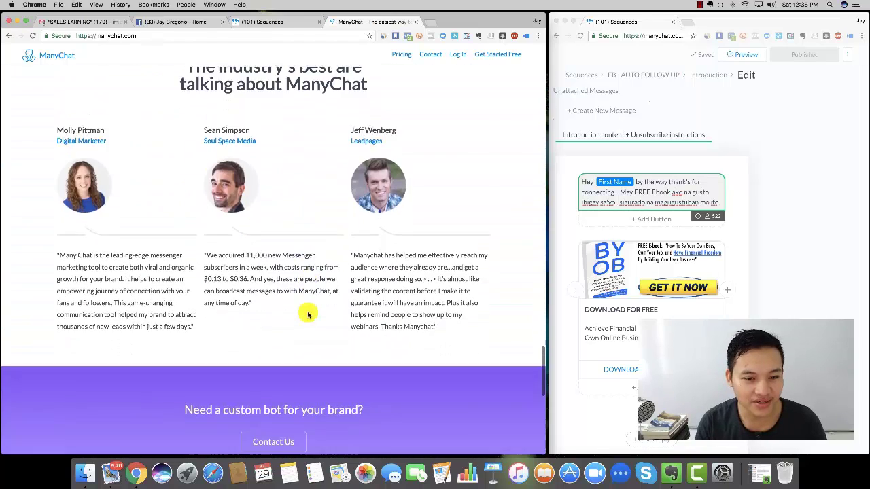
scroll(308, 313, "up", 15)
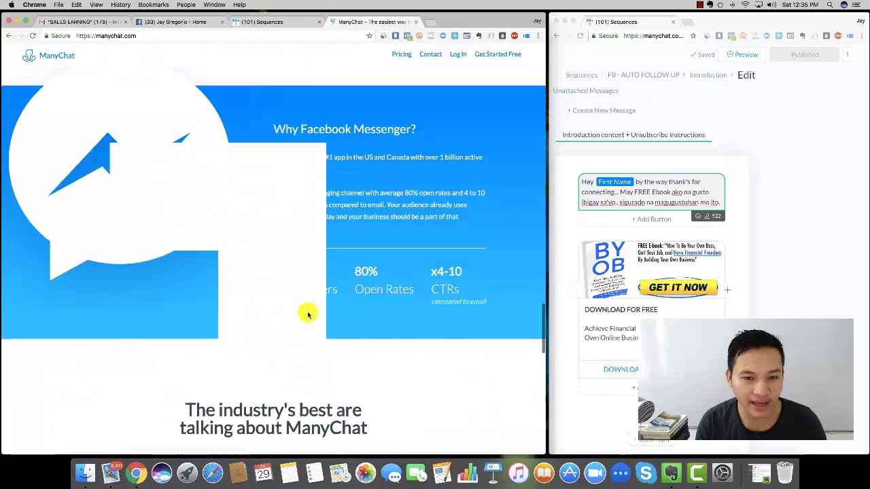
scroll(308, 314, "up", 2)
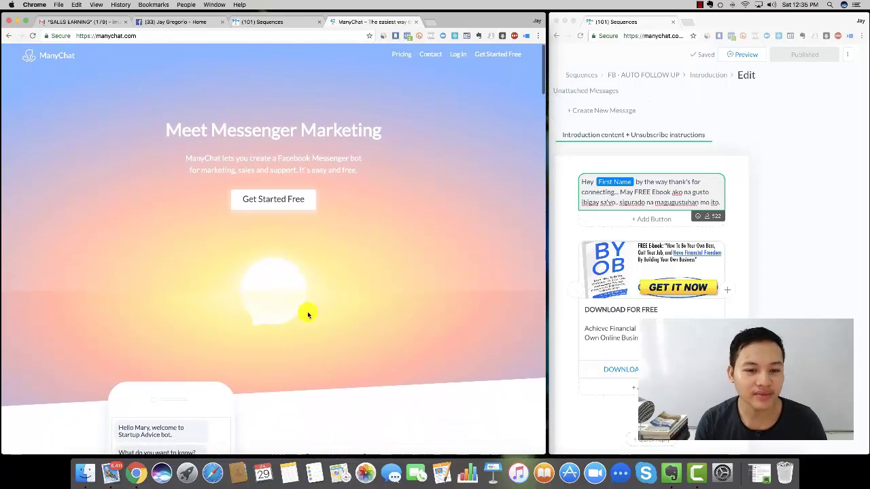
scroll(309, 309, "up", 2)
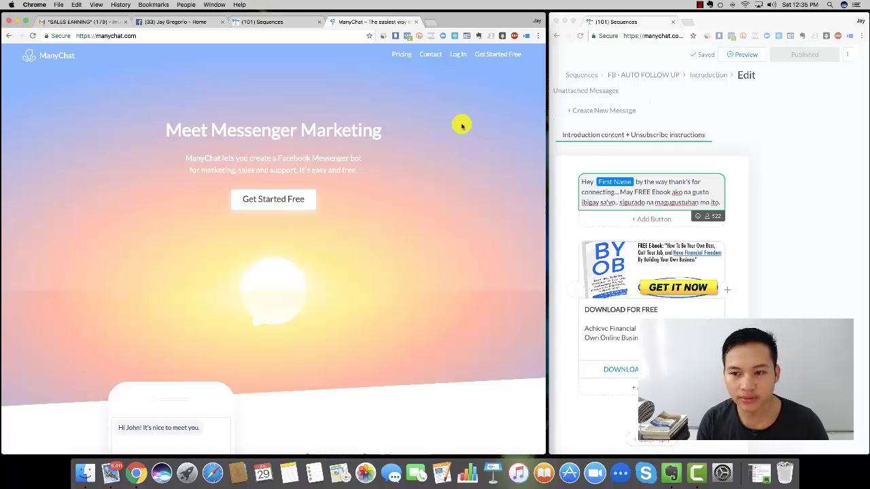
- Sign in to ManyChat with Facebook and load the other connected page's dashboard (181 active subscribers)
left_click(262, 205)
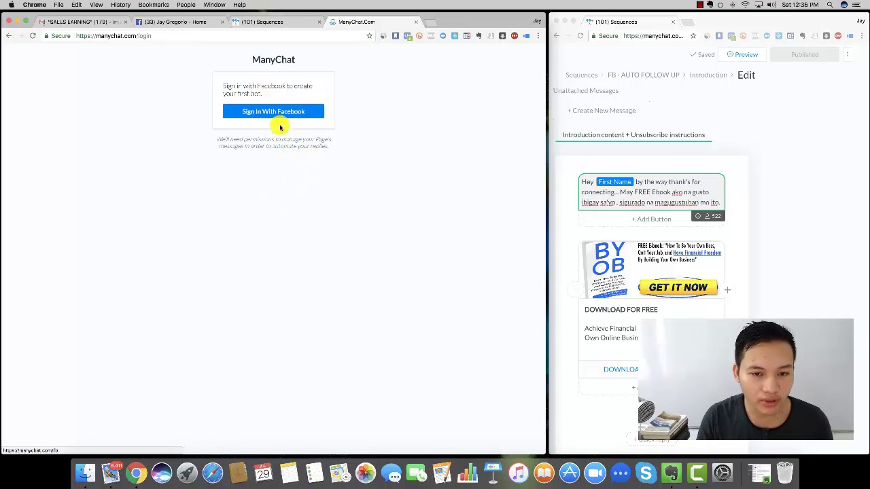
left_click(285, 115)
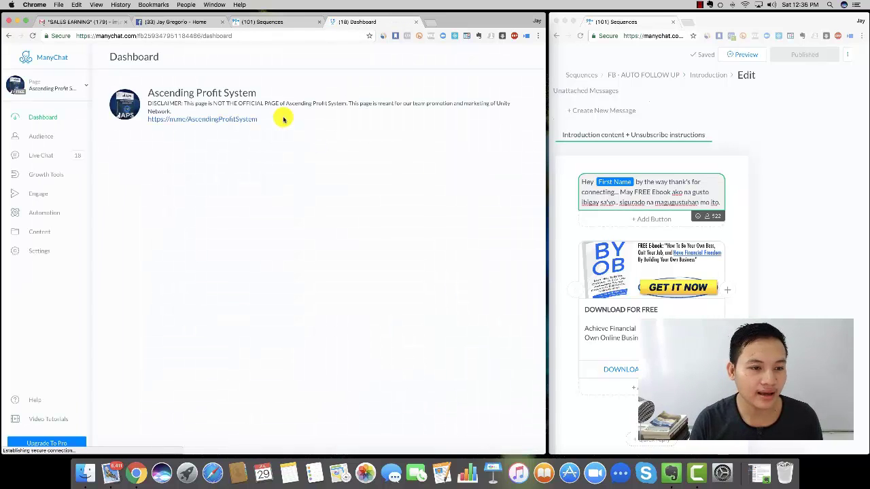
left_click(80, 87)
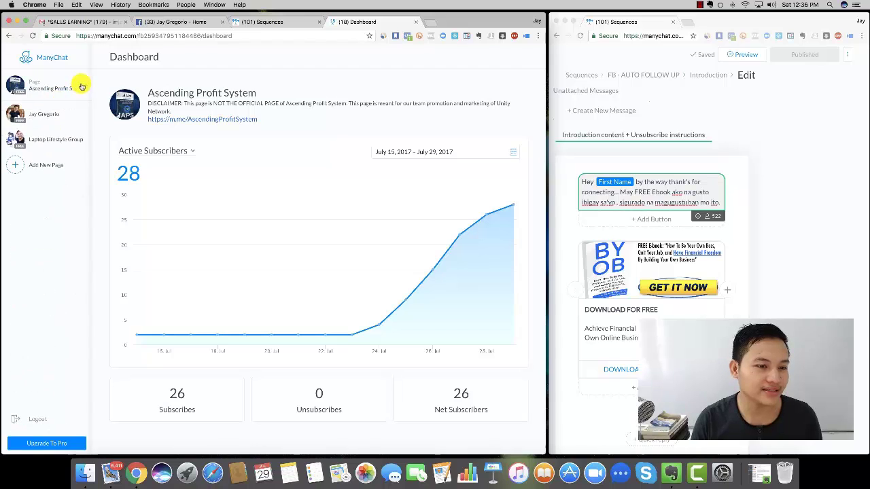
left_click(41, 117)
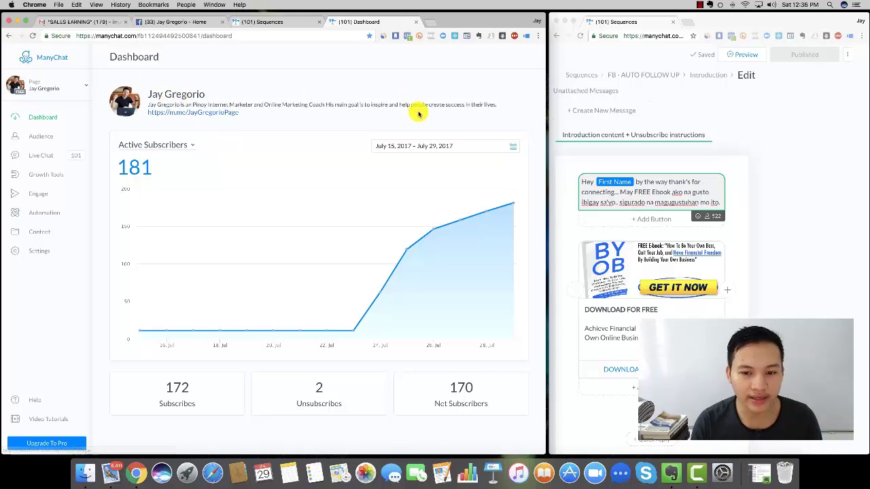
mouse_move(356, 331)
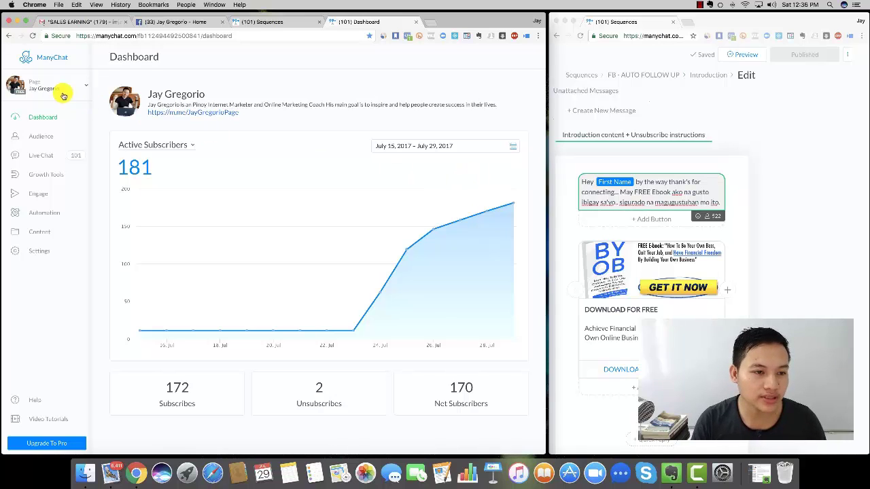
left_click(84, 87)
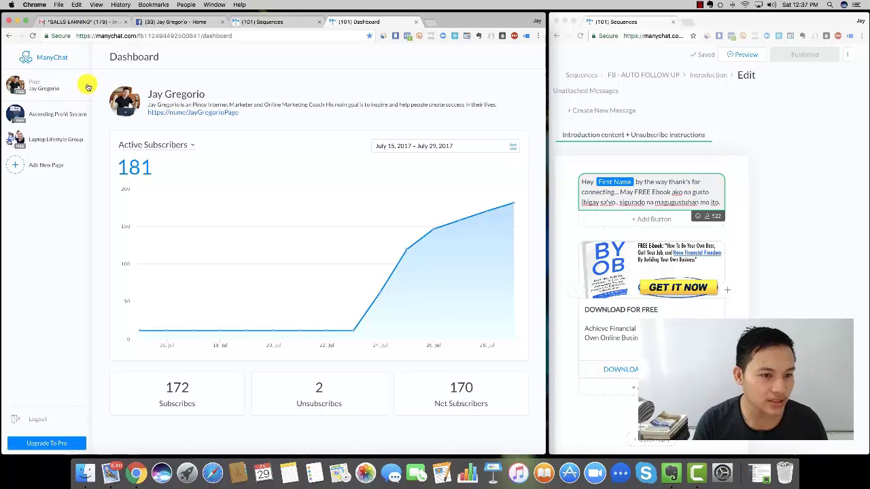
left_click(88, 88)
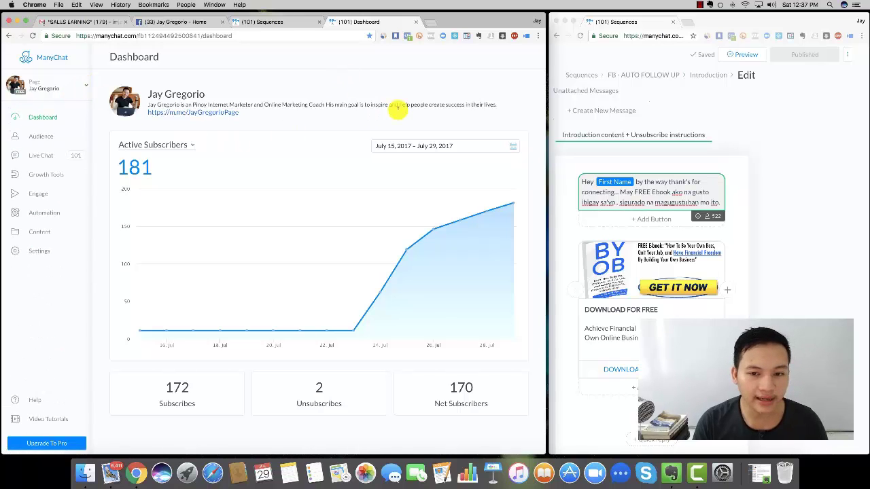
left_click(82, 90)
left_click(82, 90)
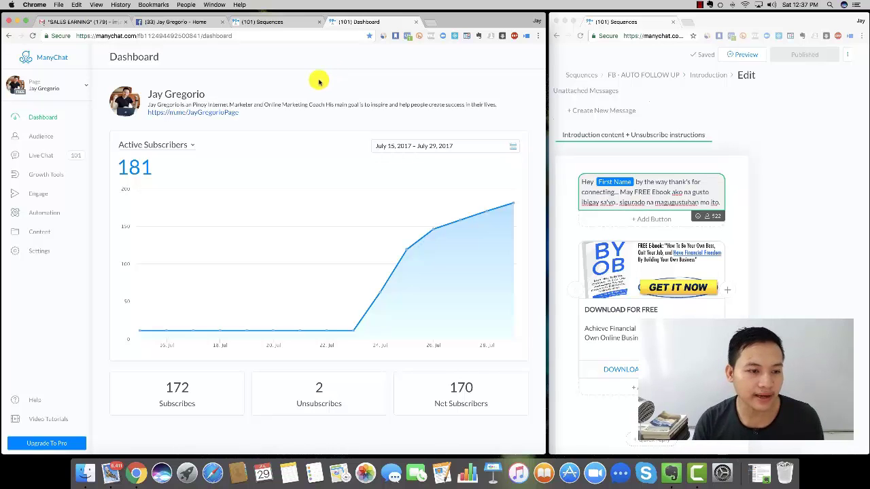
left_click(86, 86)
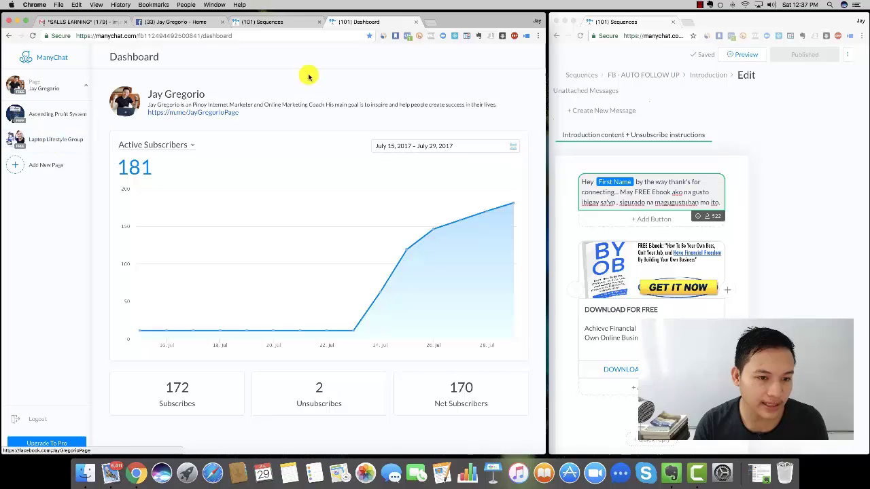
left_click(80, 88)
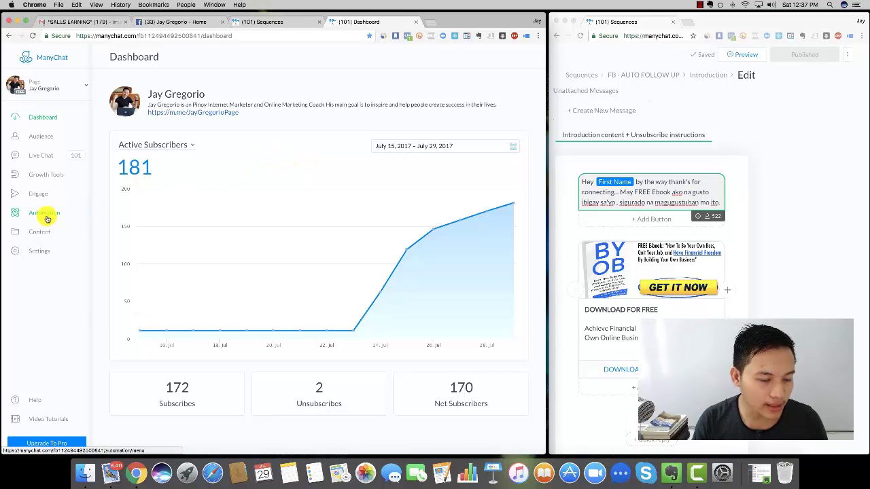
- Open the Welcome Message under Automation in the editor and publish it
left_click(47, 218)
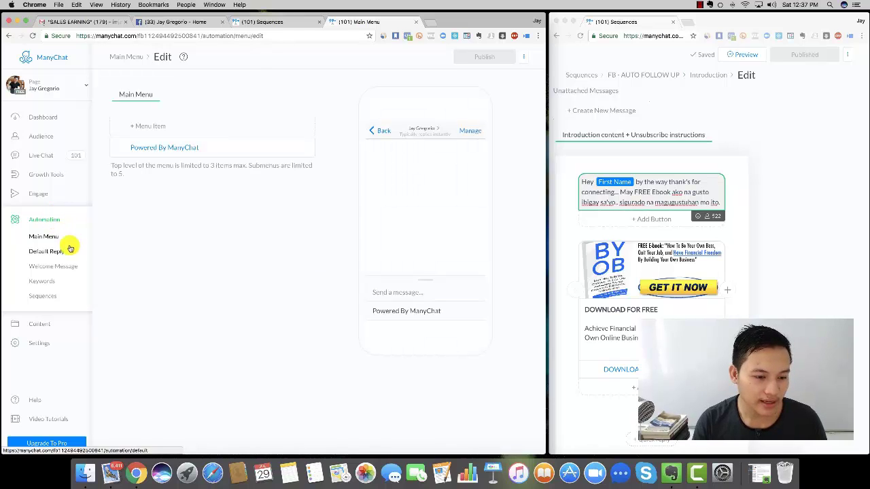
left_click(57, 271)
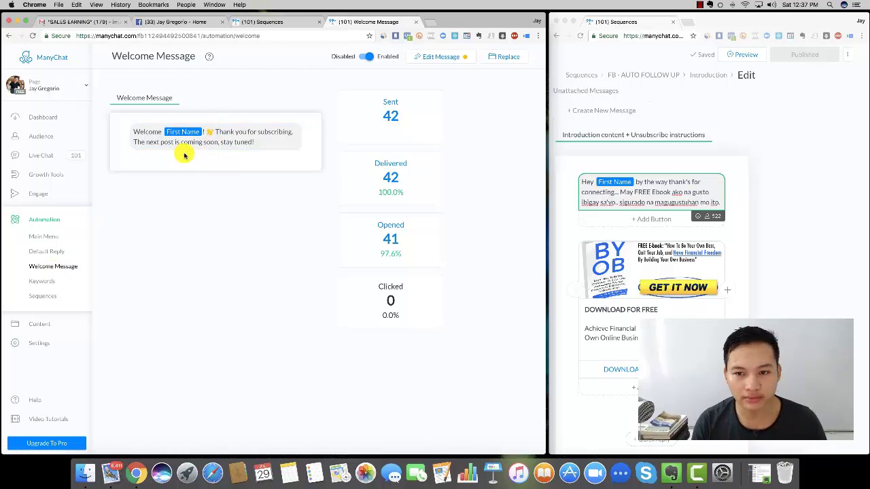
left_click(439, 57)
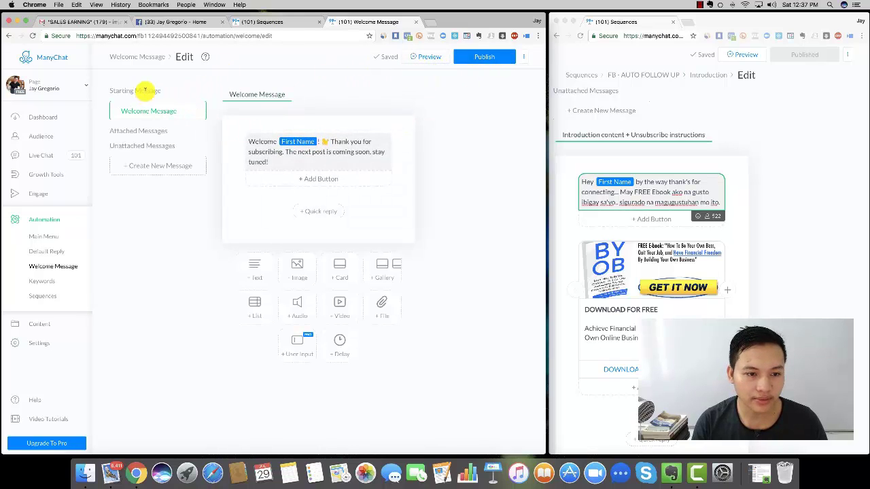
left_click(155, 60)
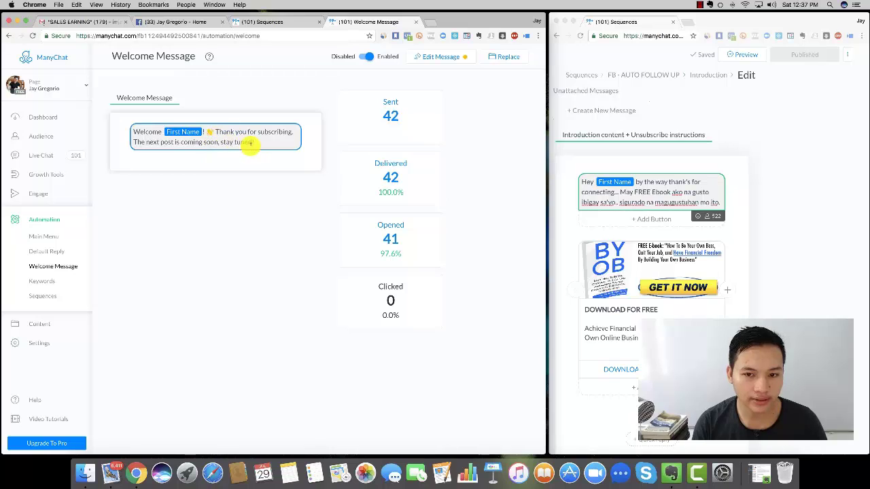
left_click(443, 58)
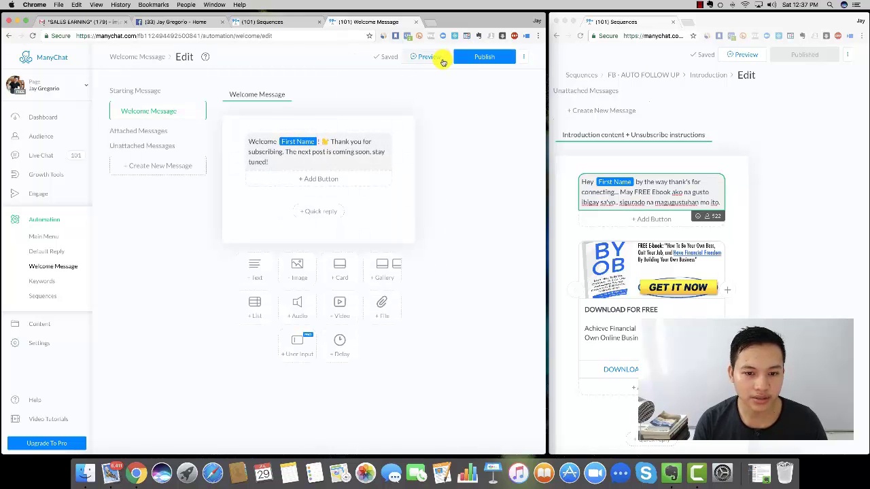
left_click(346, 161)
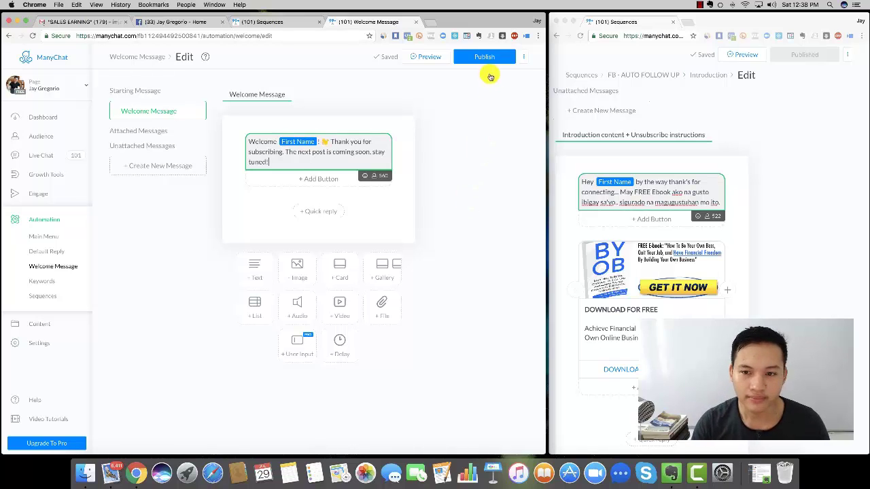
left_click(487, 57)
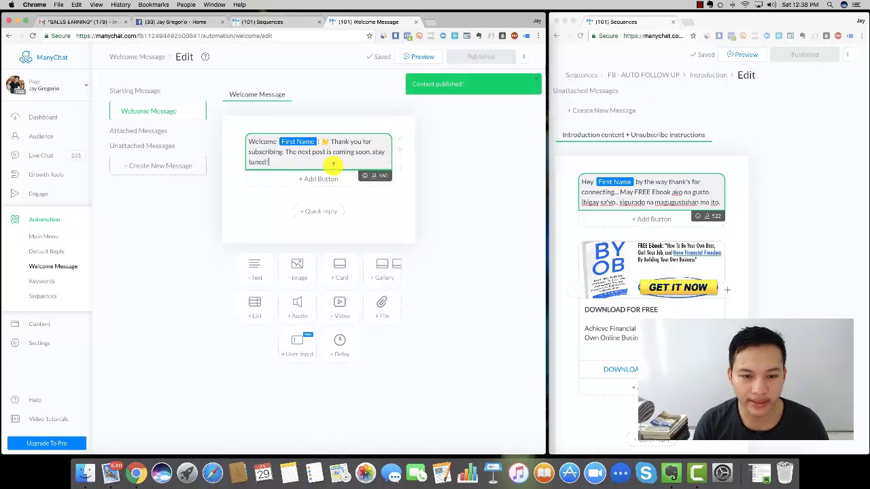
- Add 'Add Text Here' to the welcome text, delete it, republish, and open Sequences
left_click(331, 163)
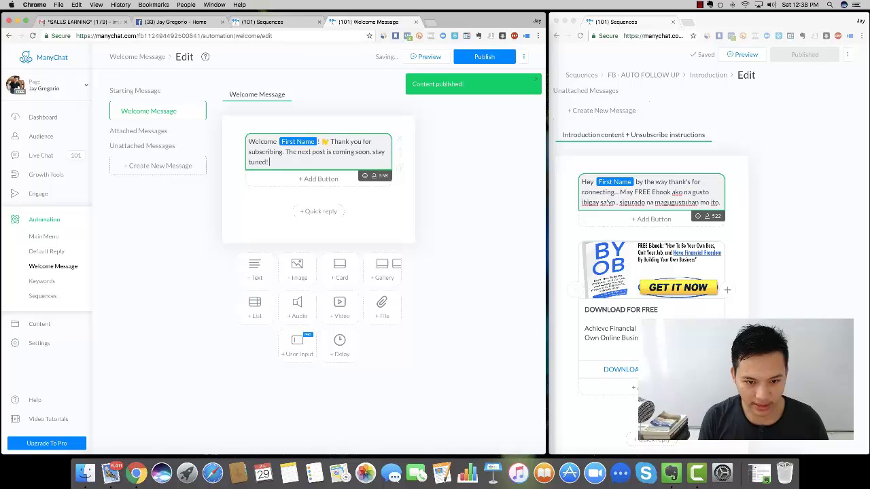
type("Add Tex")
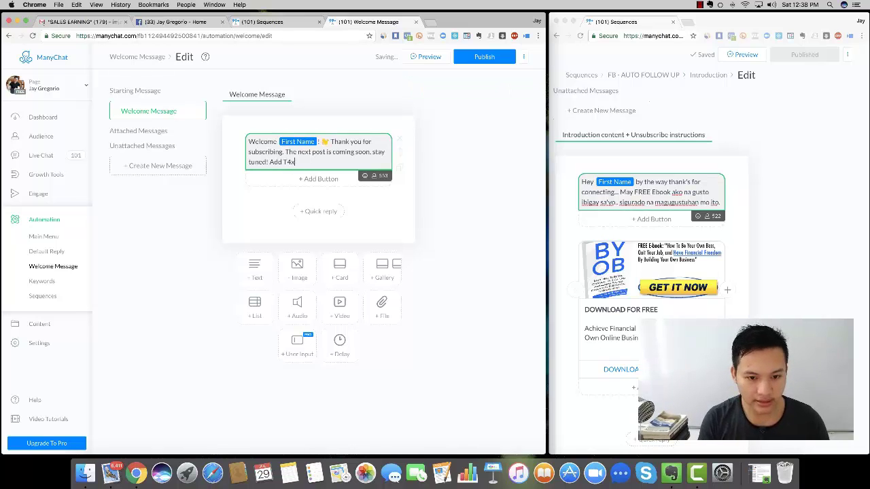
type("t")
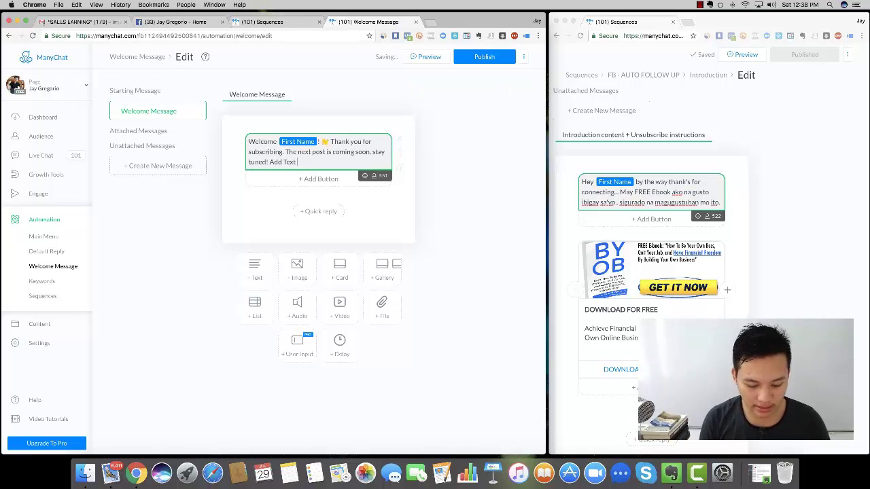
type(" Here")
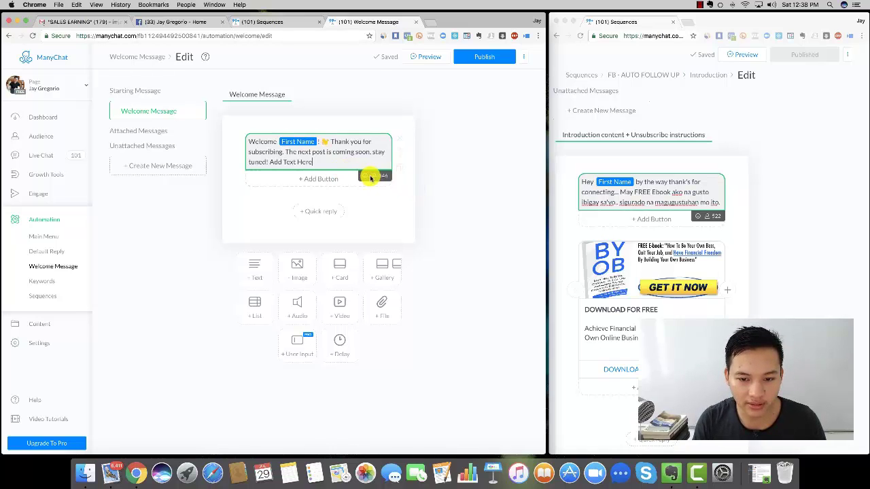
left_click(376, 179)
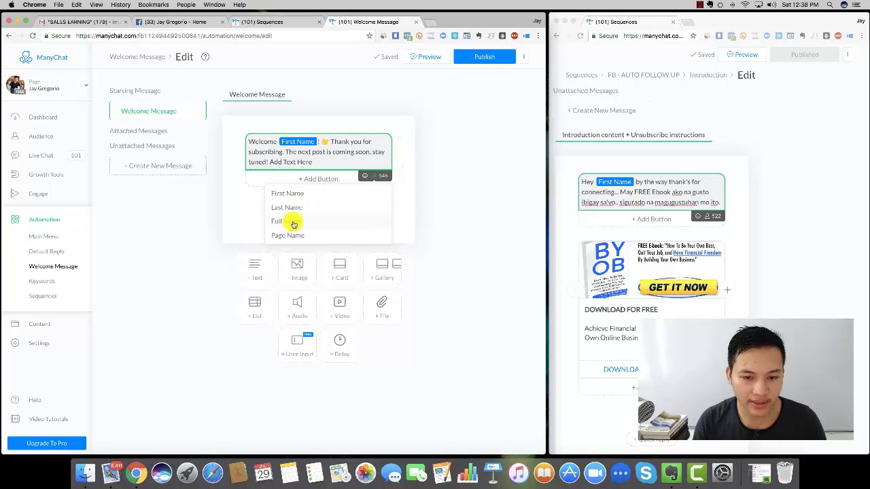
left_click(435, 176)
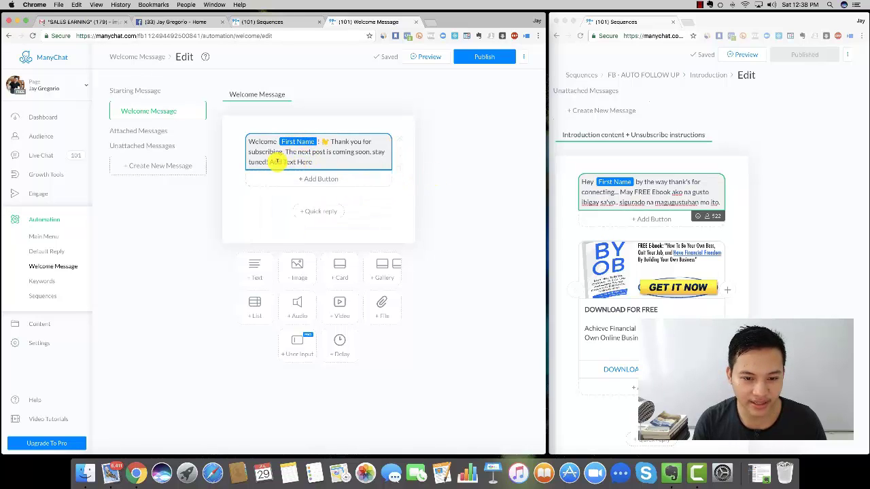
left_click_drag(269, 161, 343, 163)
key("BackSpace")
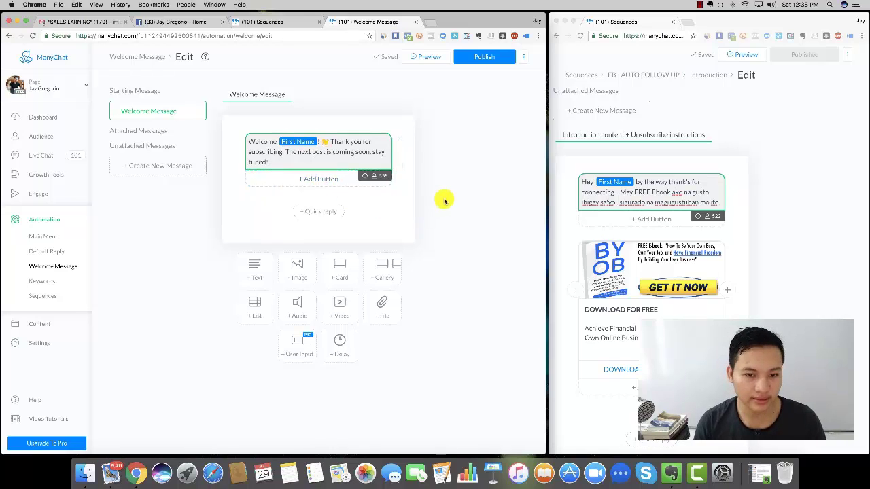
left_click(488, 54)
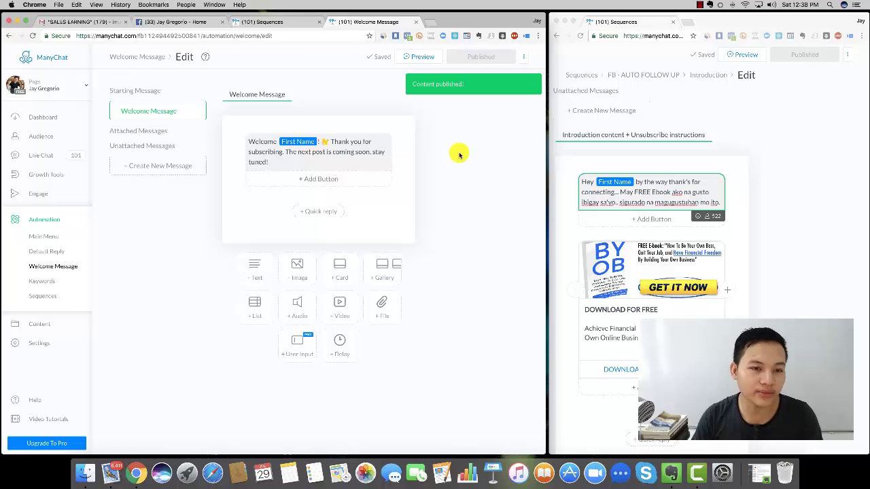
left_click(36, 300)
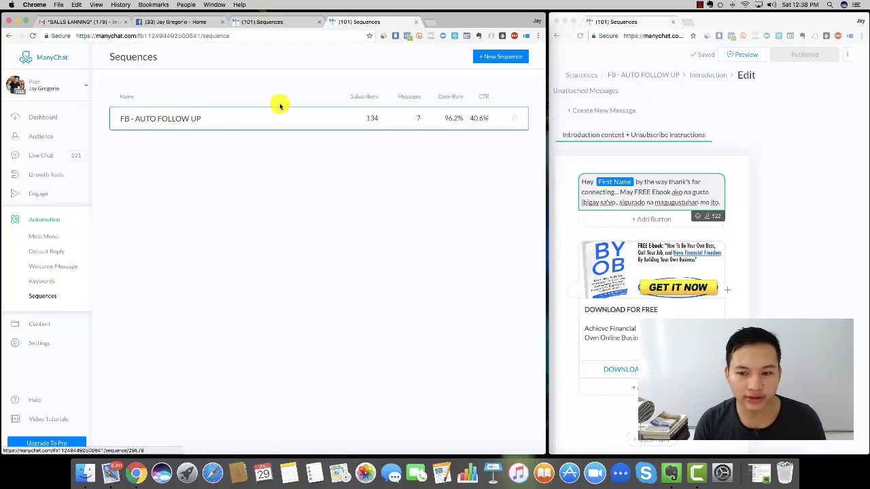
- Open the FB - AUTO FOLLOW UP sequence overview in the second window beside the Sequences list
left_click(637, 76)
left_click(637, 76)
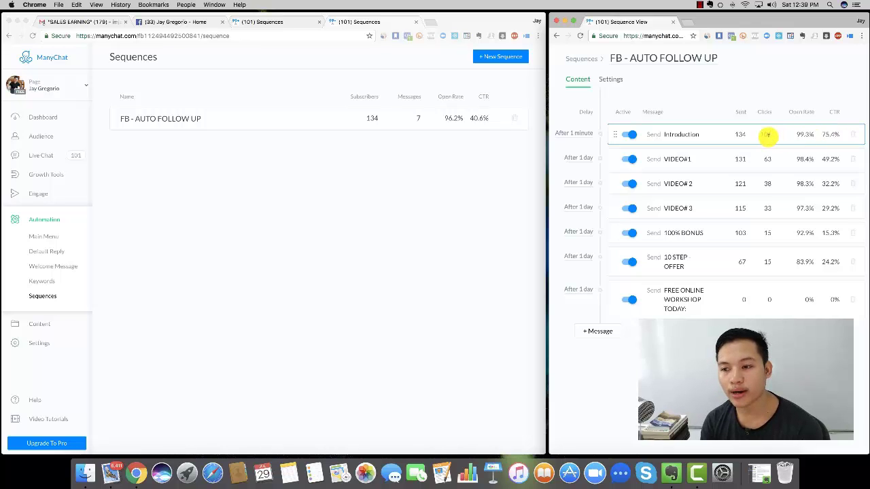
left_click_drag(762, 134, 744, 147)
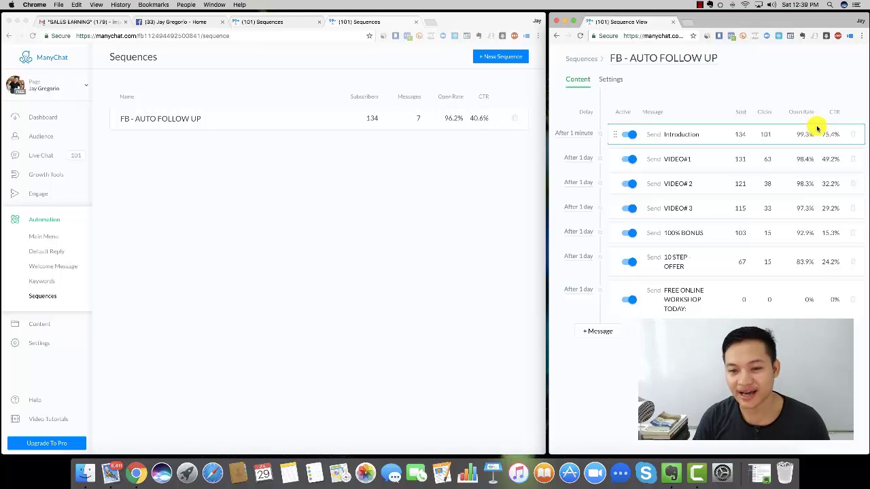
left_click(369, 242)
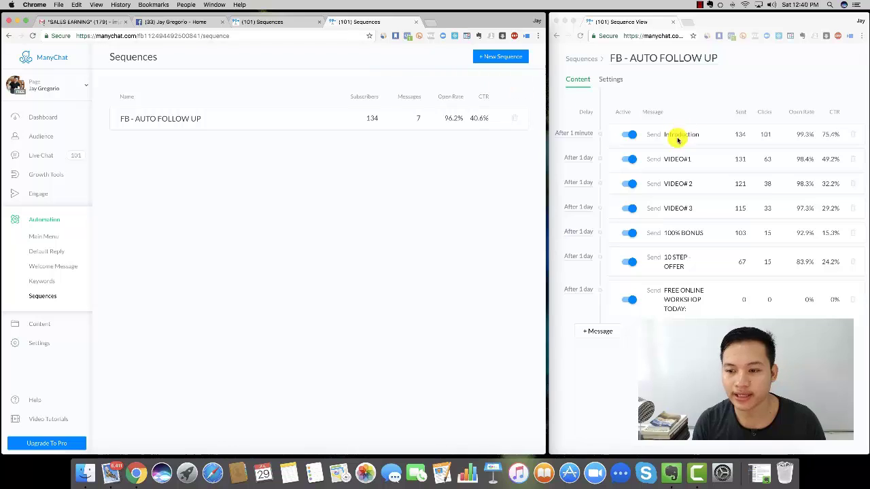
left_click(707, 101)
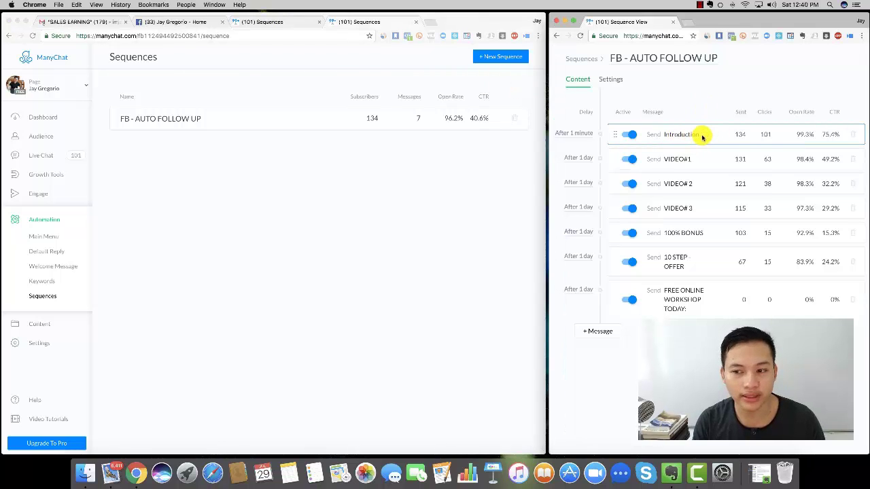
left_click(482, 97)
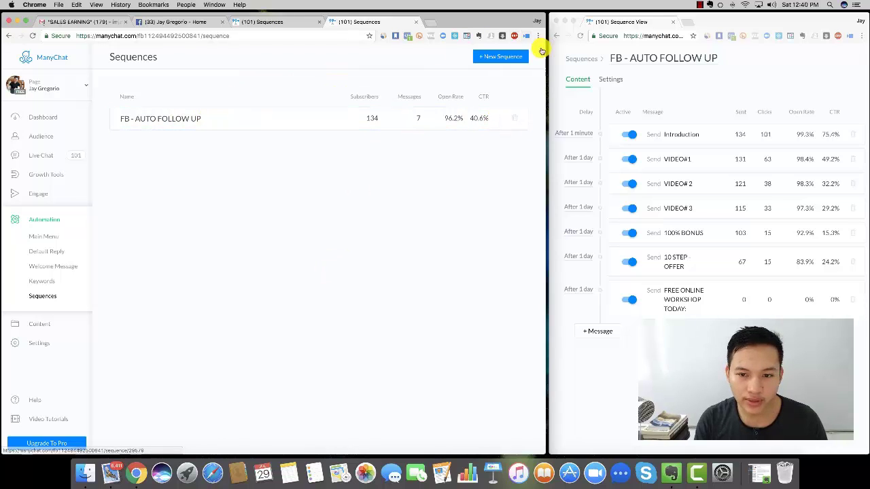
- Create a new sequence named 'Demo FB Follow Up', correcting the misspelled 'Folow'
left_click(503, 58)
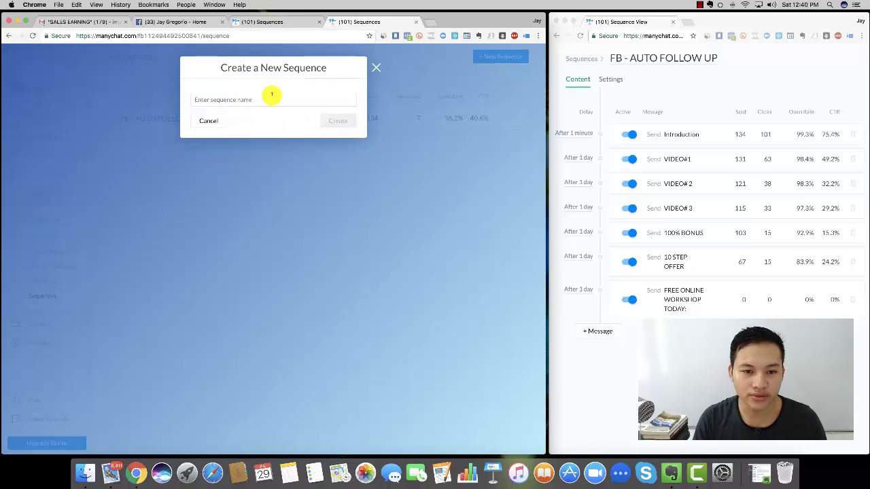
left_click(258, 99)
type("Demo")
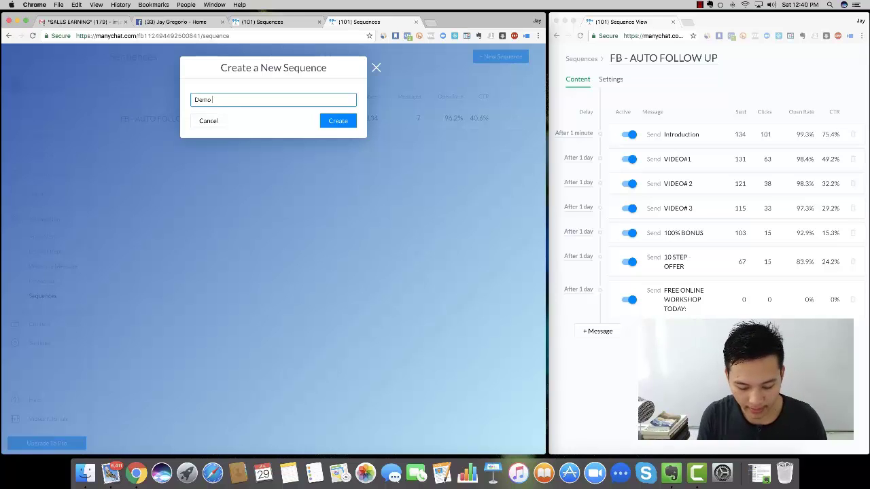
type(" FB")
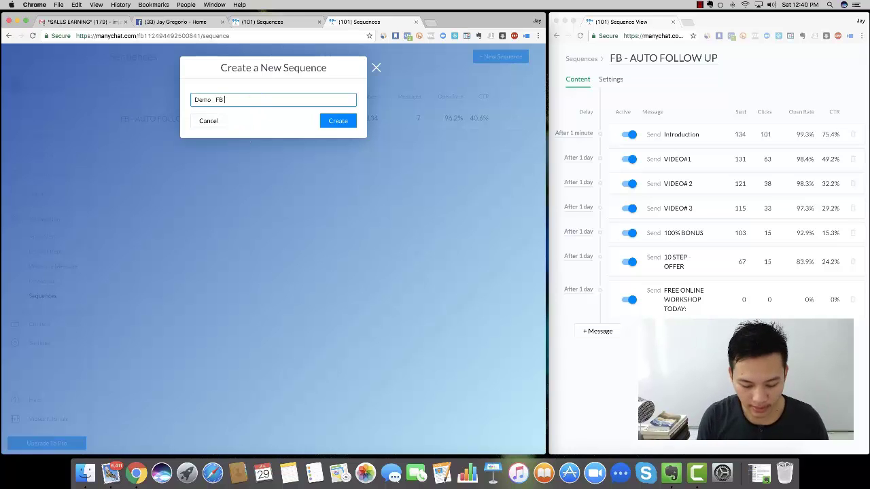
type(" Folow")
key("BackSpace")
key("BackSpace")
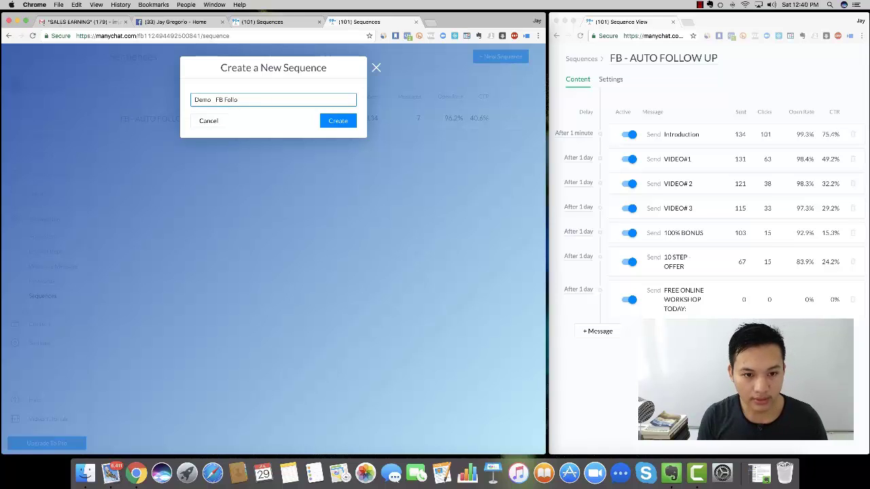
type("low Up")
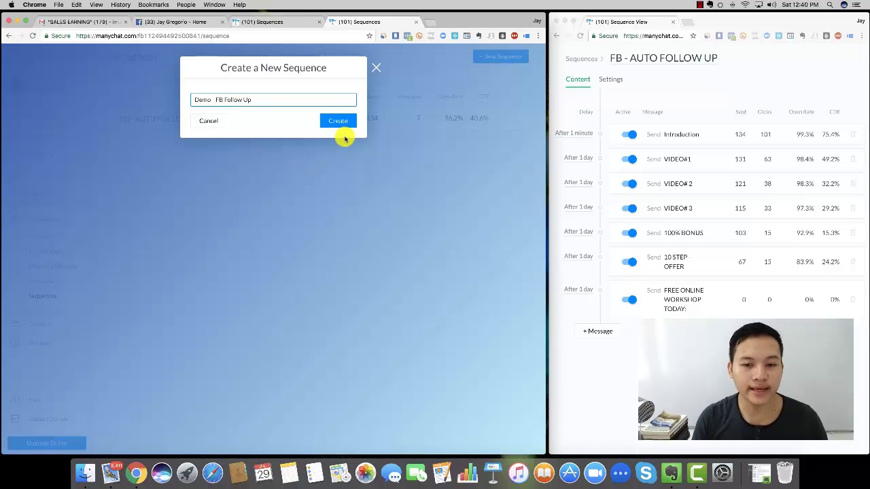
left_click(339, 120)
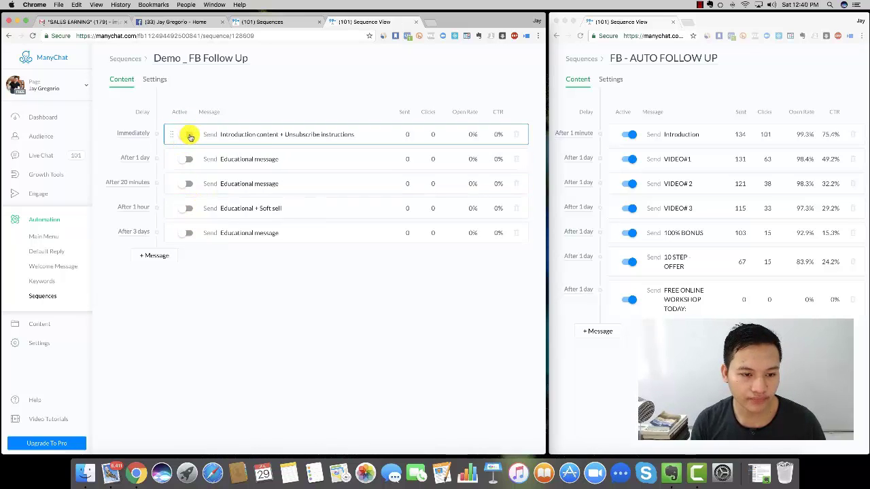
- Activate the first message with a 1-minute delay, then open the Introduction message
left_click(190, 135)
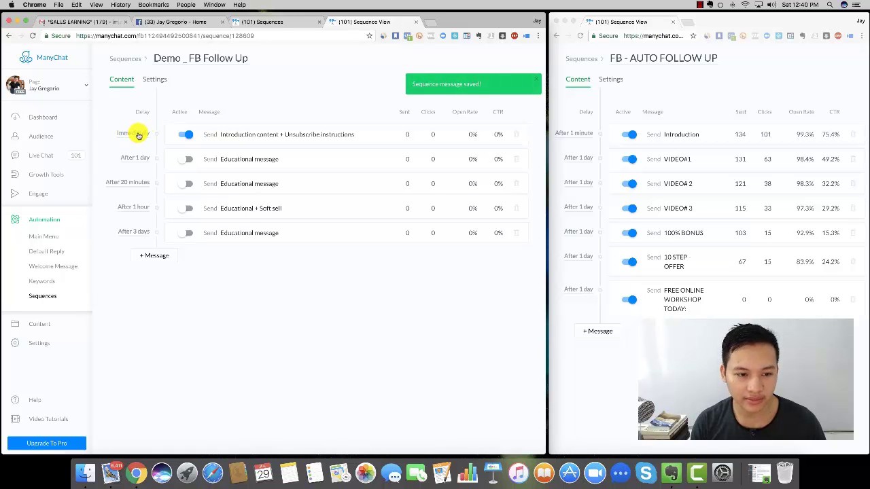
left_click(137, 134)
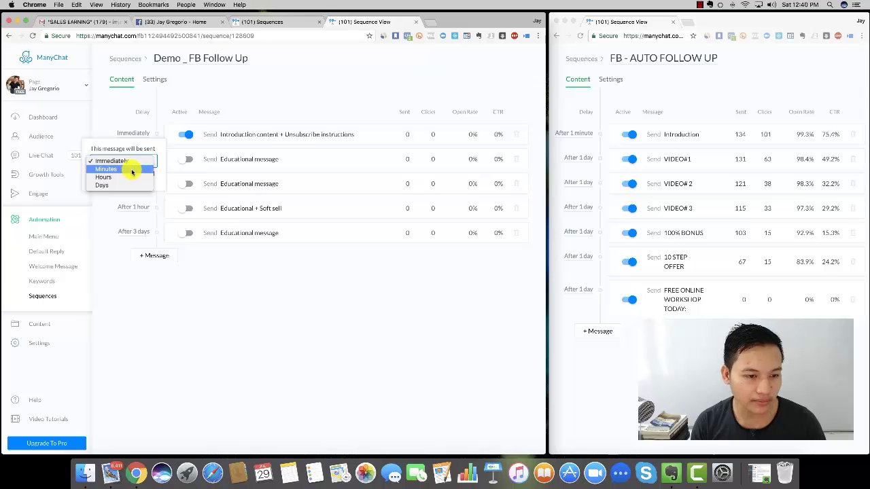
left_click(130, 169)
type("1")
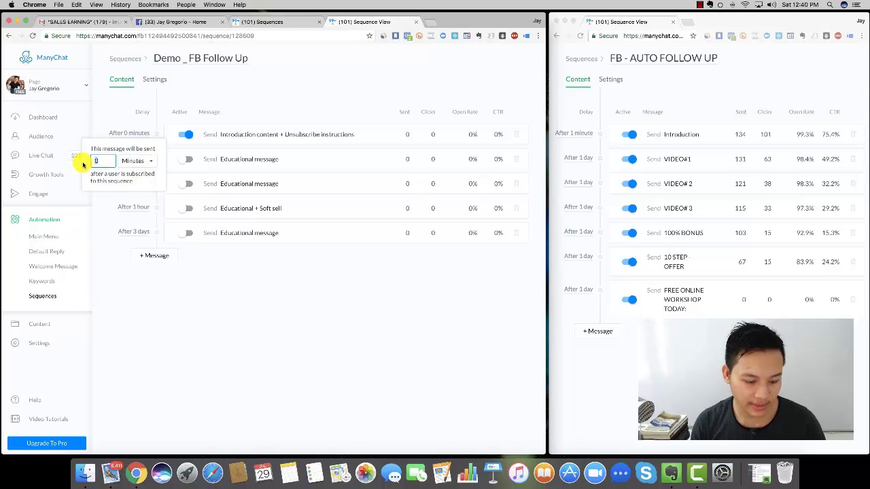
left_click(248, 334)
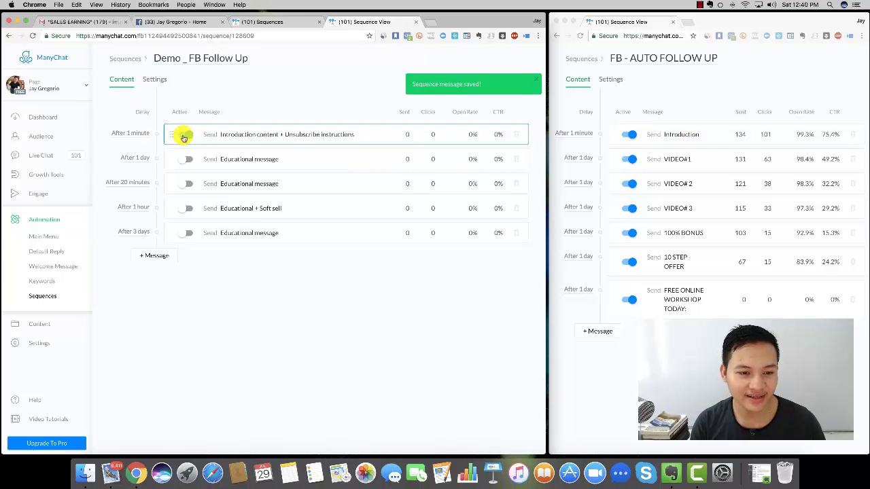
left_click(248, 135)
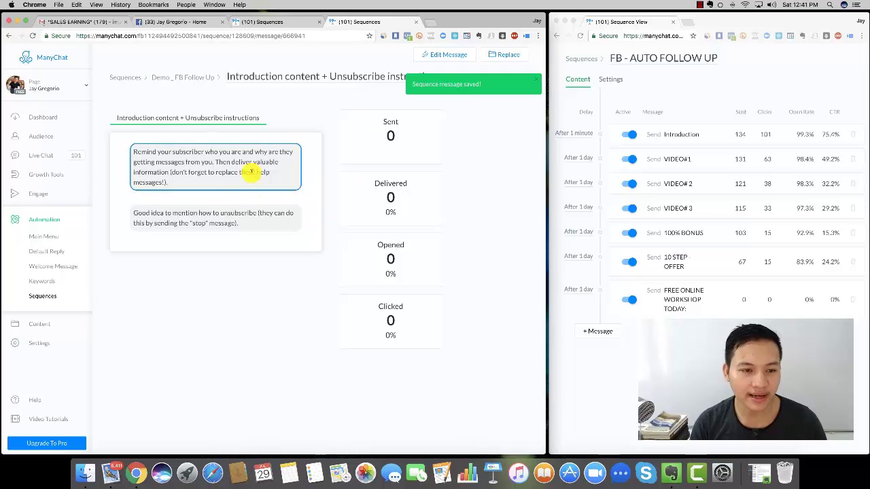
- Open the original FB - AUTO FOLLOW UP Introduction message and select its greeting text to copy
left_click(670, 136)
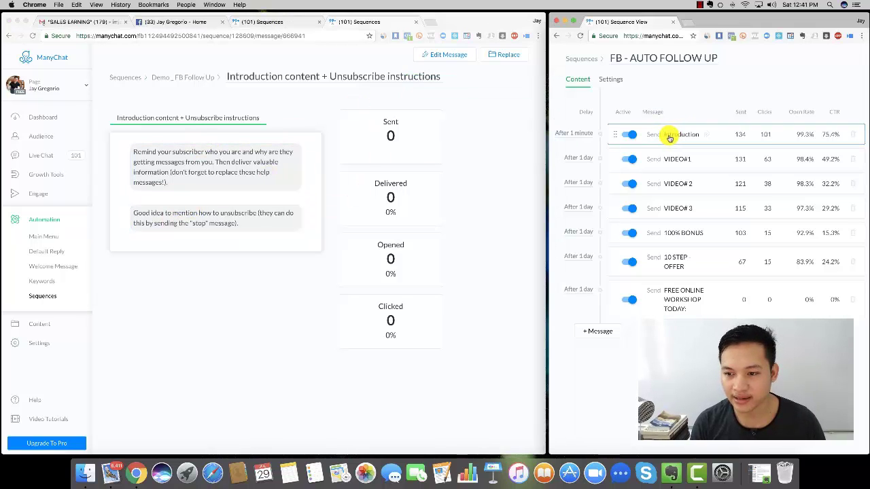
left_click(708, 135)
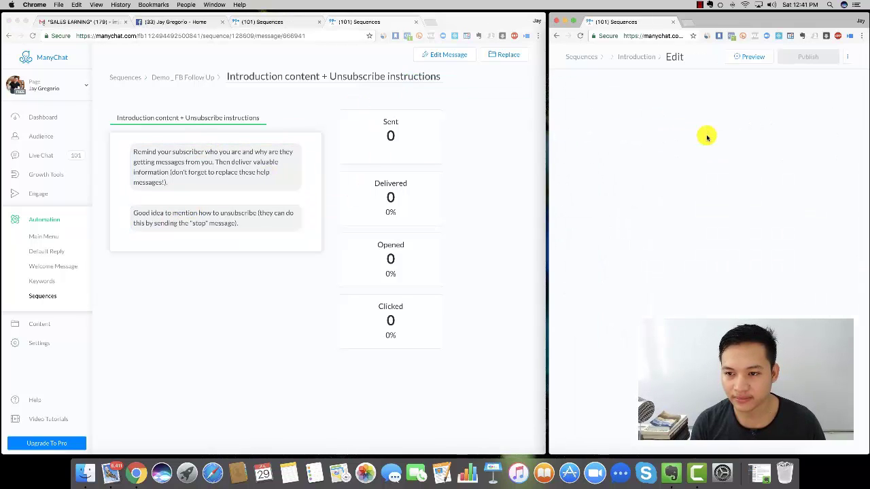
scroll(709, 129, "down", 2)
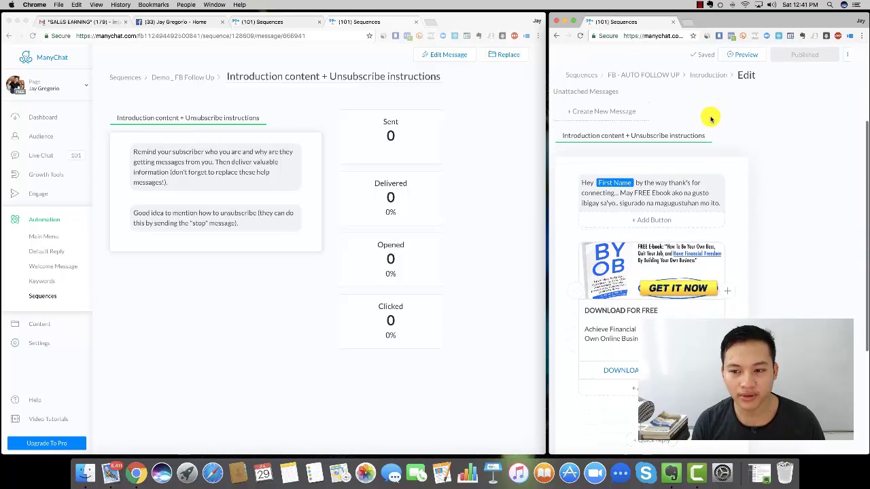
scroll(710, 117, "down", 1)
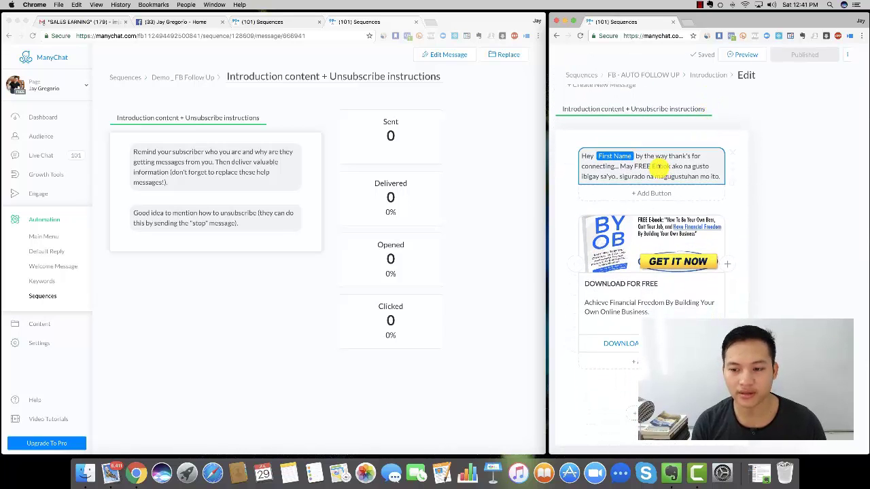
left_click(657, 168)
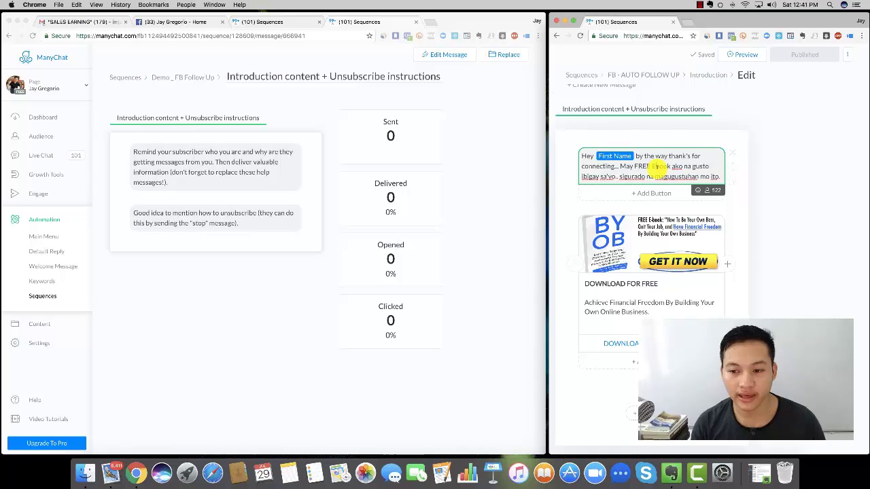
left_click(671, 168)
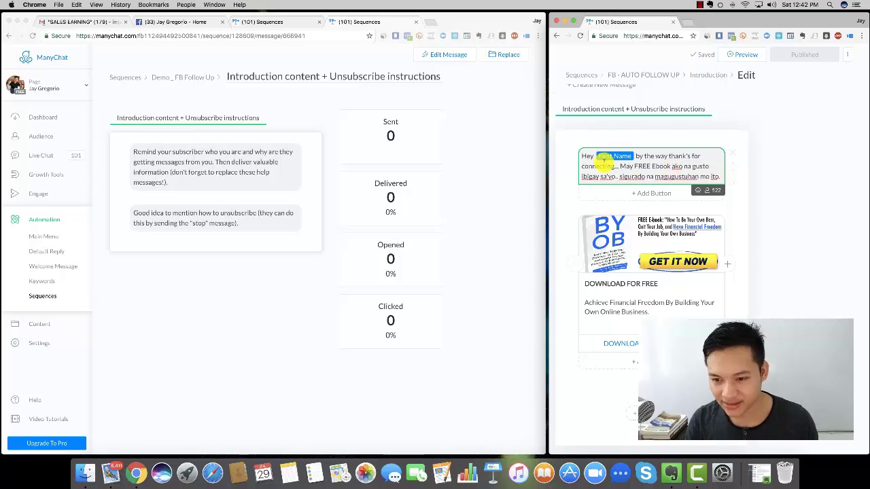
triple_click(700, 167)
key("ctrl+c")
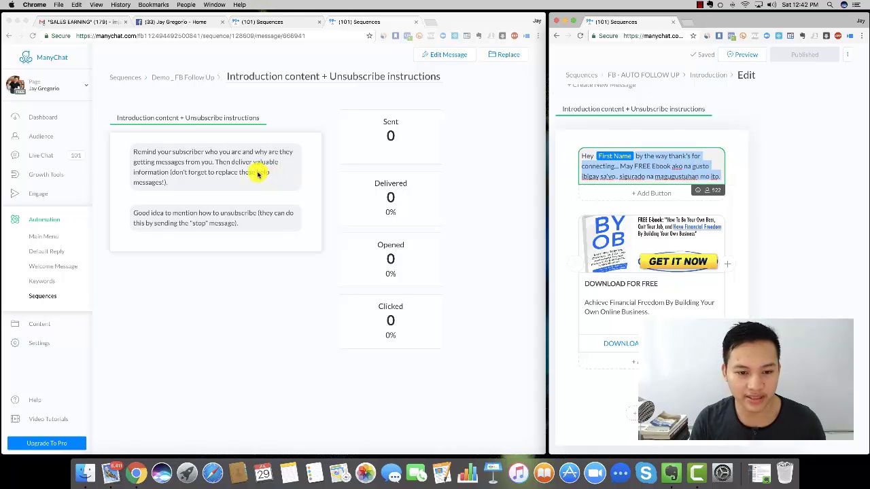
left_click(257, 171)
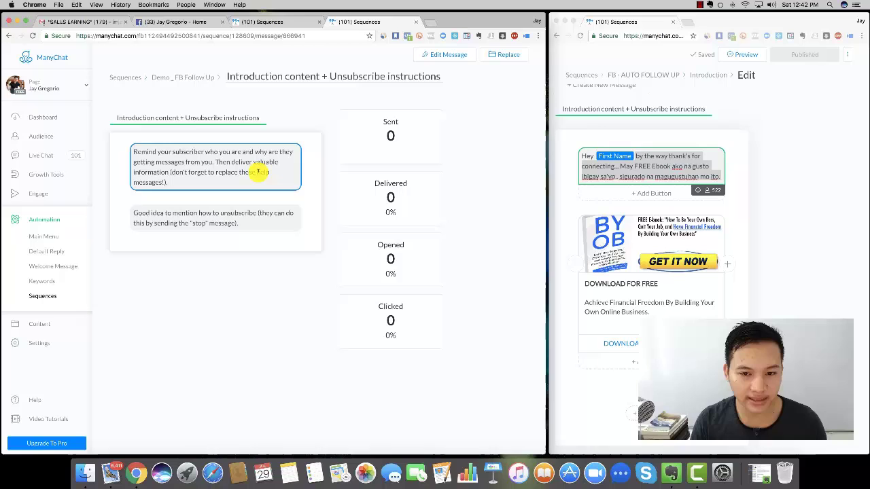
- Replace the Introduction's first placeholder text with the copied FREE Ebook greeting
left_click(442, 57)
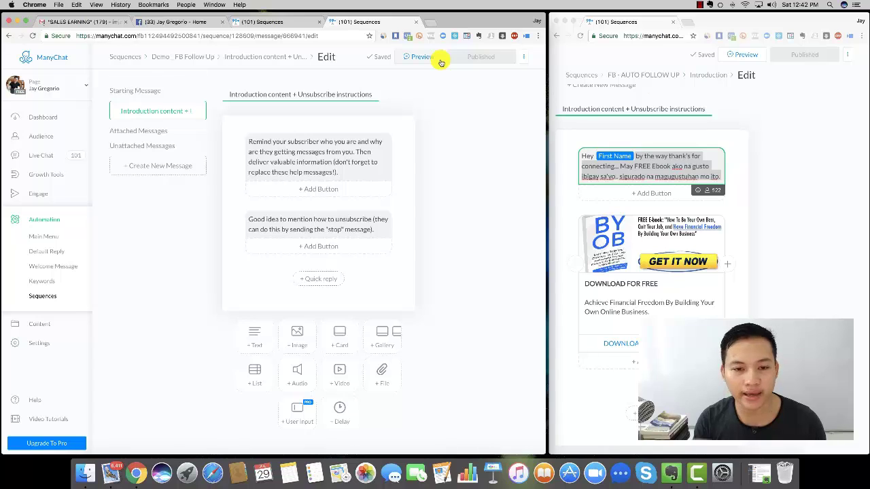
left_click(357, 153)
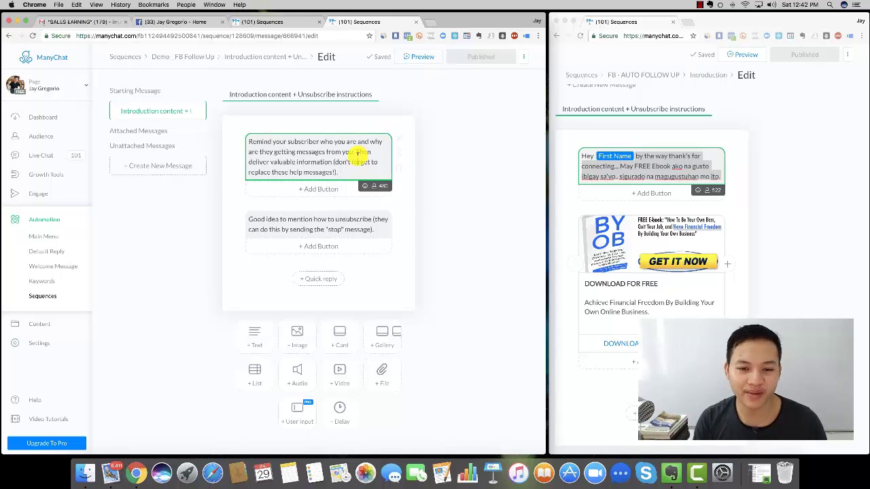
key("ctrl+a")
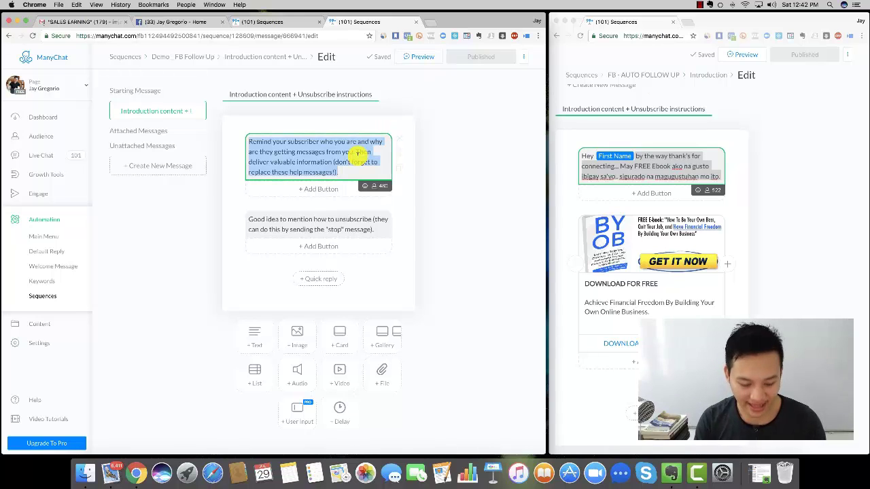
key("ctrl+v")
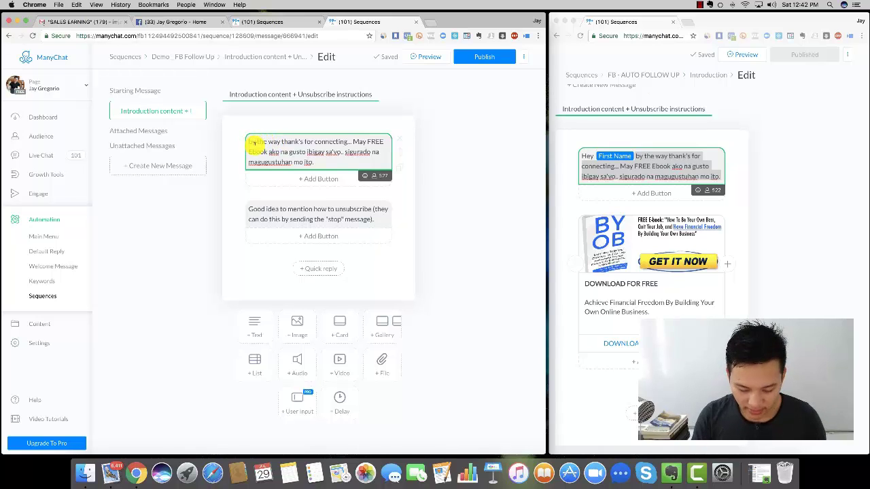
- Start the greeting with 'Hey' followed by the First Name variable
left_click(249, 143)
type("Hey")
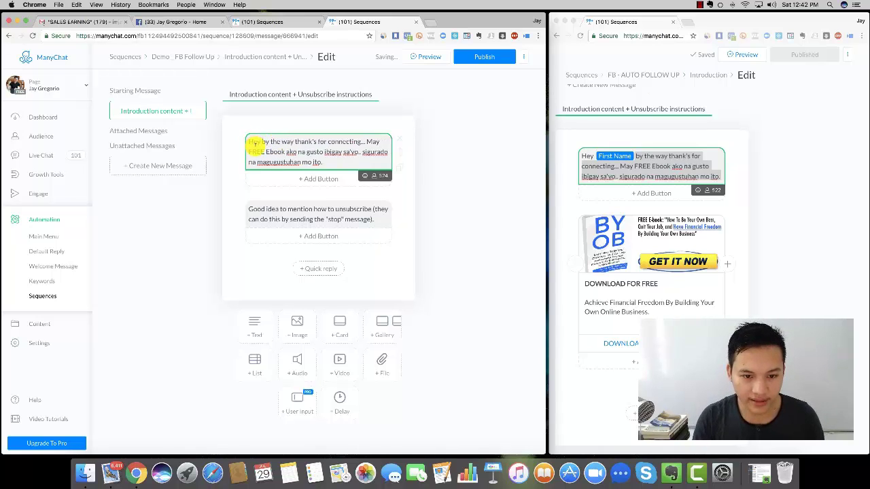
left_click(381, 176)
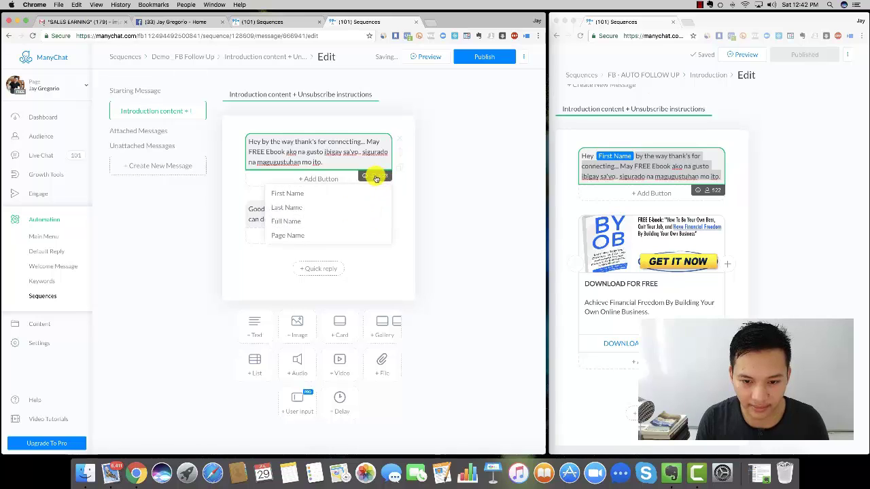
left_click(308, 194)
left_click(301, 141)
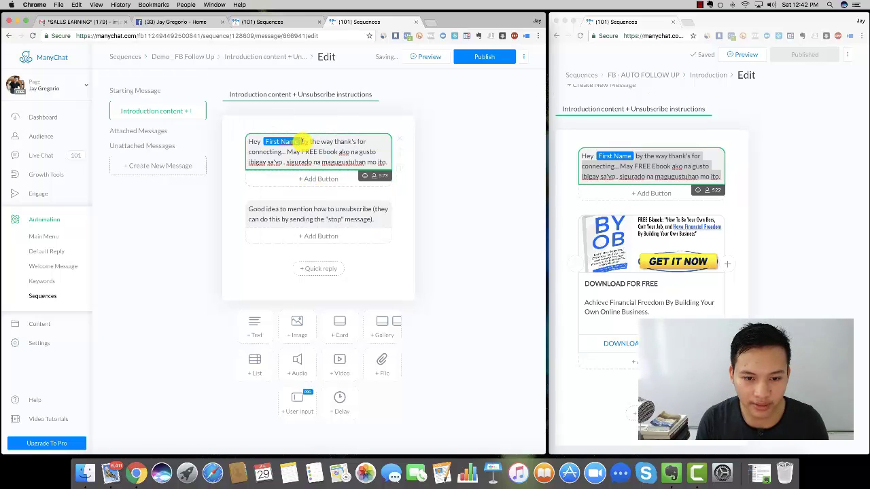
left_click(466, 154)
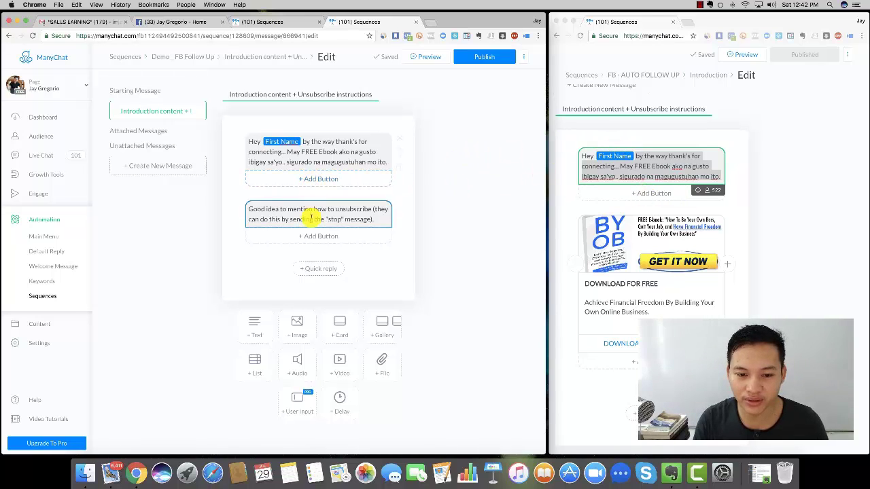
- Delete the unsubscribe tip text and add an empty card below the greeting
left_click(399, 207)
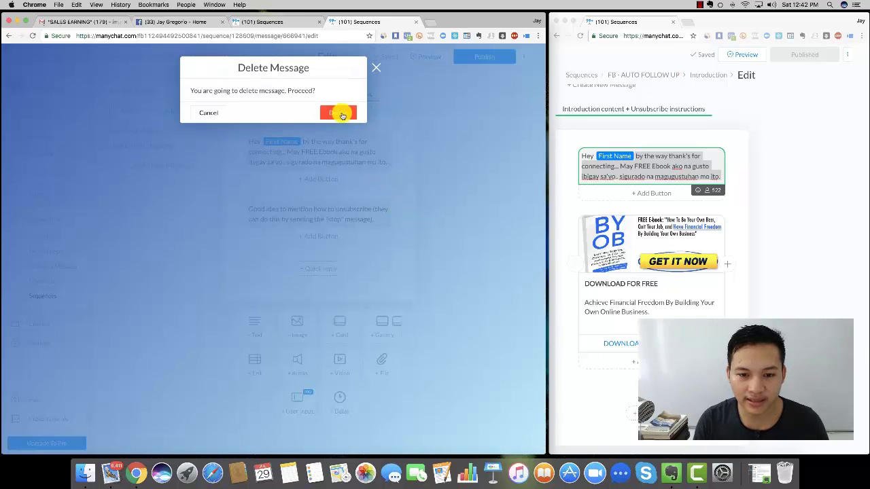
left_click(343, 114)
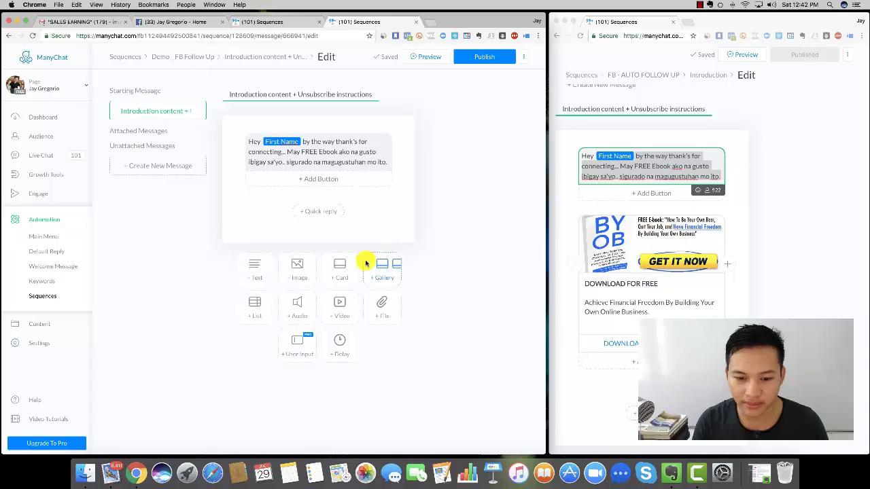
left_click(341, 266)
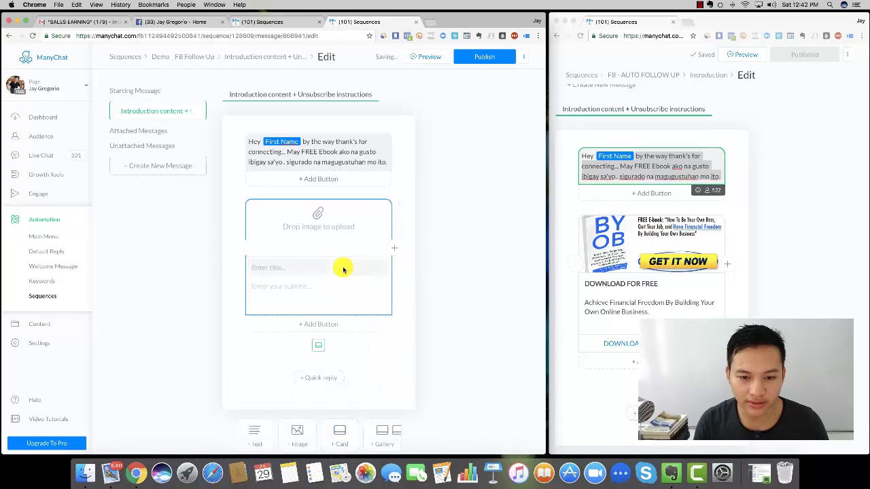
- Open the card's image file picker and browse the Desktop's FB GROUP ADS folder
left_click(317, 228)
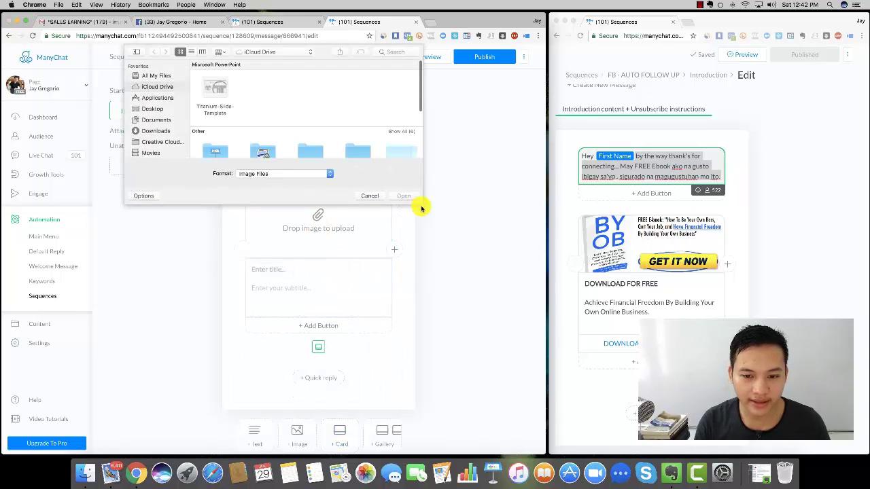
left_click_drag(422, 204, 476, 330)
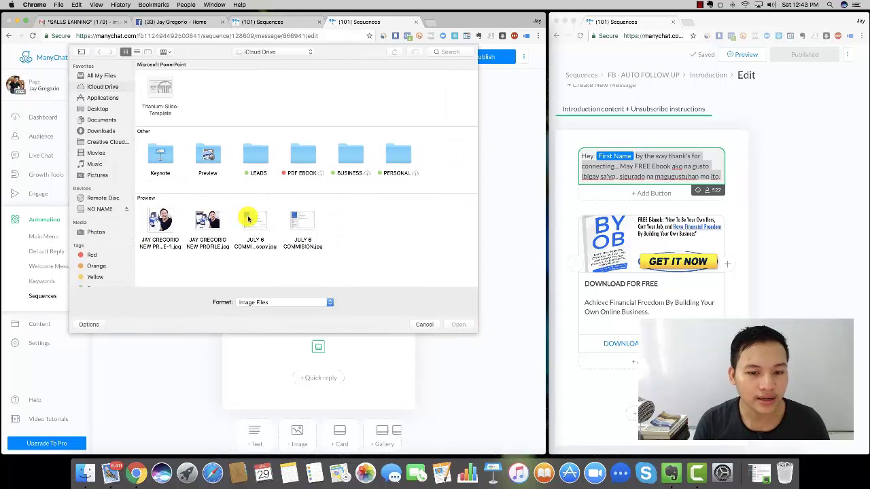
left_click(97, 110)
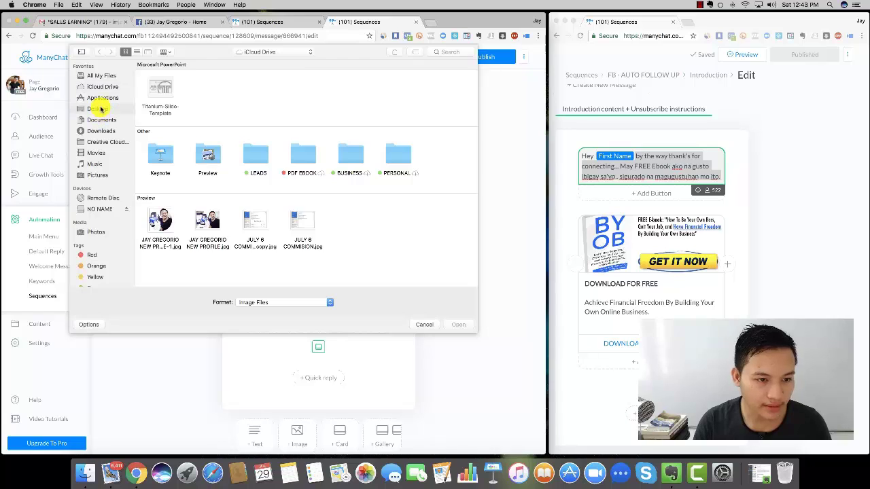
scroll(341, 205, "down", 3)
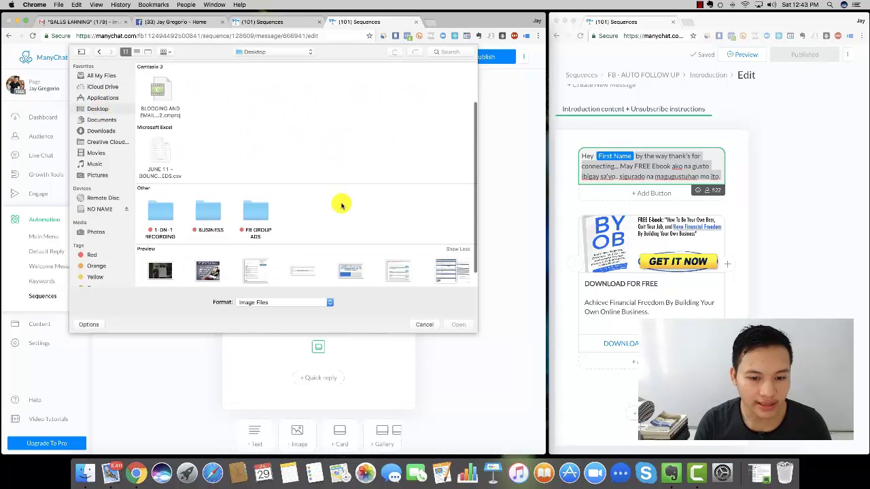
double_click(260, 207)
scroll(421, 228, "down", 1)
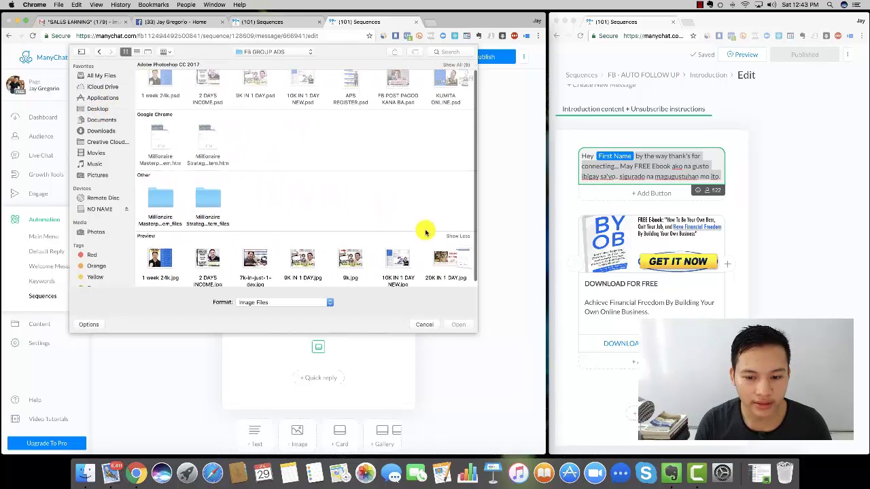
left_click(452, 232)
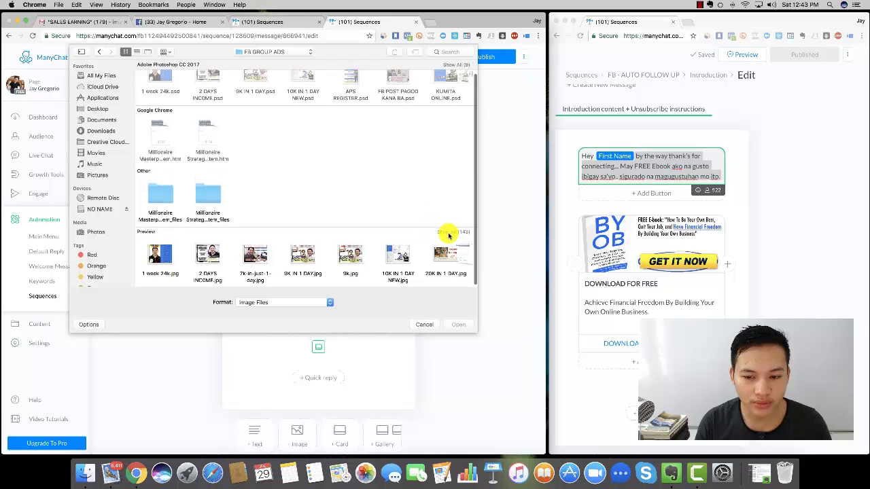
scroll(451, 232, "down", 15)
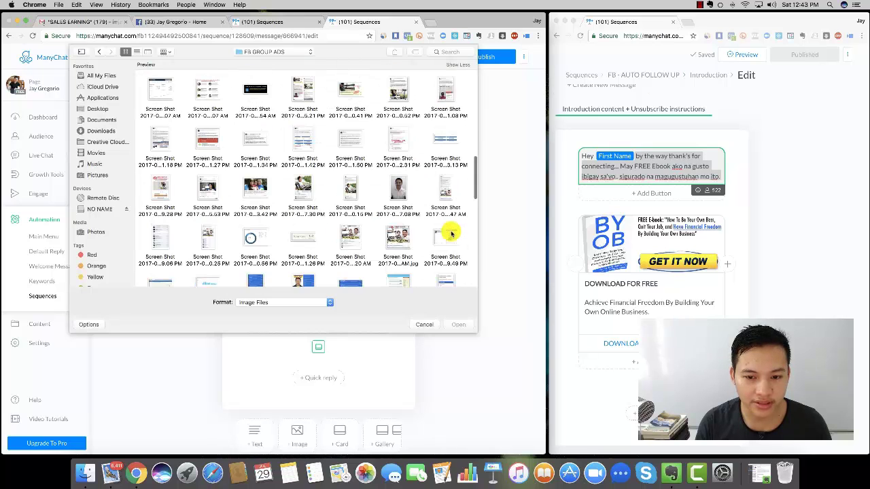
scroll(451, 232, "up", 20)
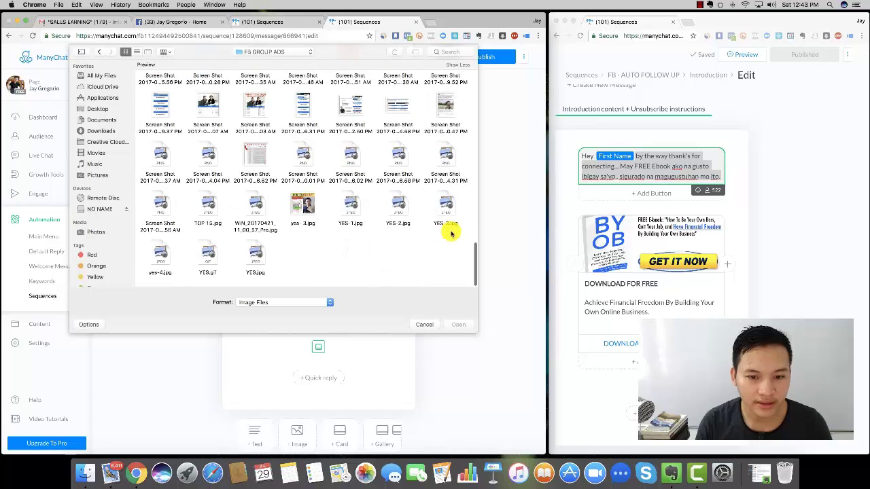
scroll(450, 233, "down", 2)
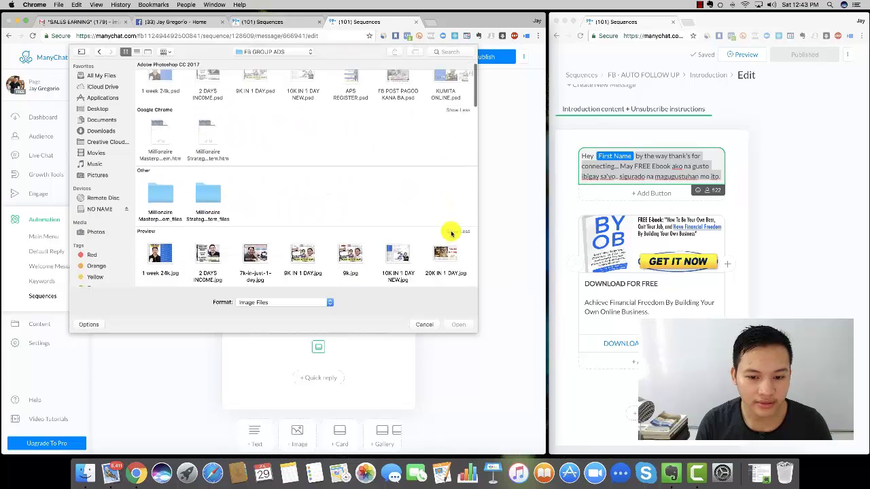
- Upload BYOB-featured.jpg from Desktop > BUSINESS > UNITY NETWORK as the card image
left_click(97, 108)
scroll(302, 196, "down", 3)
scroll(304, 197, "down", 1)
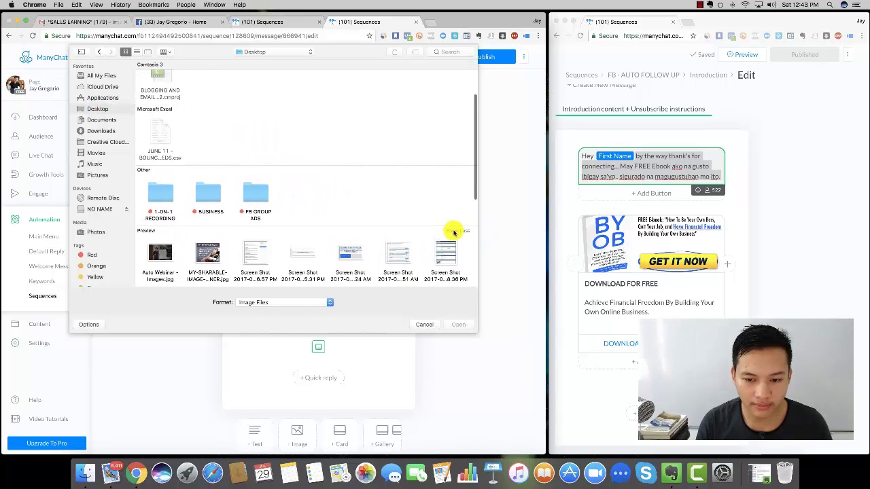
left_click(454, 231)
scroll(454, 232, "up", 3)
scroll(454, 232, "up", 3)
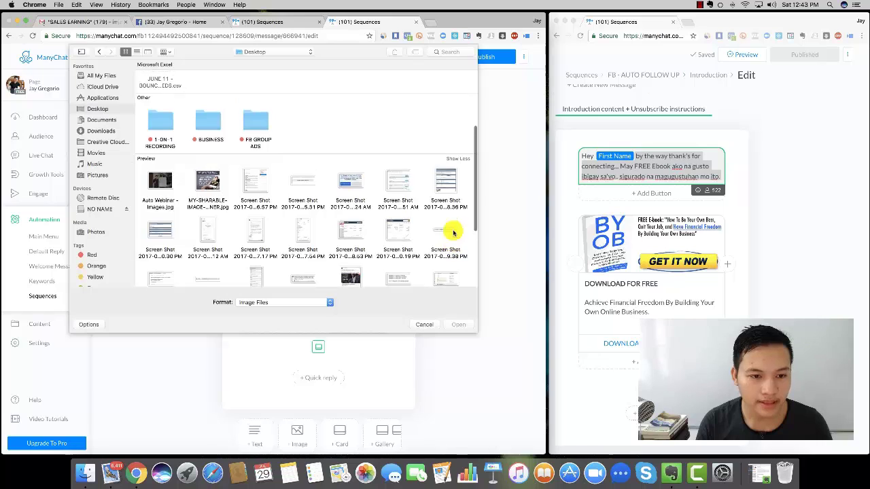
scroll(454, 232, "down", 5)
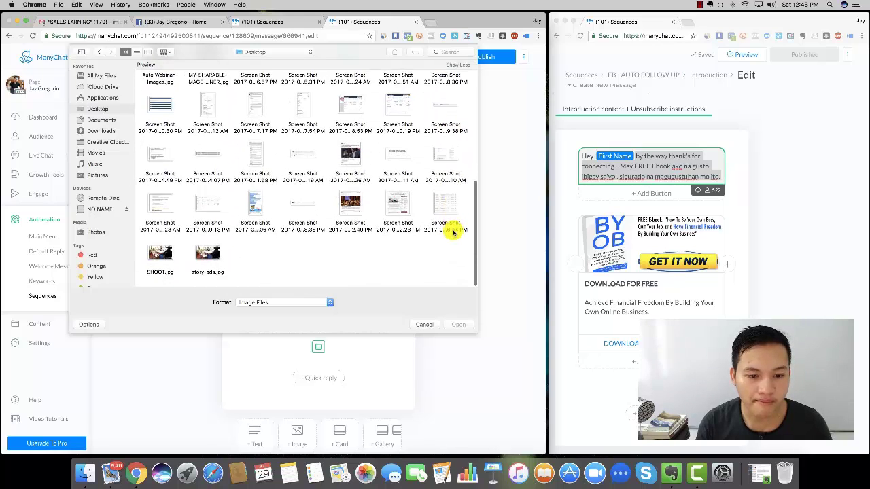
scroll(454, 232, "up", 5)
scroll(454, 232, "down", 2)
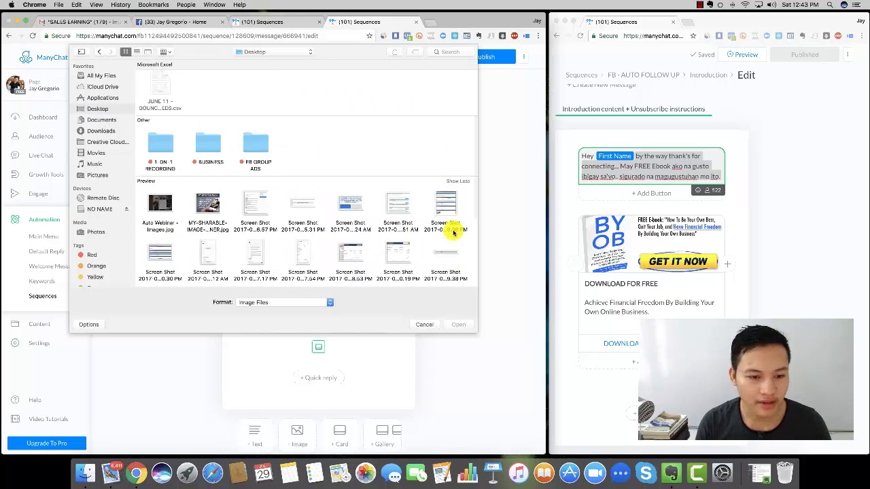
double_click(210, 146)
double_click(264, 255)
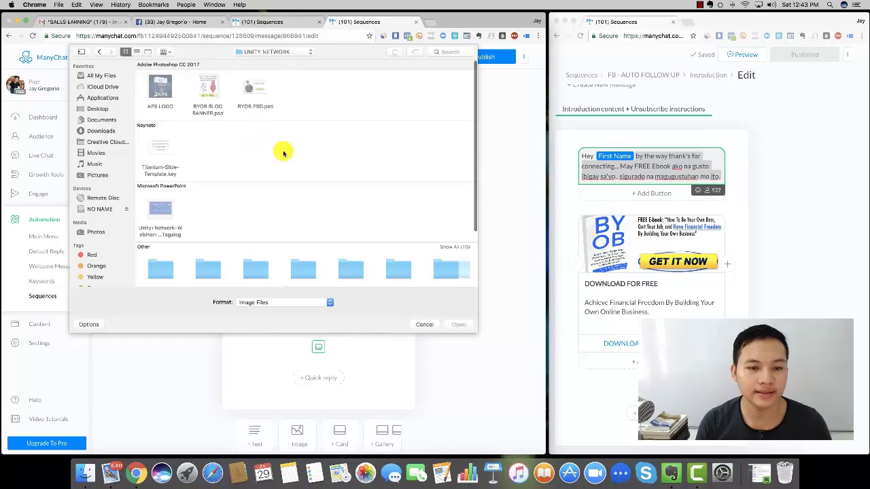
scroll(296, 159, "down", 3)
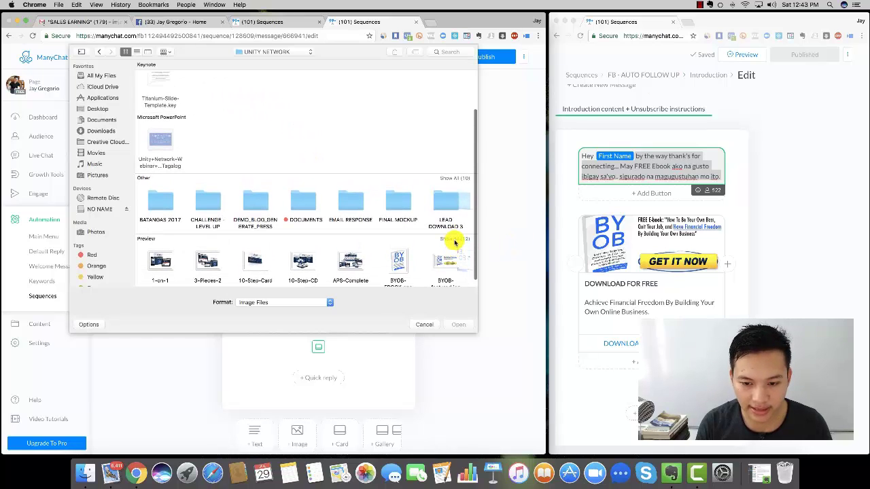
left_click(454, 239)
scroll(445, 227, "down", 3)
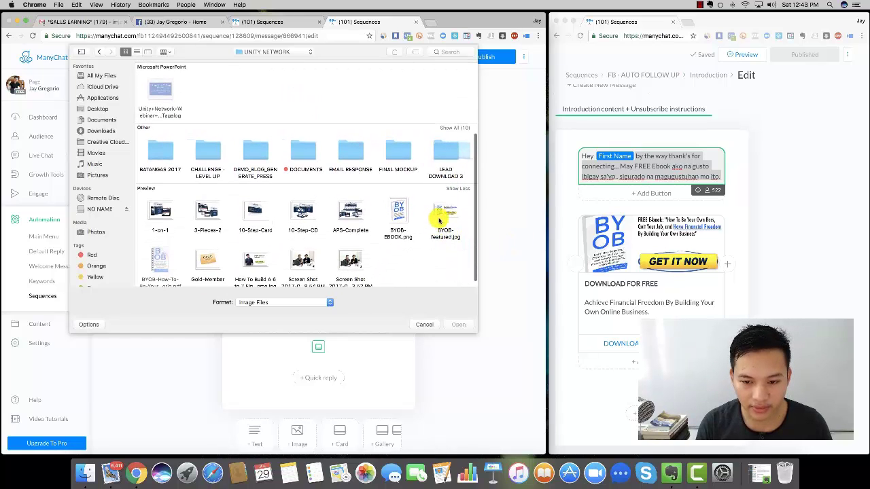
left_click(442, 214)
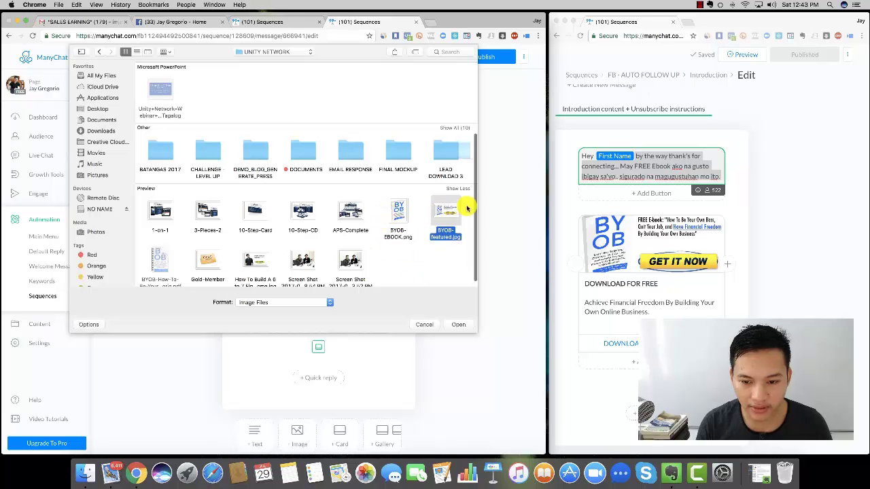
left_click(459, 325)
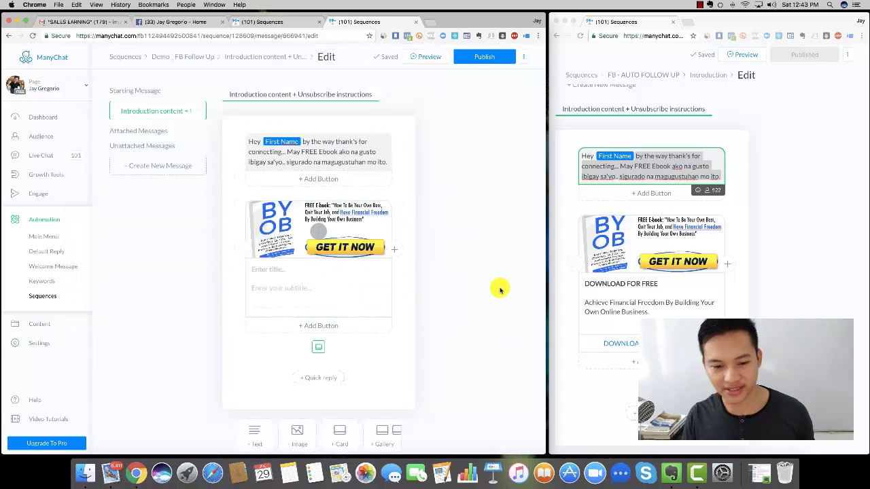
- Copy DOWNLOAD FOR FREE from the reference card into the new card's title
left_click(623, 283)
triple_click(624, 283)
key("cmd+c")
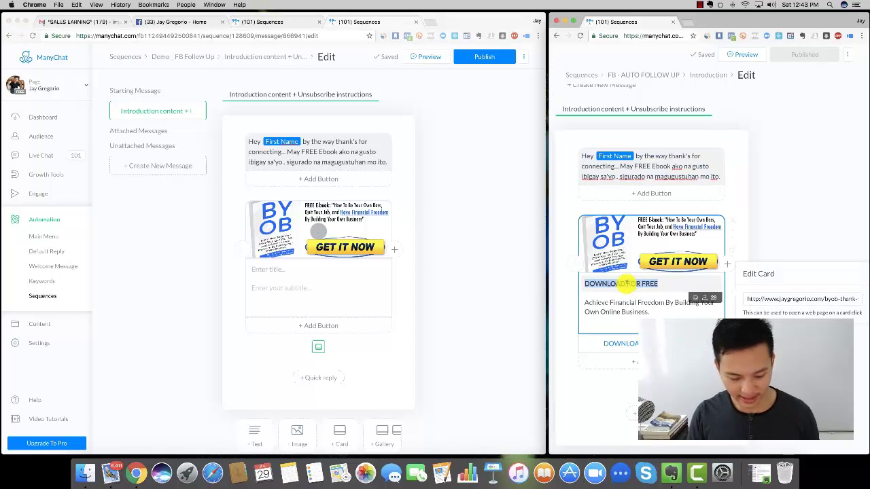
left_click(288, 267)
key("cmd+v")
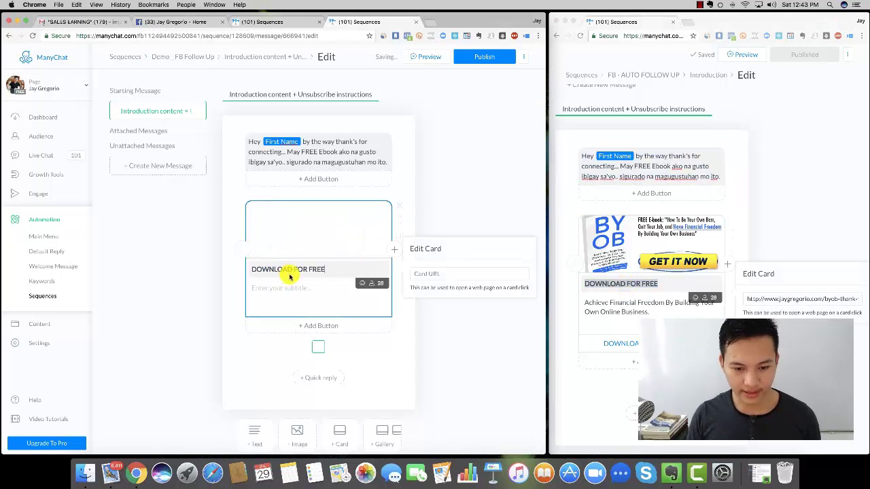
- Copy the reference card's financial-freedom subtitle into the new card's subtitle
double_click(610, 303)
triple_click(610, 303)
key("cmd+c")
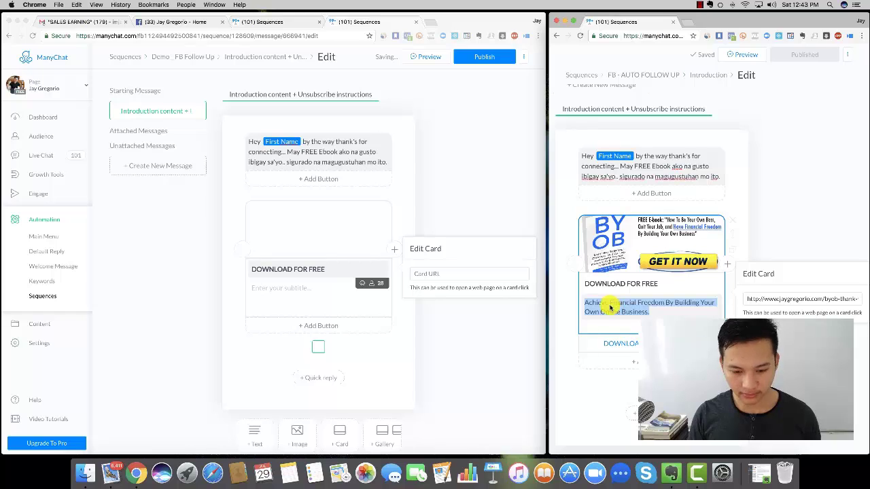
left_click(299, 292)
key("cmd+v")
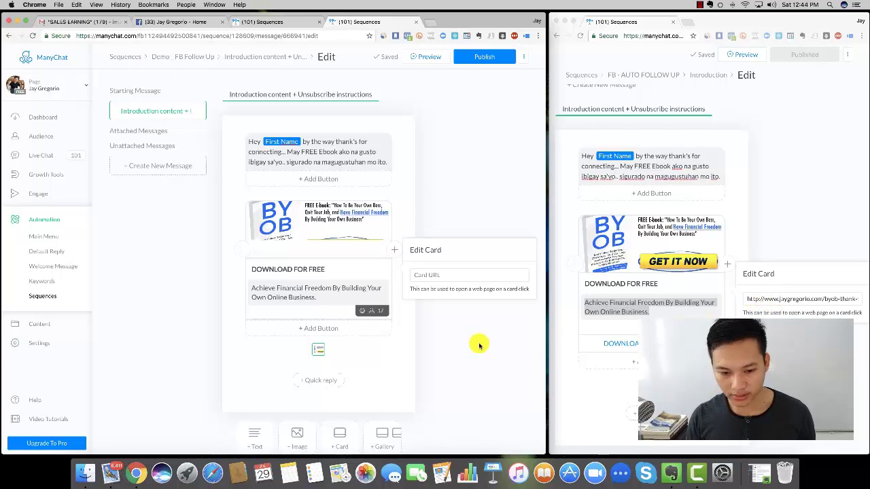
left_click(407, 343)
- Add a card button titled DOWNLOAD NOW that opens a website
left_click(316, 330)
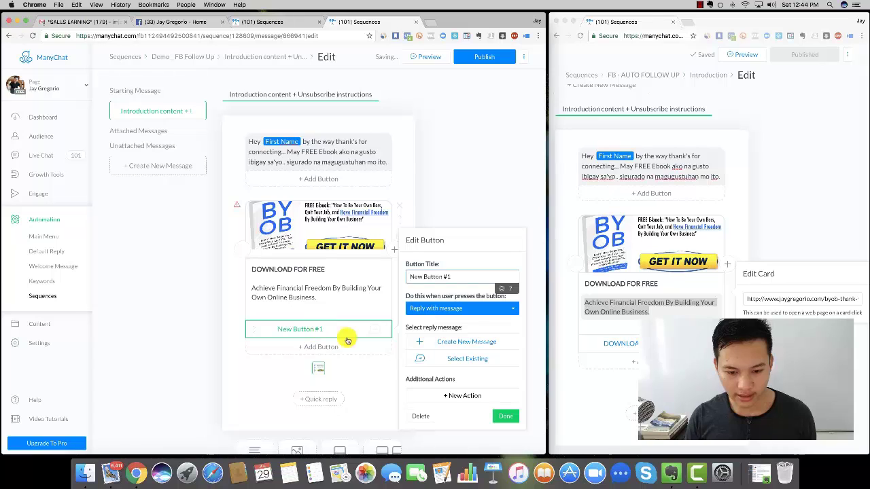
left_click(507, 309)
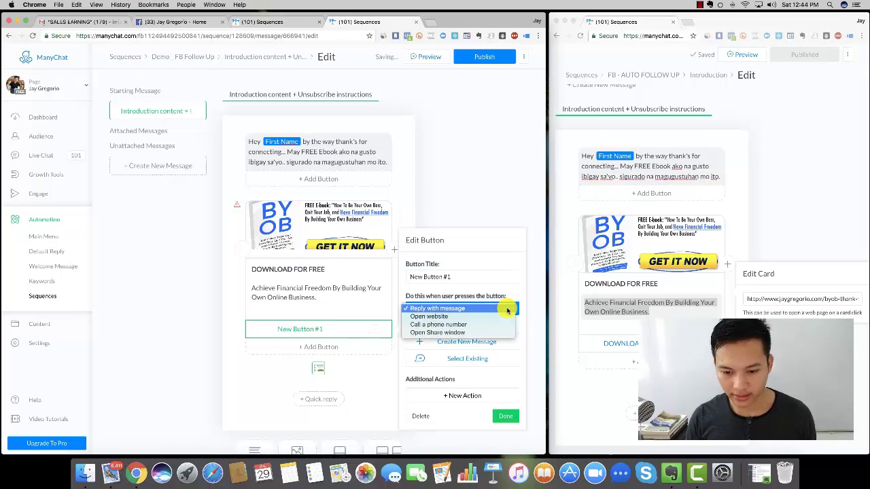
left_click(430, 317)
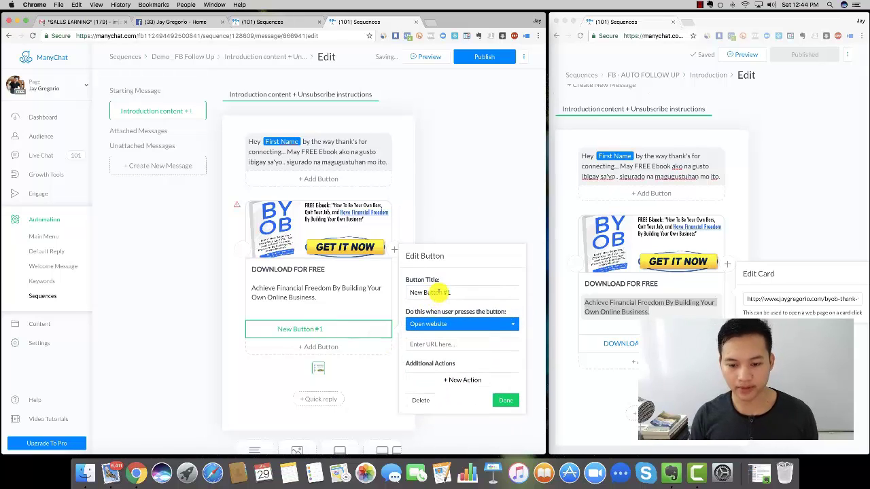
left_click(438, 292)
triple_click(438, 292)
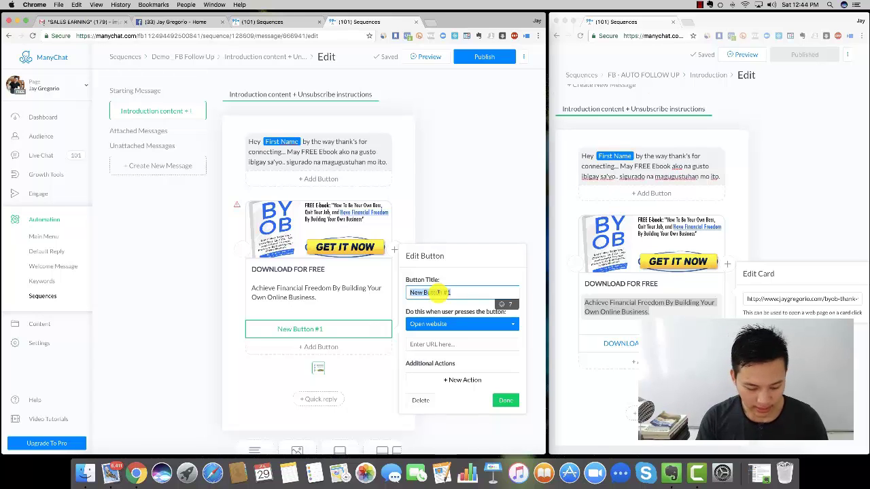
type("DOWNLOPAD NO")
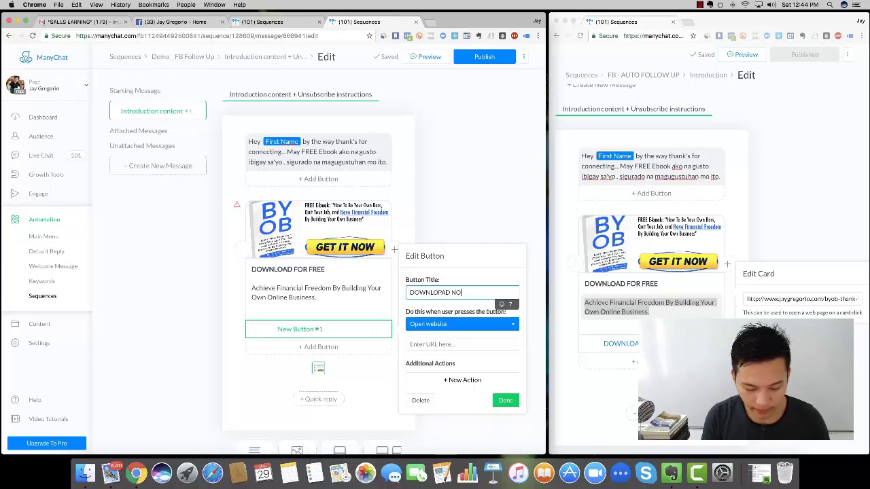
type("W")
key("BackSpace")
key("BackSpace")
key("BackSpace")
key("BackSpace")
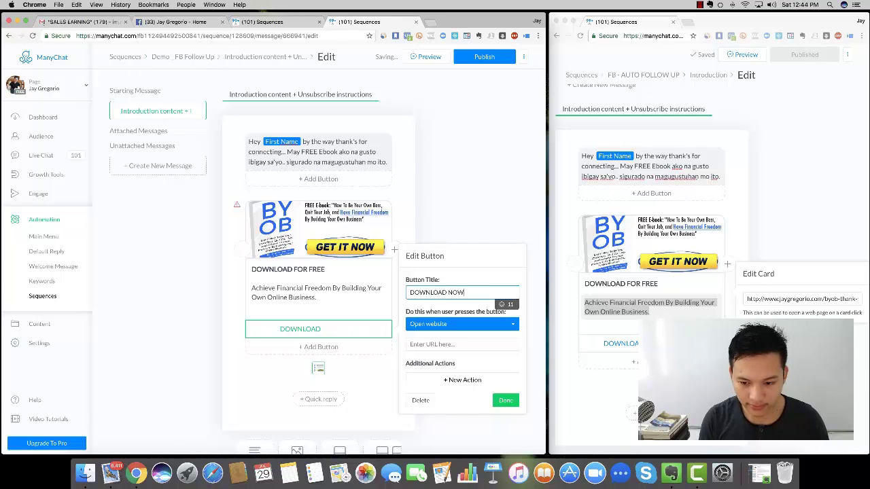
- Check the reference card's web address and open a new browser tab
left_click(469, 345)
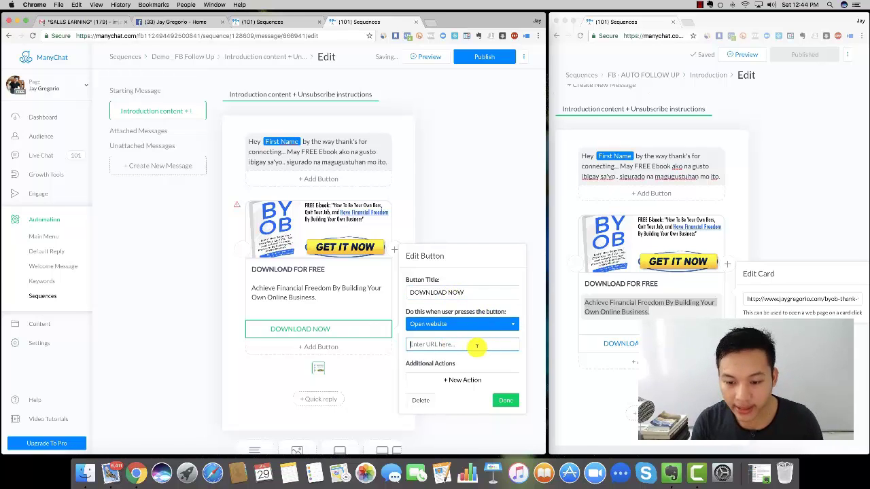
left_click(750, 299)
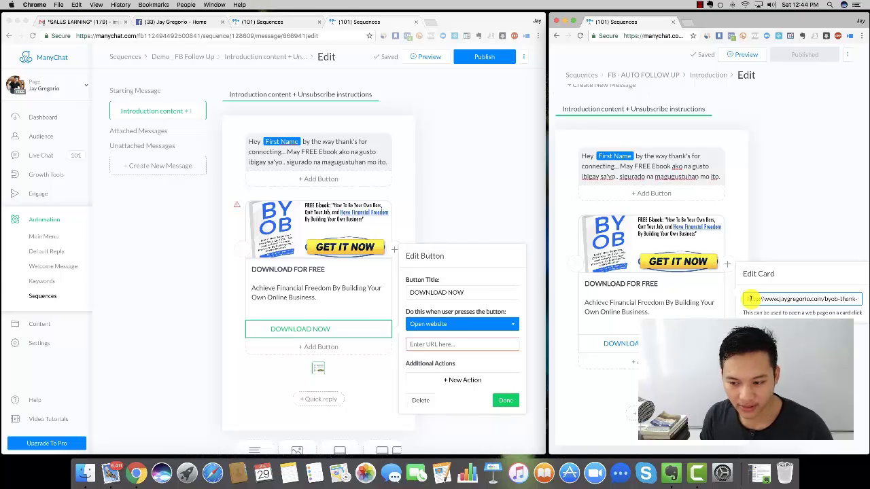
left_click(430, 22)
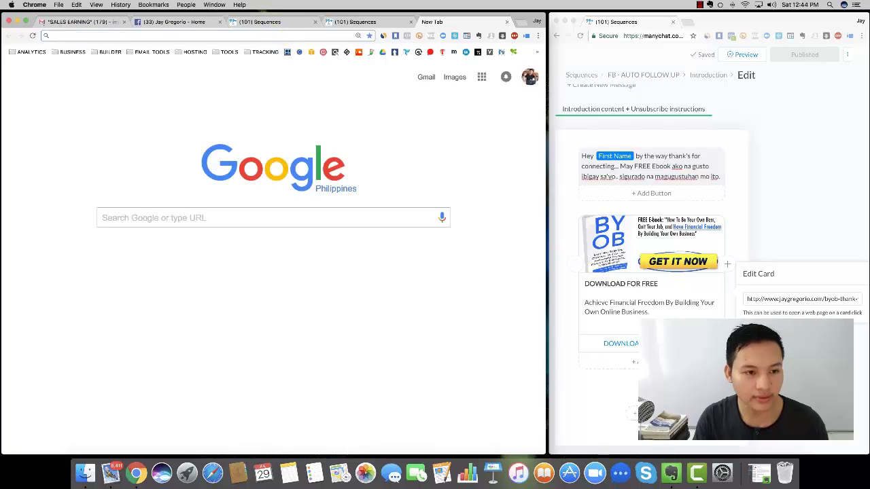
- Load ascendingprofit.com/ebook/ with the referral id added as the unid parameter
type("ascendingprofit.com")
left_click(138, 60)
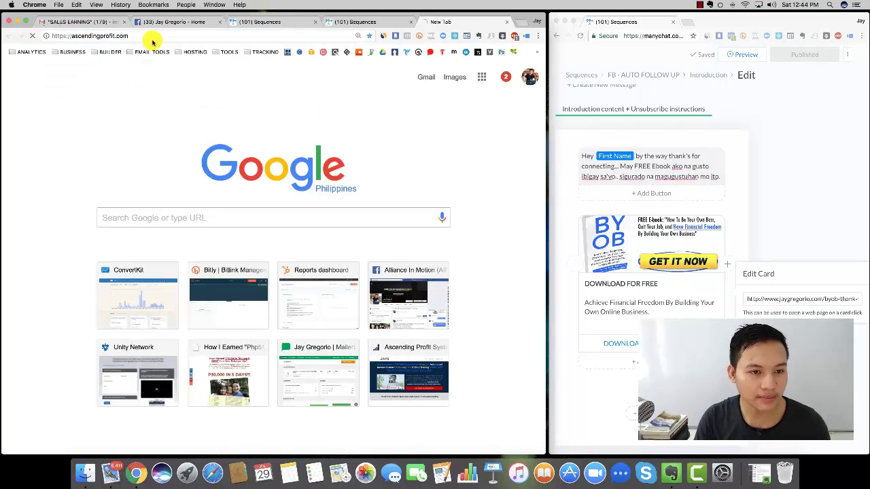
type("/e")
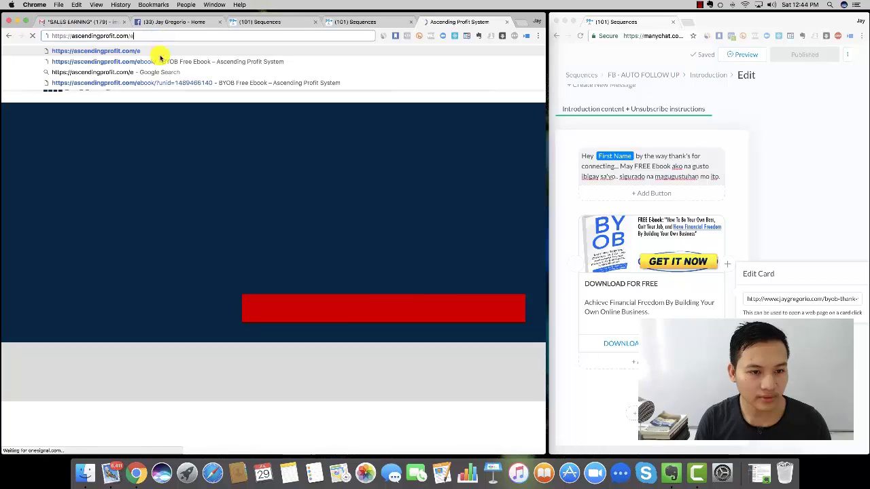
left_click(161, 59)
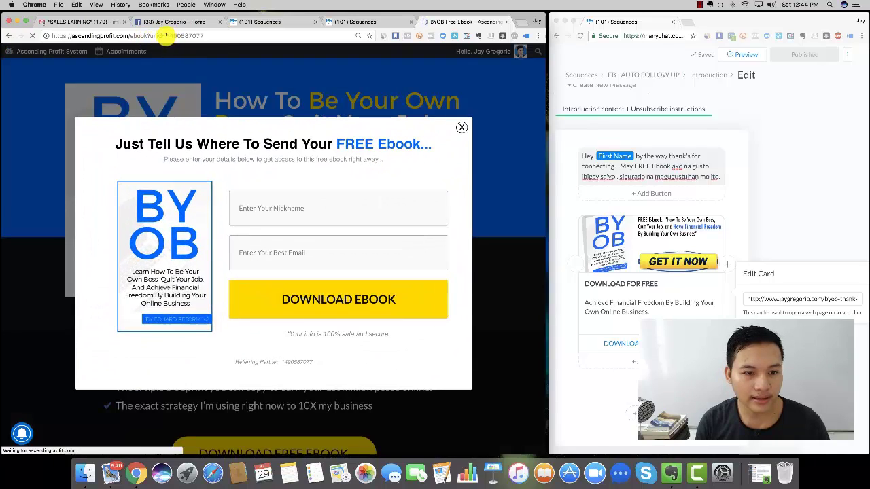
left_click(165, 35)
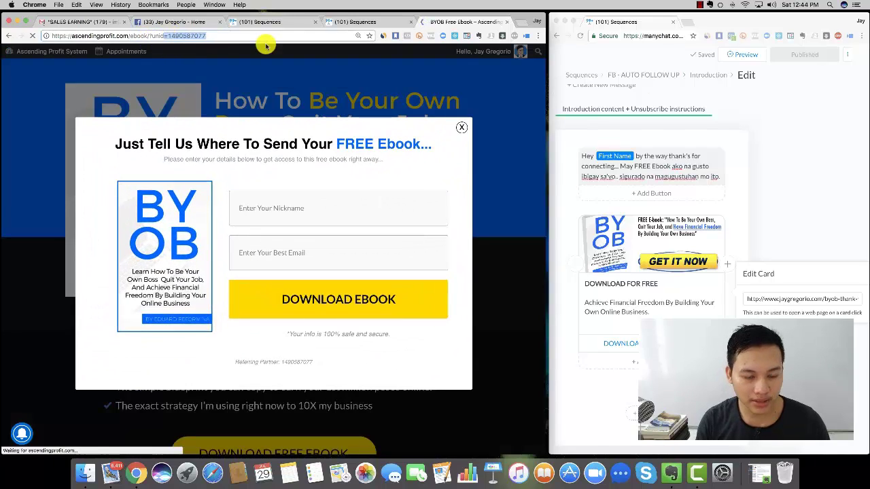
key("BackSpace")
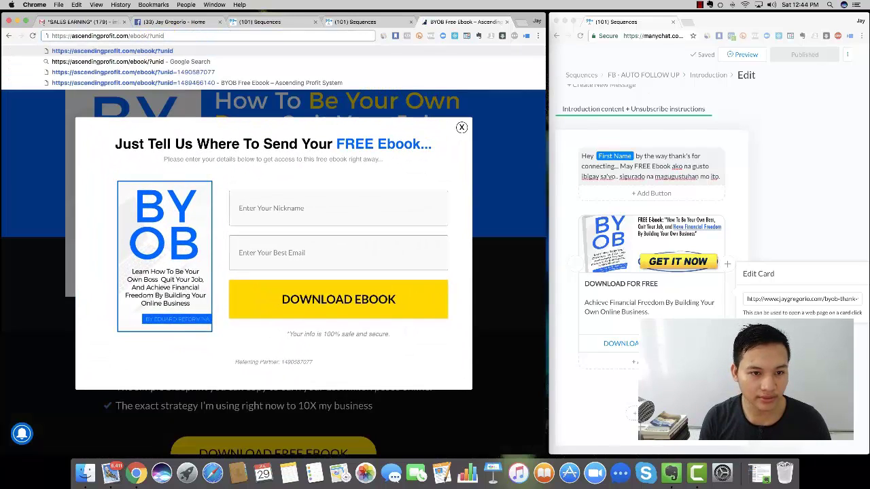
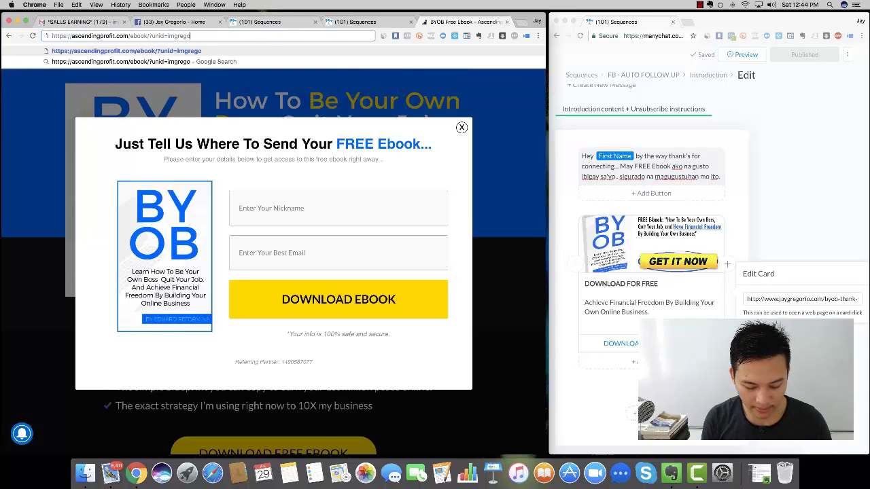
key("Return")
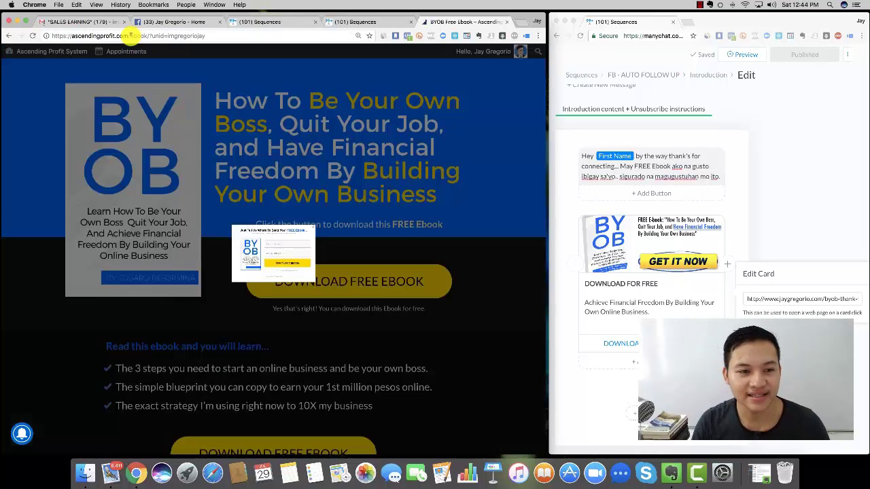
- Close the opt-in popup, copy the page URL, and test the download button
left_click(463, 130)
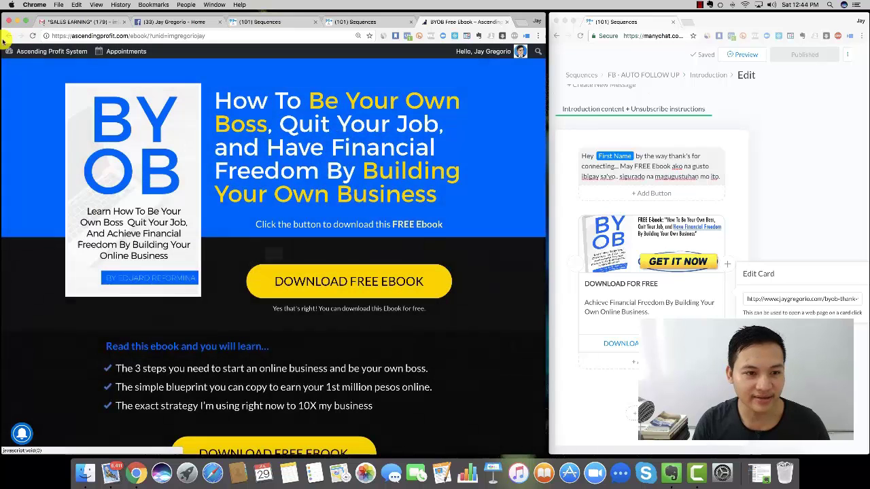
left_click(100, 36)
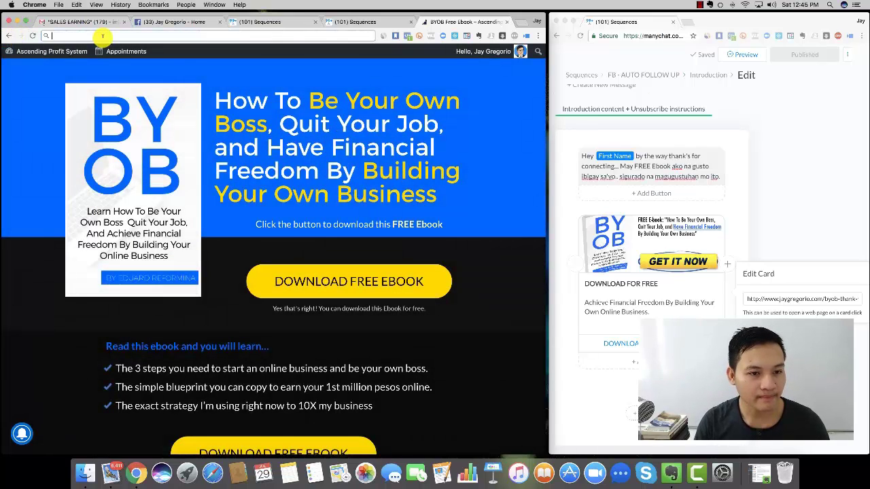
left_click(354, 22)
left_click(462, 22)
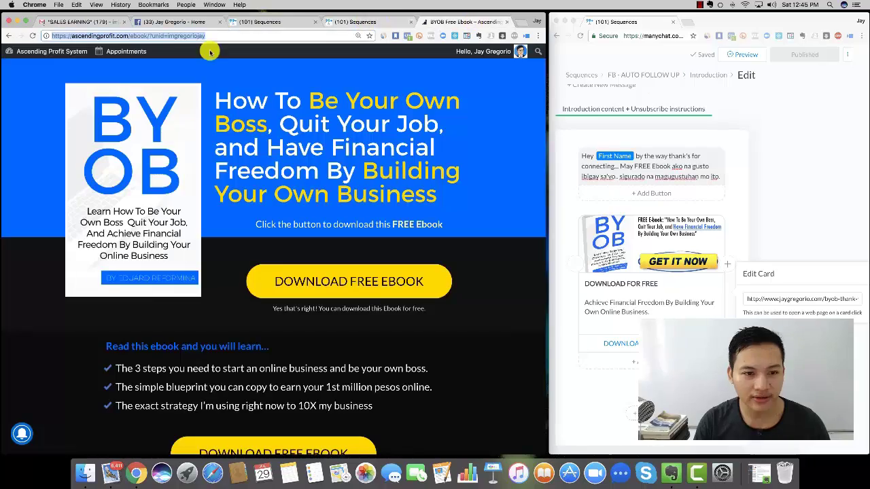
scroll(338, 209, "down", 3)
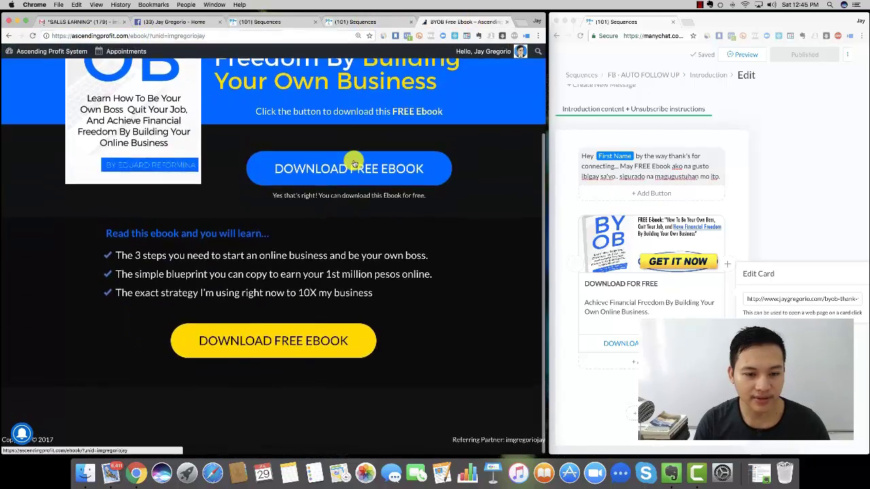
left_click(295, 167)
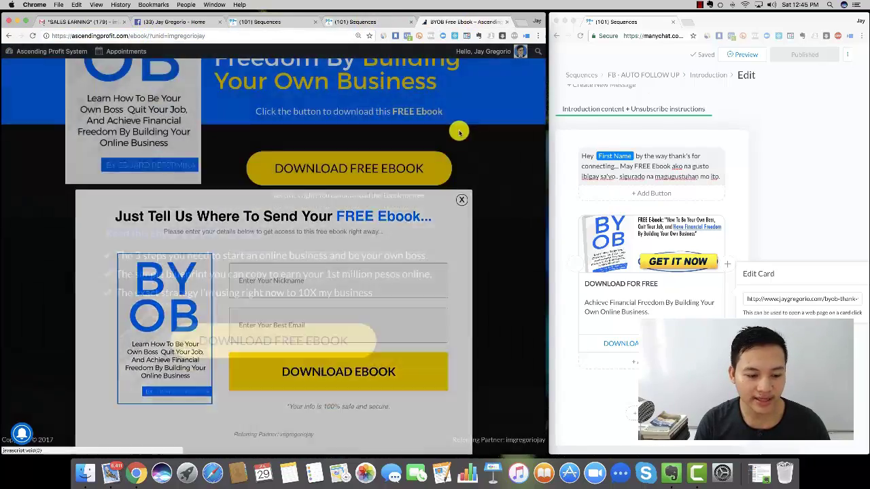
left_click(459, 131)
scroll(435, 136, "up", 3)
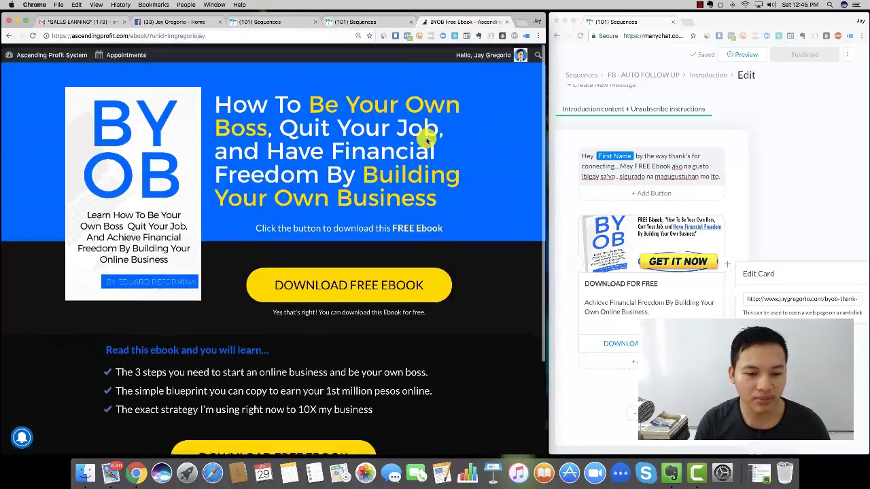
- Set the ebook page URL as the DOWNLOAD NOW button link and publish
left_click(377, 23)
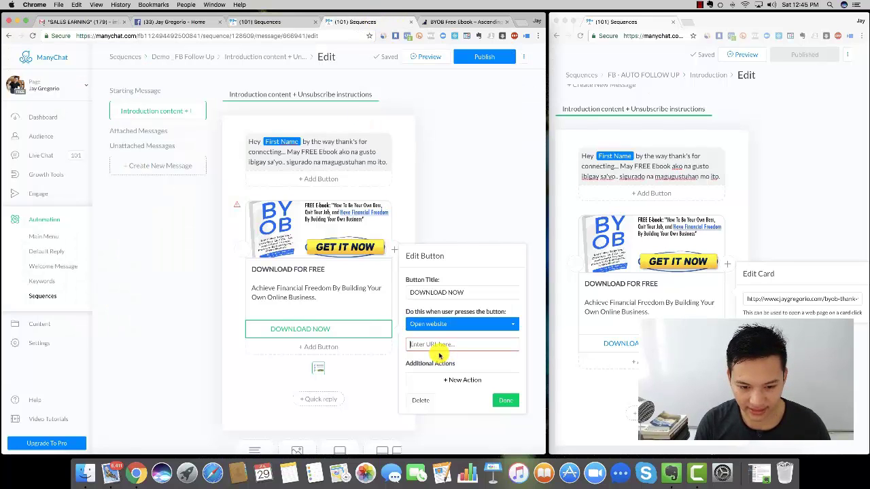
key("super+v")
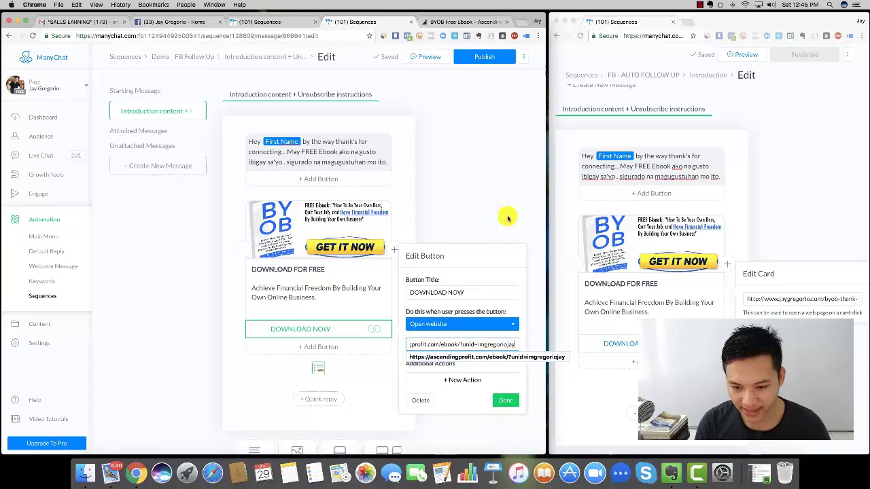
left_click(494, 228)
left_click(338, 330)
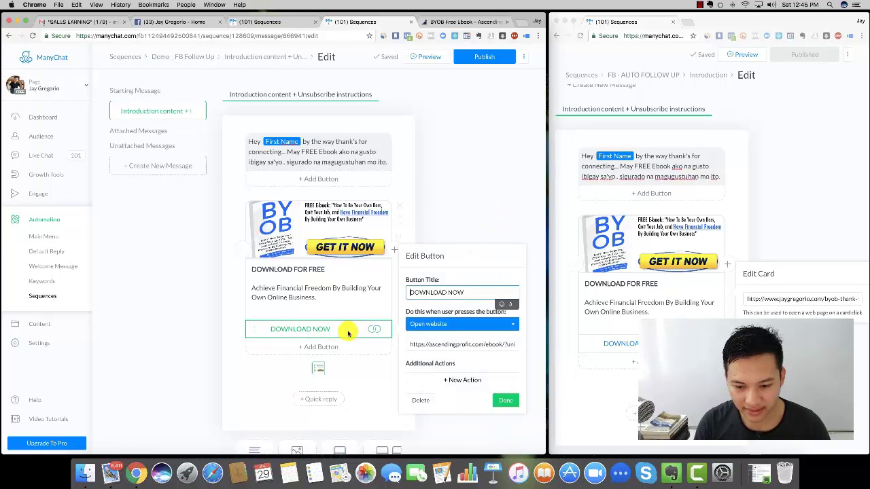
left_click(506, 401)
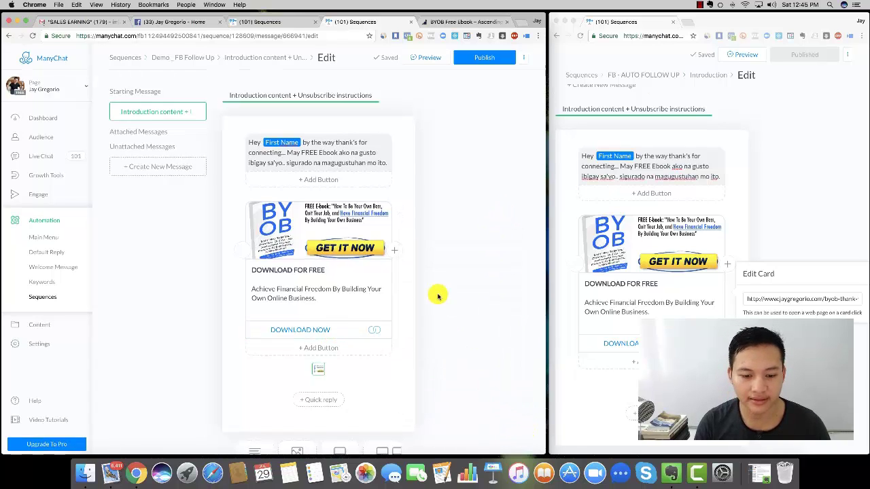
left_click(489, 59)
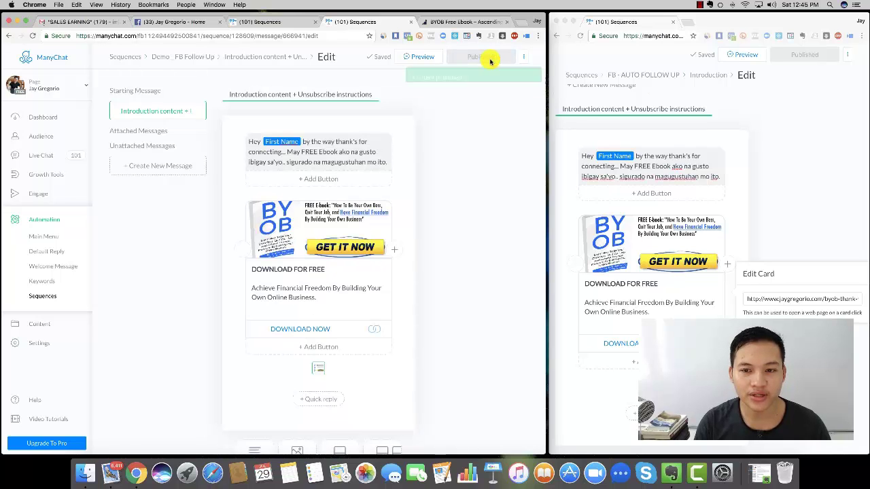
- Rename the message FREE EBOOK - GIFT, publish it, and view its overview
left_click(324, 95)
triple_click(325, 94)
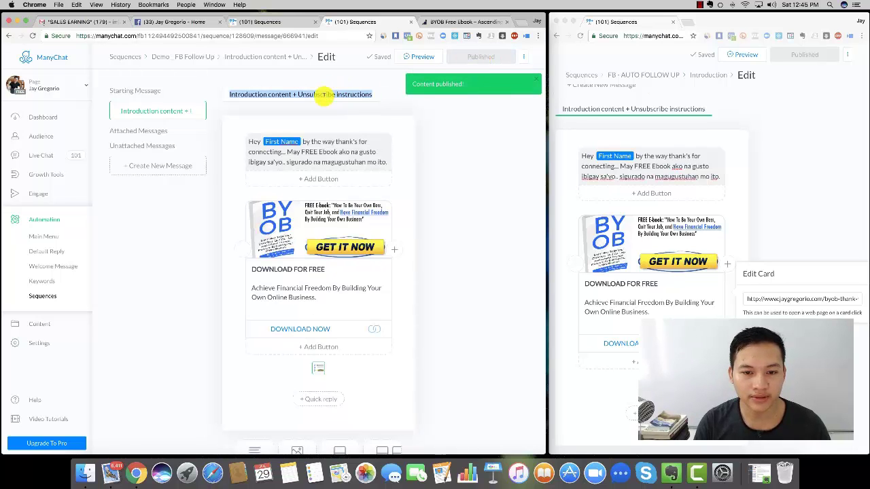
type("FREE E")
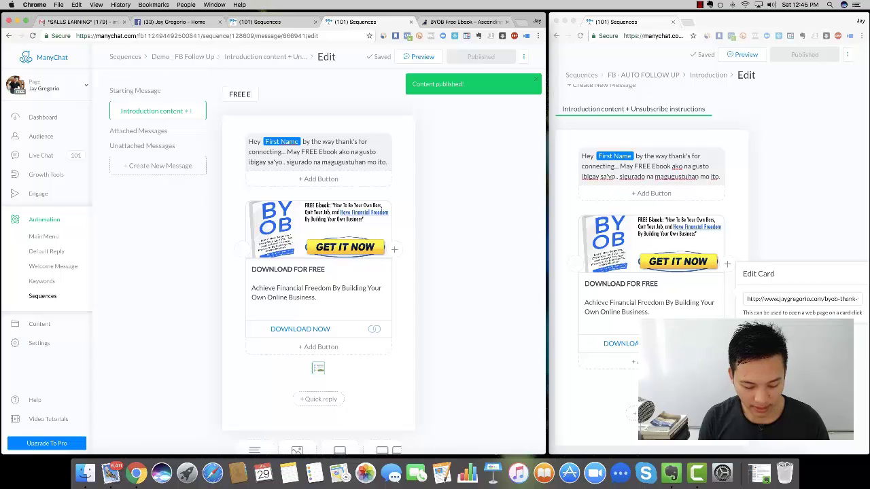
type("BOOK - GIFT")
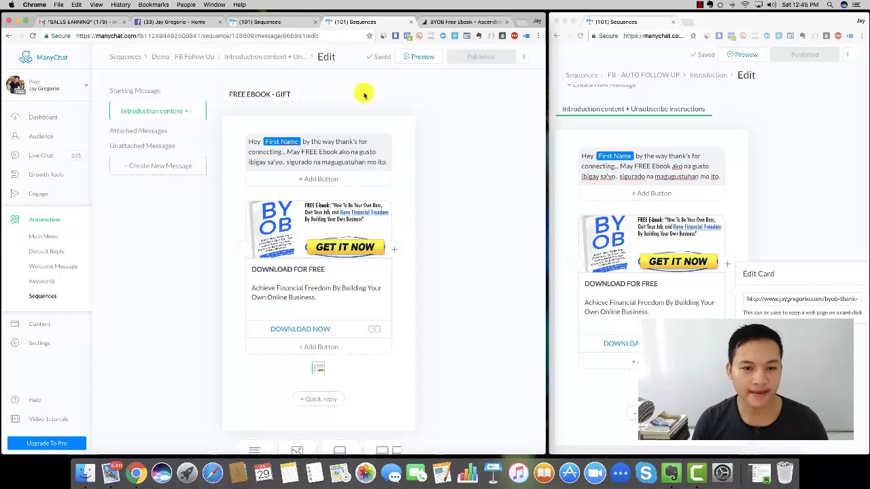
left_click(448, 111)
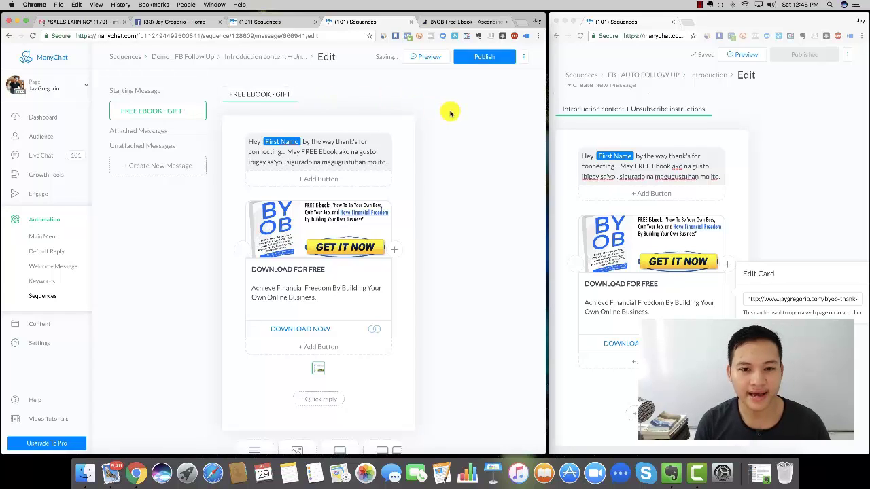
left_click(263, 95)
key("super+c")
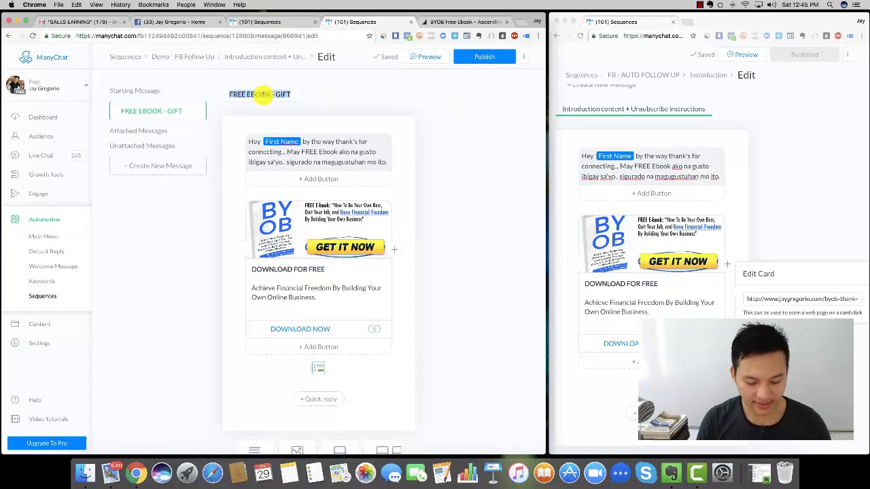
left_click(476, 56)
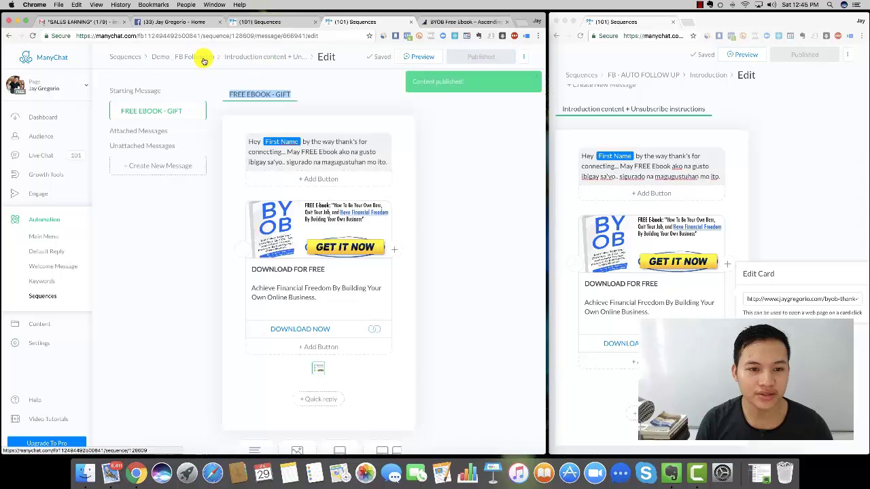
left_click(232, 59)
- Paste FREE EBOOK - GIFT as the overview title, then review FB - AUTO FOLLOW UP's Introduction
left_click(252, 76)
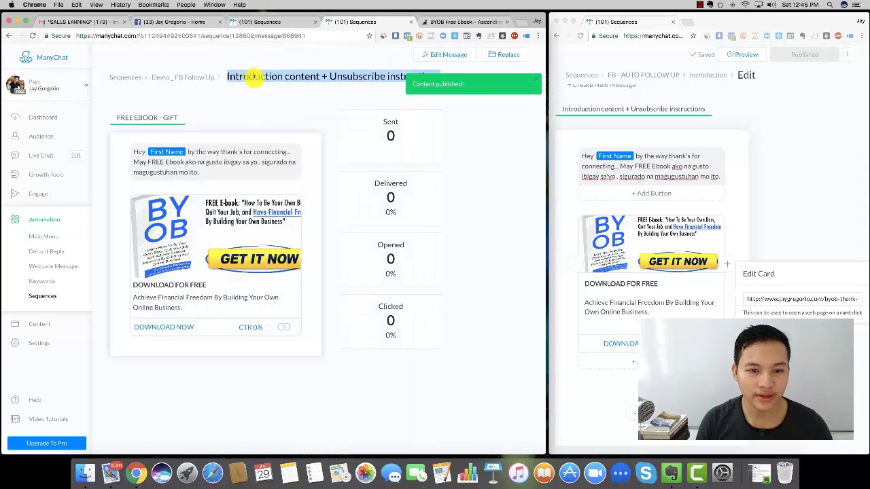
key("super+v")
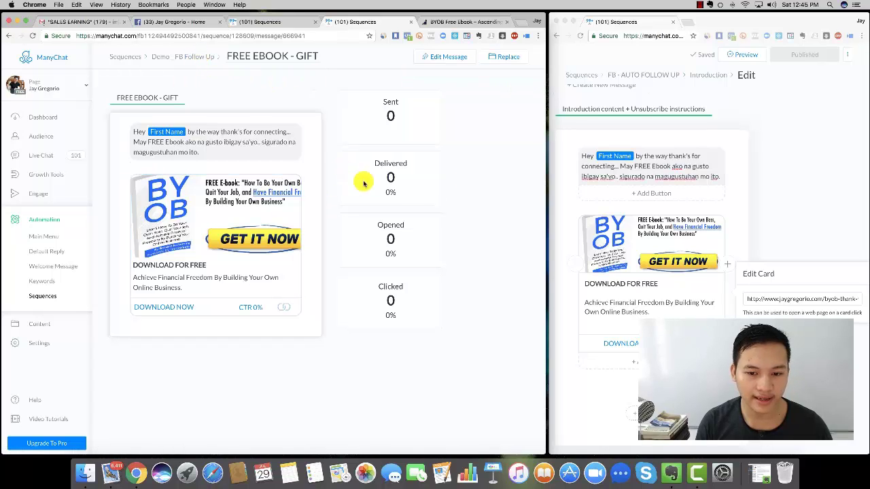
left_click(801, 109)
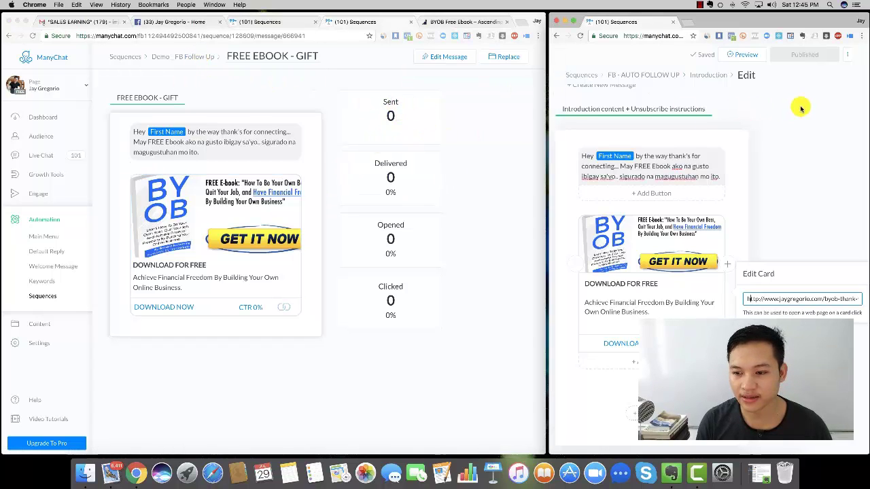
left_click(640, 79)
left_click(687, 135)
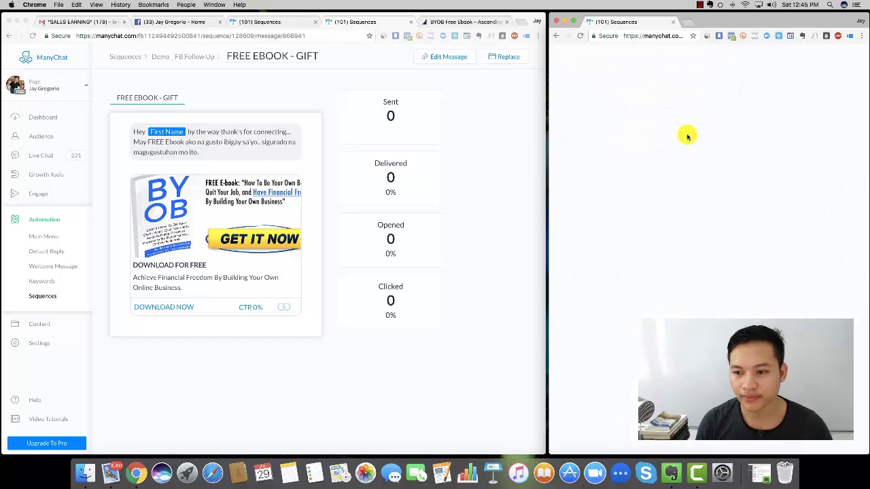
scroll(740, 169, "down", 4)
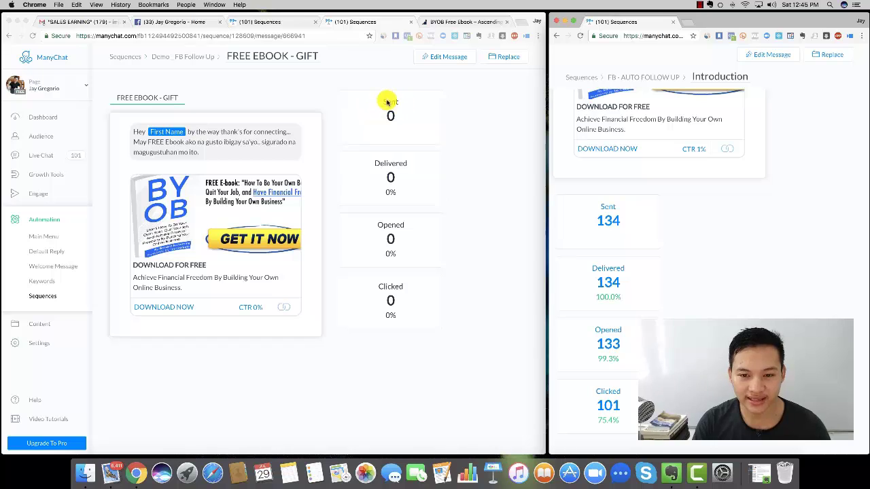
- Switch the FREE EBOOK - GIFT message on in the Demo _ FB Follow Up list
left_click(263, 71)
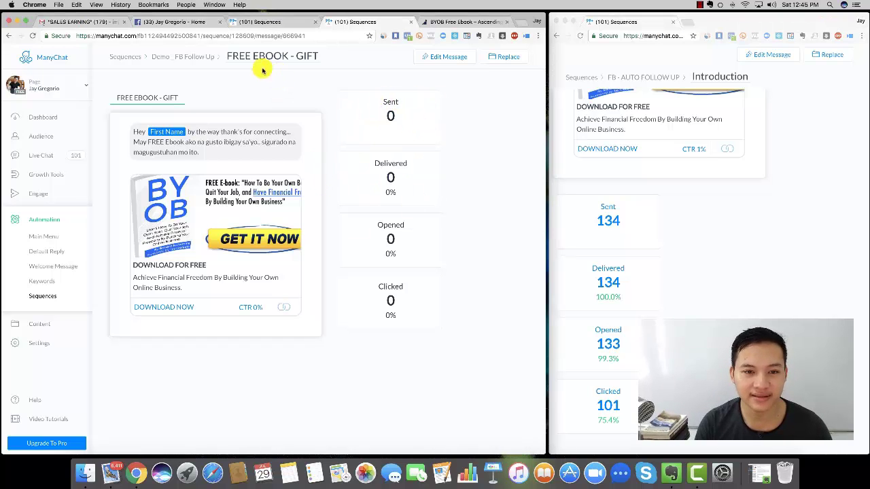
left_click(184, 57)
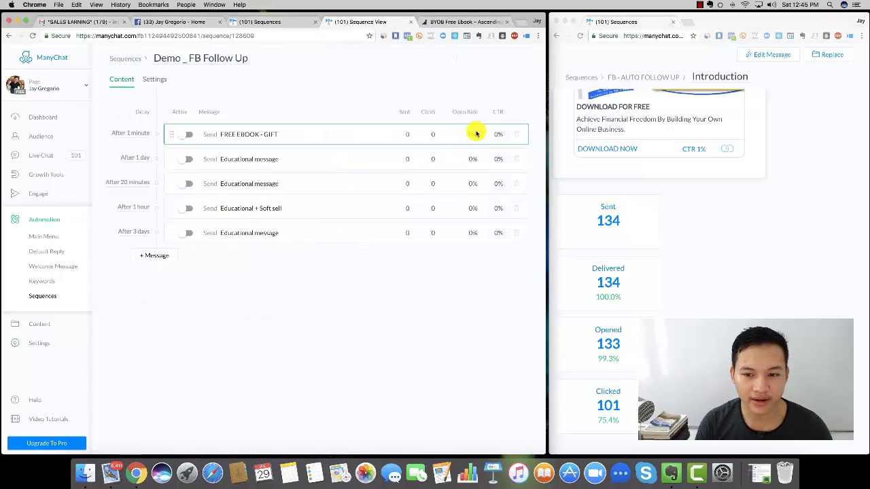
left_click(190, 136)
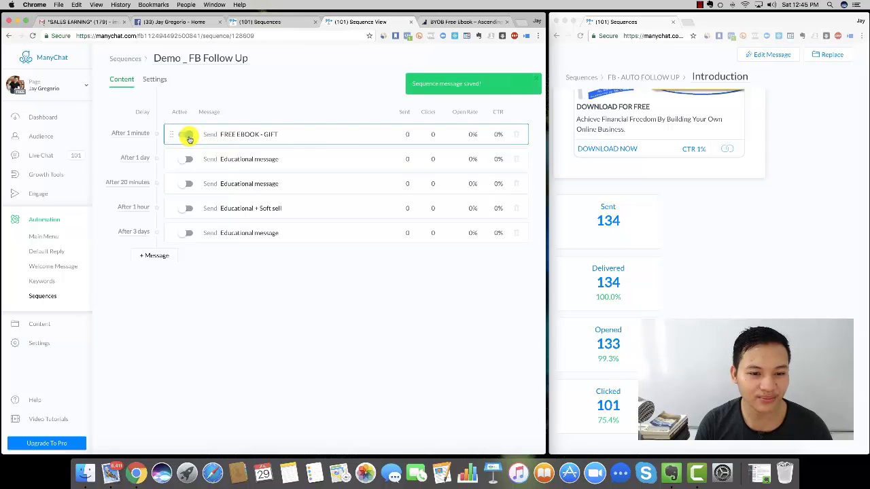
scroll(762, 179, "up", 5)
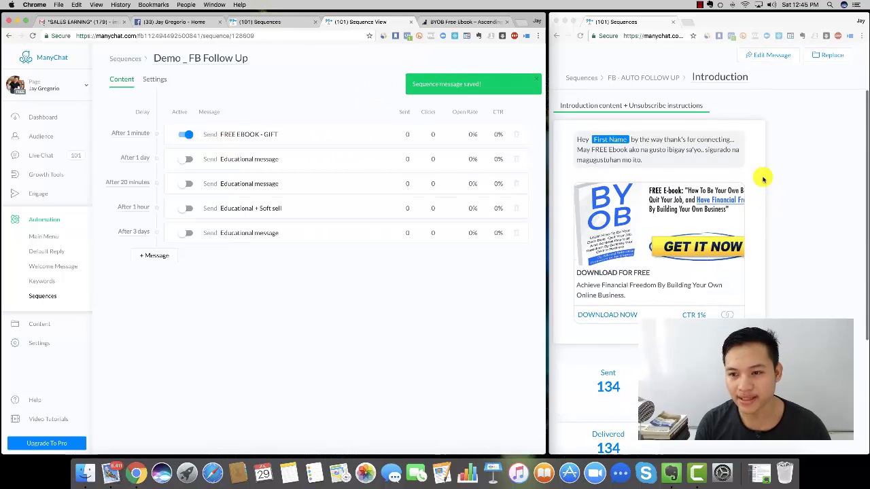
- Open FB - AUTO FOLLOW UP's VIDEO#1 message and scroll to its 3-part training text
left_click(642, 78)
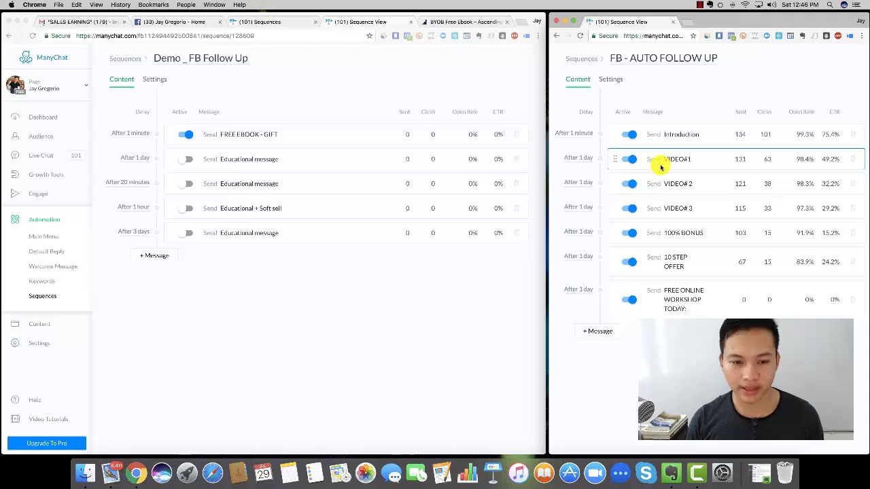
left_click(699, 160)
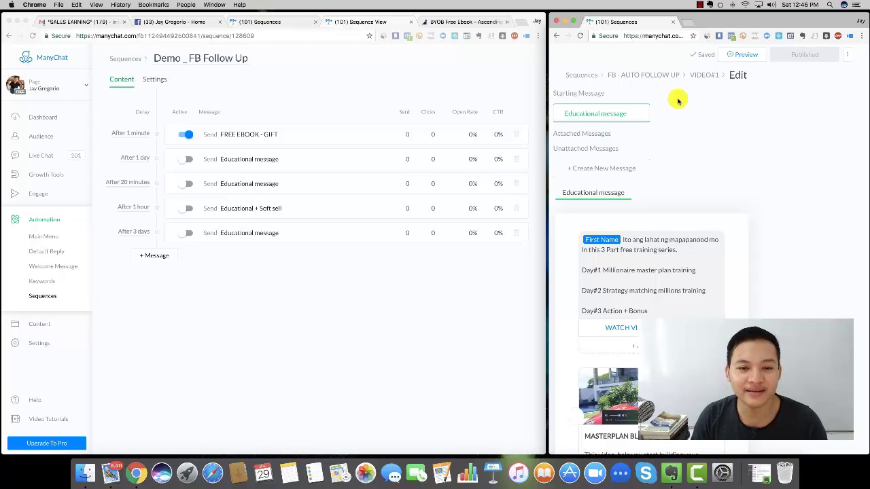
scroll(775, 197, "down", 2)
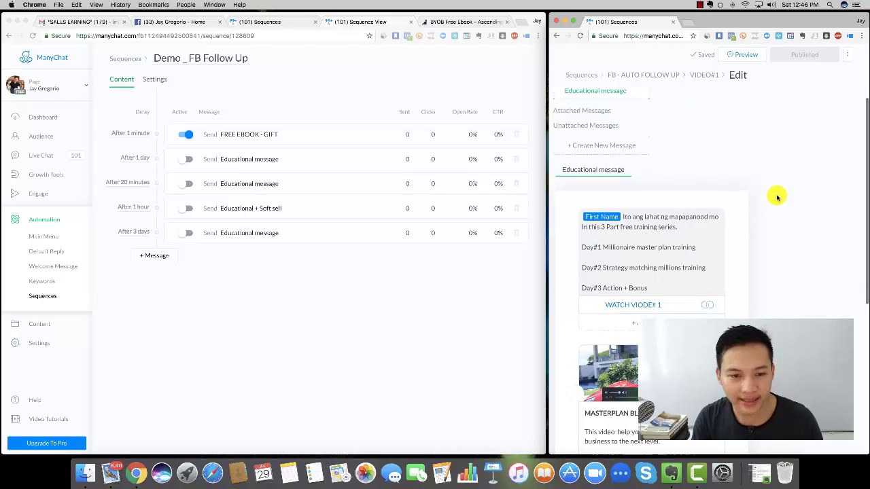
scroll(774, 197, "down", 4)
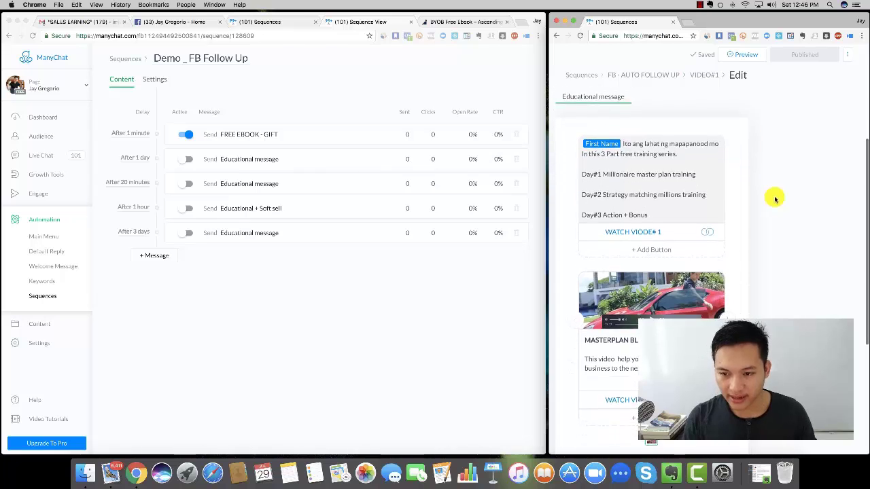
- Paste the VIDEO#1 training text into the day-one Educational message
left_click(262, 162)
left_click(263, 161)
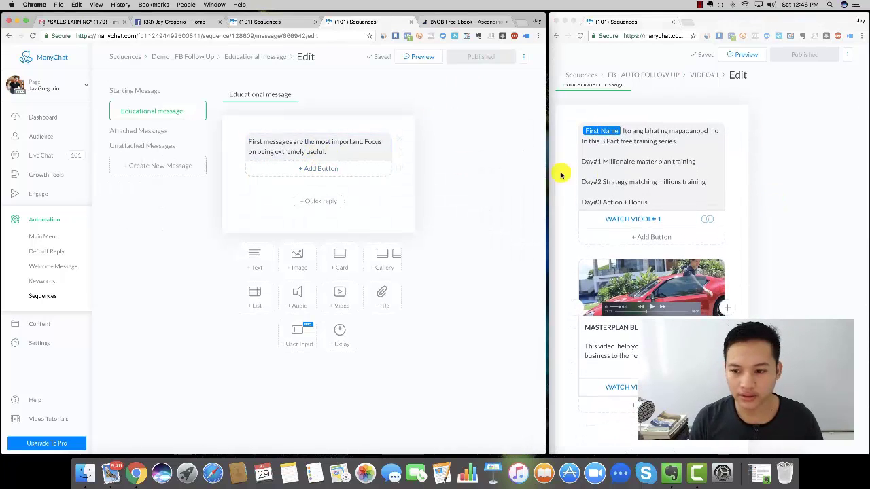
left_click(601, 173)
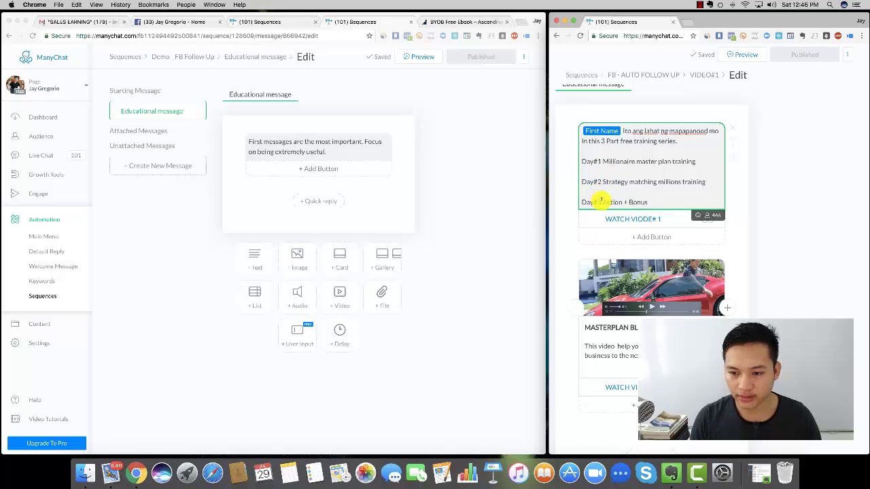
left_click_drag(648, 201, 568, 132)
left_click(624, 133)
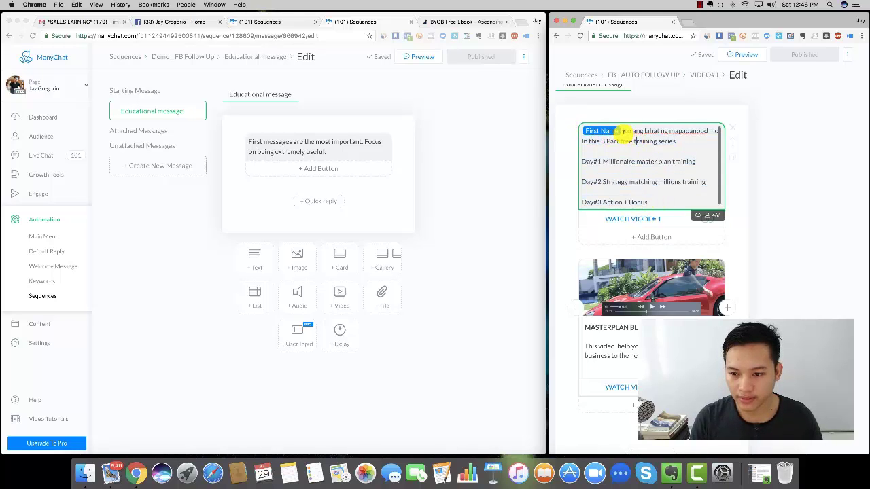
left_click_drag(624, 132, 653, 202)
key("super+c")
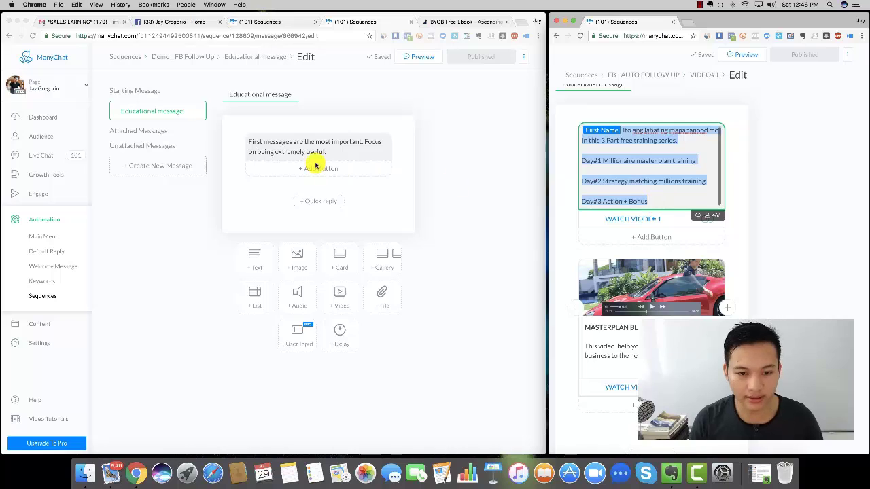
left_click(319, 142)
key("super+a")
key("super+v")
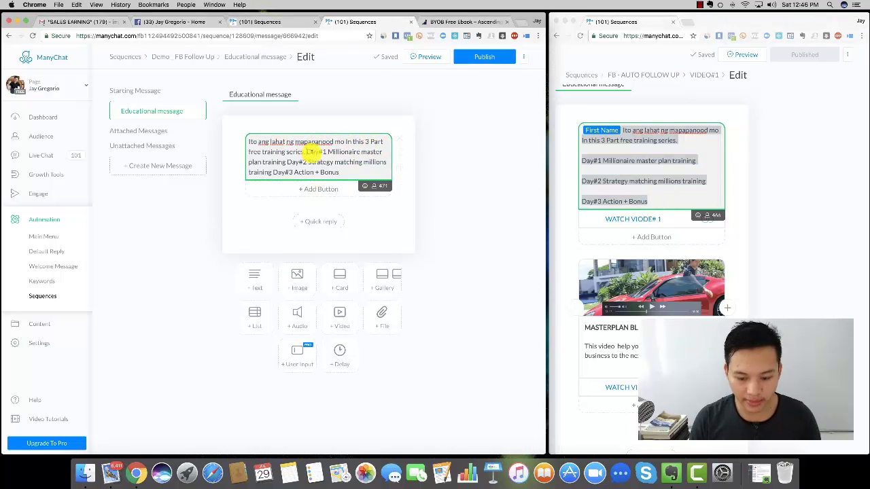
- Put Day#1, Day#2 and Day#3 on separate lines and insert the First Name variable
left_click(307, 151)
key("Return")
key("Return")
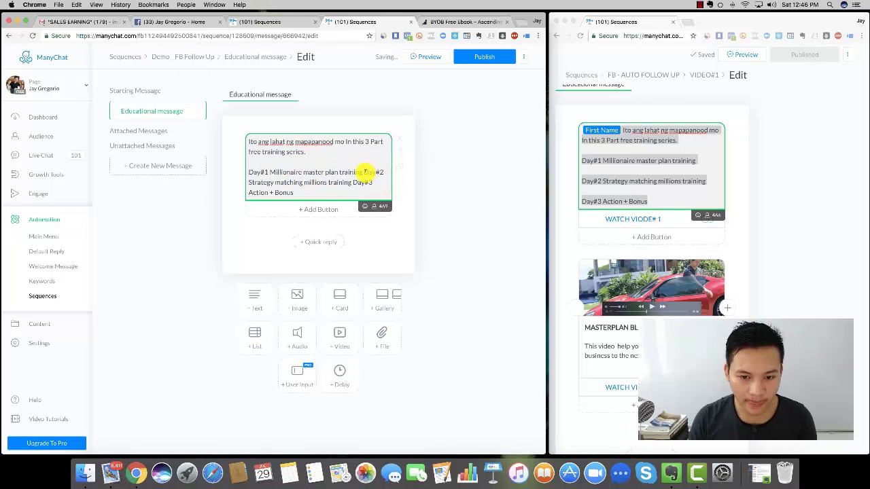
left_click(364, 172)
key("Return")
key("Return")
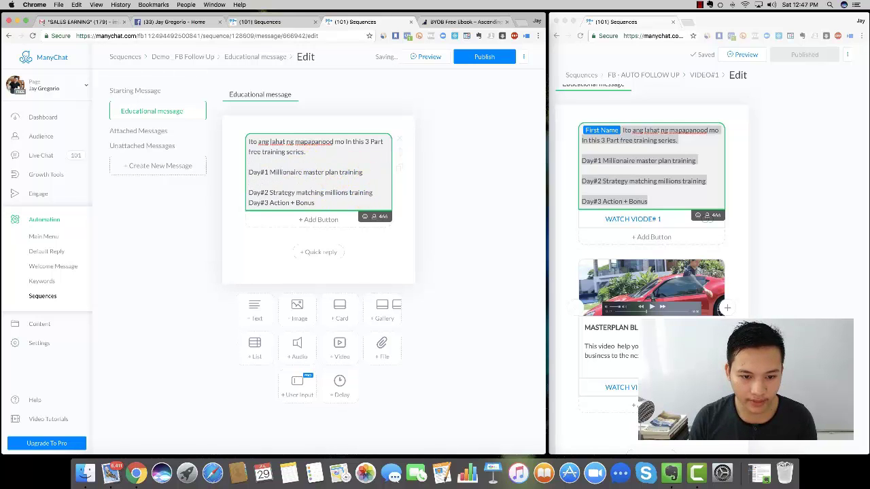
left_click(375, 192)
key("Return")
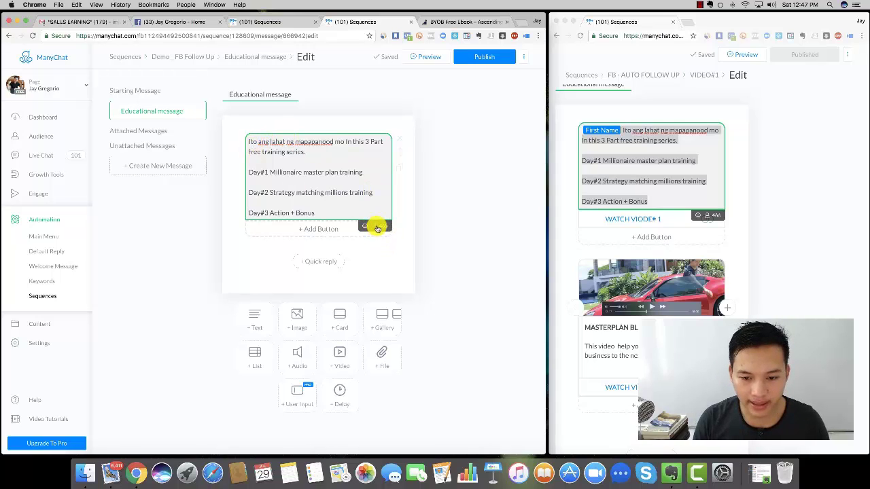
left_click(373, 226)
left_click(294, 246)
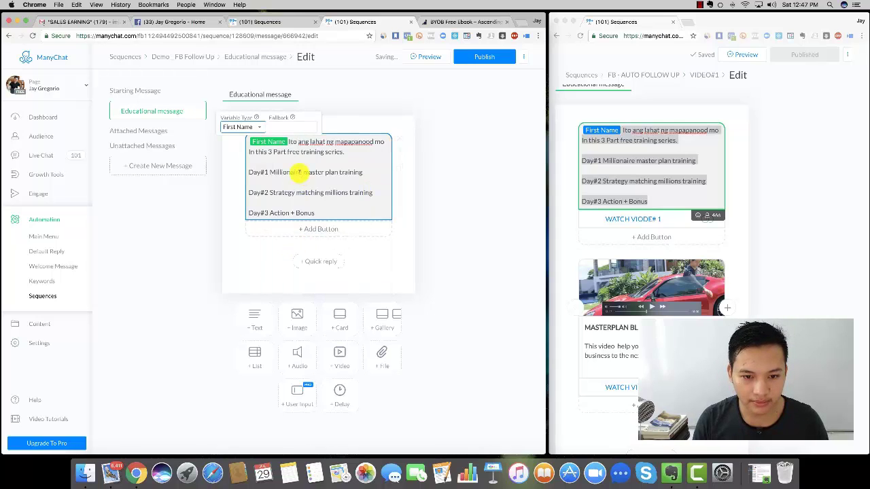
- Remove a stray New Button #1, add a card, and start choosing its image
left_click(323, 229)
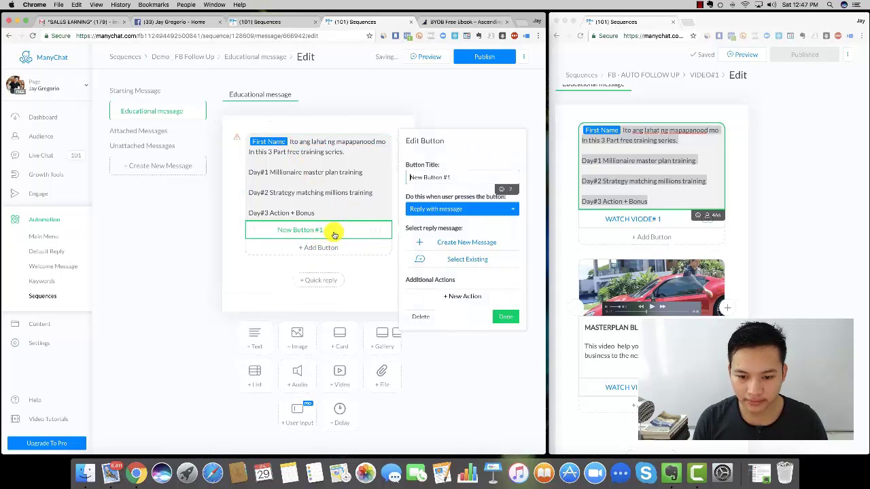
left_click(472, 112)
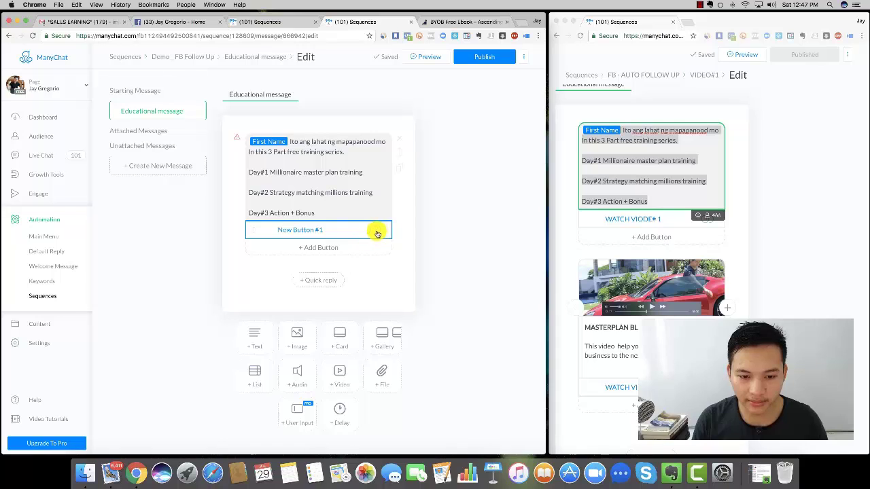
left_click(334, 231)
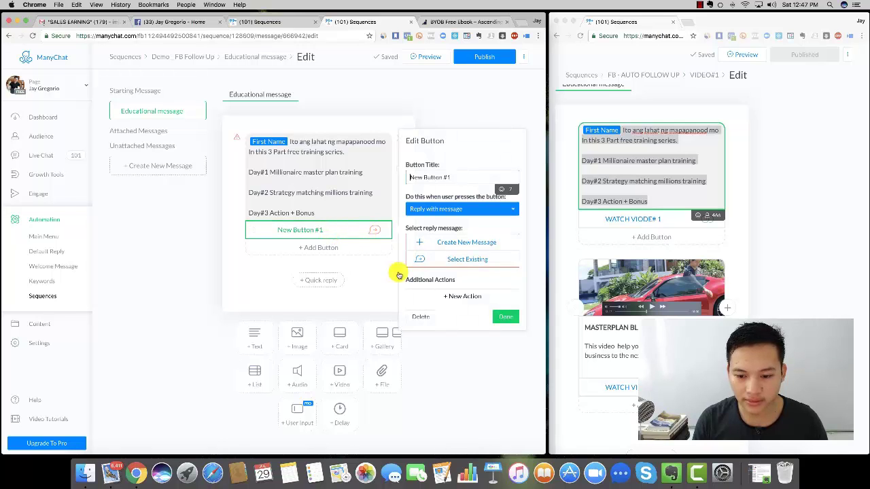
left_click(421, 318)
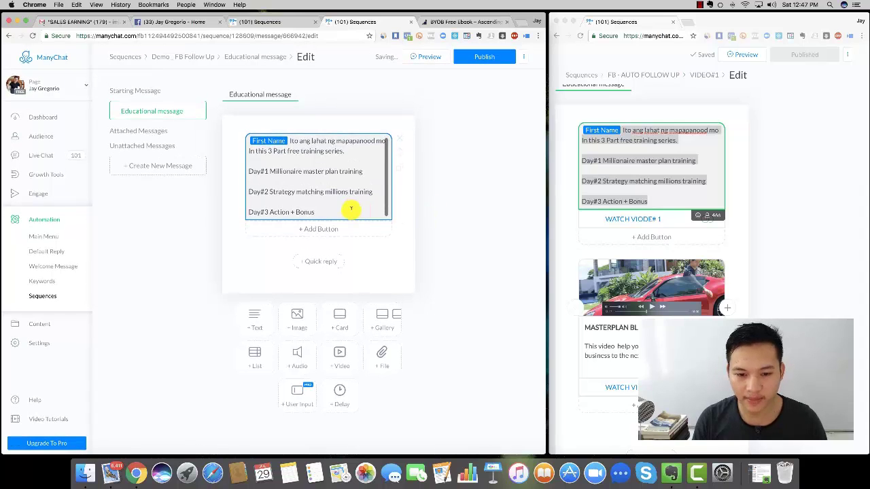
left_click(344, 324)
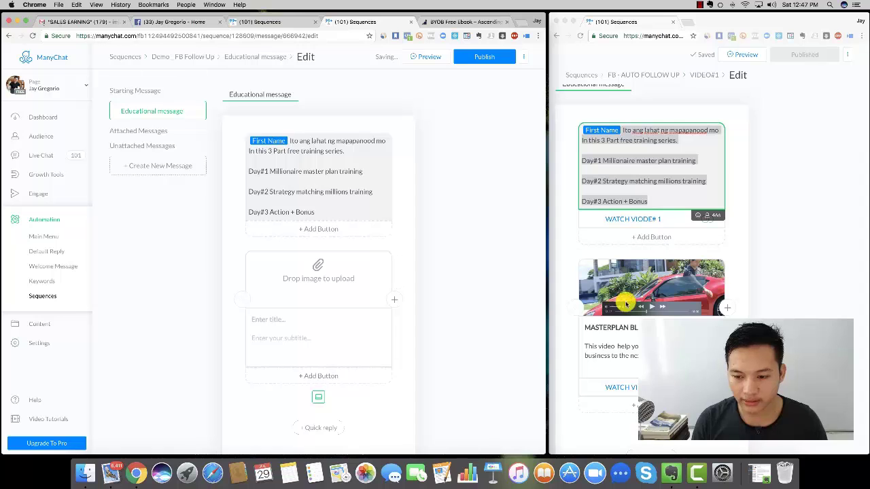
left_click(313, 270)
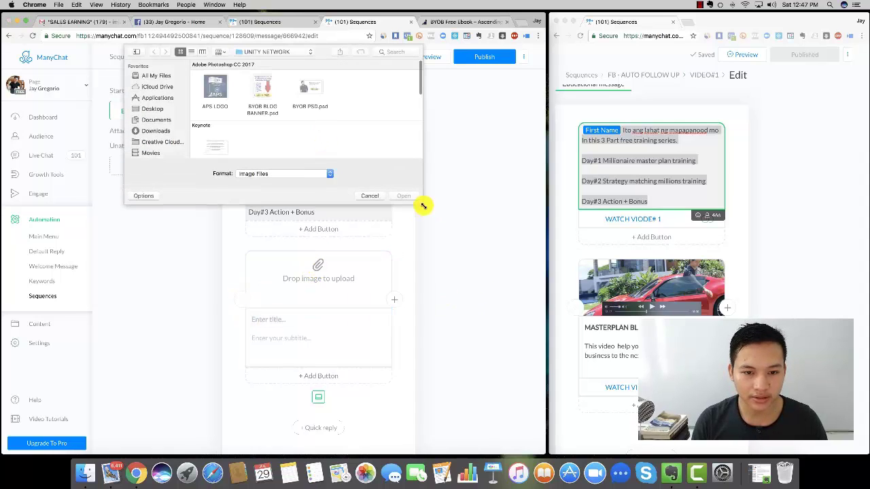
- Pick the red-car thumbnail image from iCloud Drive > BUSINESS > UNITY NETWORK for the new card
scroll(435, 275, "down", 2)
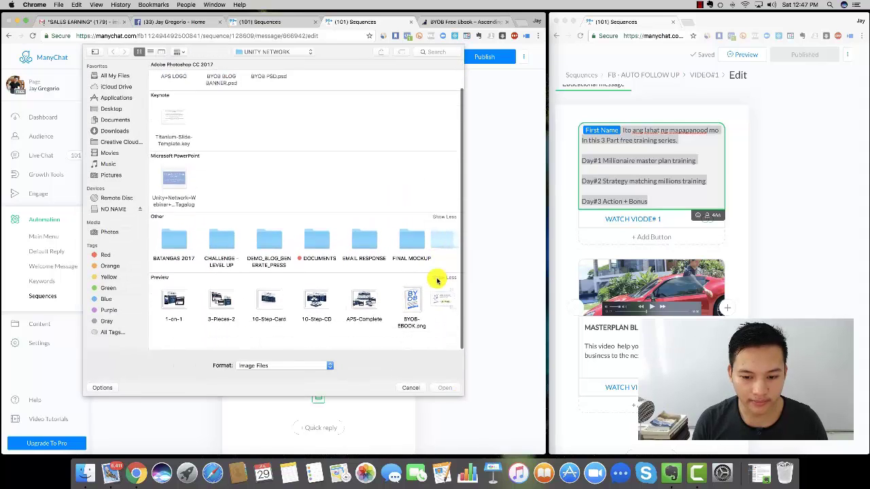
left_click(116, 87)
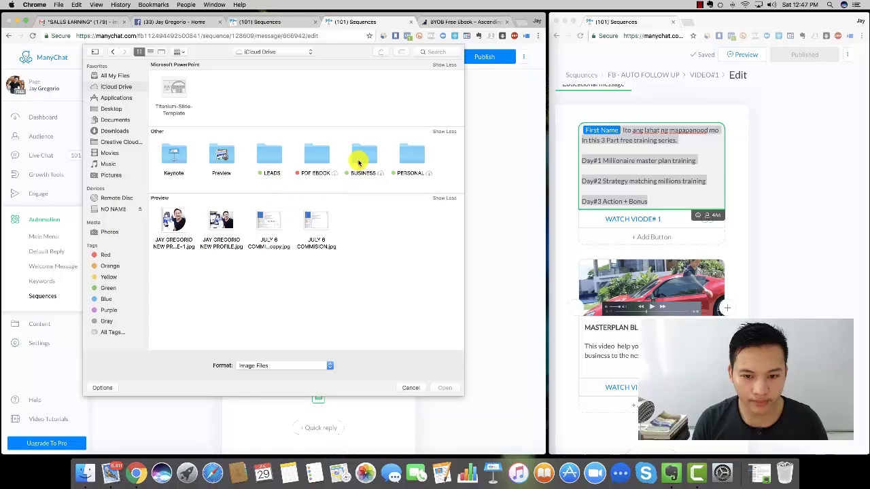
double_click(362, 153)
double_click(360, 102)
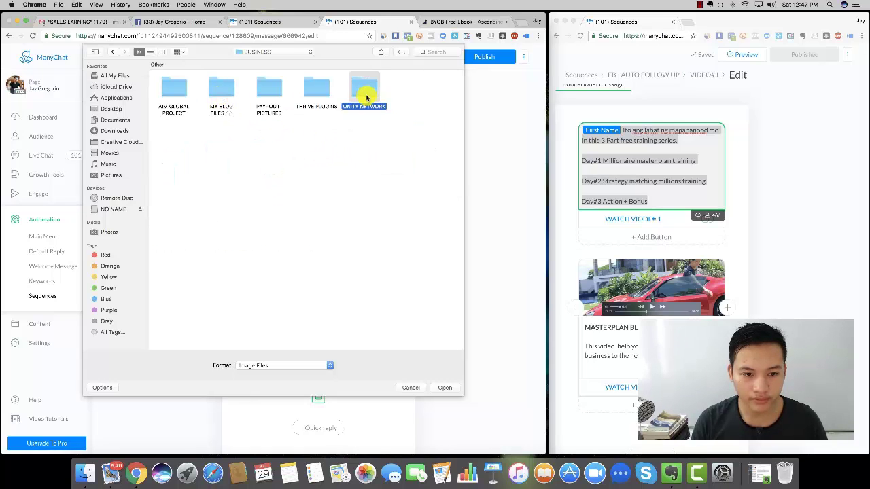
scroll(360, 204, "down", 1)
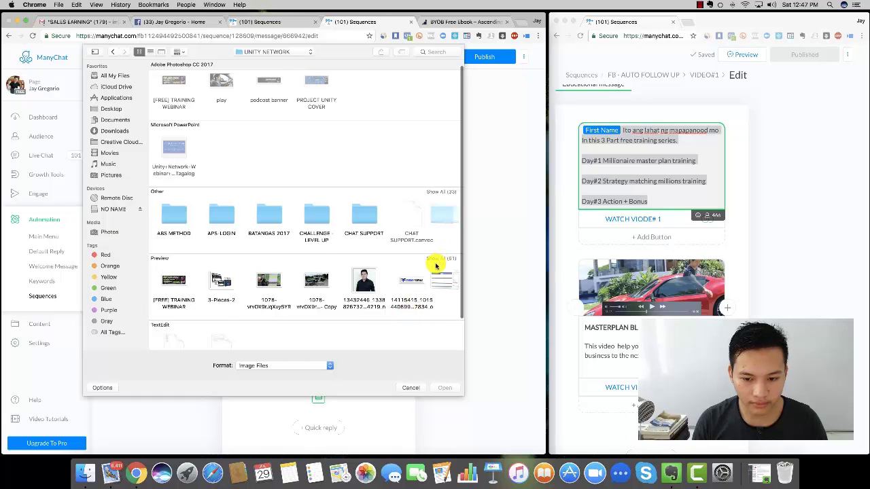
scroll(435, 265, "down", 2)
left_click(442, 214)
scroll(413, 249, "down", 3)
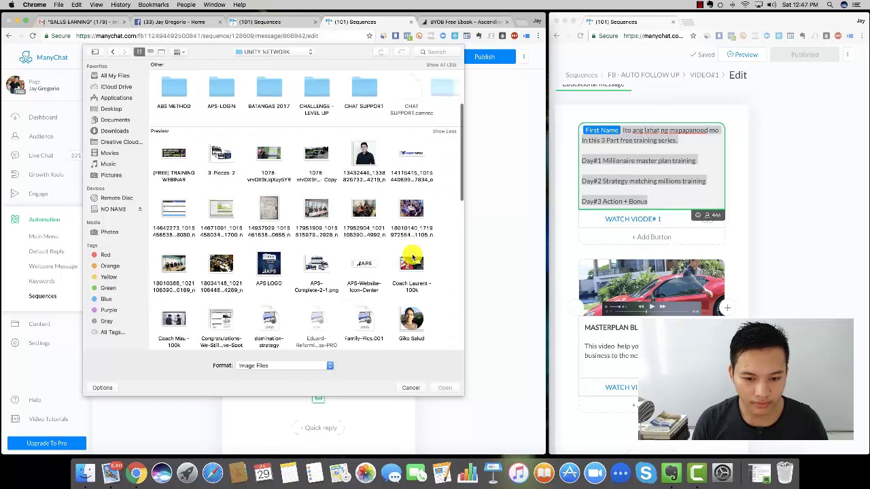
scroll(412, 256, "down", 10)
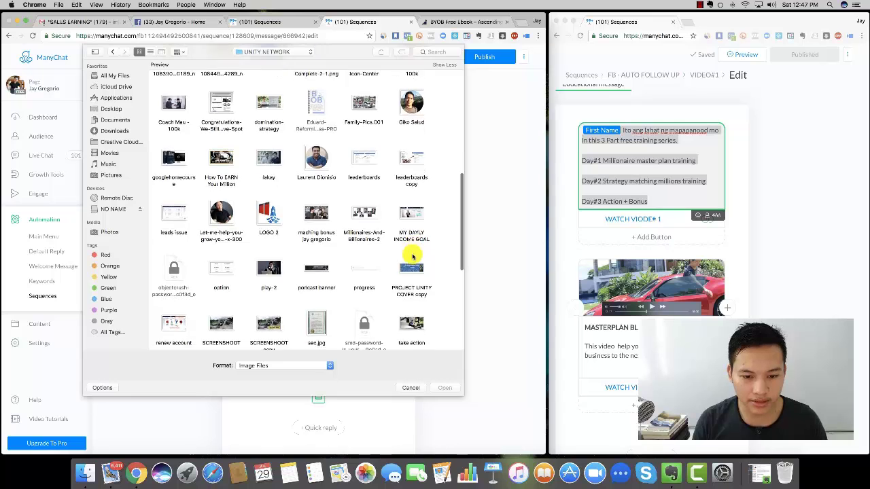
scroll(412, 257, "down", 5)
double_click(168, 221)
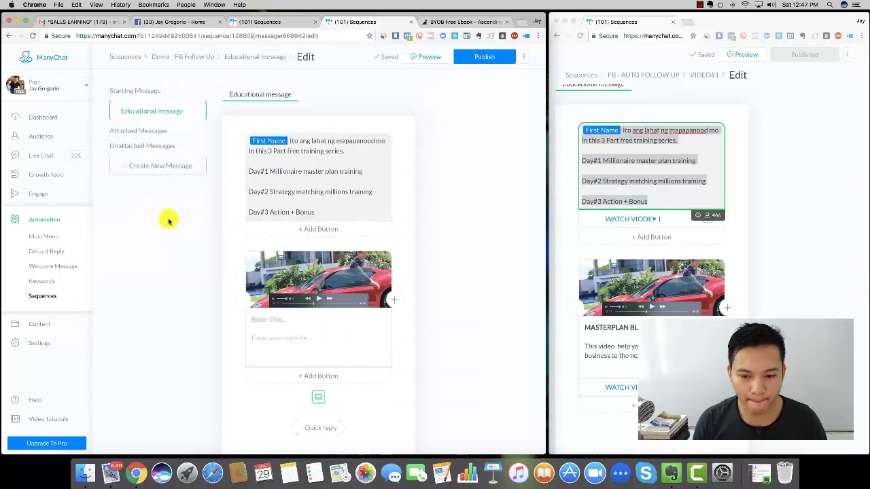
- Paste MASTERPLAN BLUEPRINT from the reference card as the new card's title
left_click(610, 328)
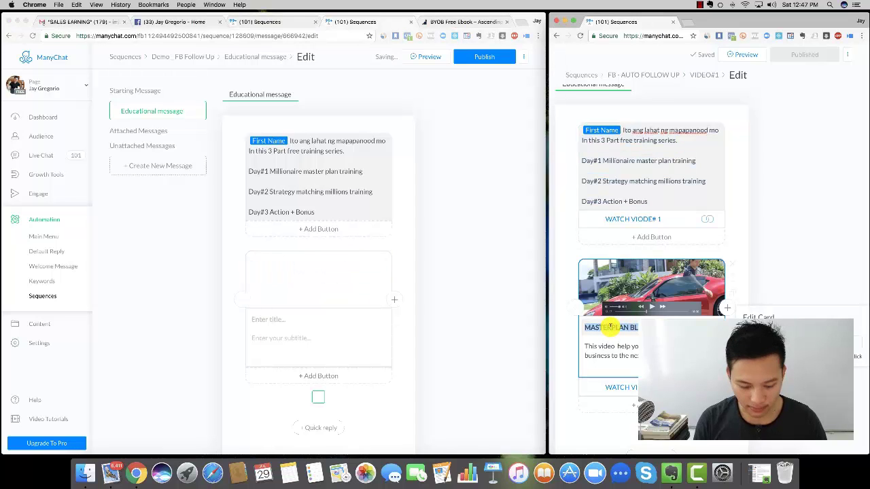
left_click(275, 320)
type("MASTERPLAN BLUEPRINT")
left_click(292, 338)
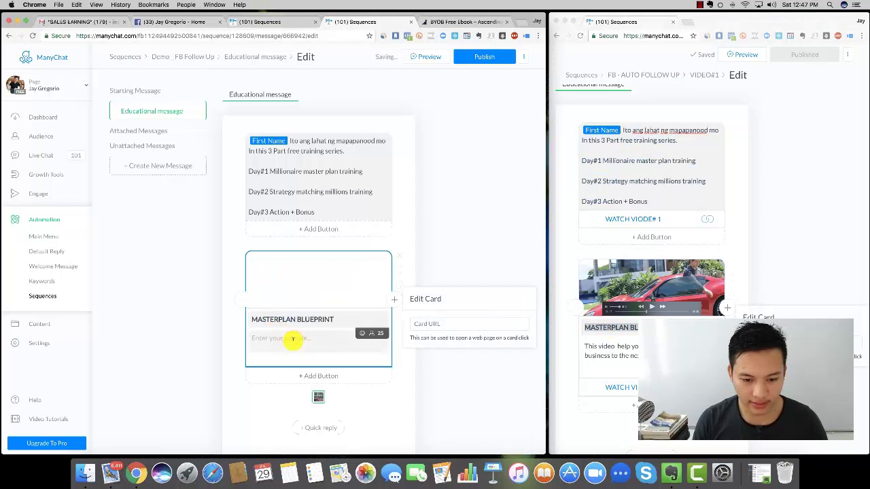
- Copy the reference subtitle 'This video help you start building your business to the next level.' into the card
triple_click(628, 347)
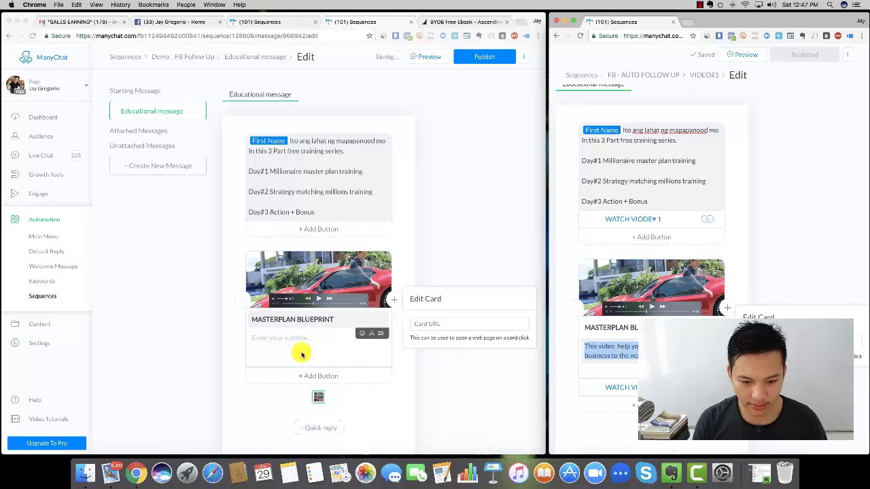
left_click(267, 335)
type("This video help you start building your business to the next level.")
left_click(454, 212)
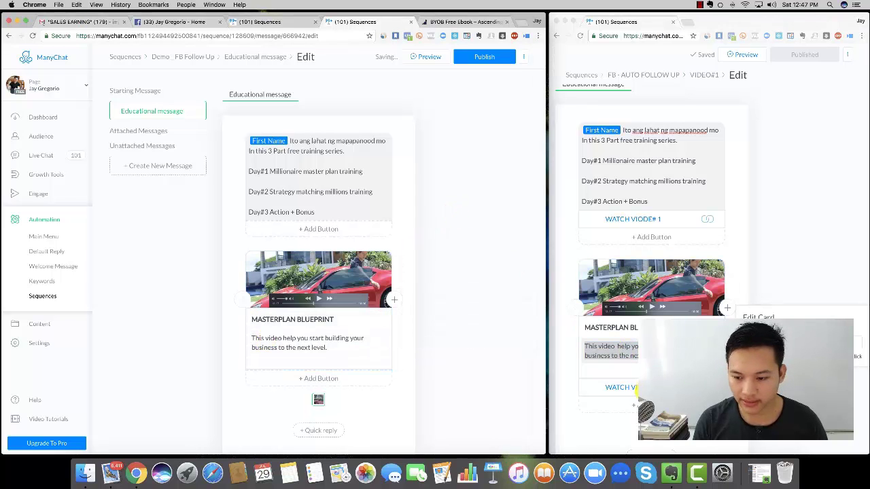
left_click(632, 387)
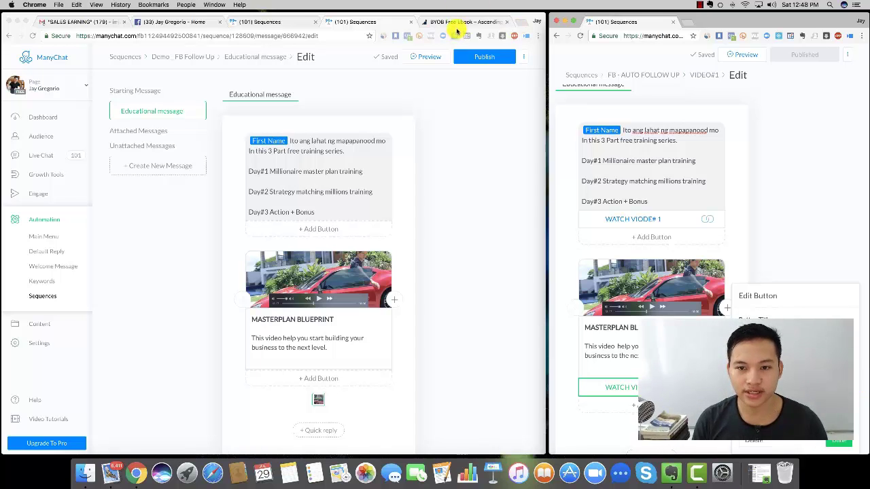
- Load the ascendingprofit.com/masterplan page in the ebook tab and preview its video
left_click(462, 22)
left_click(207, 35)
key("Return")
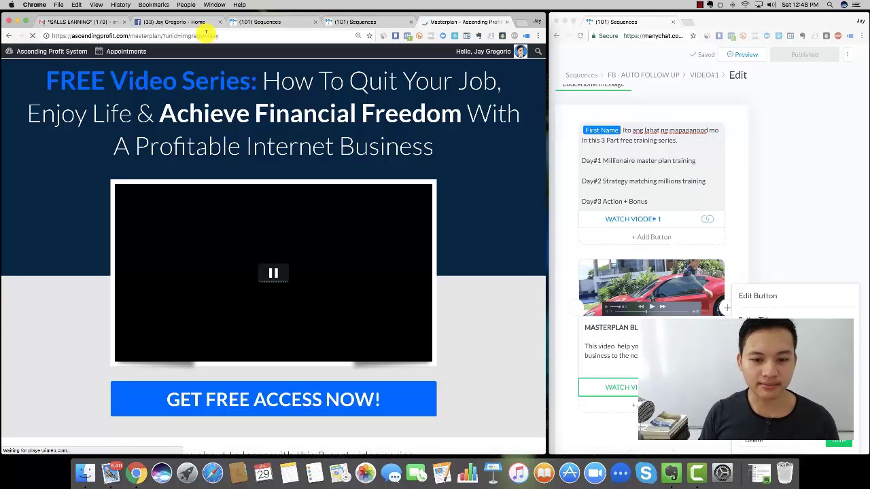
left_click(274, 279)
scroll(454, 281, "down", 15)
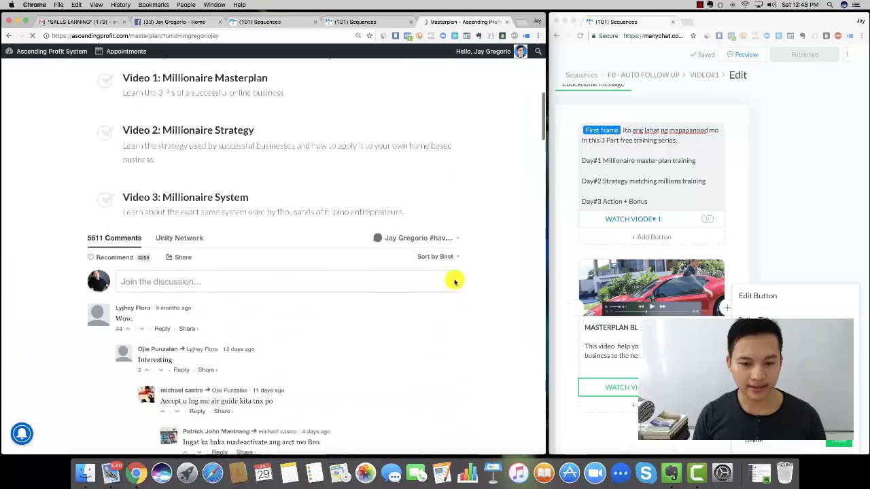
scroll(455, 283, "up", 12)
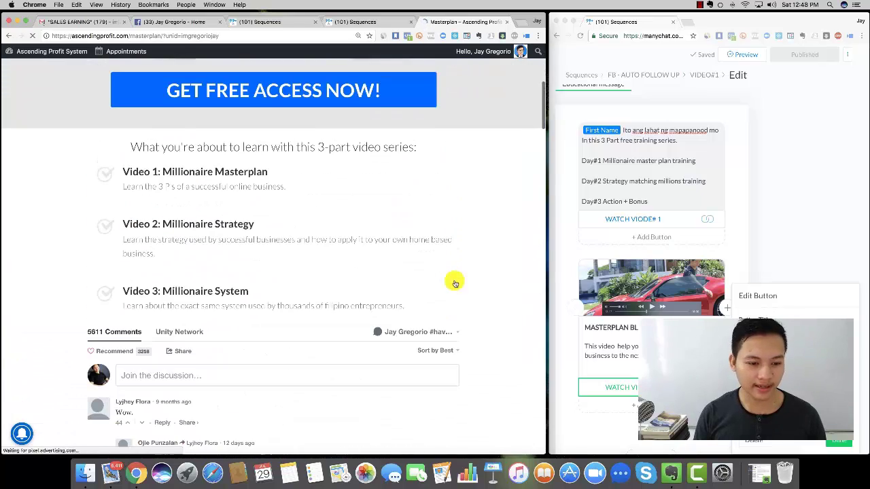
scroll(455, 282, "up", 5)
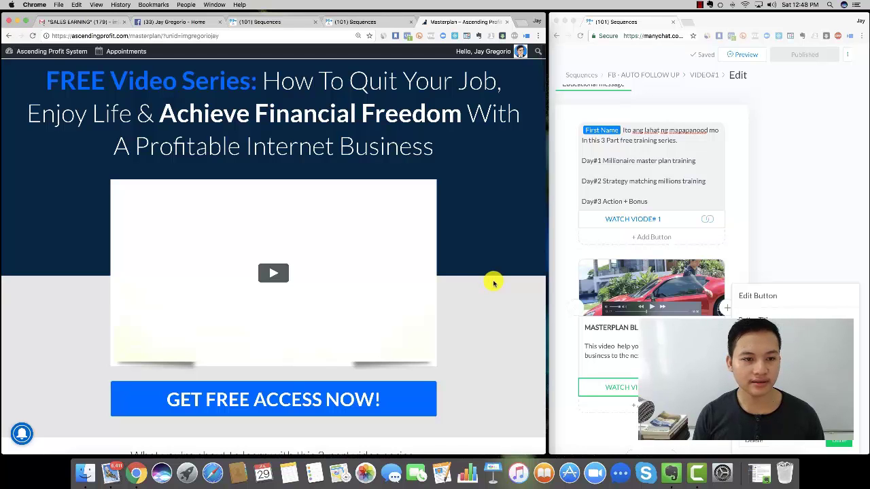
scroll(494, 283, "down", 3)
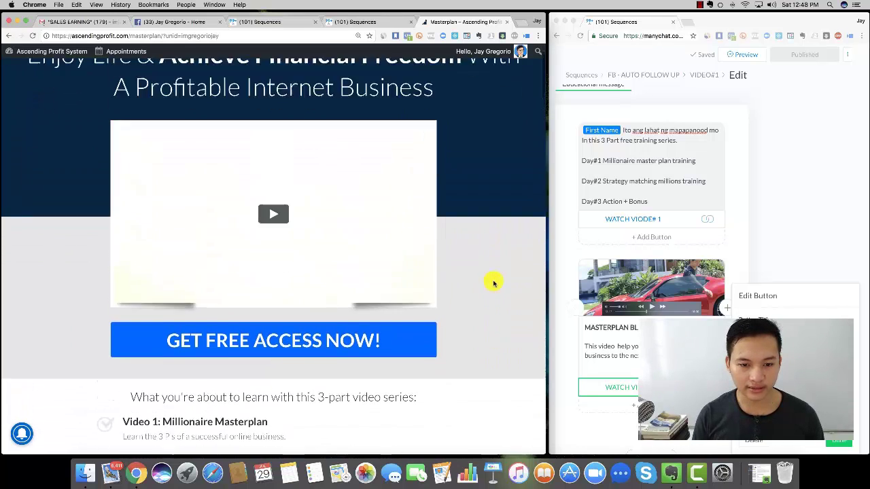
scroll(494, 283, "up", 3)
left_click(284, 280)
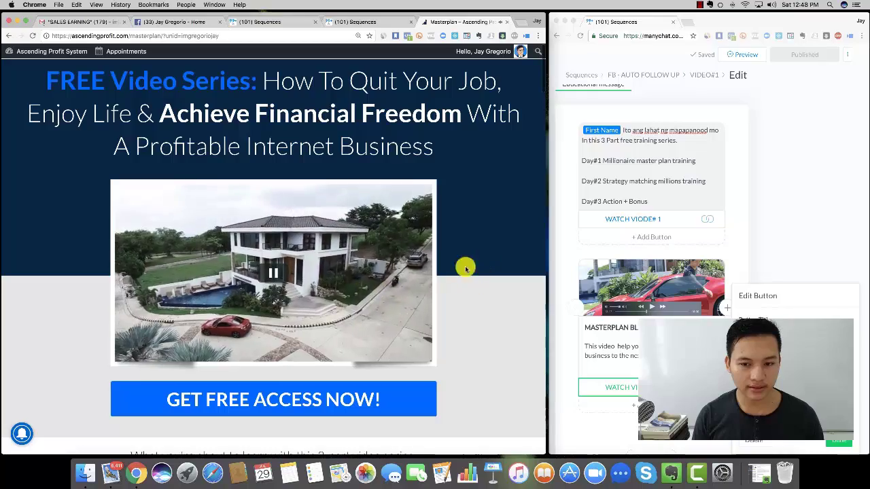
left_click(278, 278)
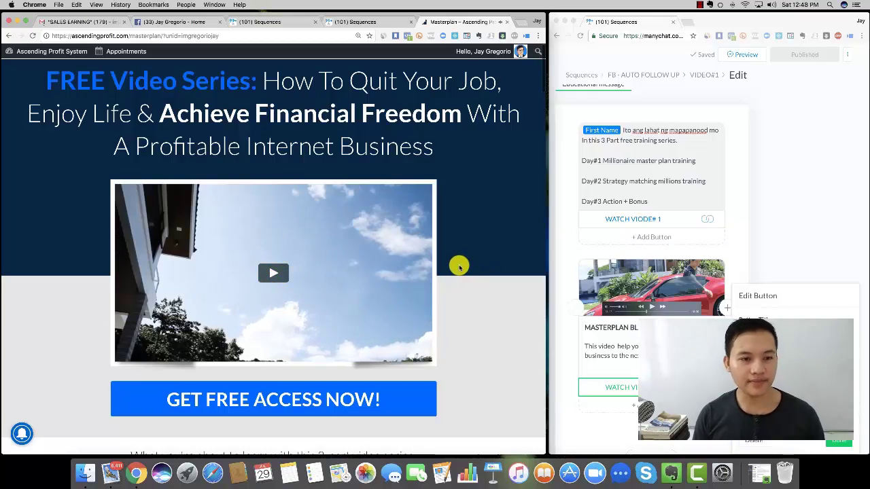
- Check the free access signup popup, select the referral id in the address, and return to ManyChat
scroll(459, 266, "down", 20)
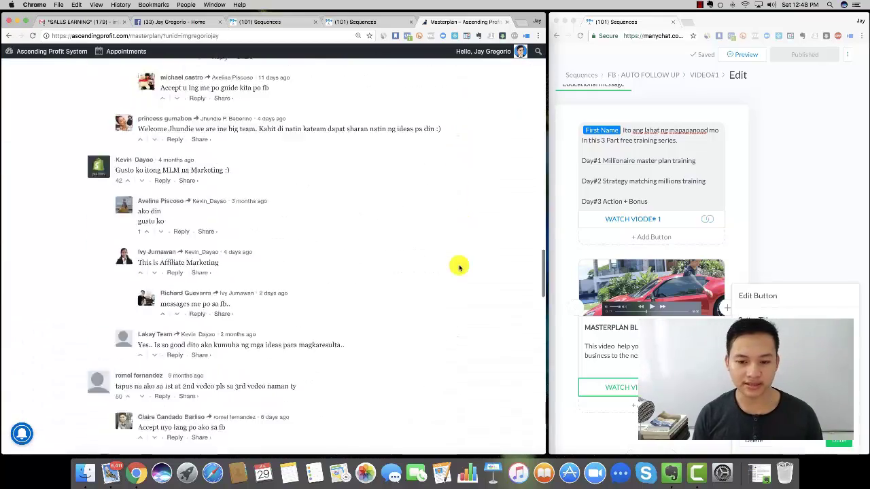
scroll(460, 266, "down", 5)
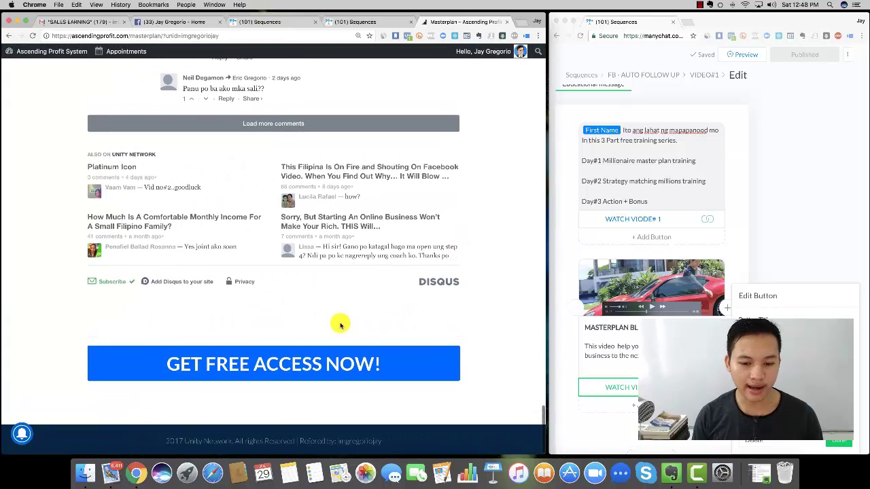
left_click(322, 372)
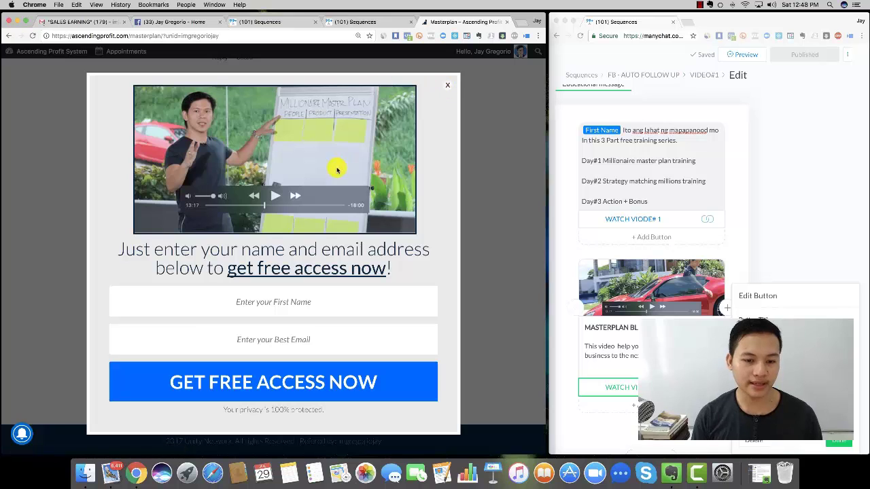
left_click(448, 87)
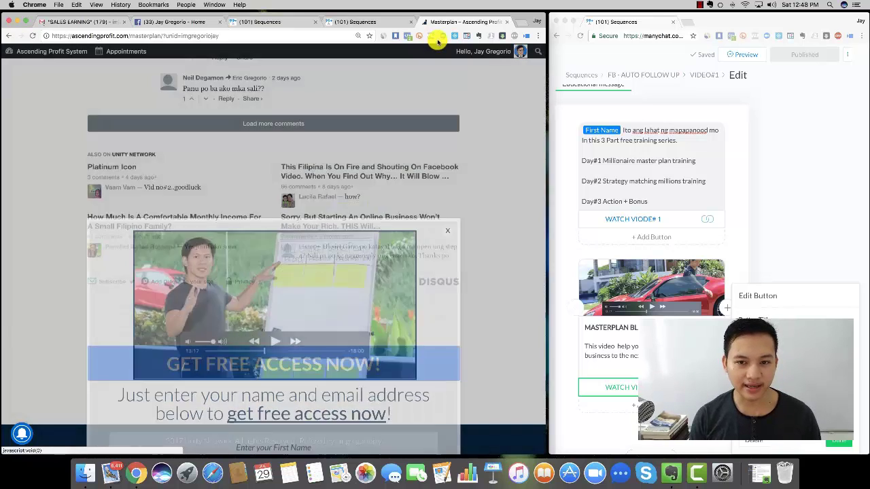
double_click(201, 35)
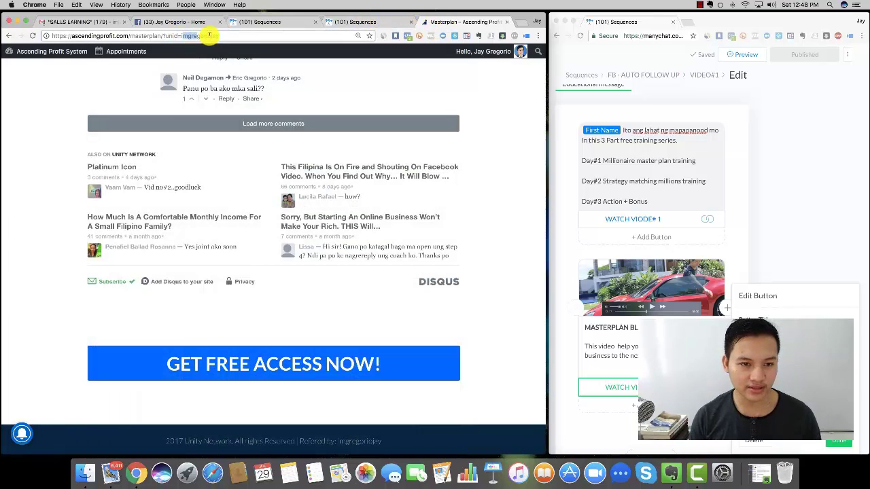
left_click(384, 24)
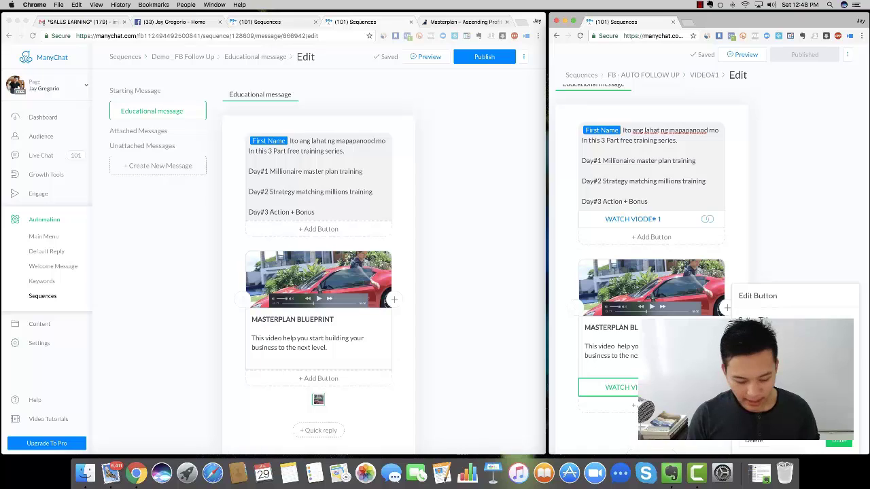
- Add a WATCH VIDEO #1 button opening the masterplan page URL, then publish the message
left_click(318, 378)
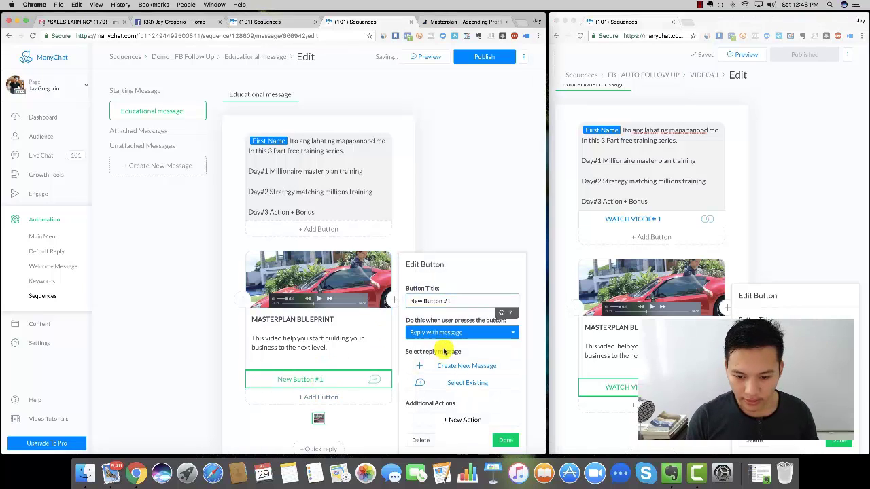
left_click(446, 332)
left_click(435, 340)
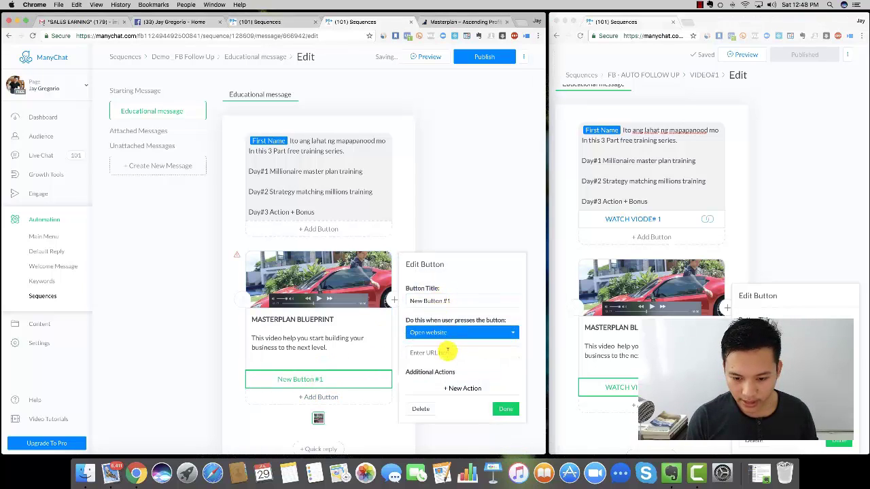
key("super+v")
triple_click(438, 332)
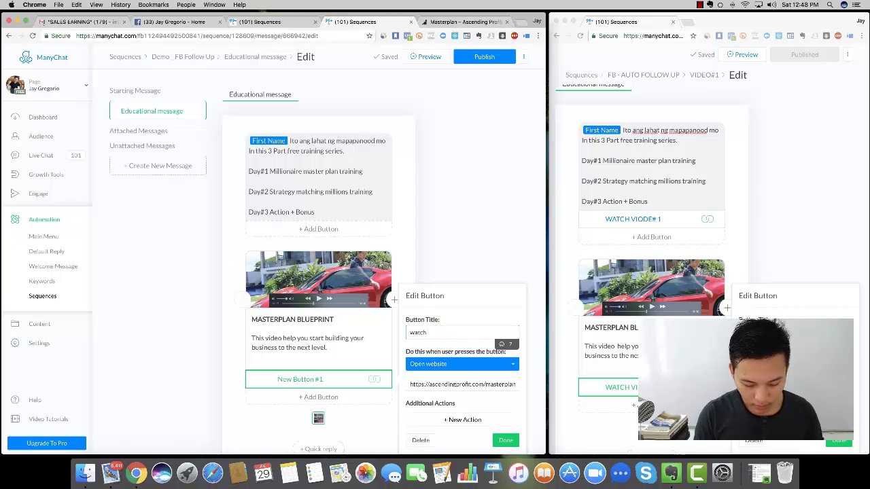
mouse_move(446, 330)
left_mouse_down()
mouse_move(363, 335)
mouse_move(438, 332)
left_mouse_up()
triple_click(439, 332)
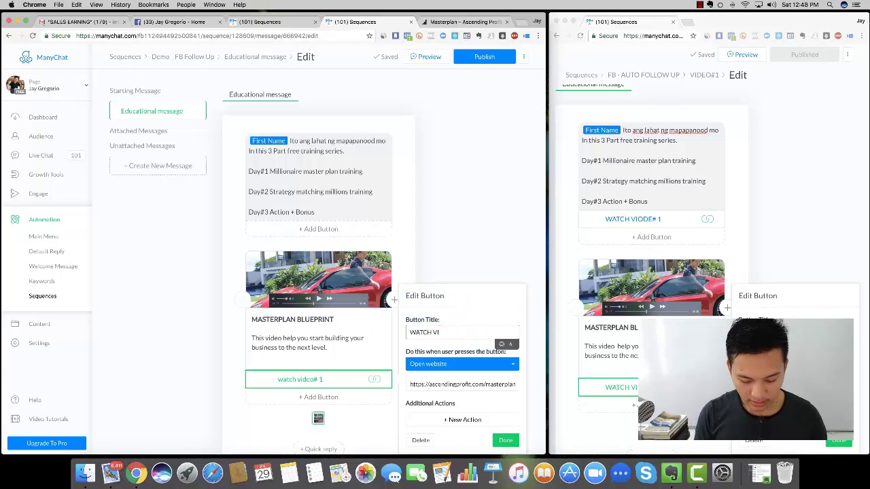
type("WATCH VIDEO #1")
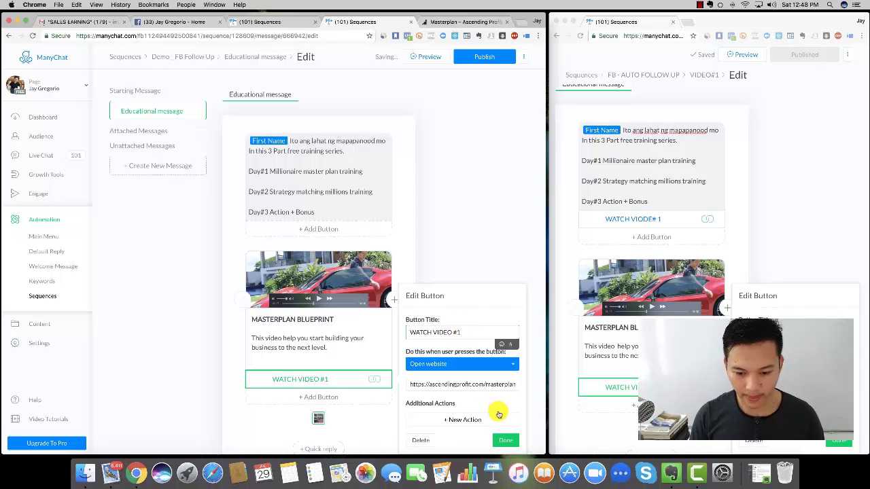
left_click(505, 440)
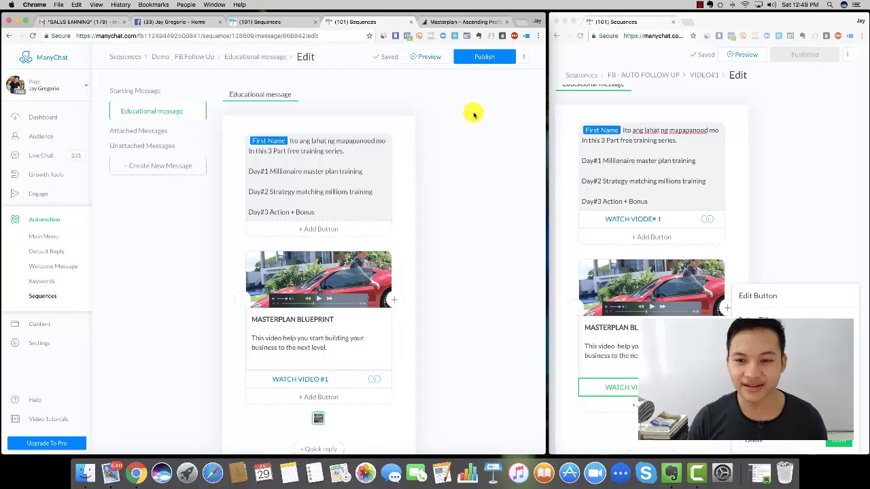
left_click(485, 59)
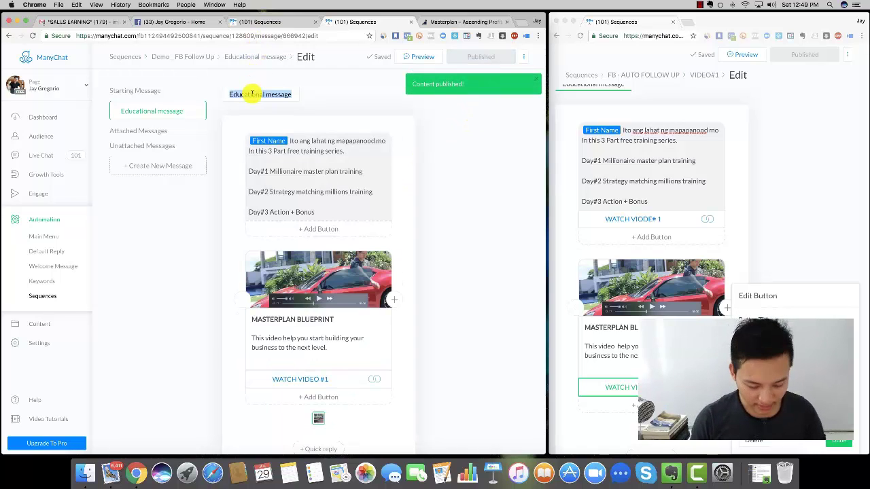
- Rename the message to VIDEO# 1, publish it, and retitle it VIDEO# 1 on its stats page
type("VIDEO")
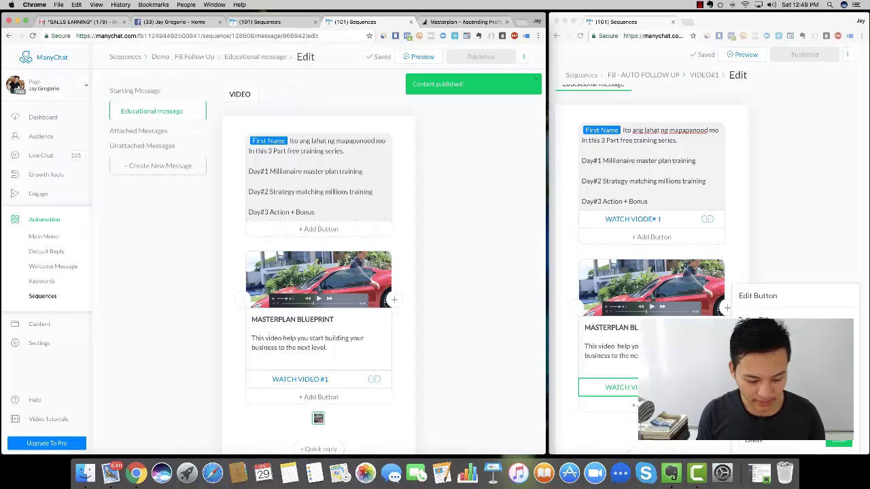
type("# 1")
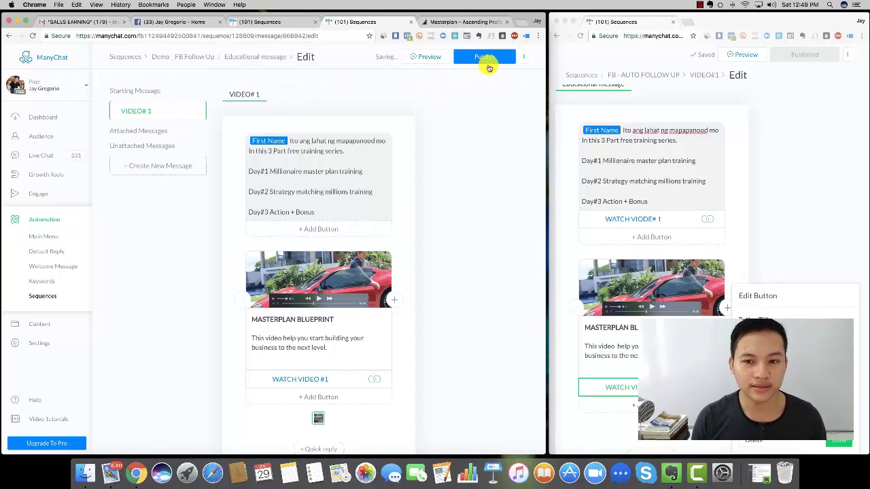
left_click(484, 57)
left_click(255, 56)
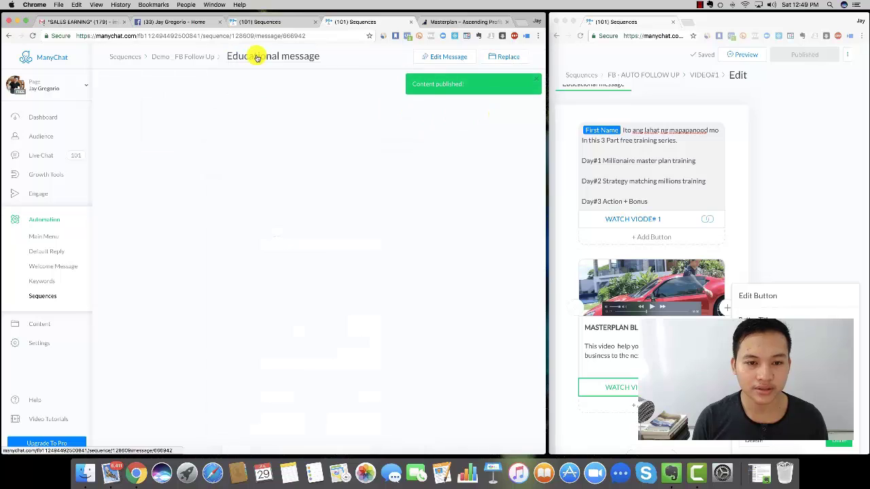
double_click(265, 54)
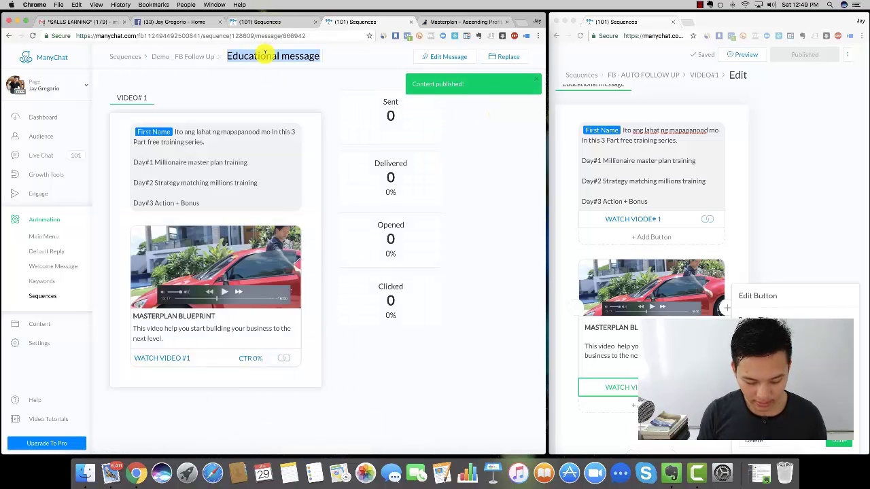
type("VIDEO# 1")
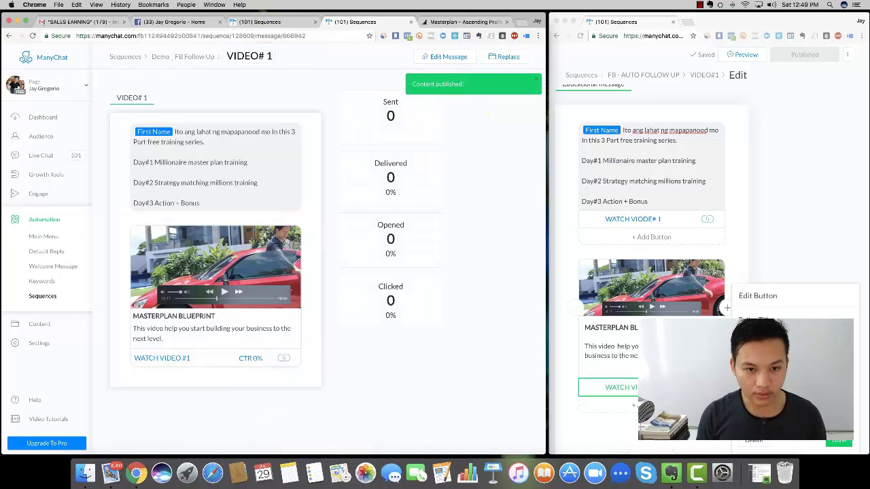
- Activate VIDEO# 1 in the sequence and set the third message's delay to 1 day
left_click(199, 56)
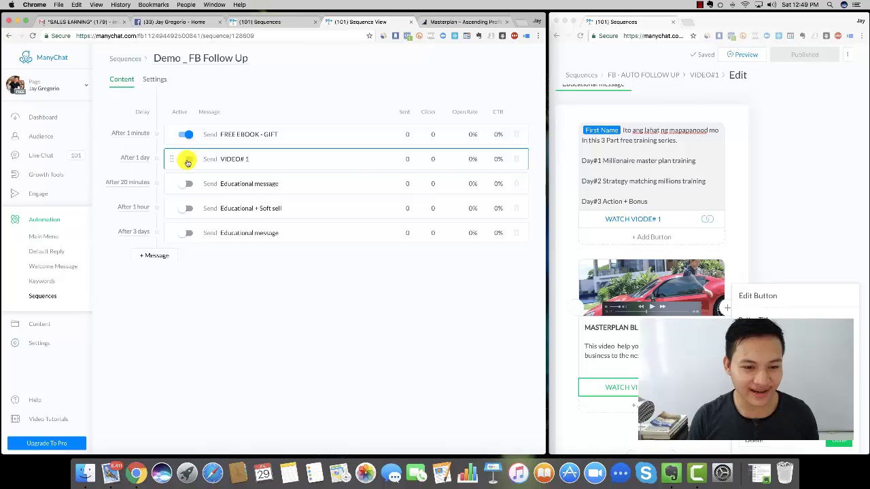
left_click(188, 160)
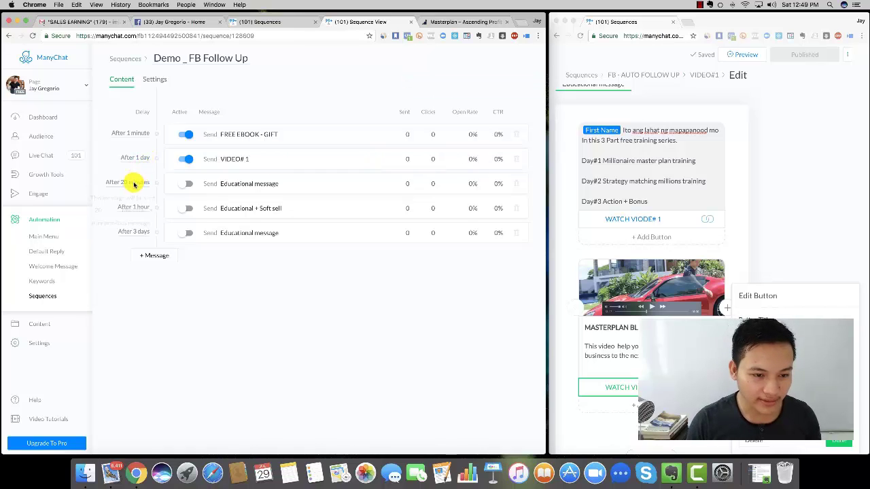
left_click(149, 215)
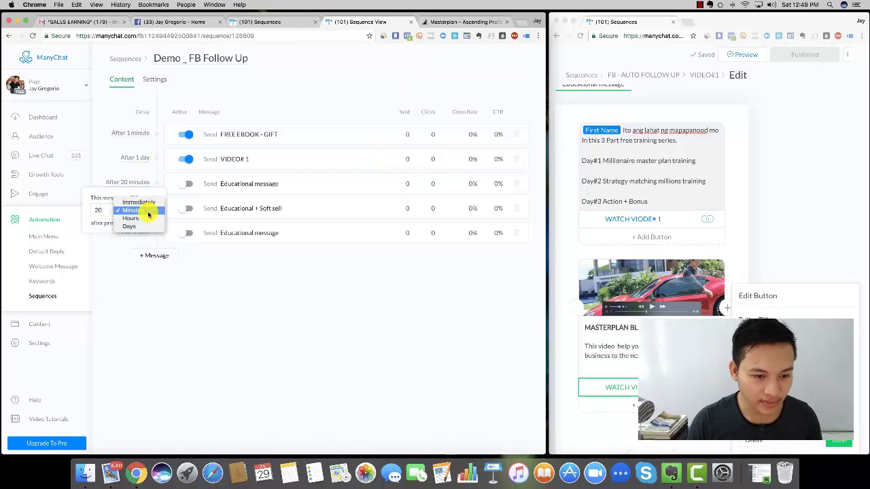
left_click(133, 227)
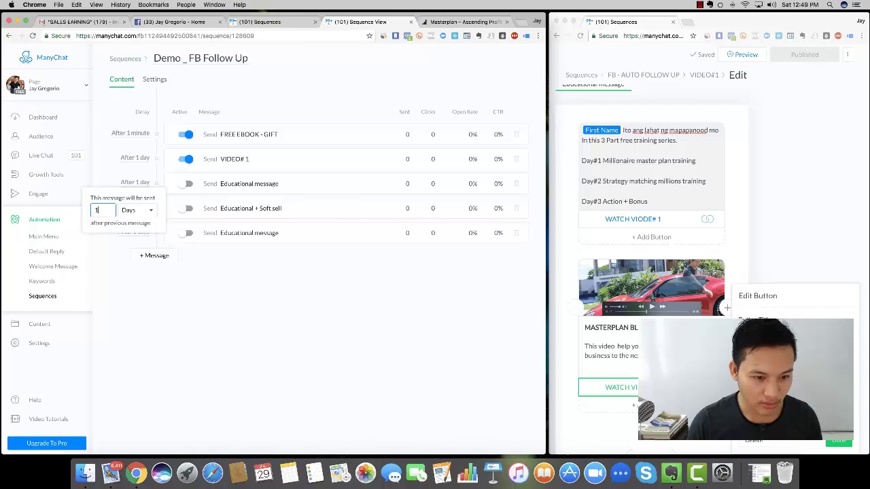
left_click(262, 301)
- Set the fourth and fifth messages' delays to 1 day
left_click(147, 208)
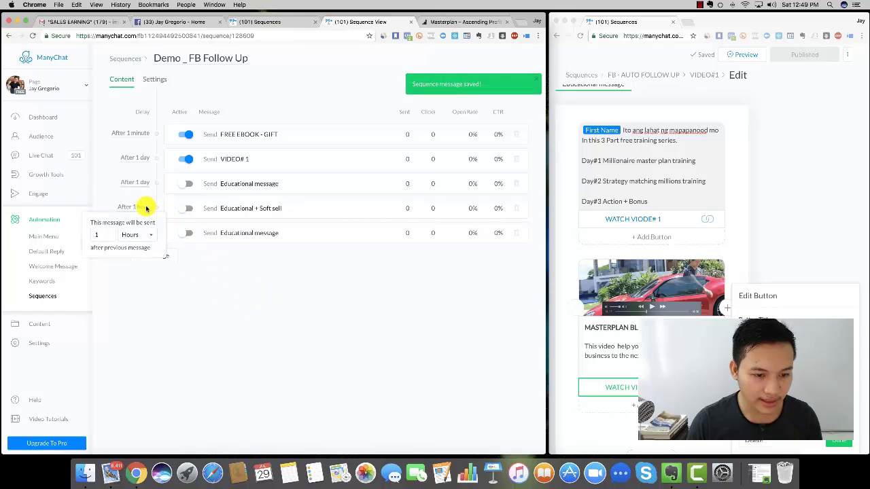
left_click(140, 235)
left_click(138, 243)
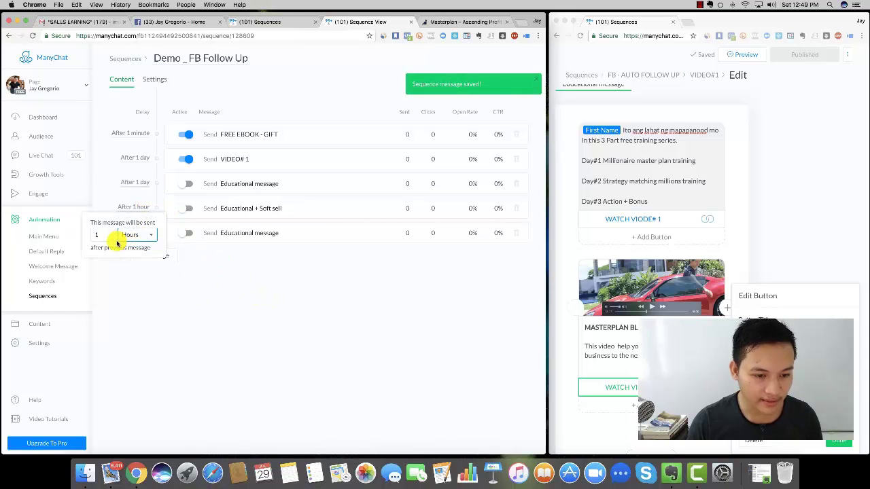
left_click(194, 283)
left_click(134, 232)
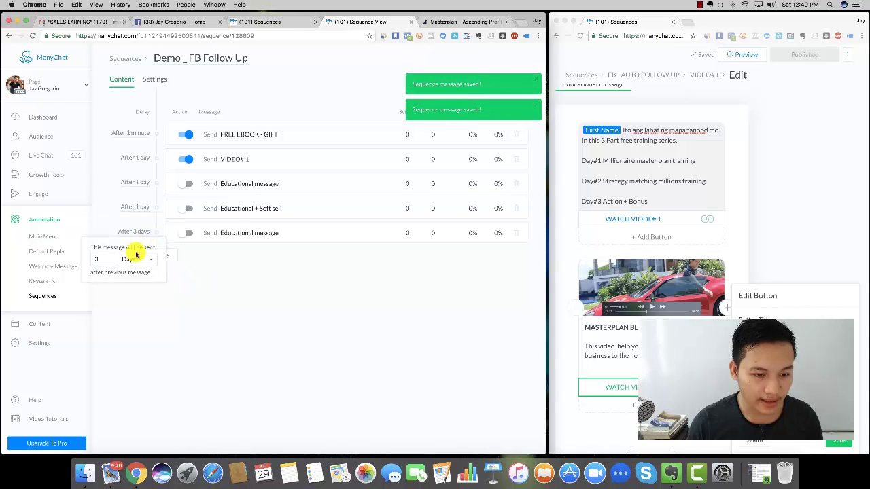
left_click(135, 260)
left_click(136, 259)
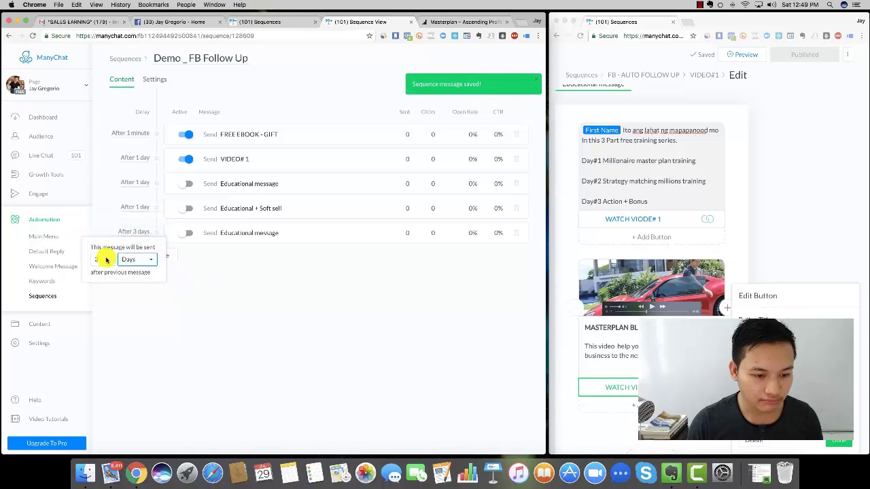
left_click(93, 259)
type("1")
left_click(231, 295)
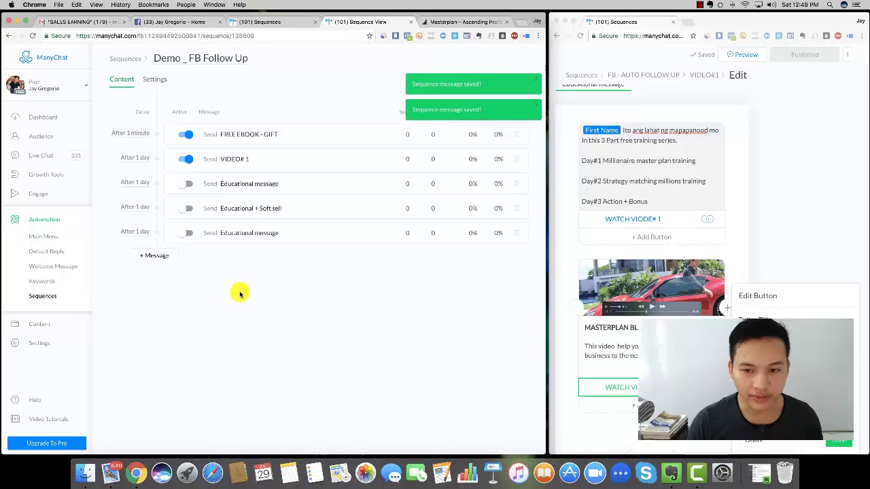
- Copy VIDEO# 2's question text into the Educational message, replacing its placeholder
left_click(285, 187)
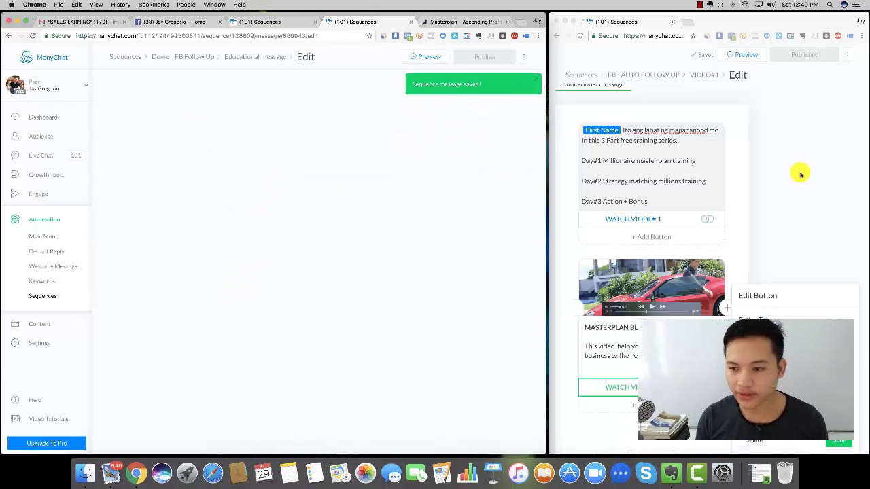
left_click(656, 74)
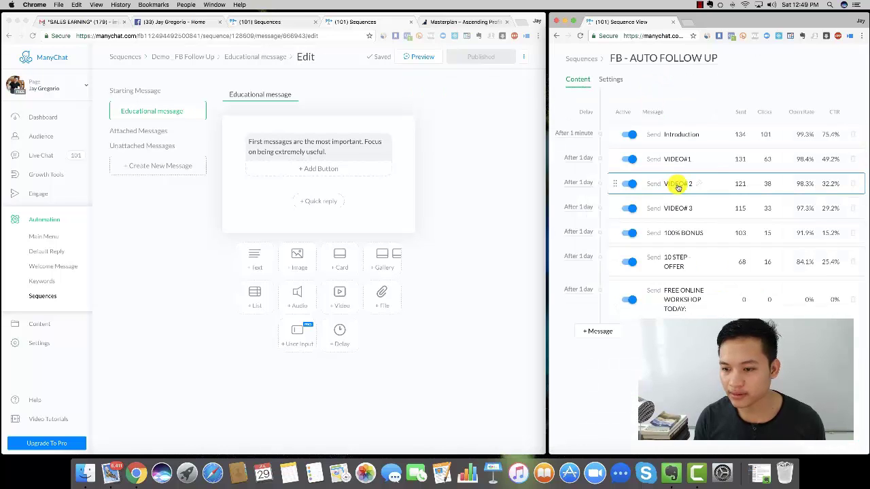
left_click(696, 184)
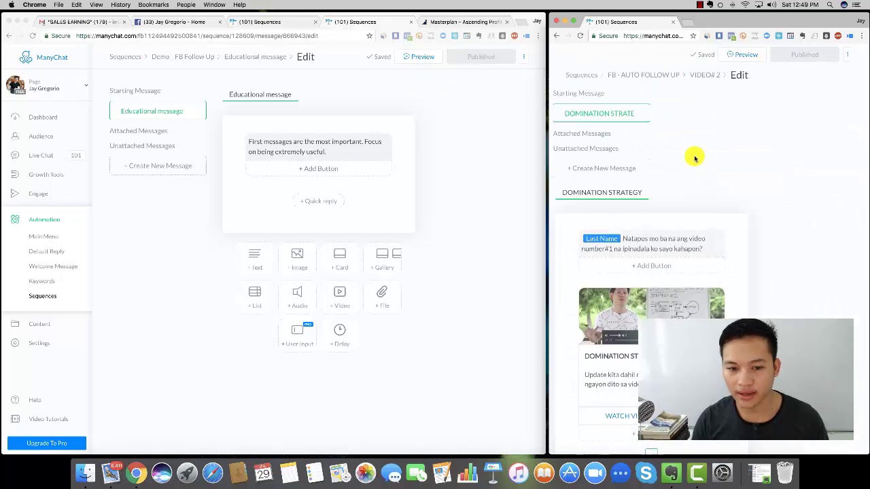
scroll(675, 245, "down", 4)
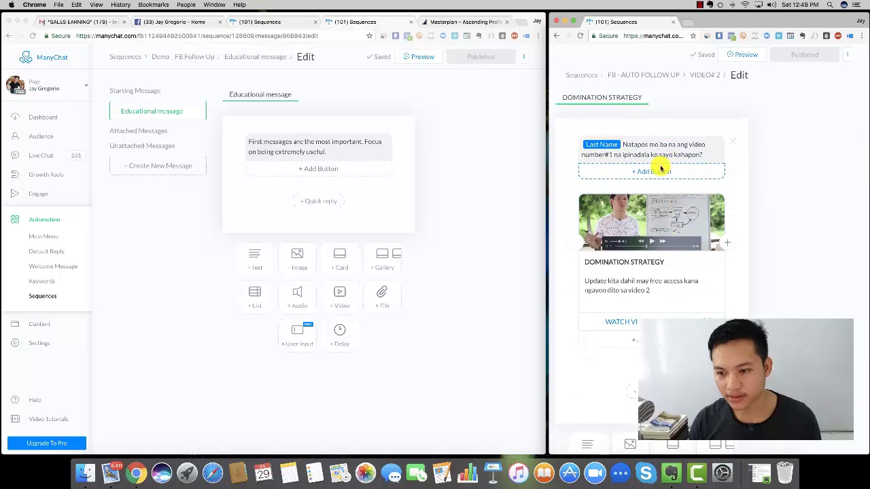
left_click(645, 145)
left_click_drag(624, 145, 699, 150)
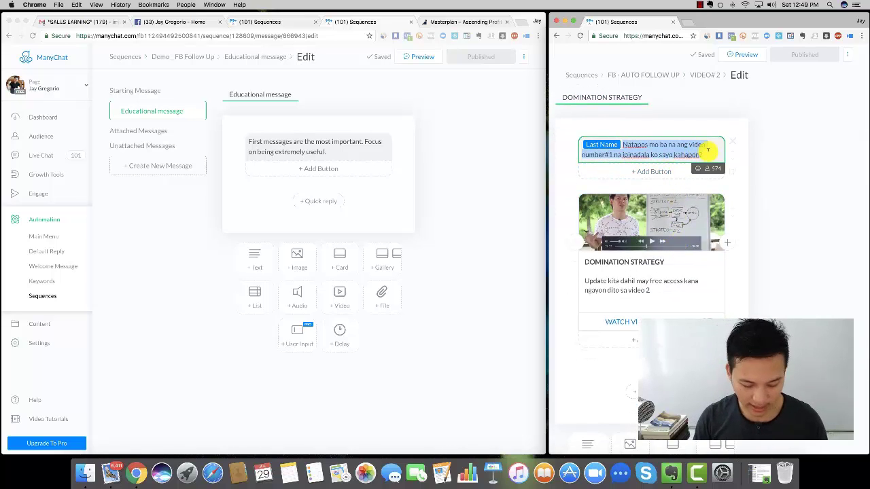
key("super+c")
left_click(359, 142)
key("super+a")
key("super+v")
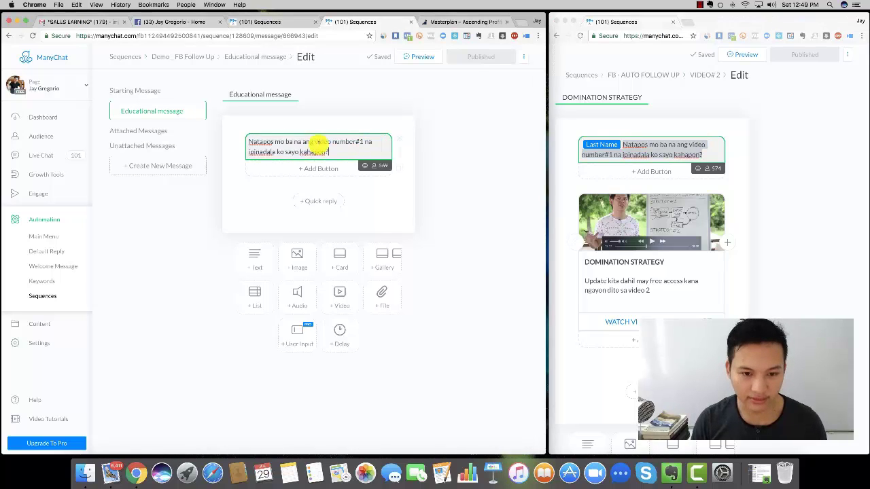
- Insert a First Name tag before the question text
left_click(367, 166)
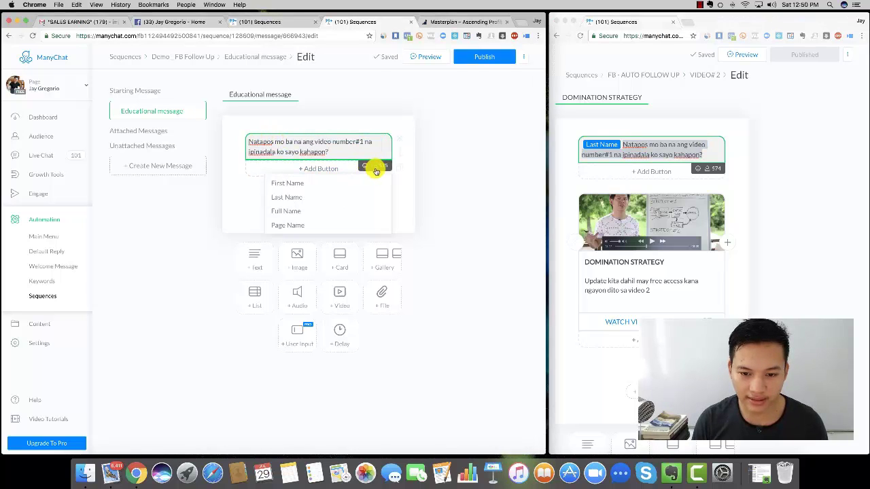
left_click(305, 182)
left_click(289, 155)
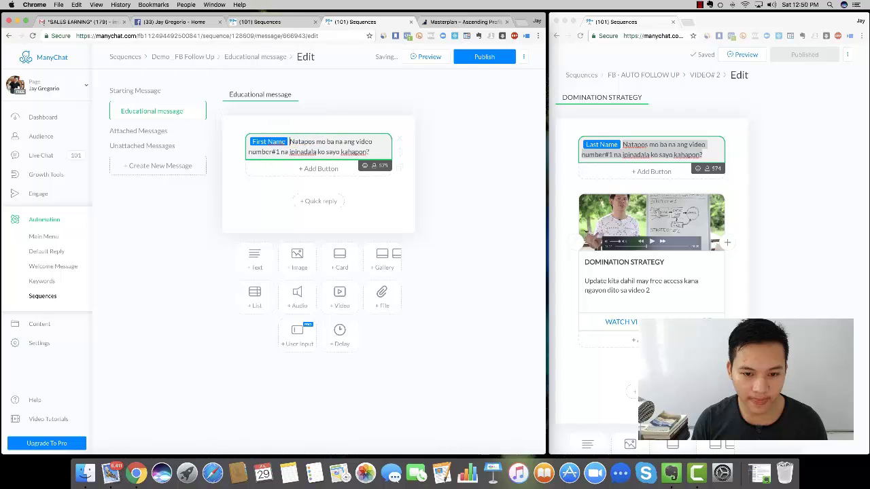
left_click(442, 194)
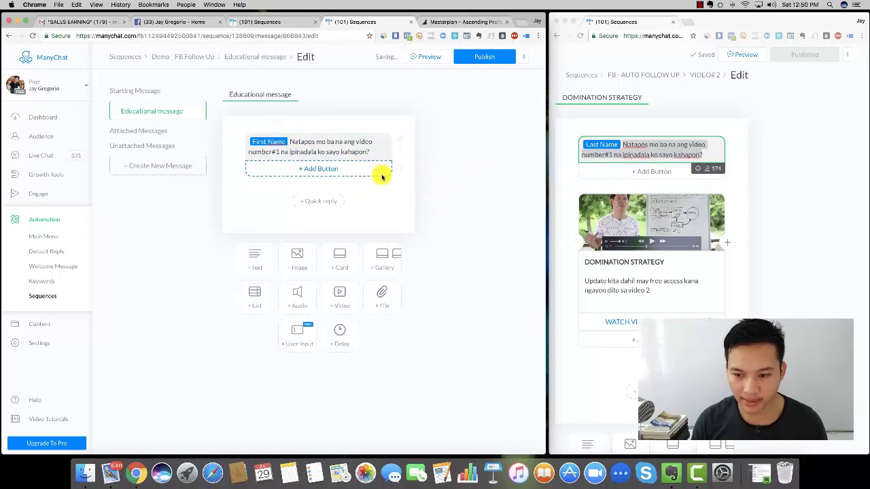
- Add a card titled DOMINATION STRATEGY with the video 2 access subtitle copied from VIDEO# 2
left_click(342, 261)
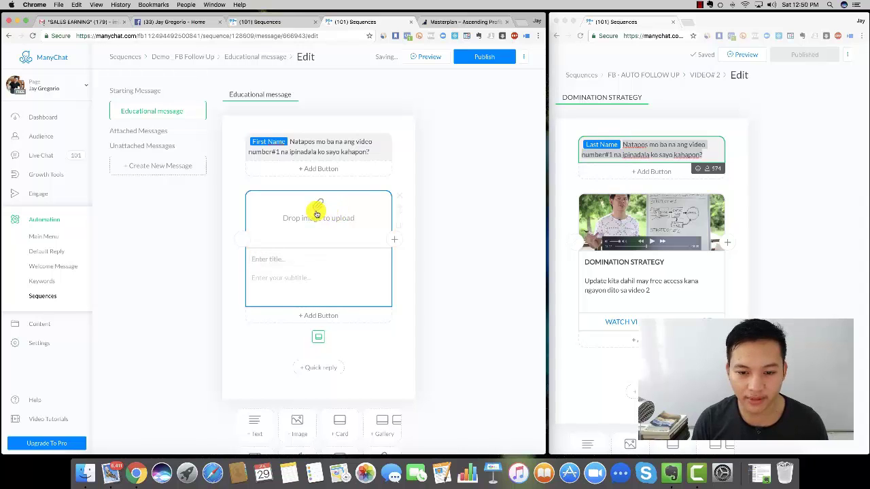
double_click(596, 264)
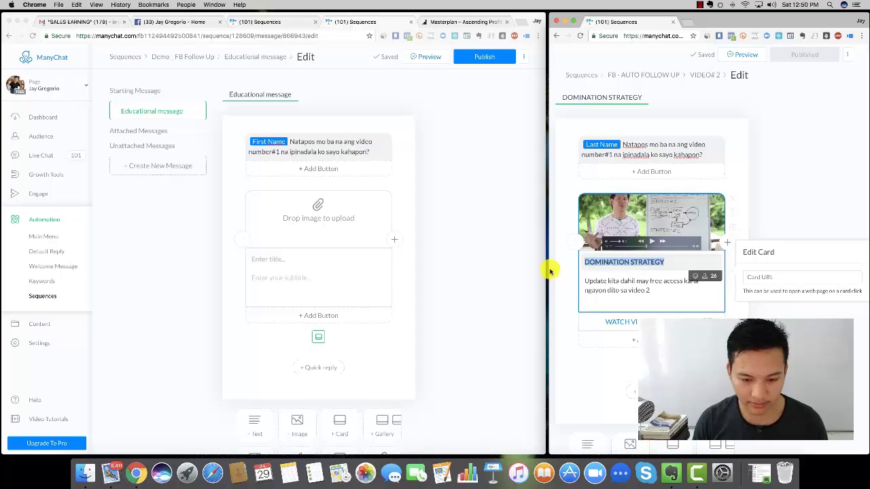
left_click(280, 259)
key("super+v")
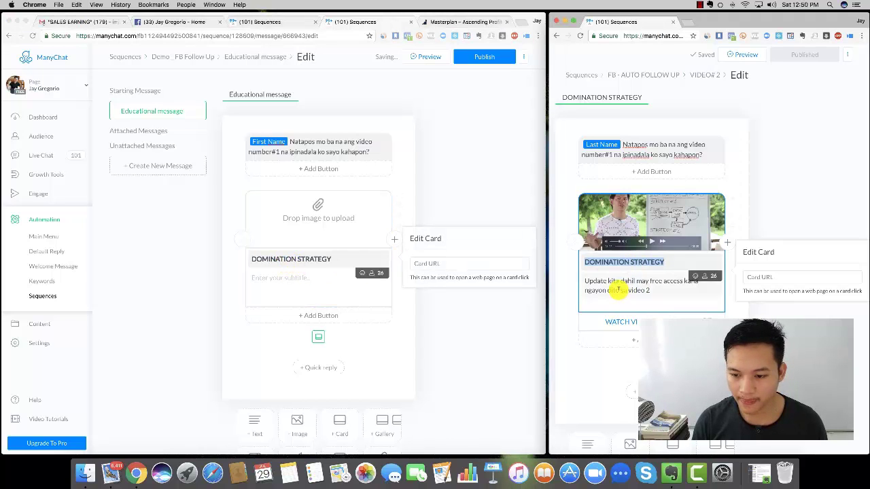
triple_click(618, 289)
key("super+c")
left_click(301, 280)
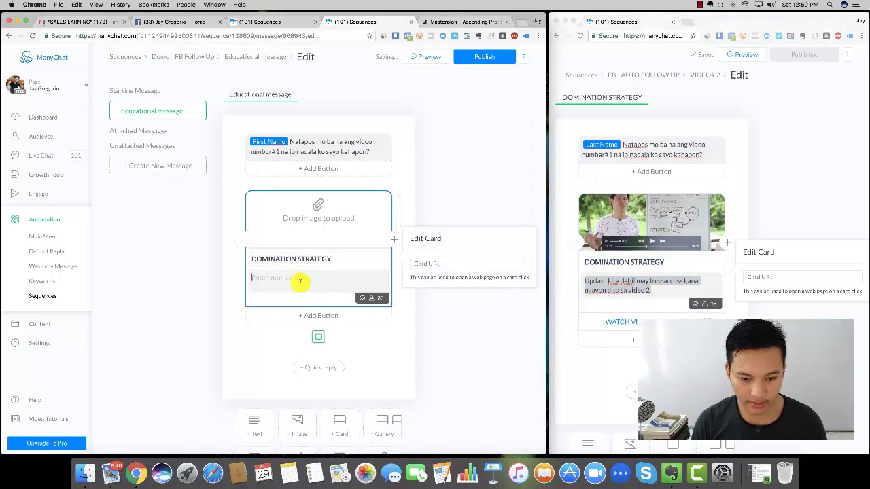
key("super+v")
left_click(431, 167)
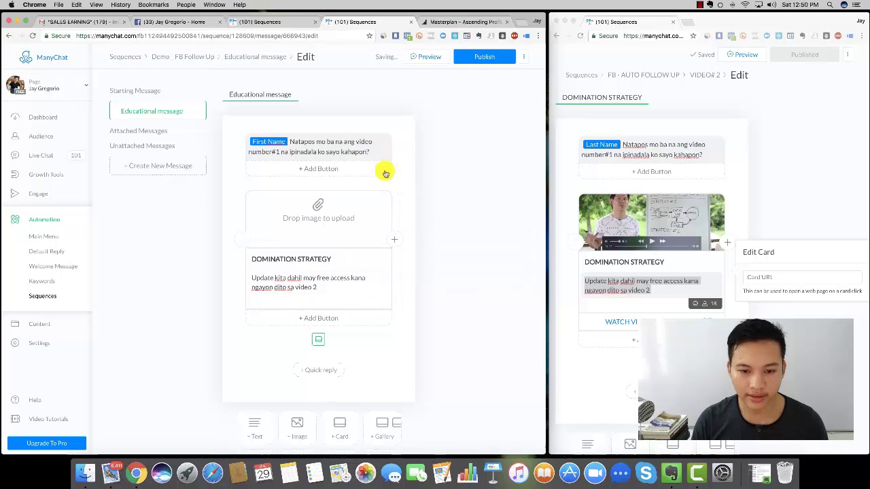
- Upload the domination-strategy image to the card
left_click(317, 221)
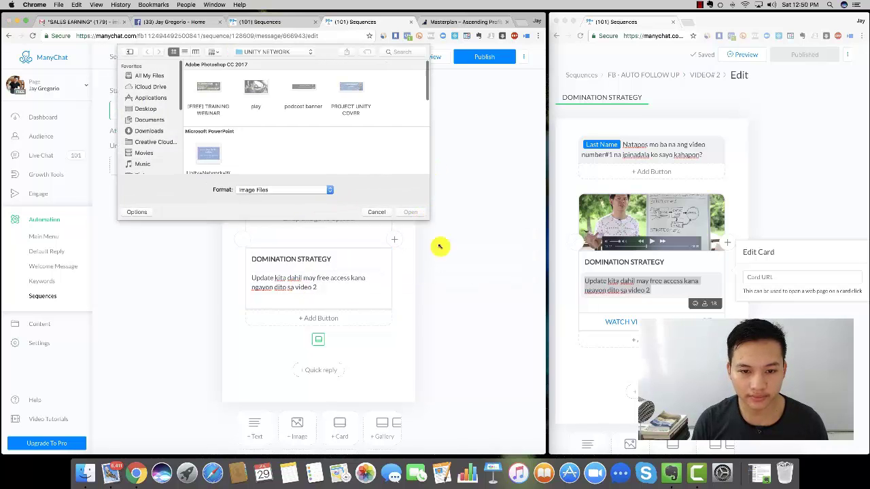
scroll(342, 178, "down", 10)
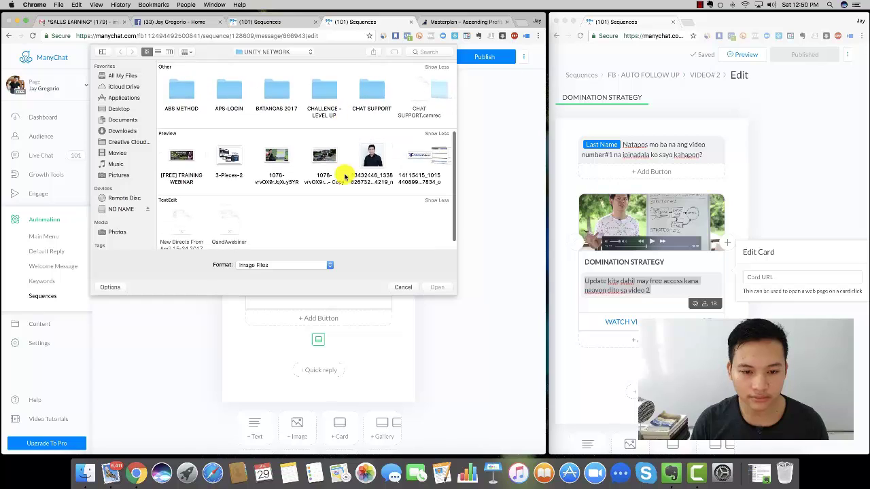
left_click(438, 129)
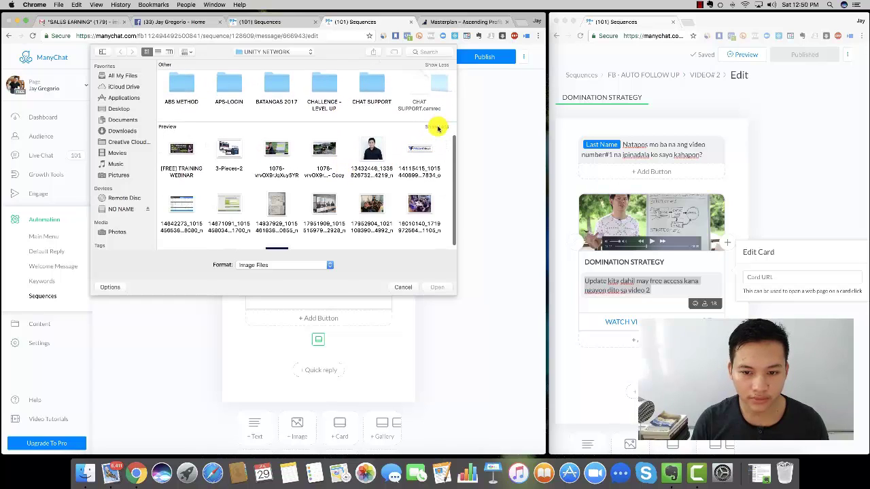
scroll(388, 180, "down", 5)
scroll(388, 180, "down", 2)
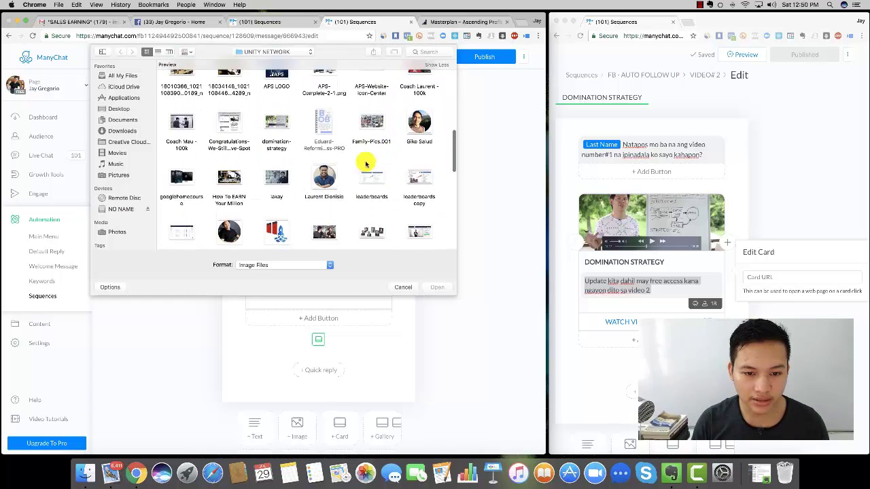
left_click(277, 119)
left_click(439, 287)
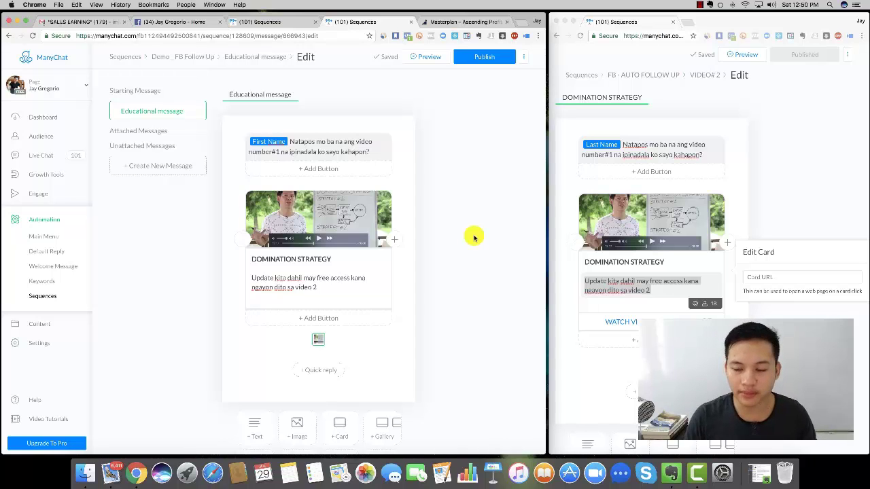
- Add a website button titled WATCH VIDEO# 2 to the DOMINATION STRATEGY card
scroll(472, 236, "down", 3)
scroll(472, 235, "up", 3)
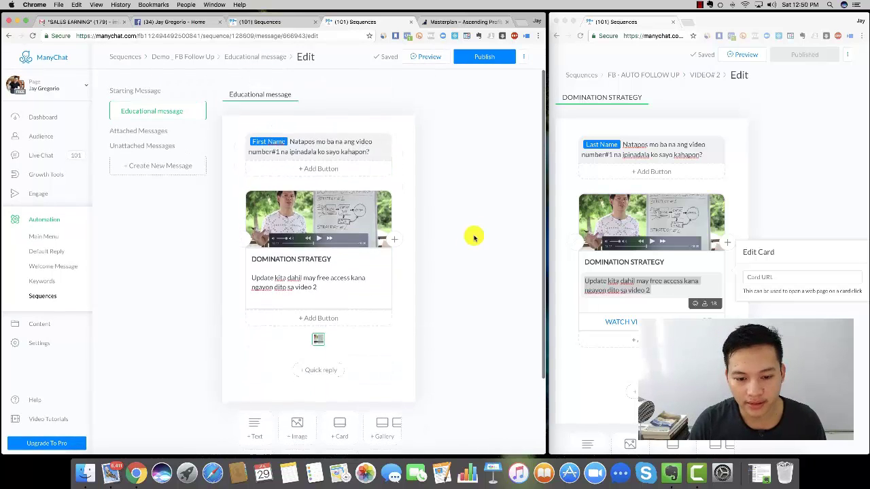
left_click(765, 277)
left_click(447, 287)
left_click(318, 318)
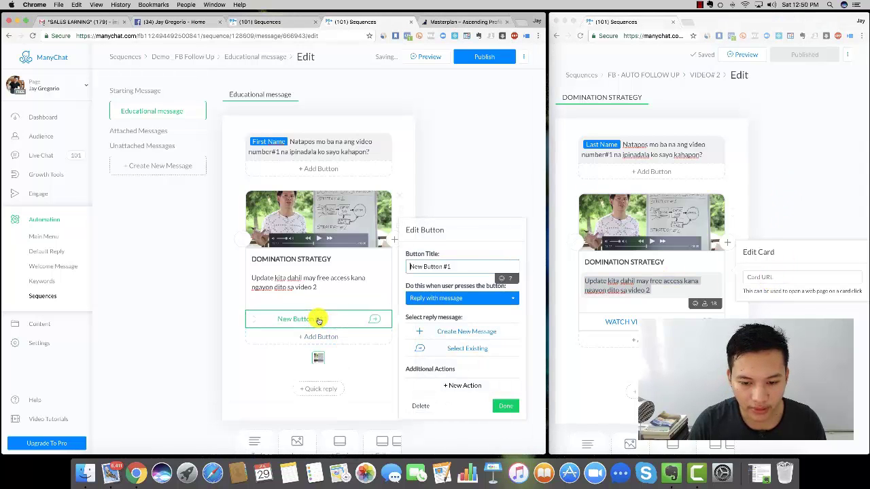
left_click(460, 300)
left_click(434, 306)
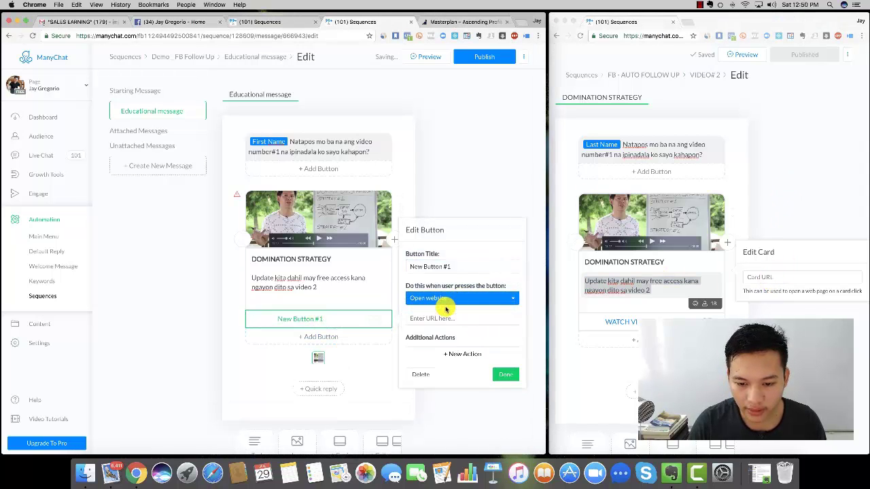
triple_click(442, 281)
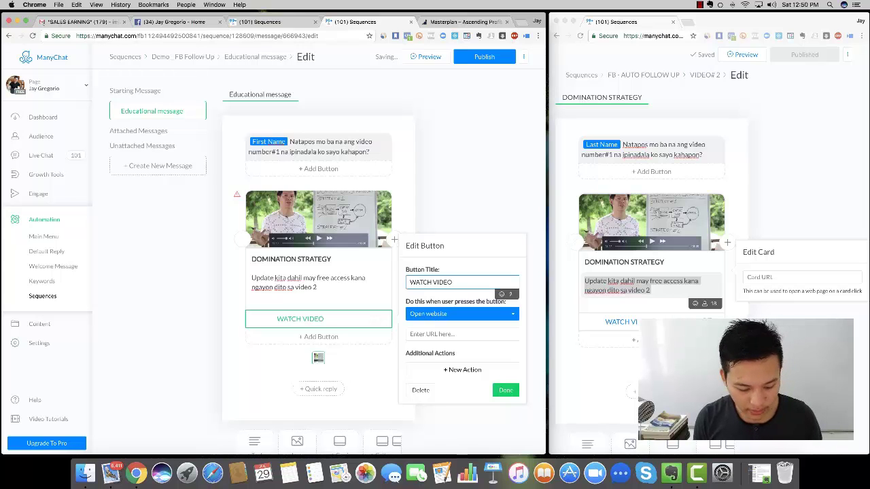
- Copy the strategy URL from the reference WATCH VIDEO #2 button into the Ascending Profit tab's address bar
left_click(709, 320)
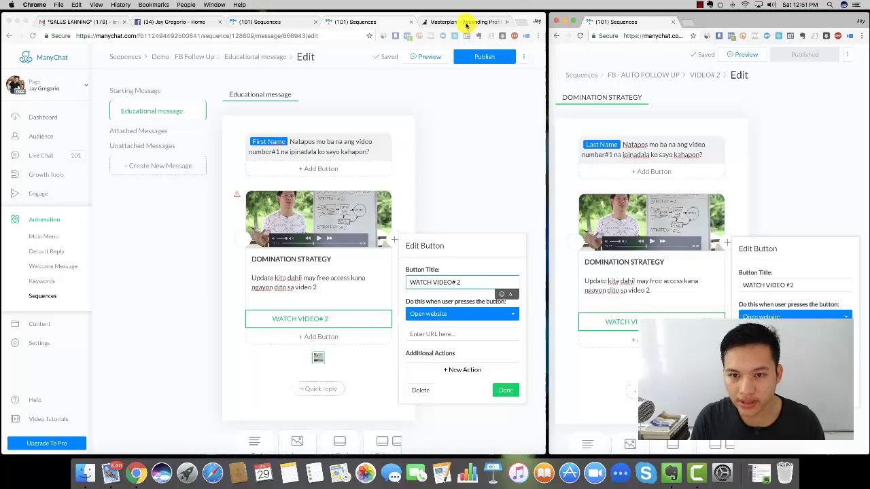
left_click(476, 22)
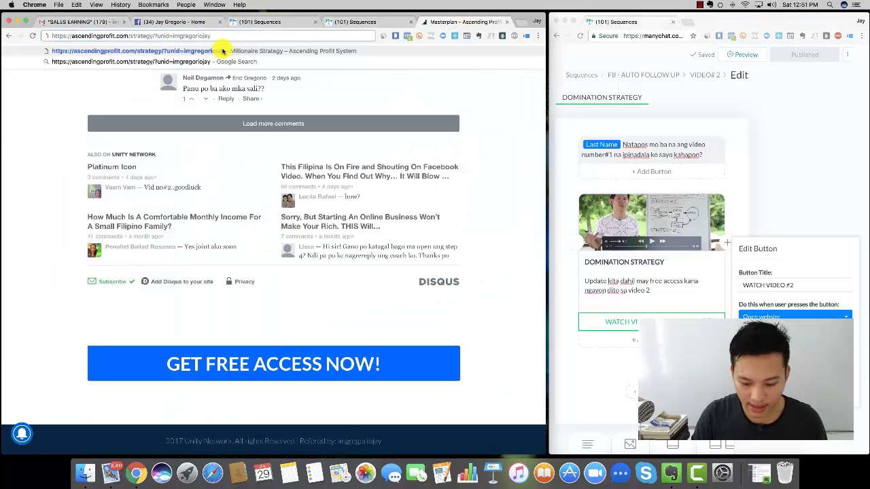
- Load the VIDEO 2: Millionaire Strategy page, pause its video, and return to ManyChat
key("Return")
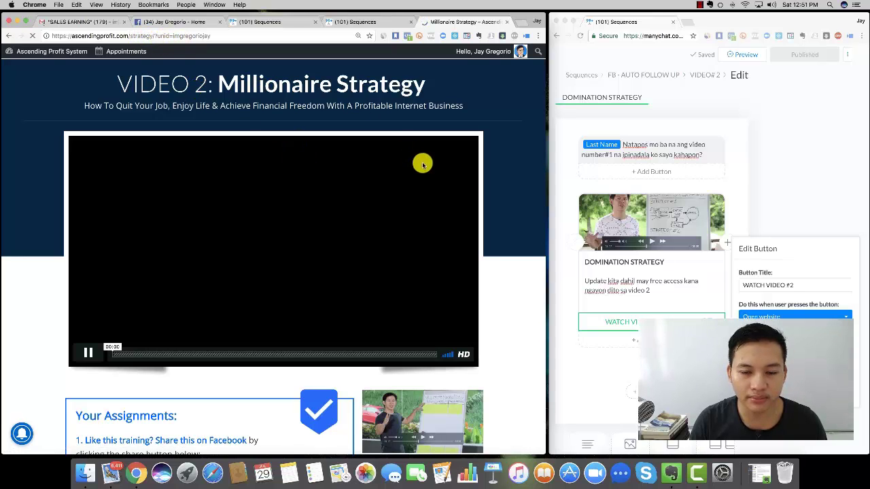
left_click(87, 352)
scroll(16, 330, "down", 4)
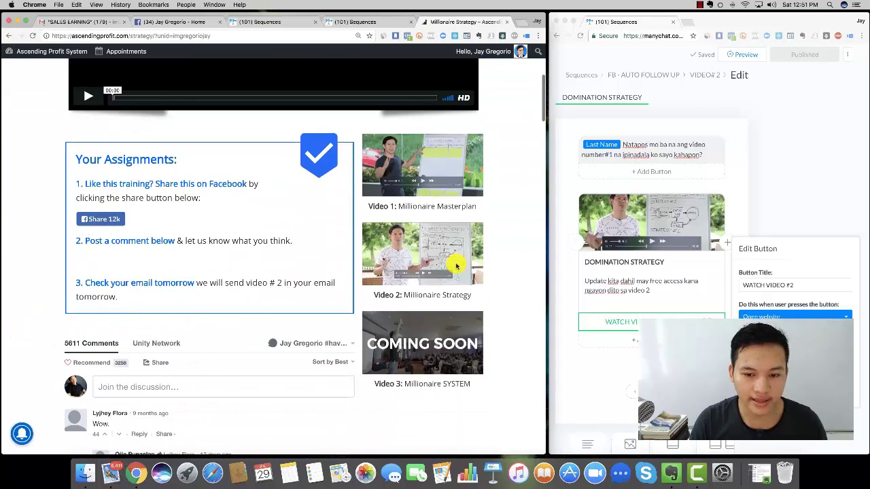
scroll(283, 233, "up", 5)
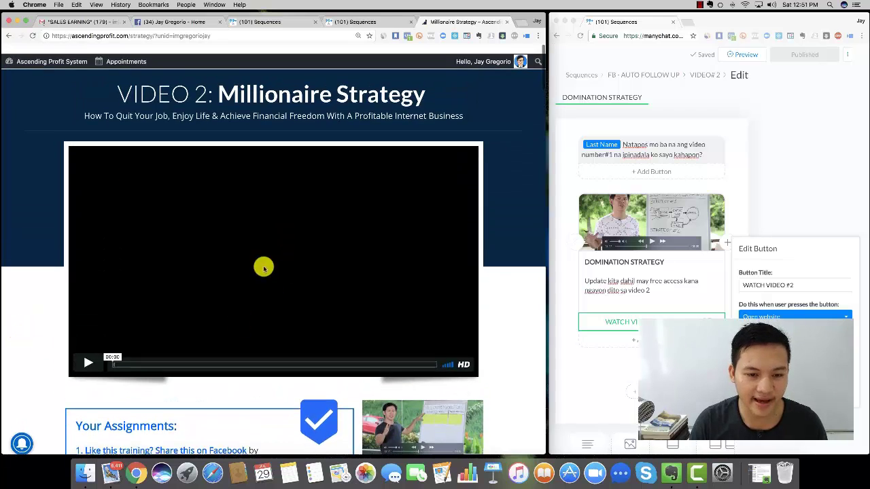
left_click(351, 22)
- Link the WATCH VIDEO# 2 button to the pasted strategy page URL and publish
left_click(412, 333)
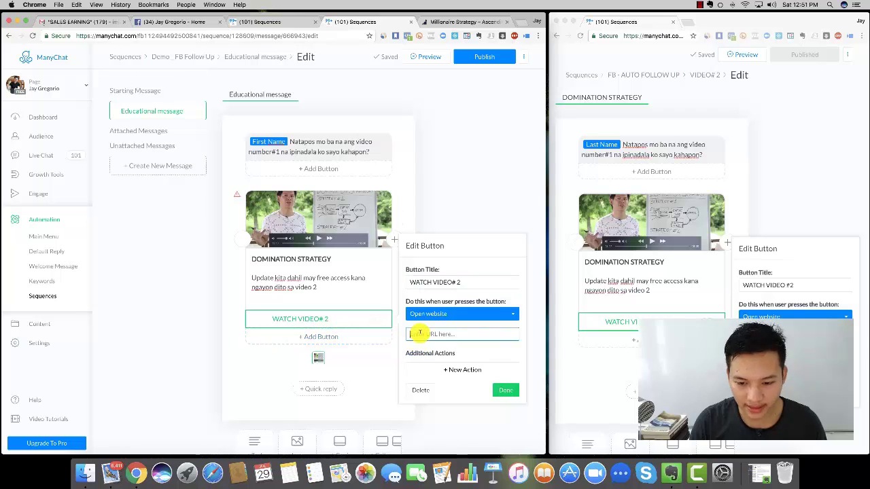
key("super+v")
left_click(506, 394)
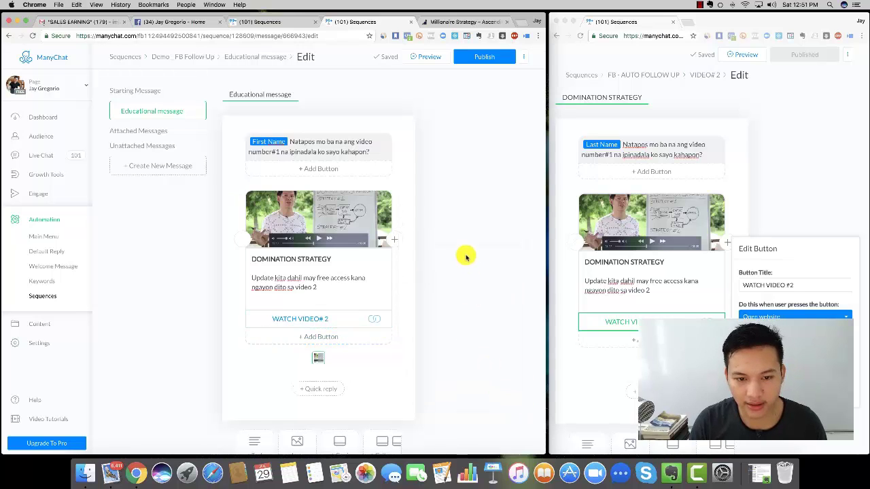
left_click(487, 56)
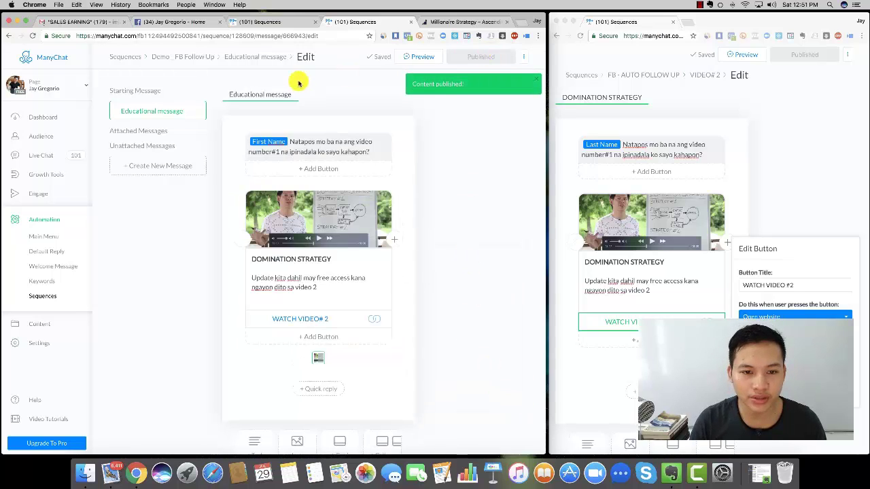
- Rename the message to VIDEO# 2, publish it, and return to the Demo _ FB Follow Up list
left_click(275, 93)
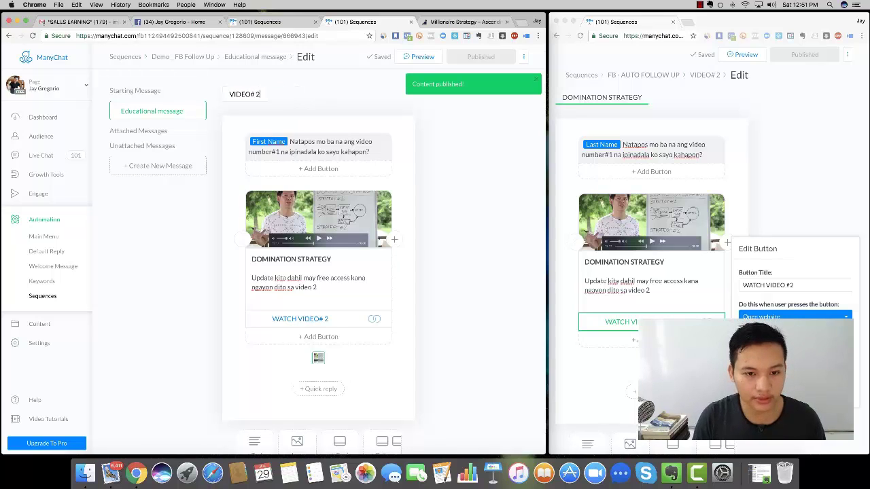
key("super+a")
key("super+c")
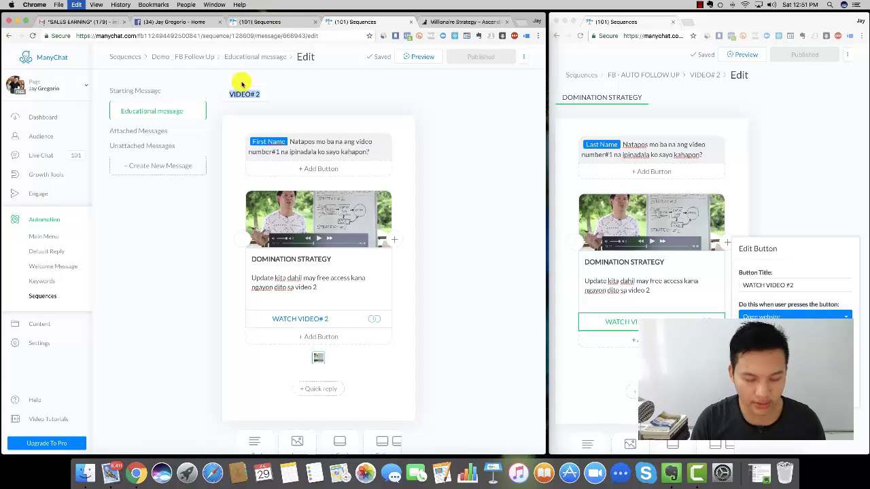
left_click(262, 57)
triple_click(265, 56)
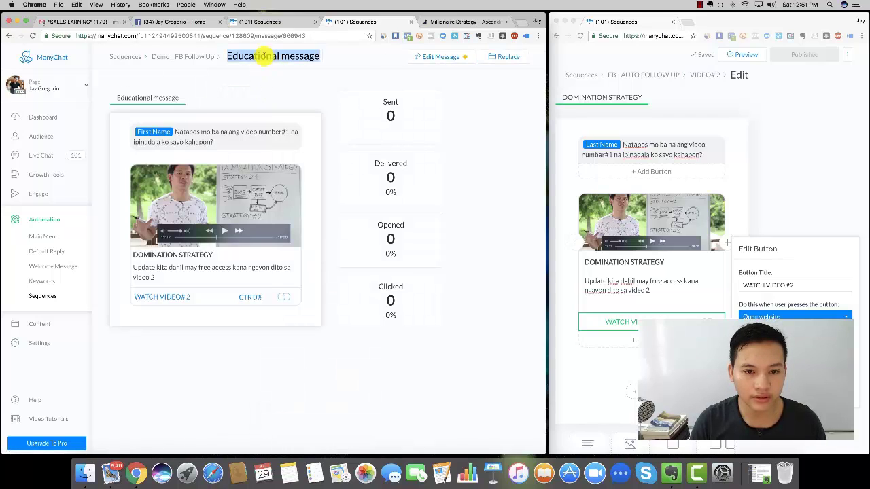
key("super+v")
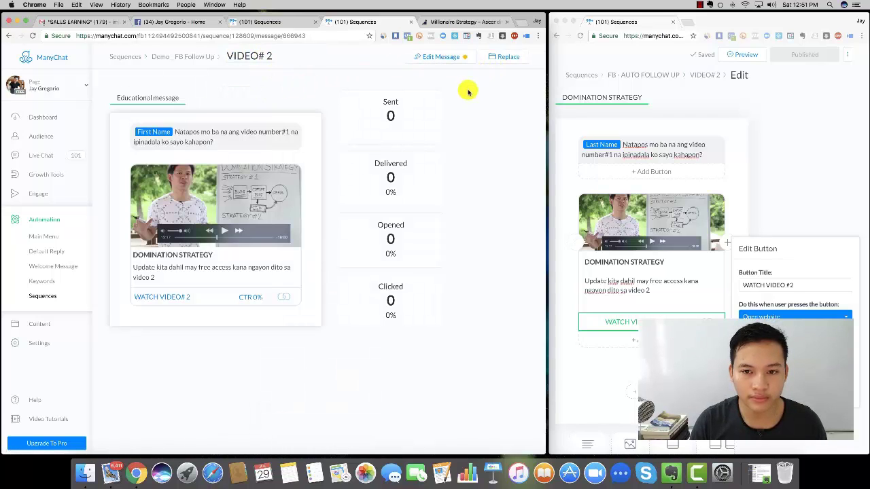
left_click(438, 56)
left_click(483, 57)
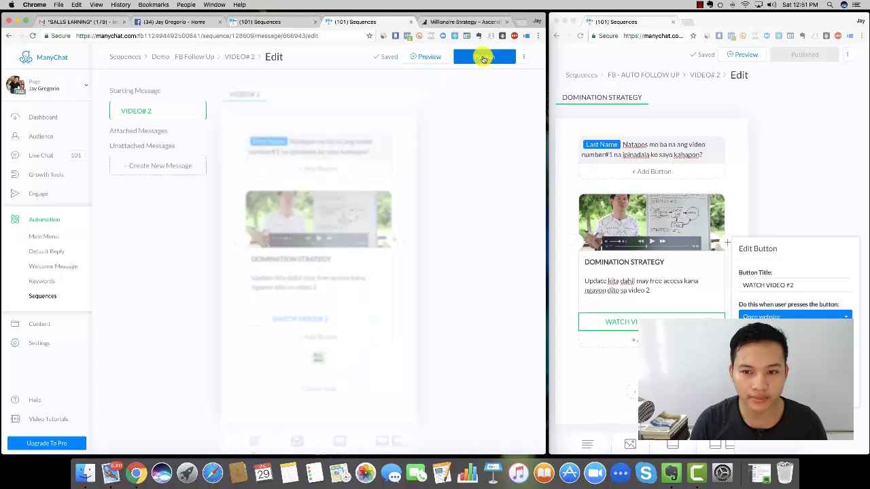
left_click(176, 60)
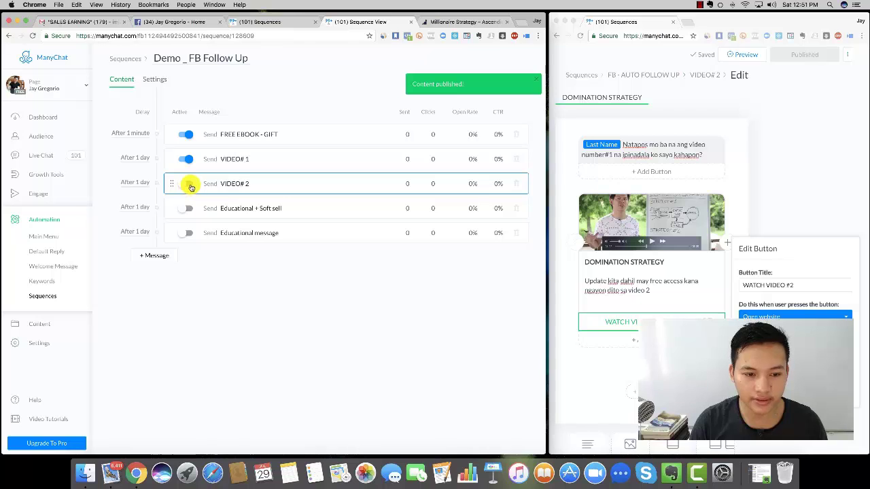
- Open Educational + Soft sell and copy the text from the reference sequence's VIDEO# 3 message
left_click(188, 183)
left_click(653, 74)
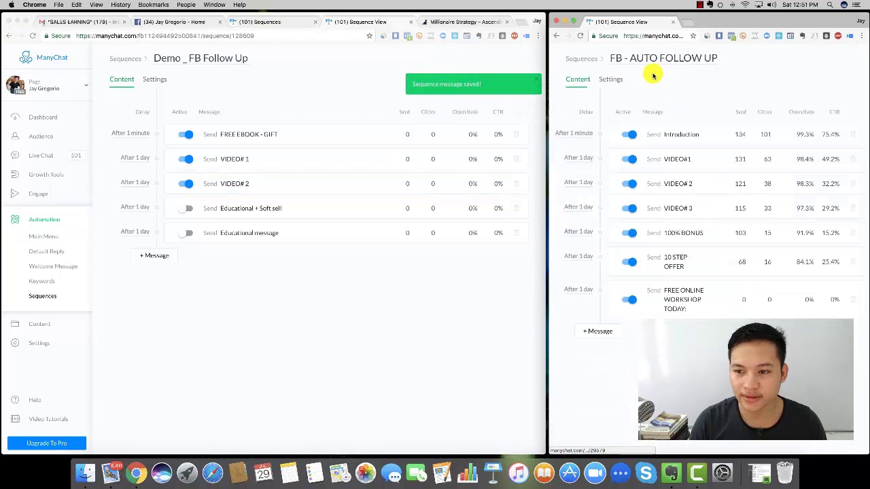
left_click(697, 209)
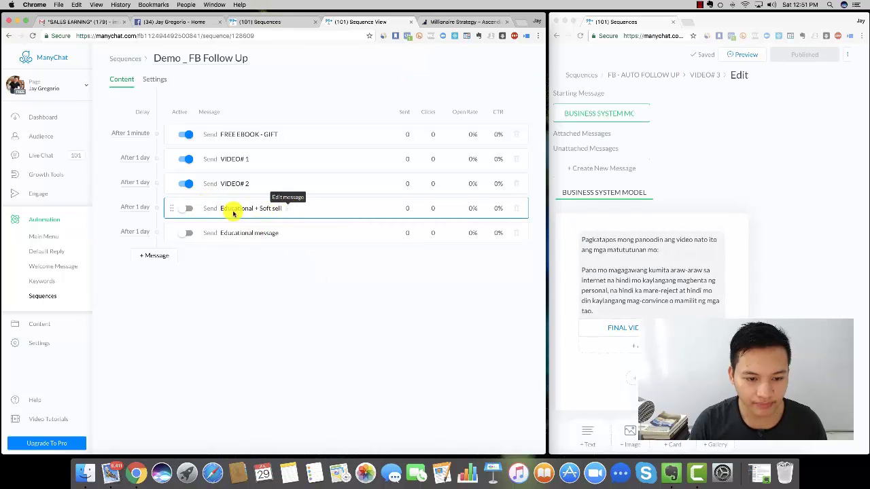
left_click(285, 209)
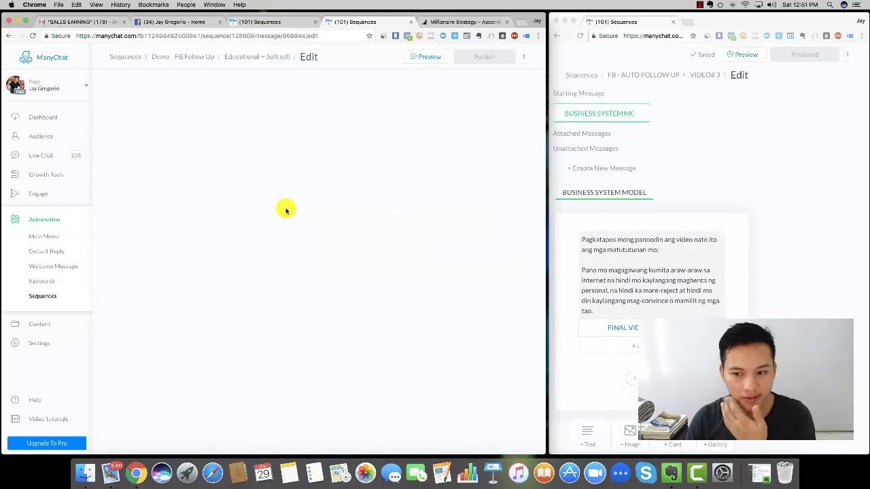
left_click(758, 141)
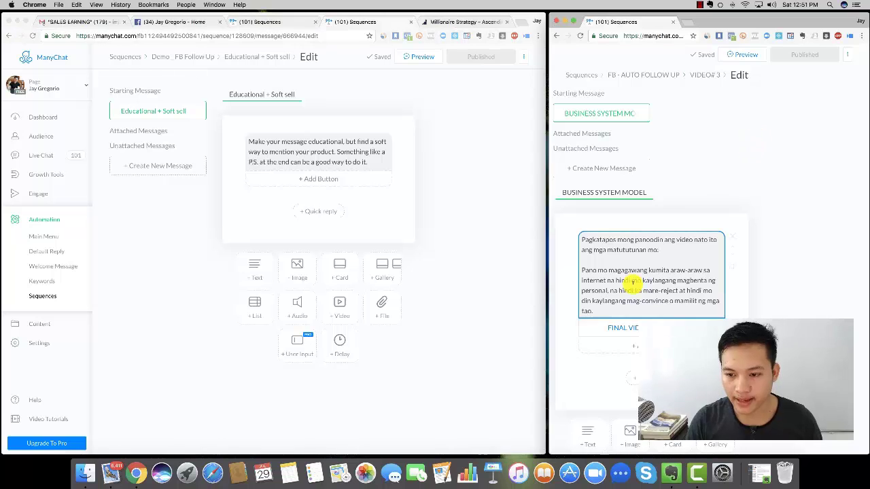
triple_click(631, 283)
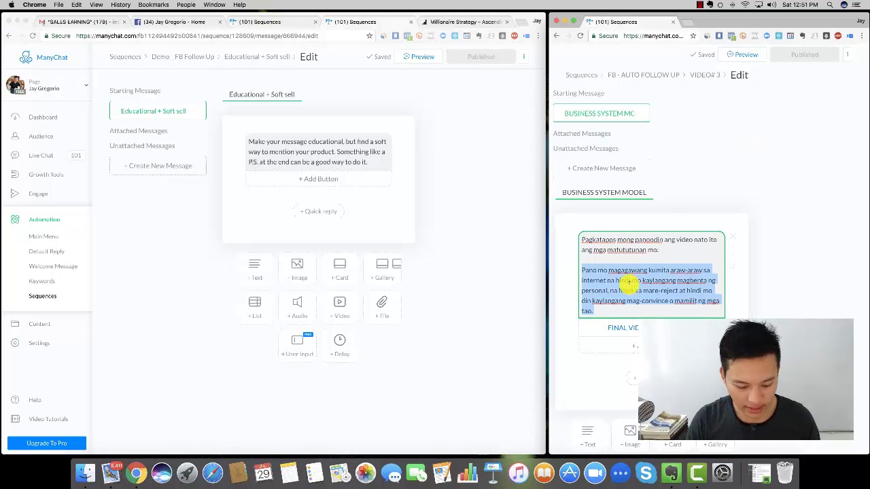
key("super+a")
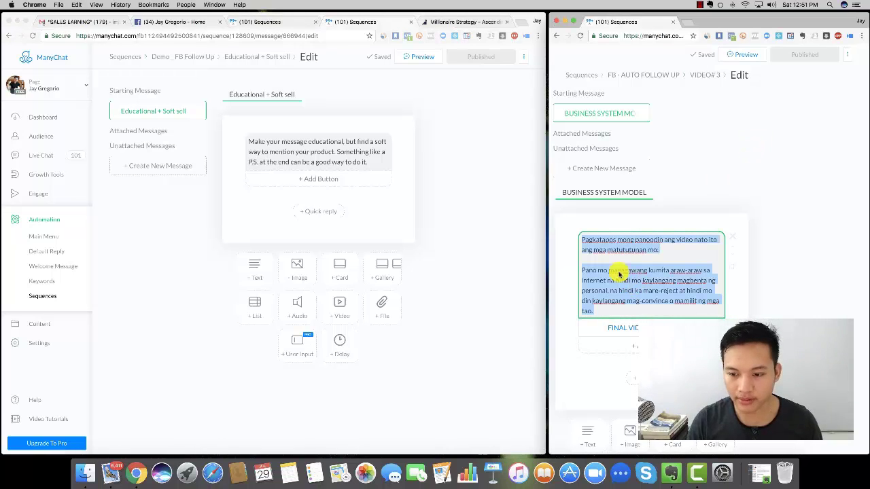
- Replace the placeholder text with the copied text, starting a new paragraph at 'Pano mo magagawang kumita'
left_click(312, 153)
triple_click(309, 151)
key("super+v")
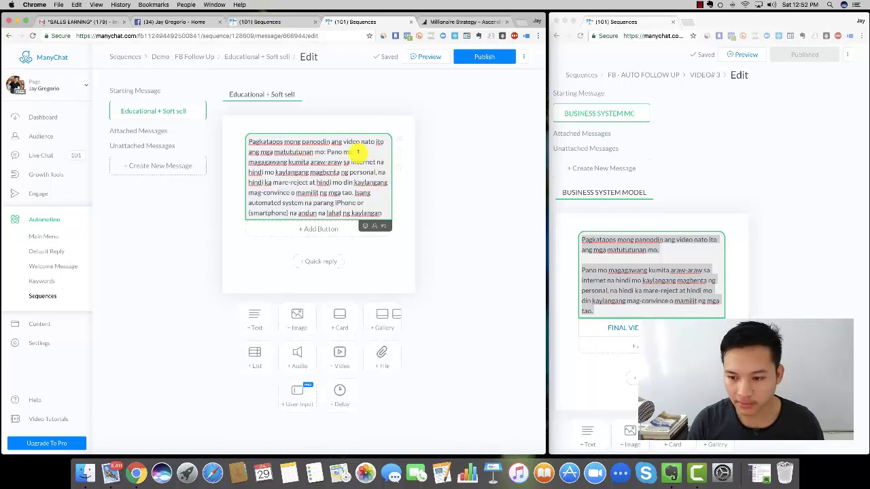
left_click(328, 151)
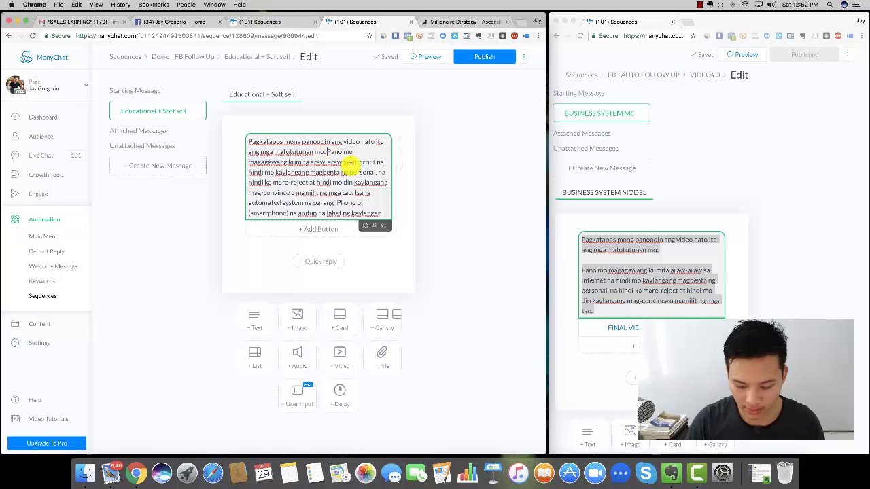
key("Return")
key("Return")
scroll(354, 172, "down", 5)
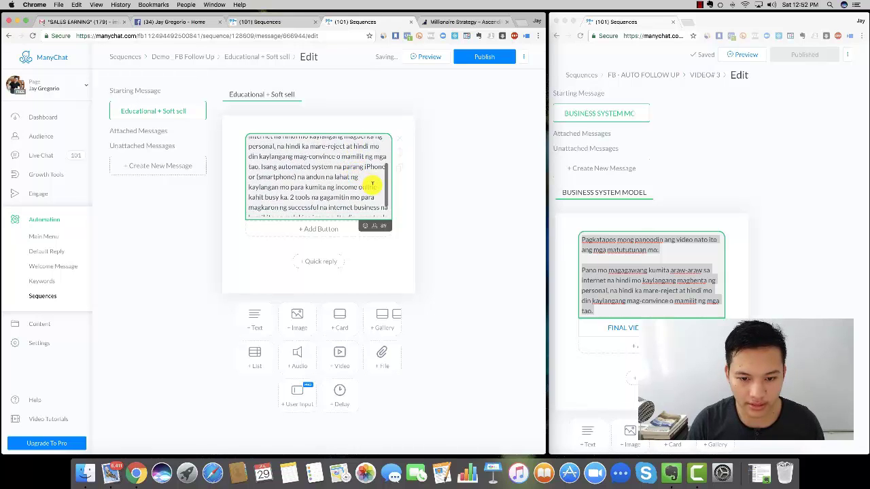
scroll(625, 285, "down", 5)
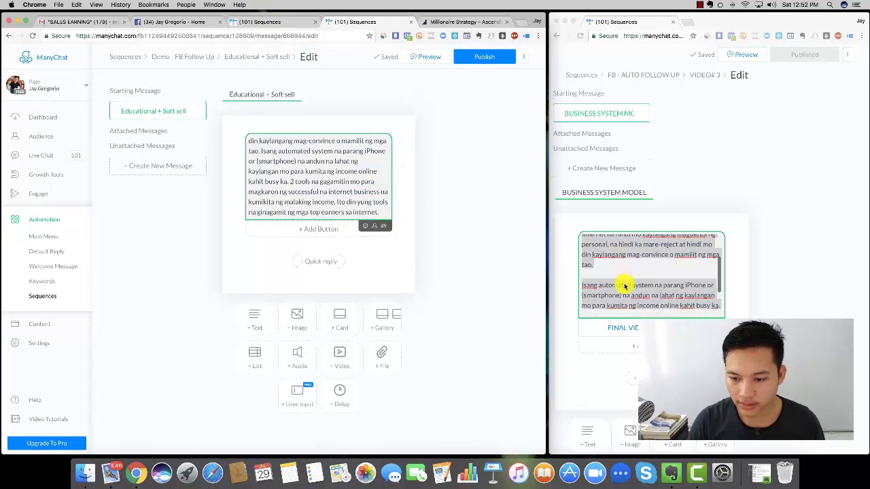
scroll(364, 190, "up", 3)
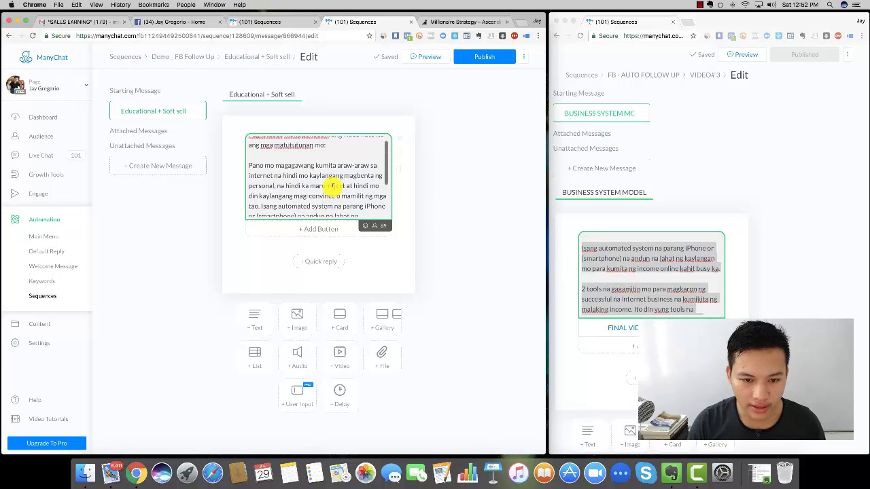
scroll(350, 191, "down", 5)
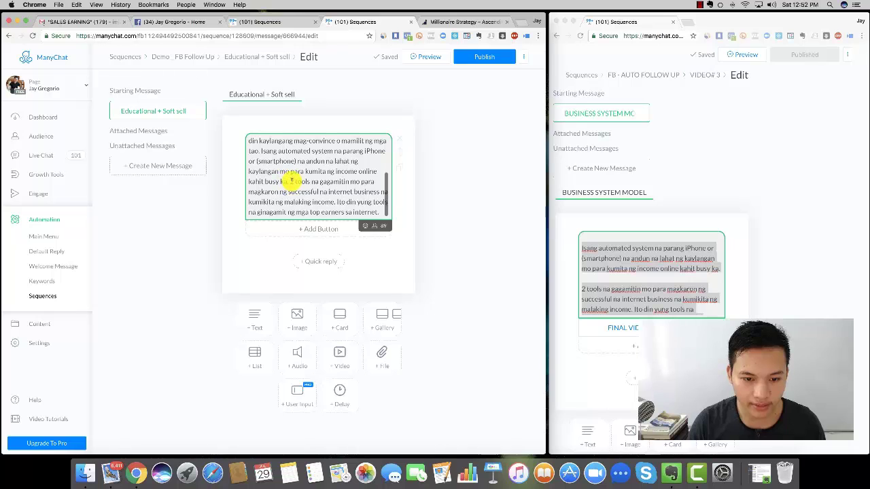
- Move 'Ito din yung tools' to its own line and view the reference FINAL VIDEO# 3 button settings
left_click(337, 202)
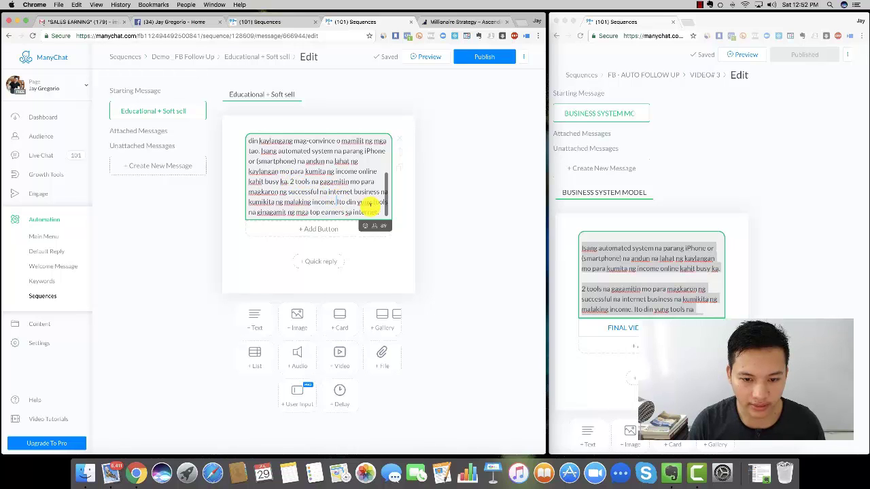
key("Return")
key("Return")
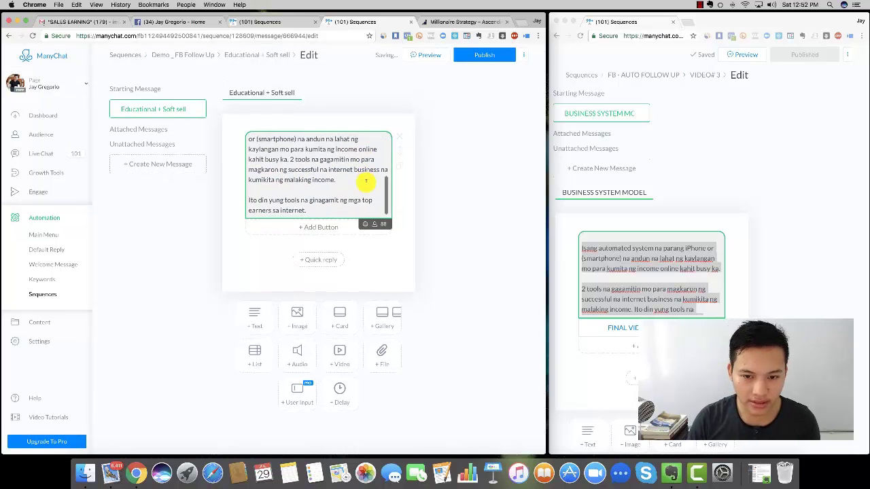
key("super+a")
left_click(333, 169)
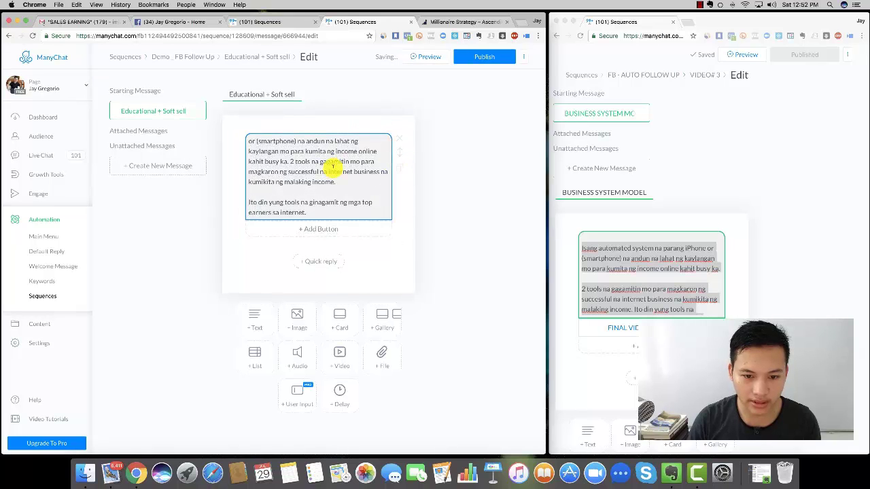
scroll(333, 166, "up", 5)
scroll(333, 166, "down", 1)
scroll(334, 170, "up", 2)
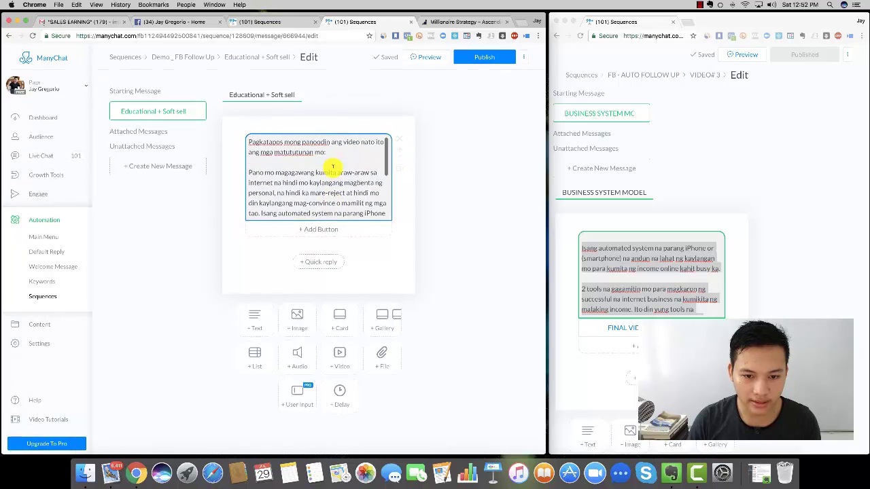
scroll(333, 170, "down", 5)
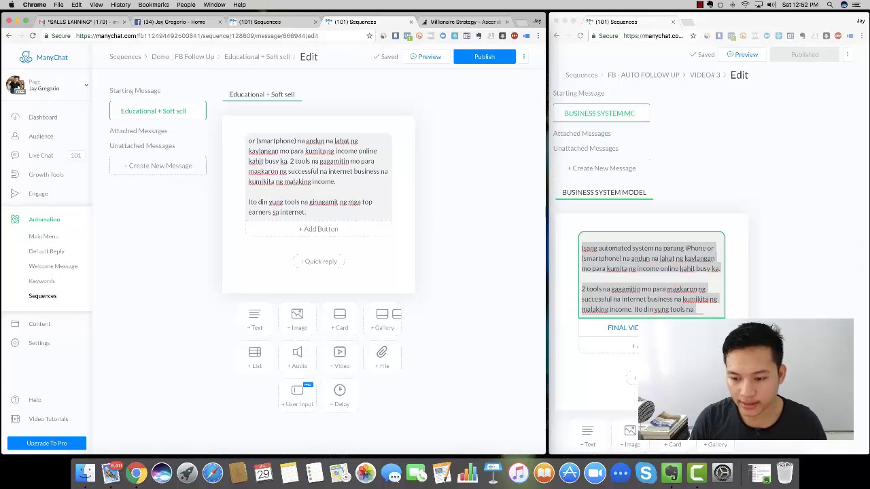
left_click(630, 330)
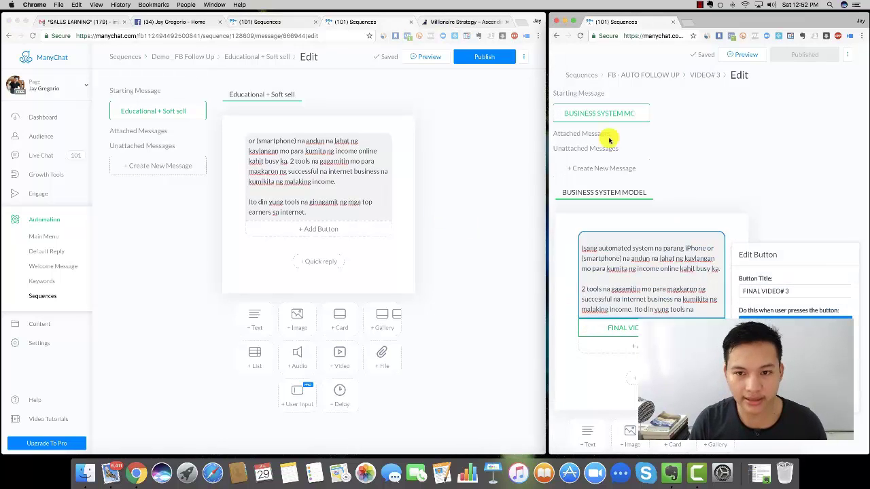
- Load the system landing page by changing 'strategy' to 'system' in the page address
left_click(453, 22)
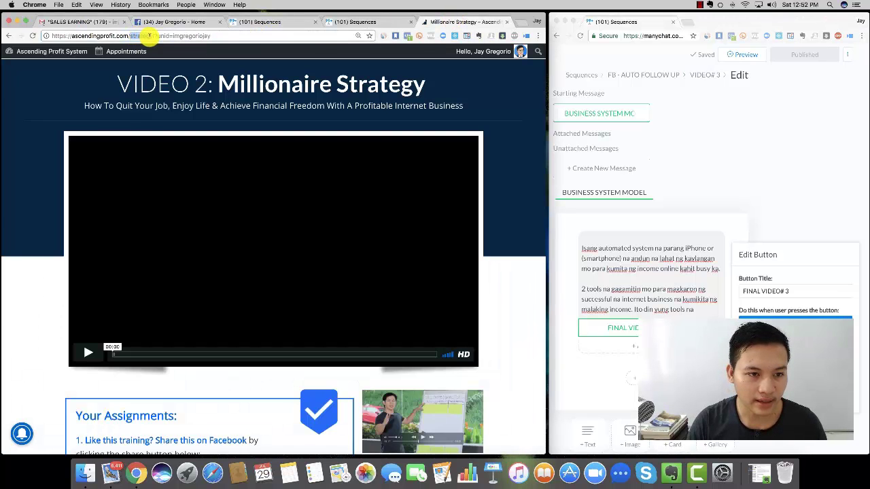
left_click_drag(150, 36, 153, 36)
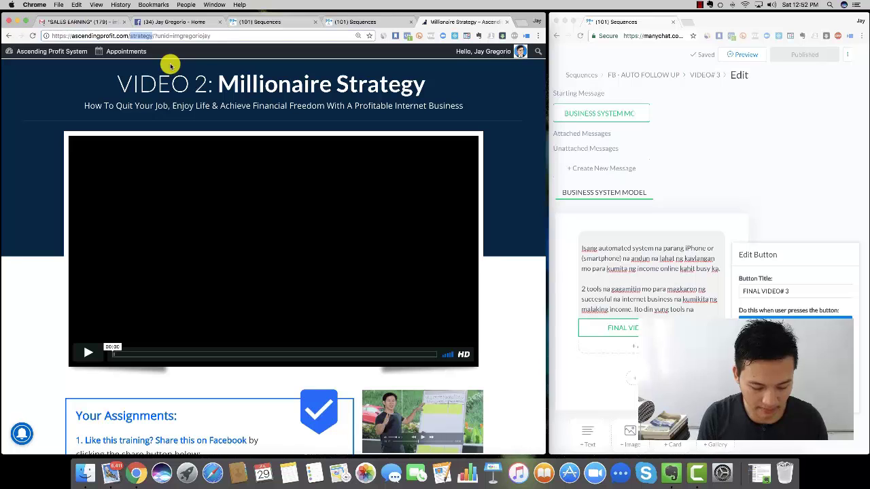
type("syste")
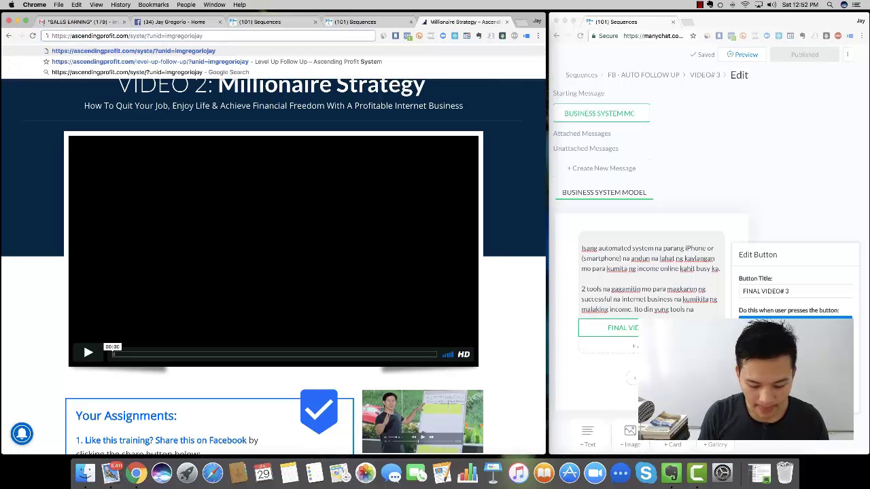
type("m")
key("Return")
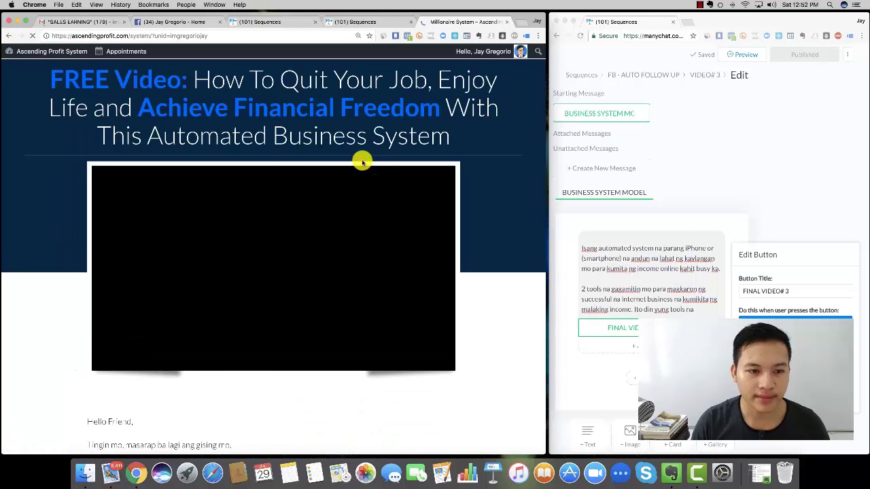
scroll(278, 153, "down", 3)
scroll(278, 154, "down", 10)
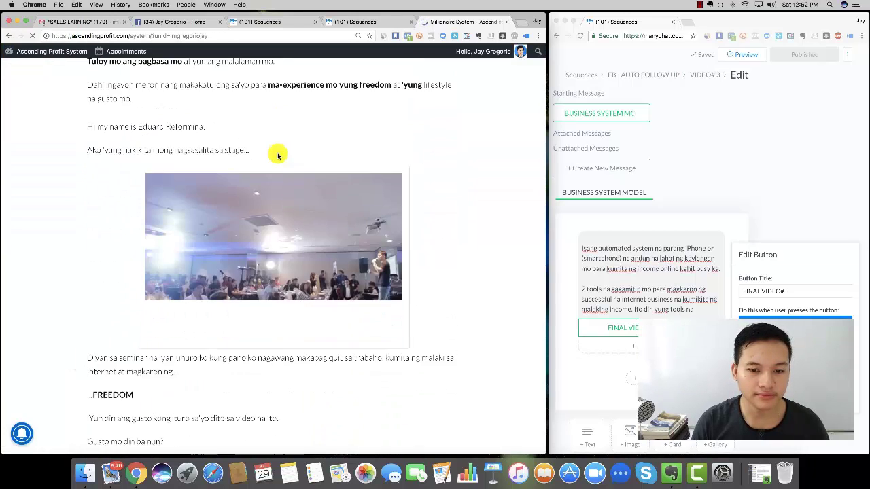
scroll(278, 155, "up", 13)
- Copy the system page URL and return to the ManyChat sequence editor
left_click(219, 37)
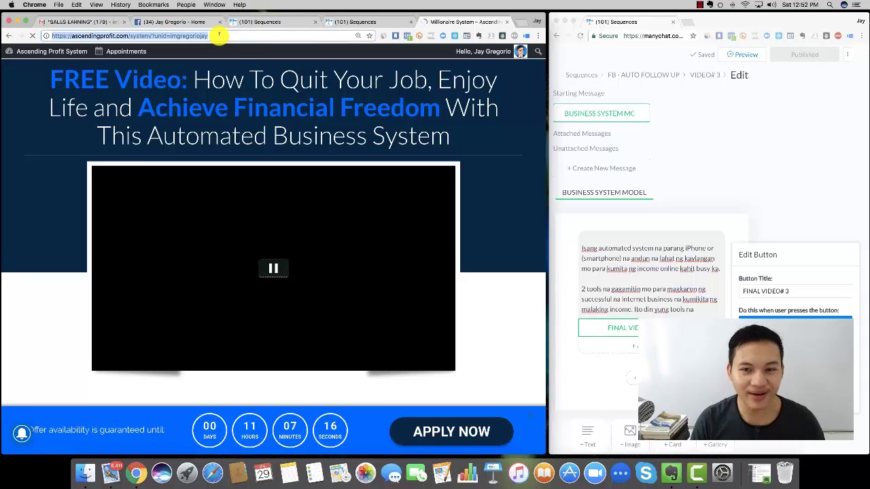
key("super+x")
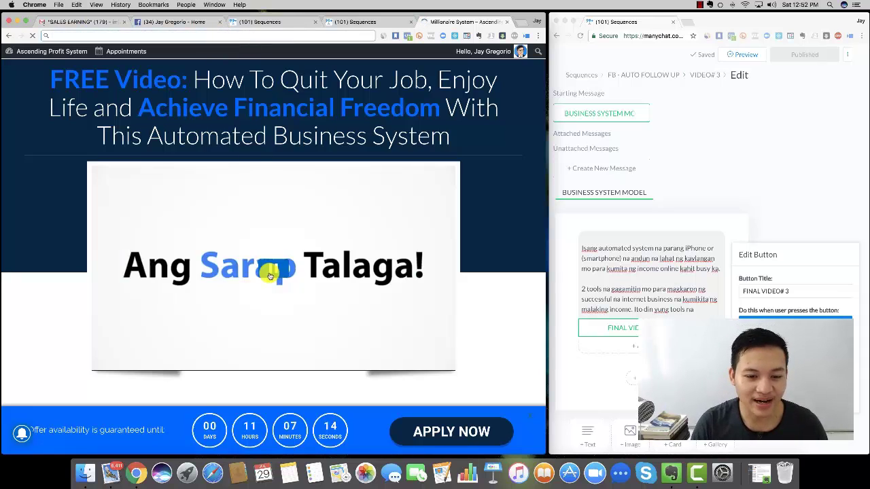
left_click(271, 273)
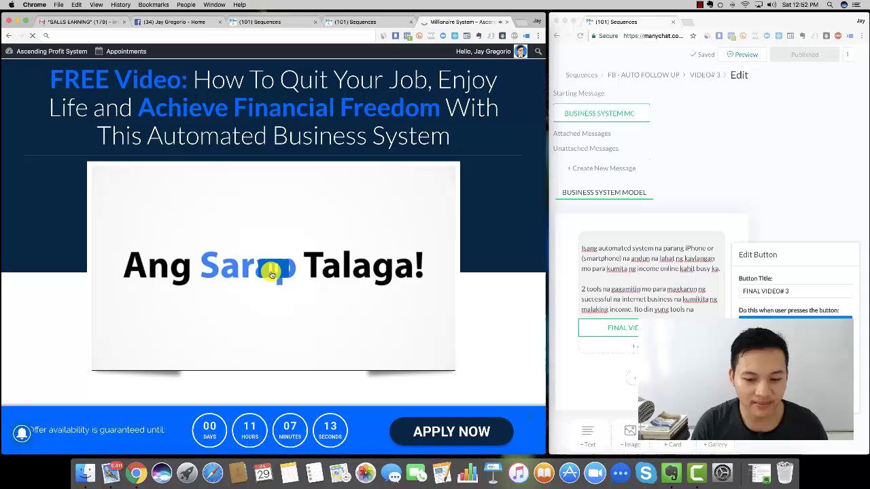
left_click(367, 21)
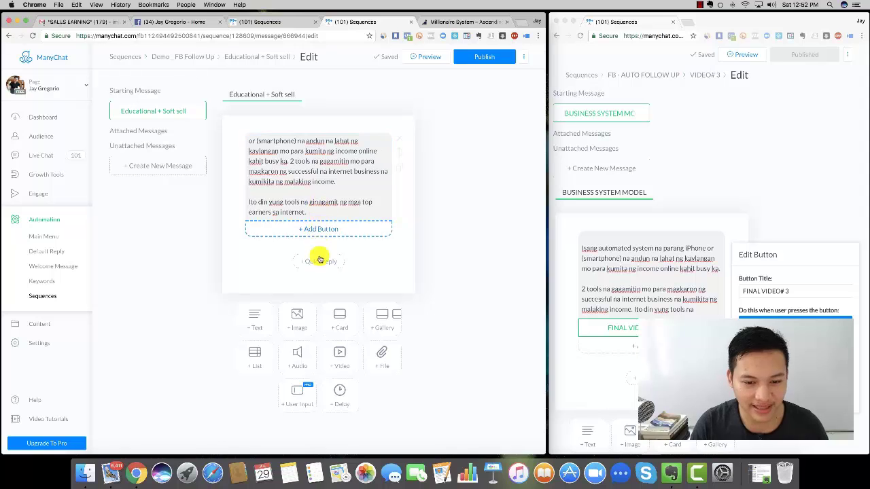
- Add a card below the text message and upload the 'yes imagine' photo as its image
left_click(339, 313)
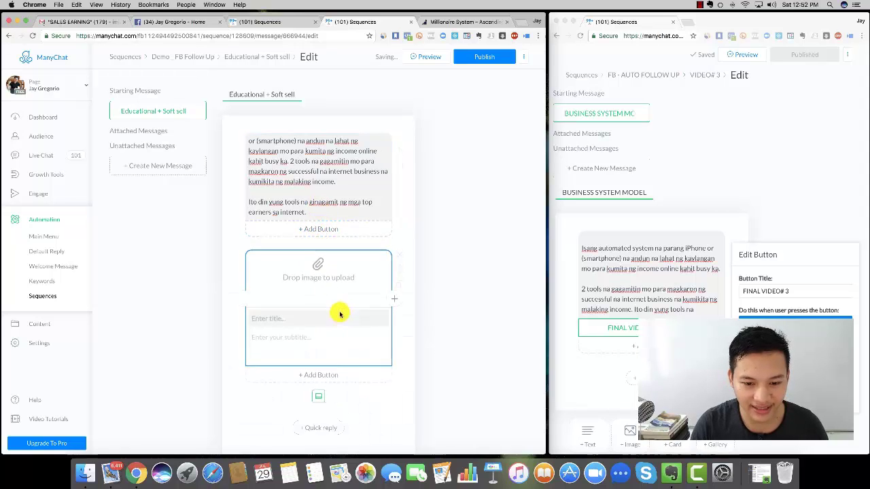
left_click(316, 268)
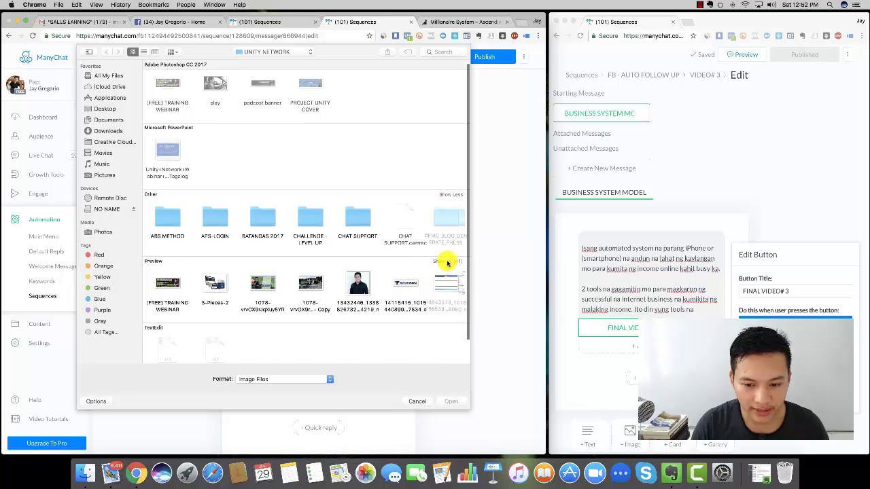
left_click(448, 261)
scroll(370, 313, "down", 5)
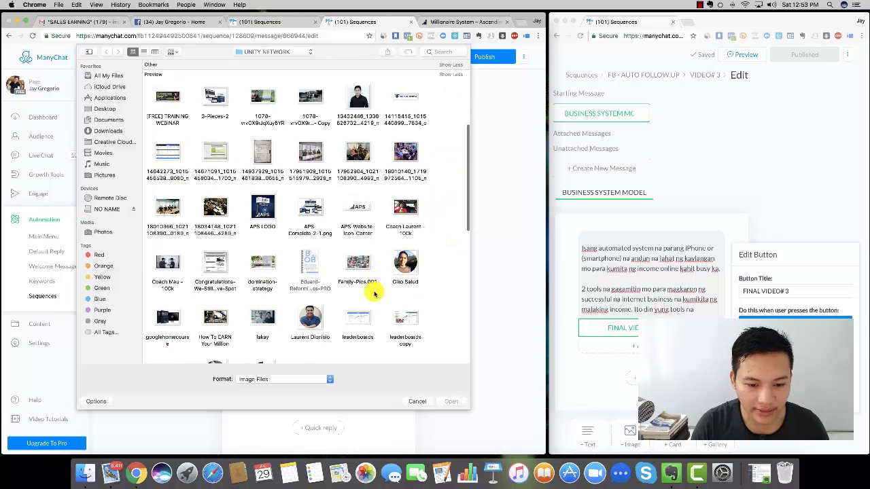
scroll(373, 292, "down", 5)
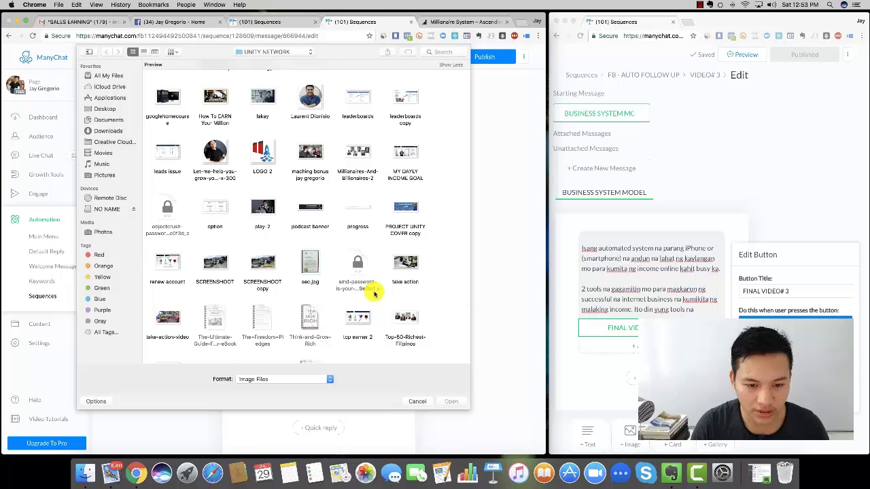
scroll(373, 292, "down", 2)
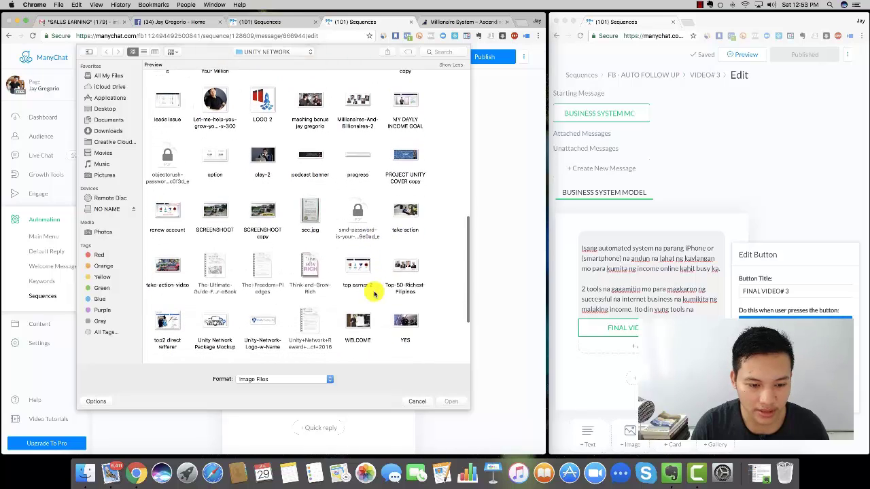
scroll(374, 294, "down", 2)
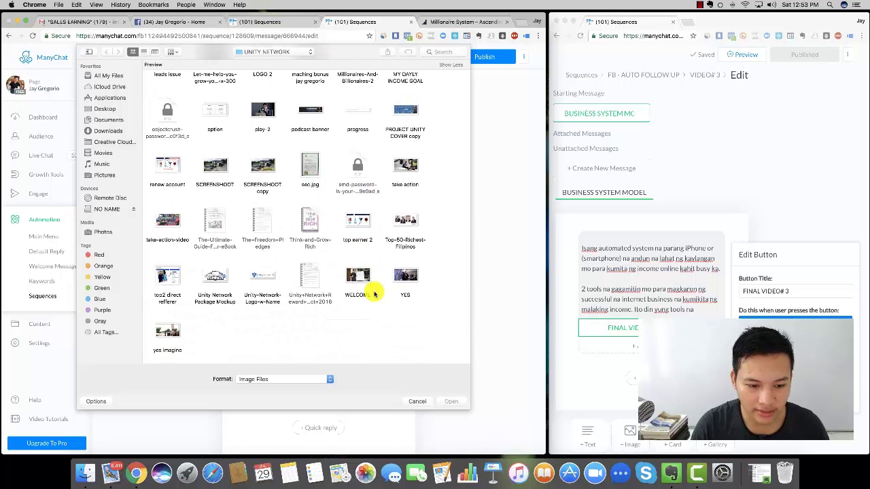
double_click(168, 336)
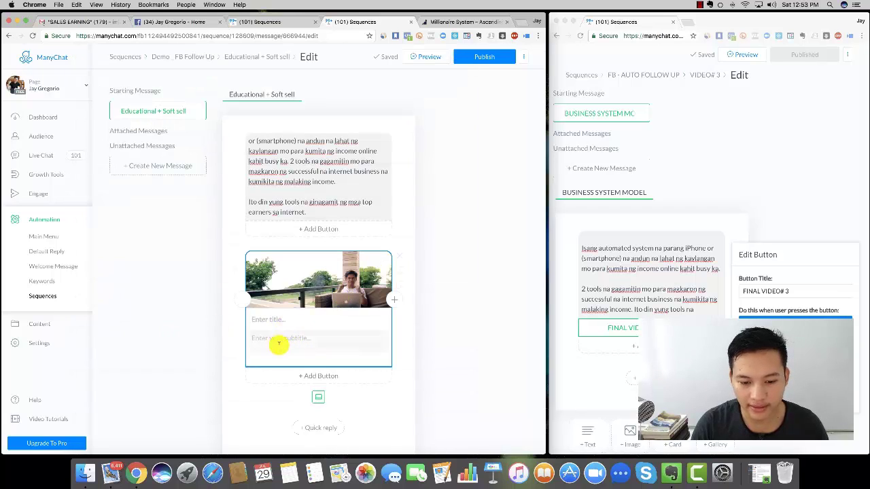
- Add an Open website button to the card titled WATCH VIDEO# 3
left_click(317, 375)
left_click(455, 332)
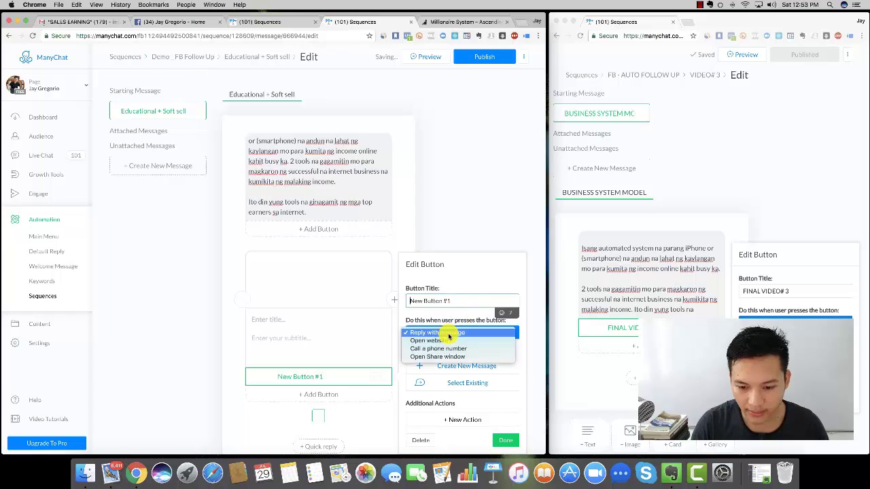
left_click(433, 335)
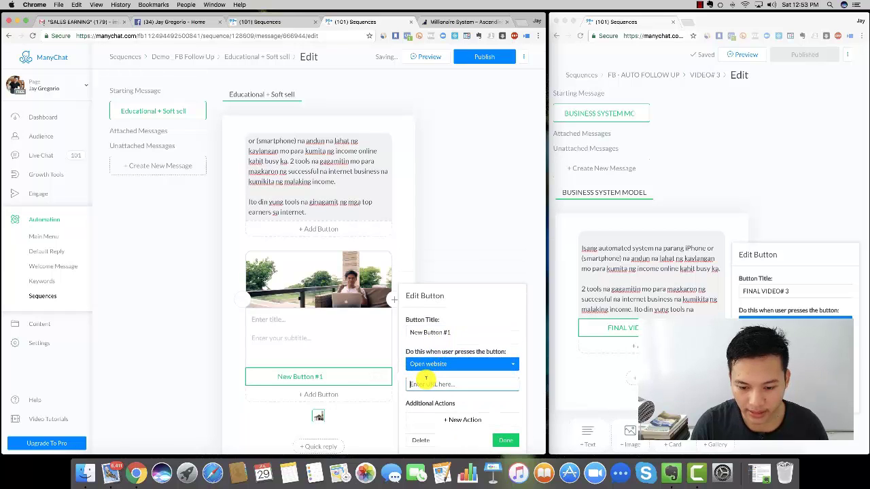
triple_click(451, 332)
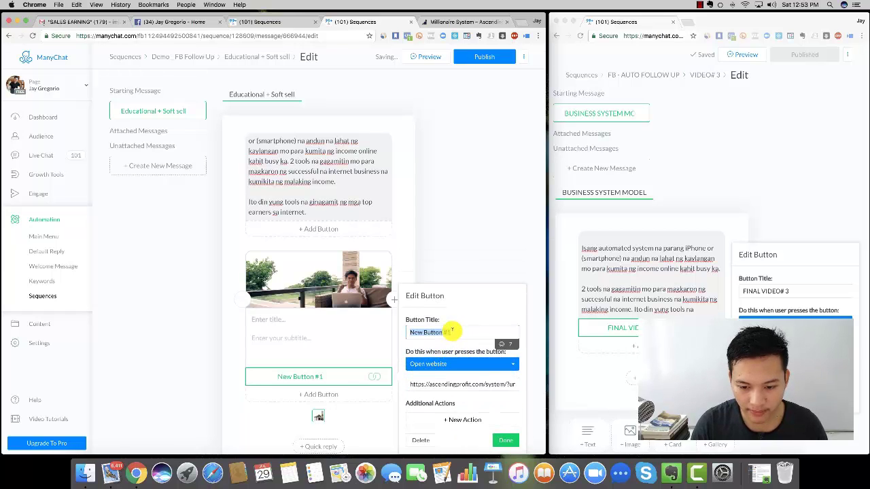
type("WATCH VIDEO# 3")
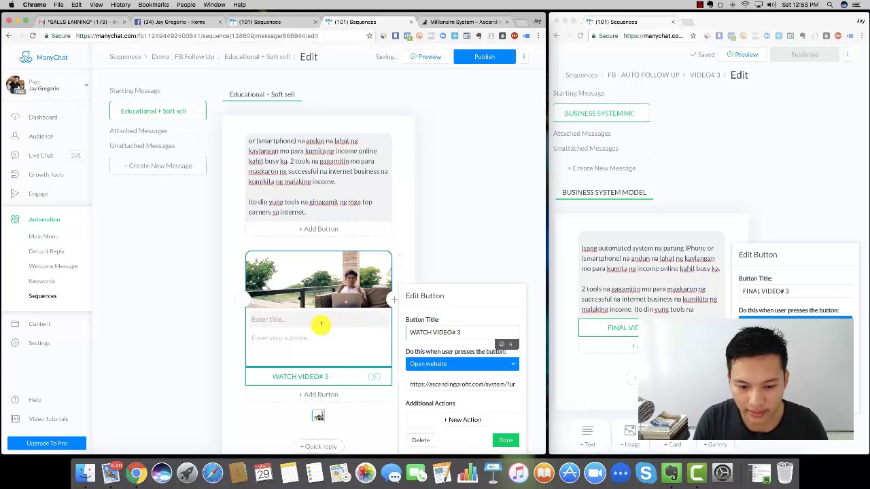
- Check the system landing page, then begin typing the card title 'How To Quit your Job'
left_click(296, 320)
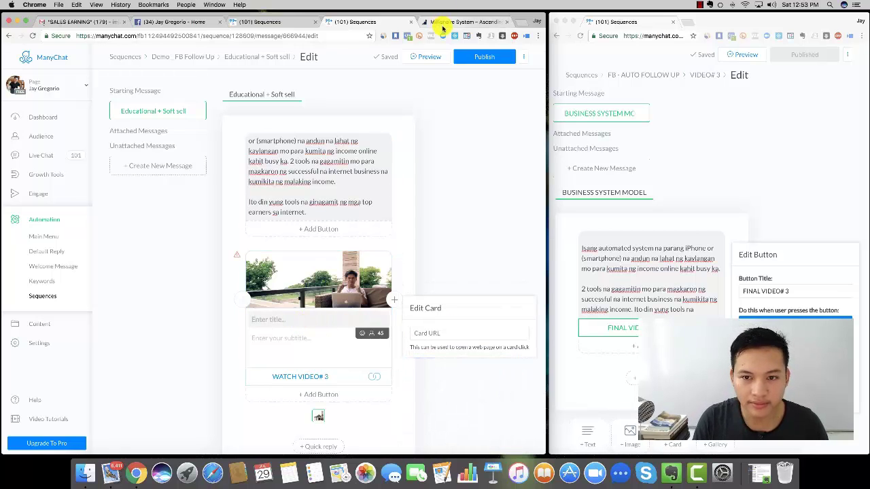
left_click(443, 22)
scroll(295, 144, "down", 5)
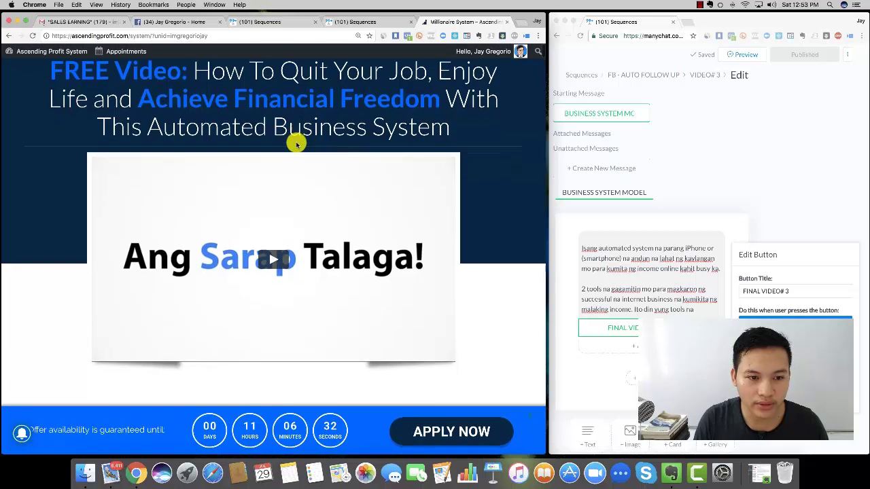
scroll(296, 144, "up", 4)
left_click(361, 20)
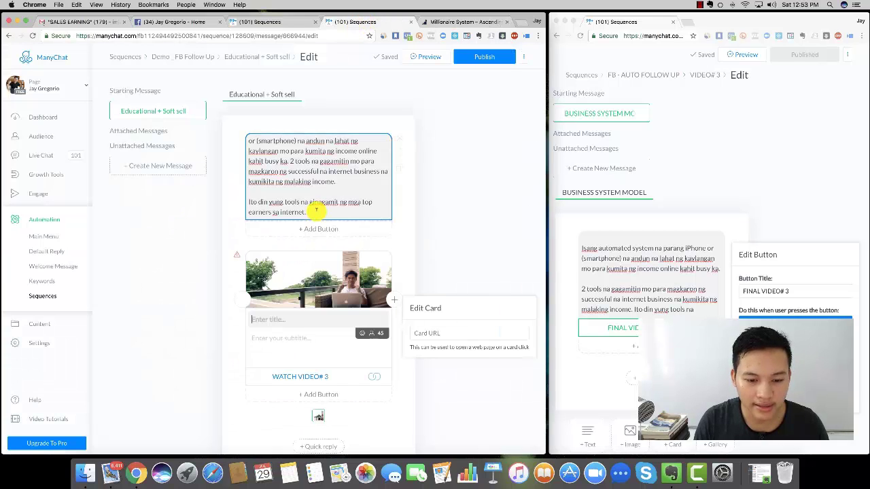
left_click(278, 319)
type("Ho")
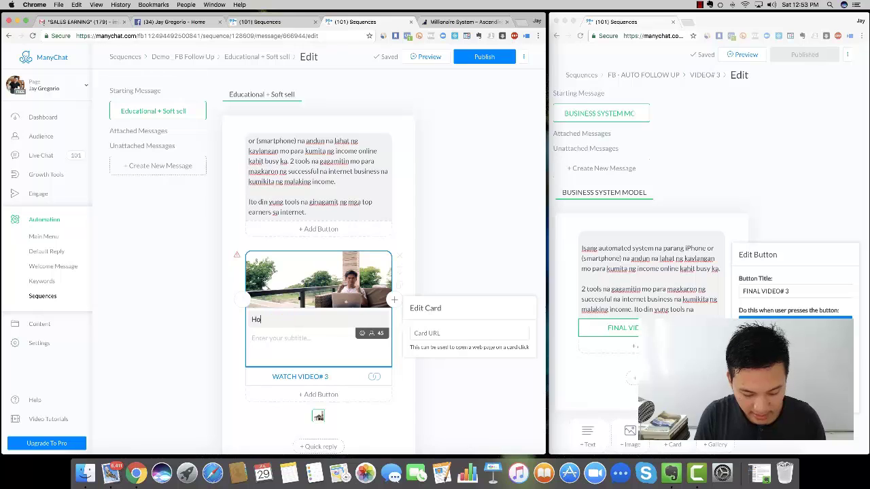
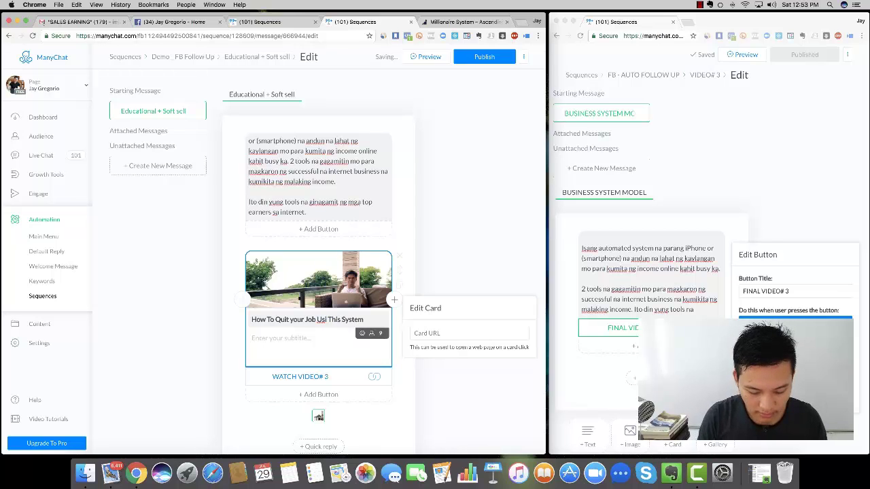
- Paste the message's opening paragraph 'Pagkatapos mong panoodin ang video…' into the video card's subtitle
left_click(303, 337)
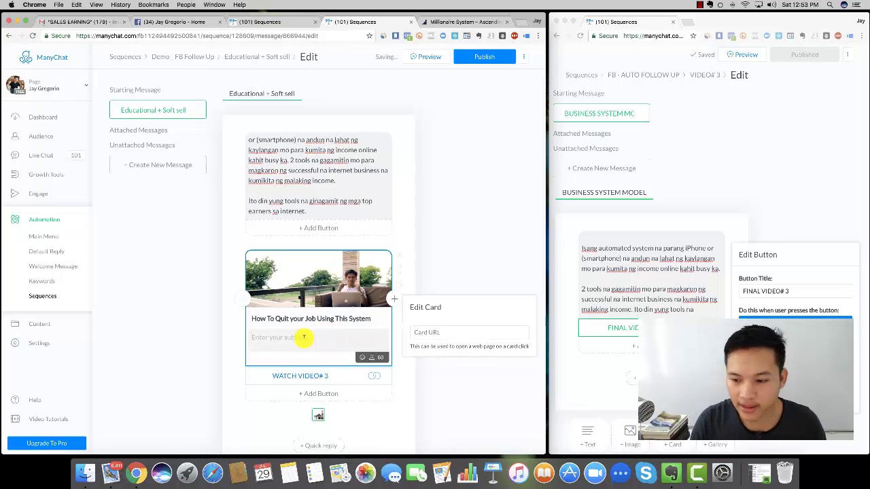
left_click(608, 247)
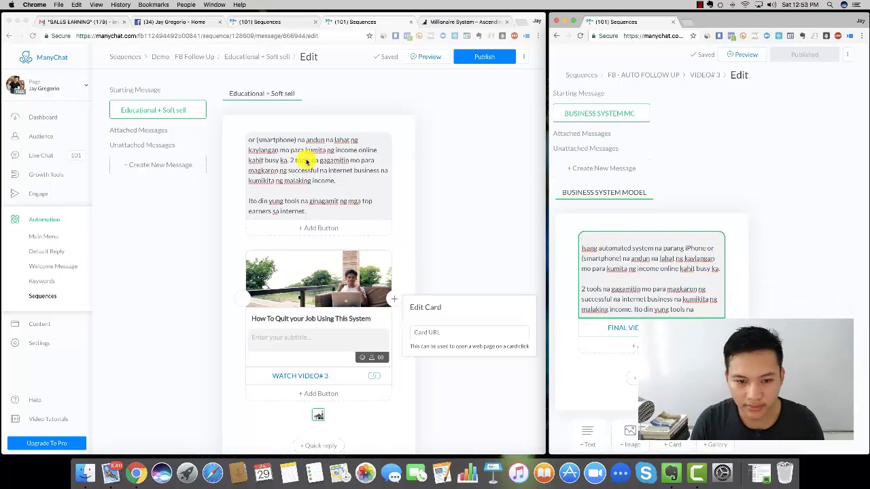
left_click(289, 146)
scroll(288, 146, "up", 5)
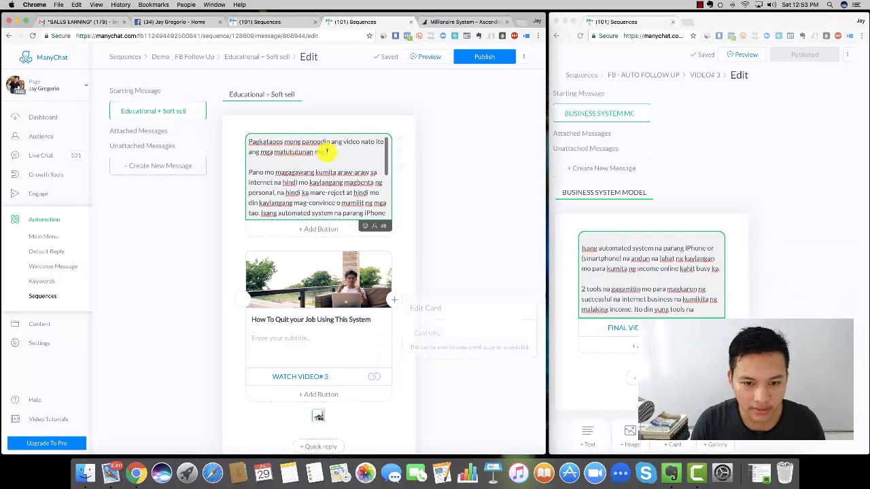
triple_click(261, 140)
key("super+c")
left_click(290, 337)
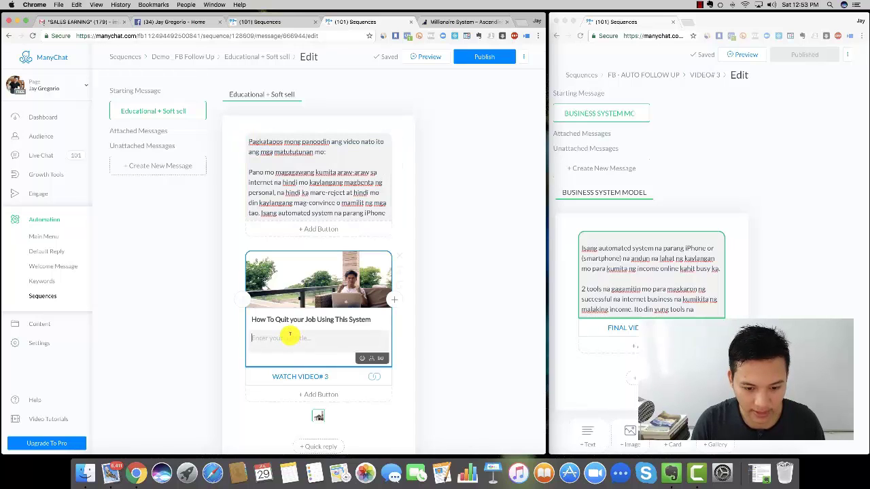
key("super+v")
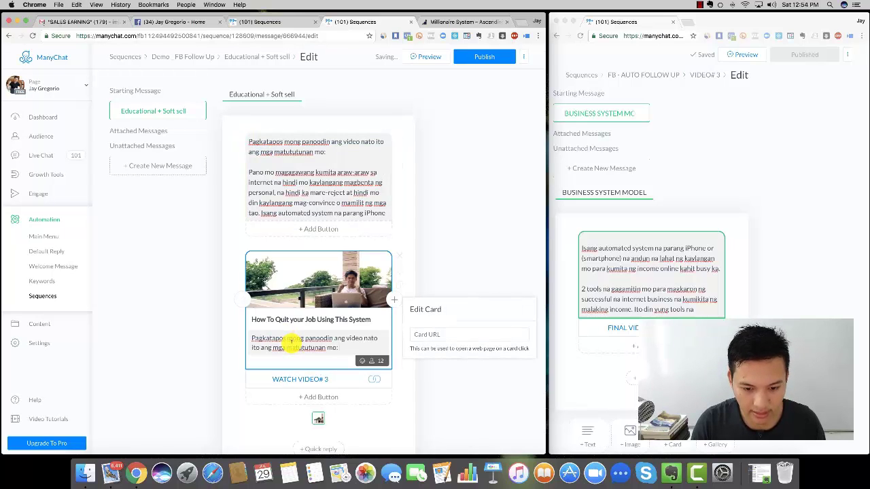
left_click(466, 210)
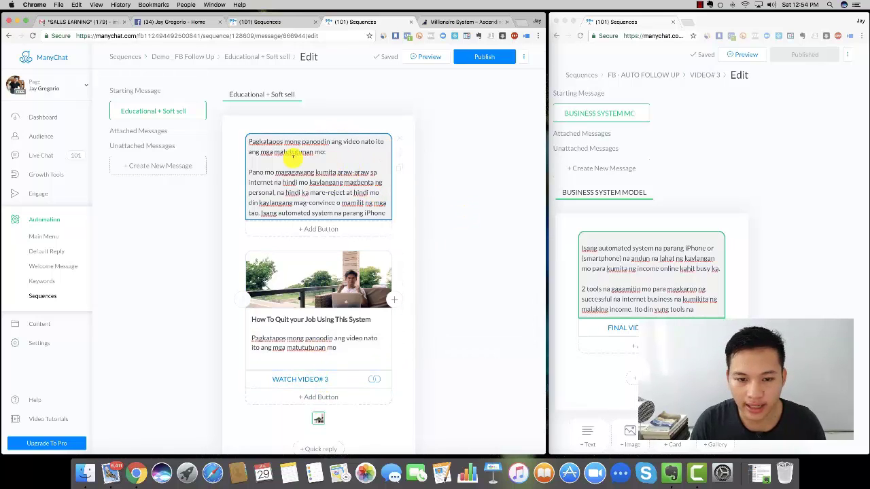
- Undo the last edit to the intro text message and look over the finished message
scroll(293, 159, "down", 5)
left_click(322, 95)
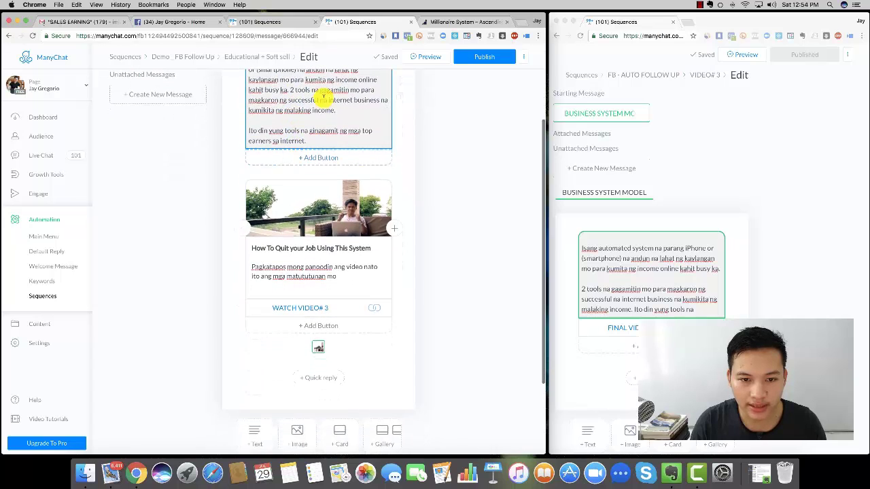
key("super+z")
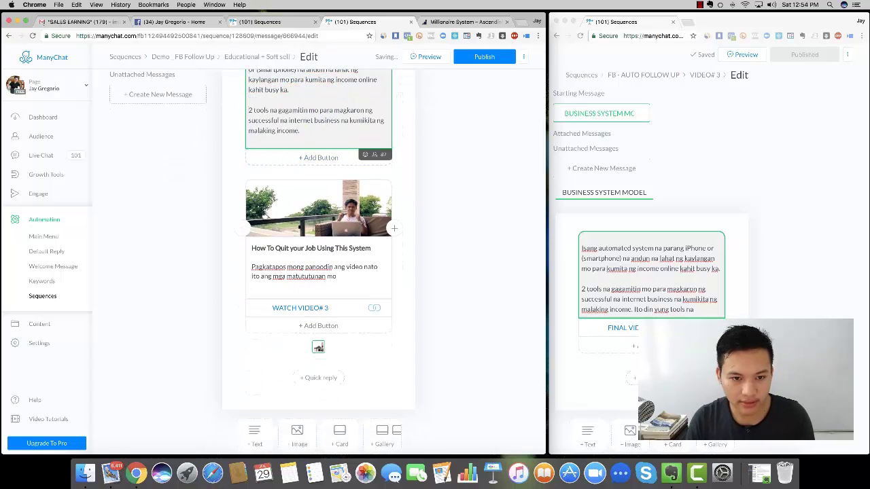
scroll(340, 128, "up", 5)
scroll(648, 257, "down", 3)
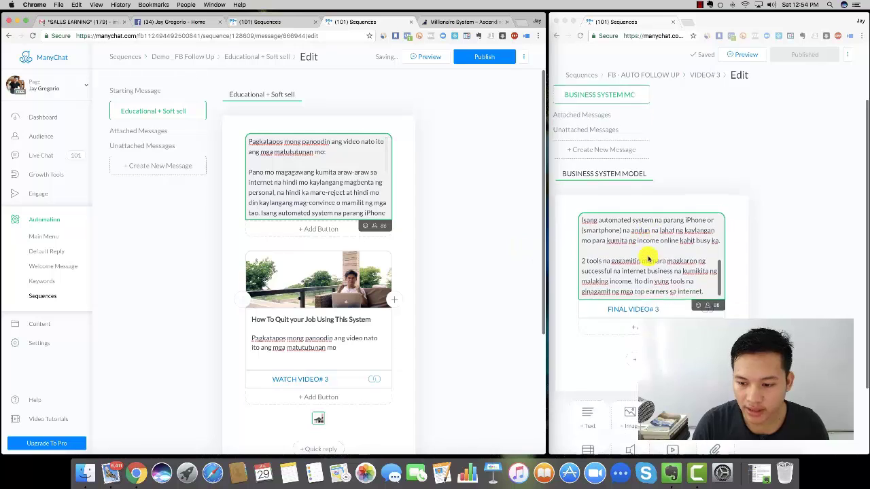
scroll(305, 249, "down", 2)
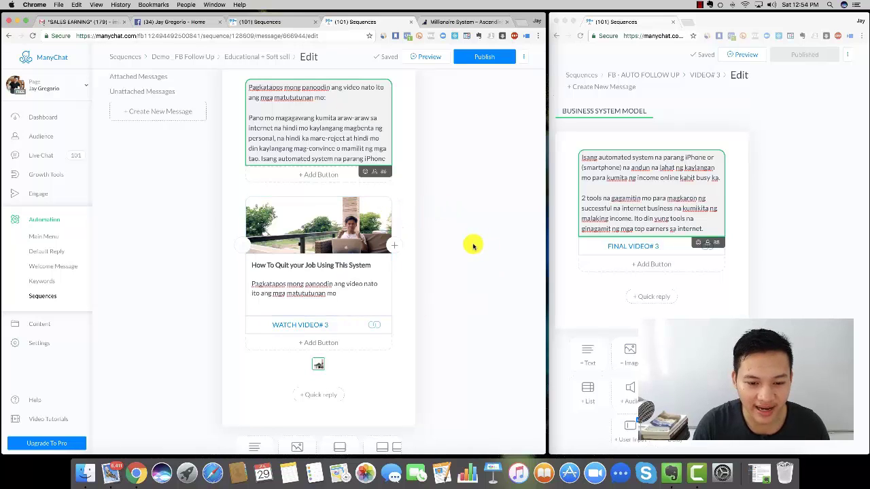
scroll(474, 246, "up", 2)
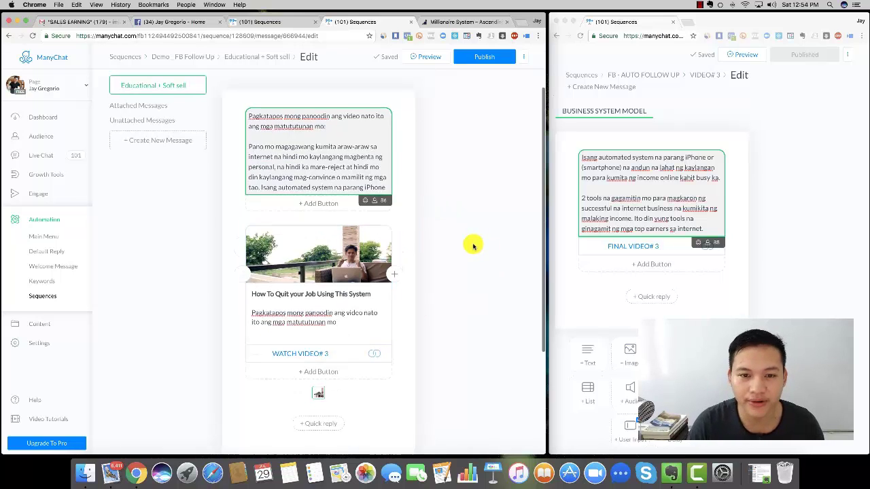
- Publish the message and rename it VIDEO# 3
left_click(485, 57)
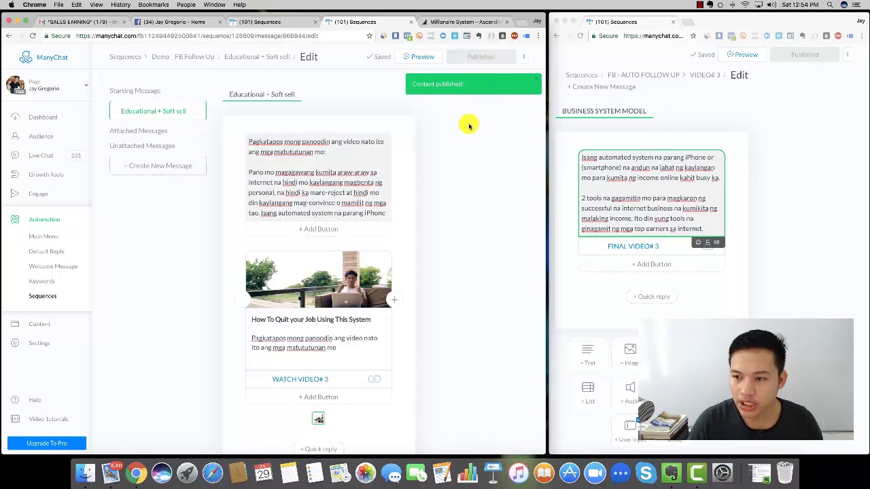
left_click(263, 94)
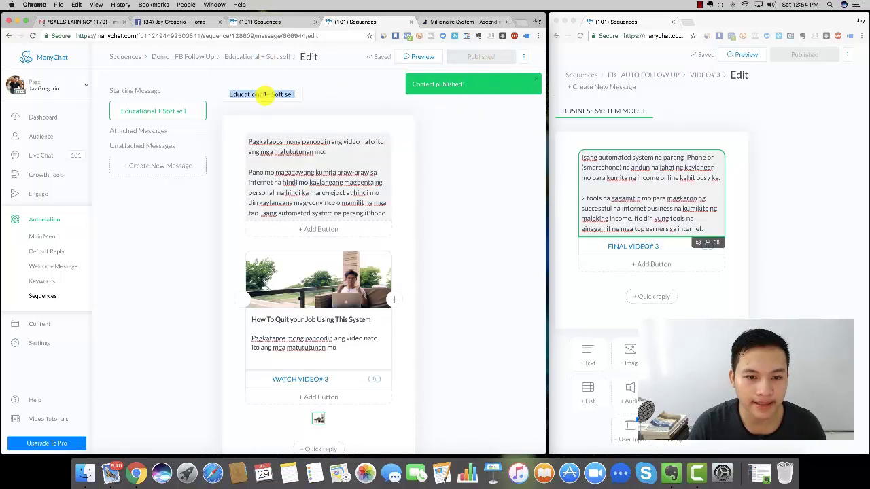
type("VIDEO")
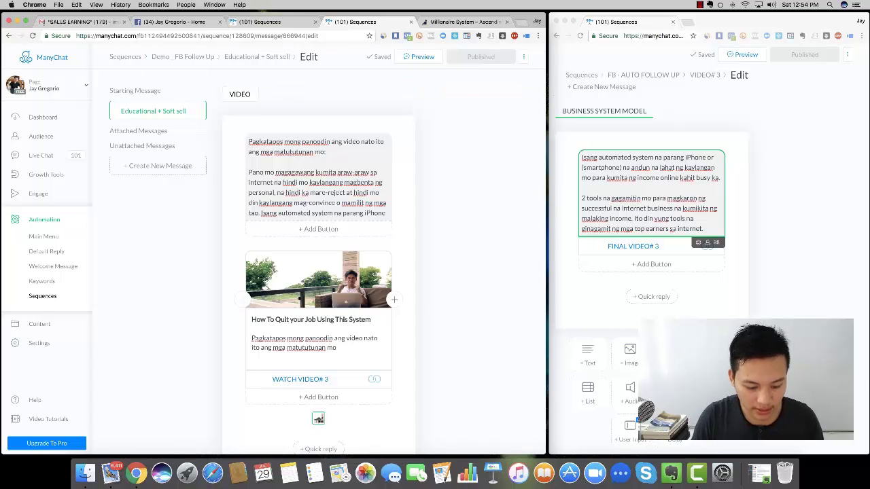
type("# 3")
key("Return")
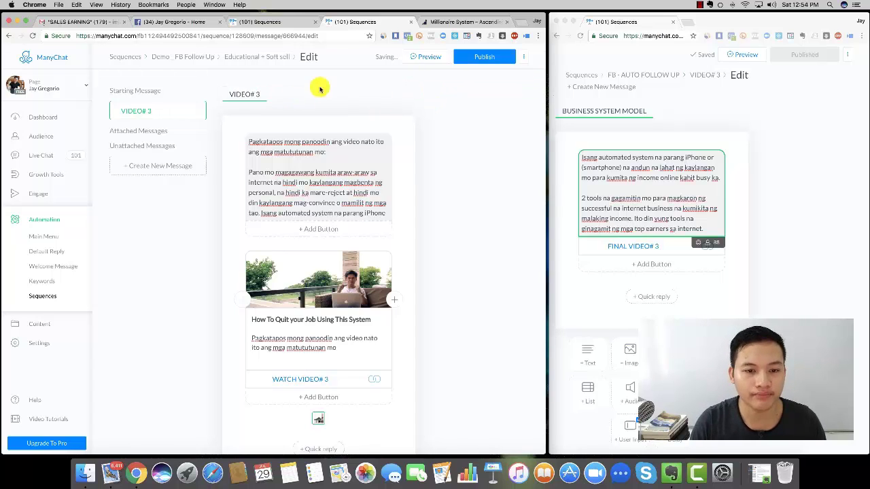
- Republish the renamed message and return to the Demo _ FB Follow Up sequence list
left_click(248, 58)
left_click(250, 57)
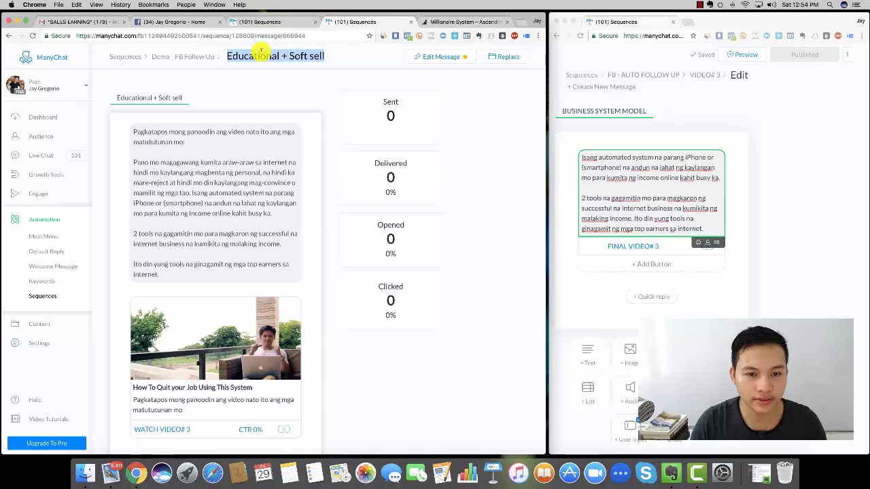
type("VOIDEO# 3")
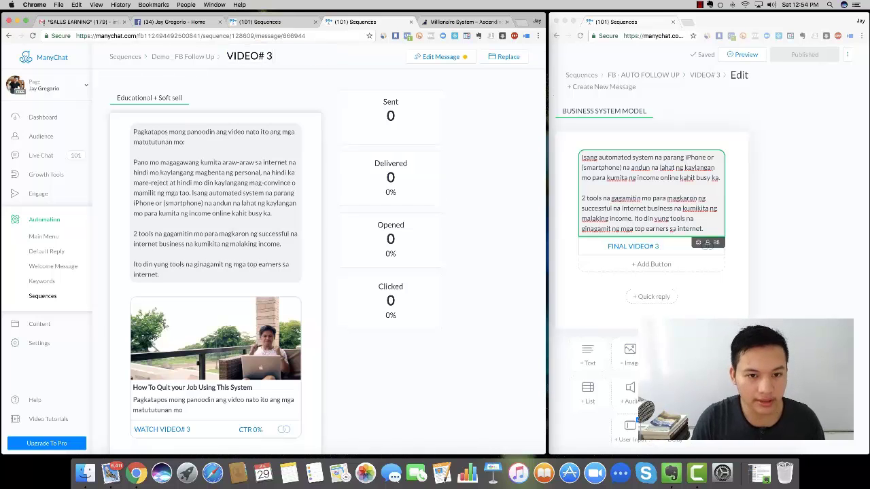
left_click(449, 58)
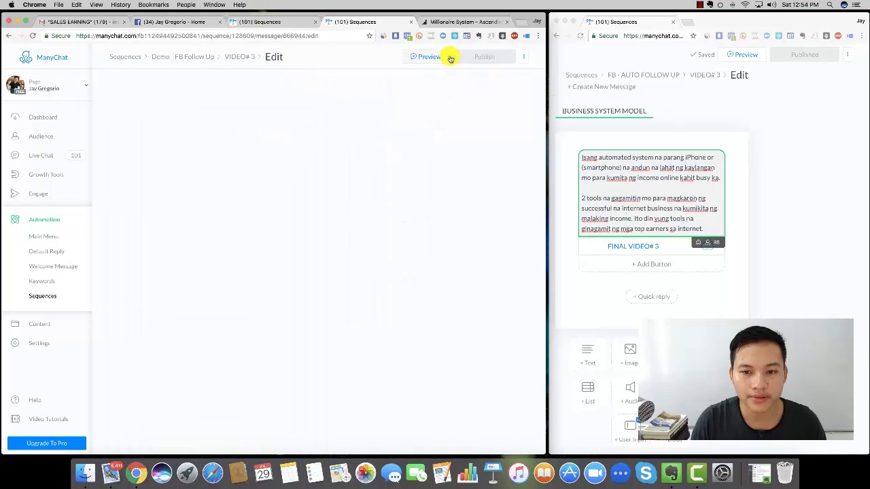
left_click(499, 58)
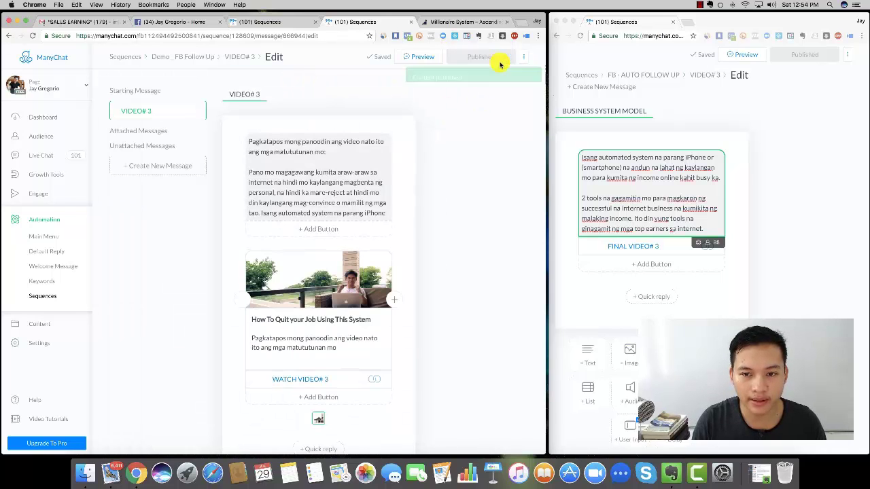
left_click(240, 57)
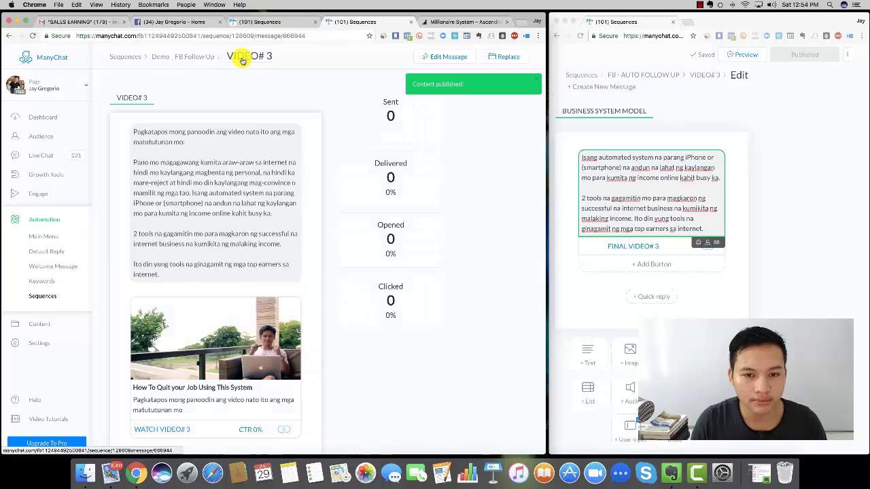
left_click(193, 57)
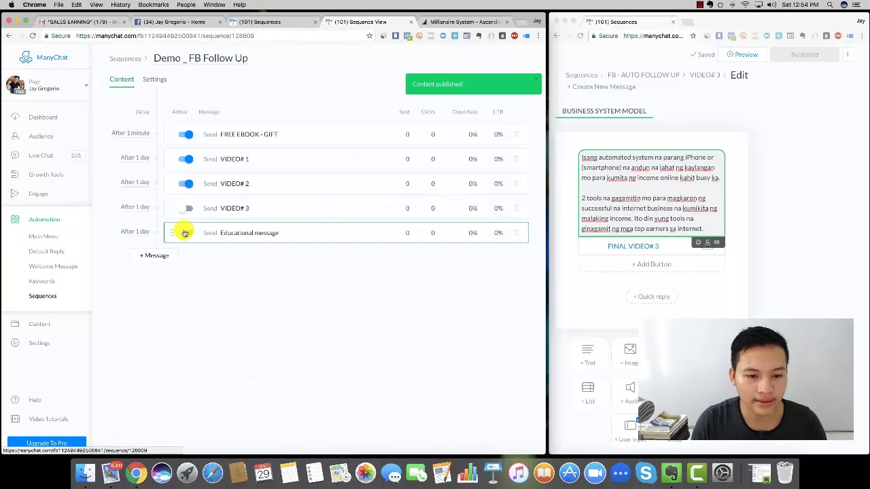
- Switch on VIDEO# 3 in Demo _ FB Follow Up and show the FB - AUTO FOLLOW UP list alongside
left_click(186, 208)
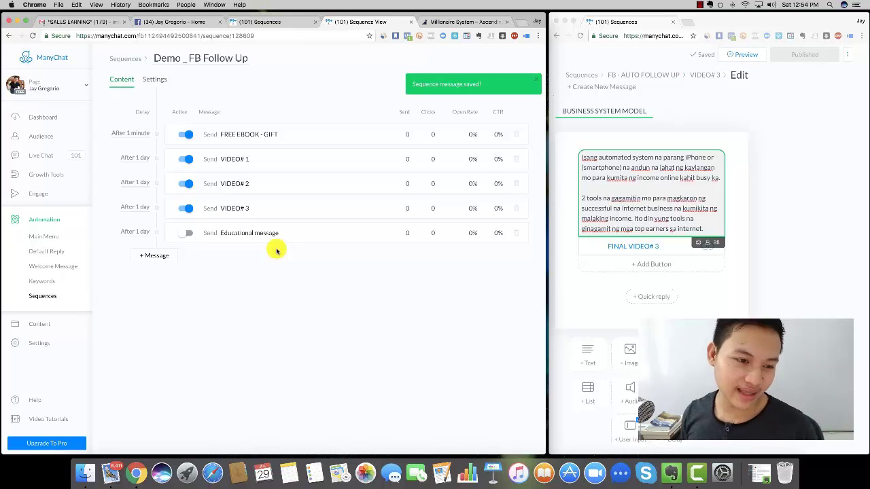
left_click(644, 75)
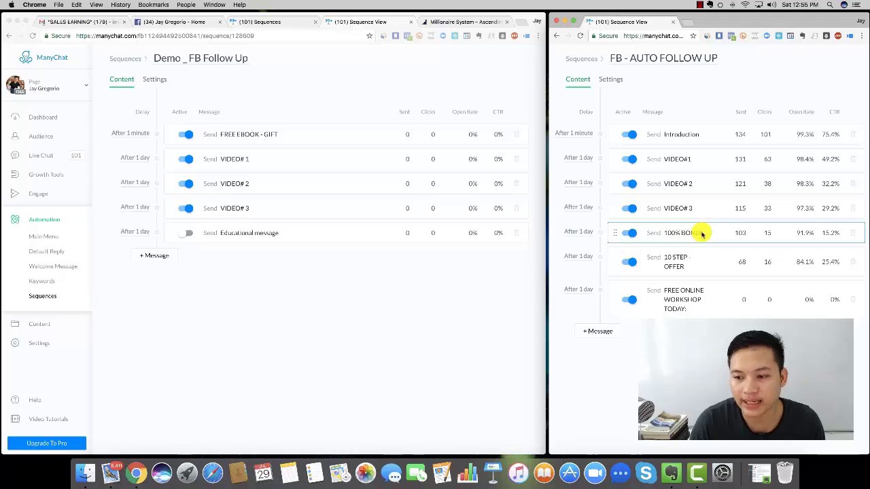
left_click(710, 234)
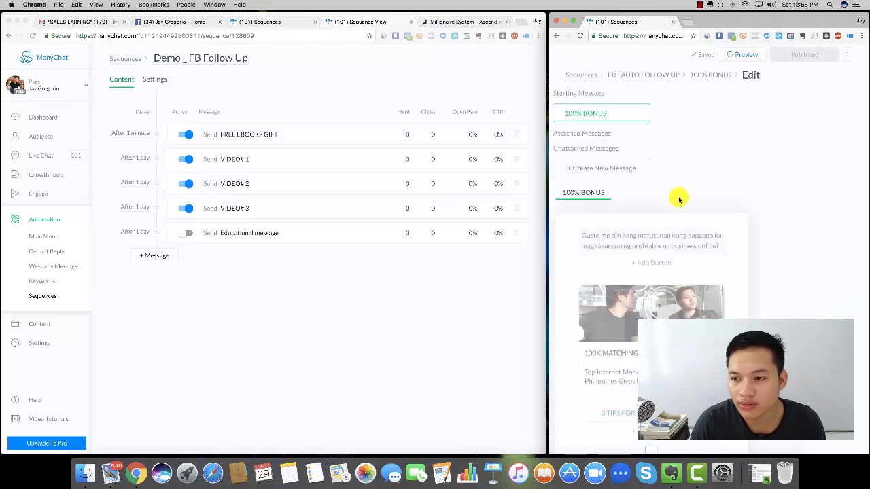
scroll(678, 200, "down", 2)
scroll(678, 200, "down", 2)
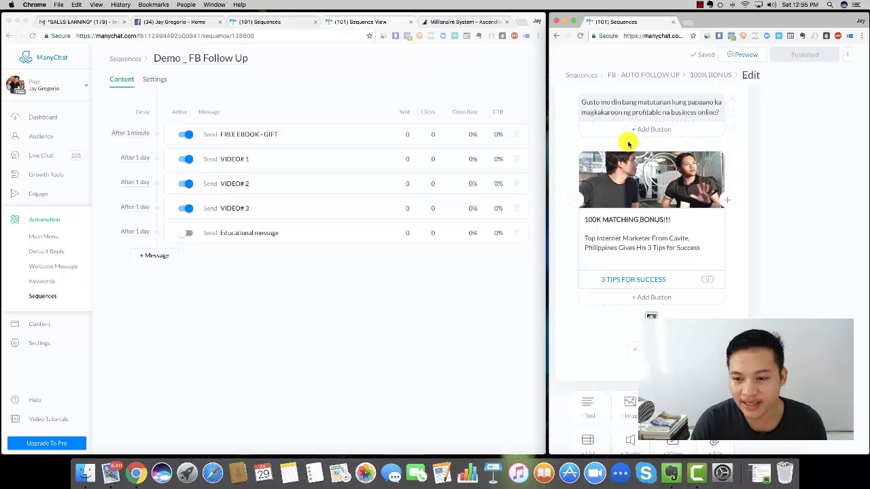
left_click(593, 219)
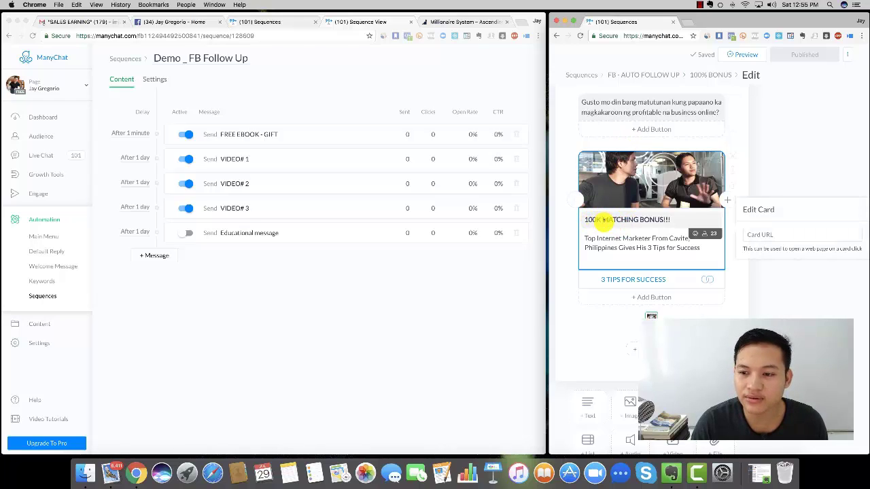
left_click(602, 220)
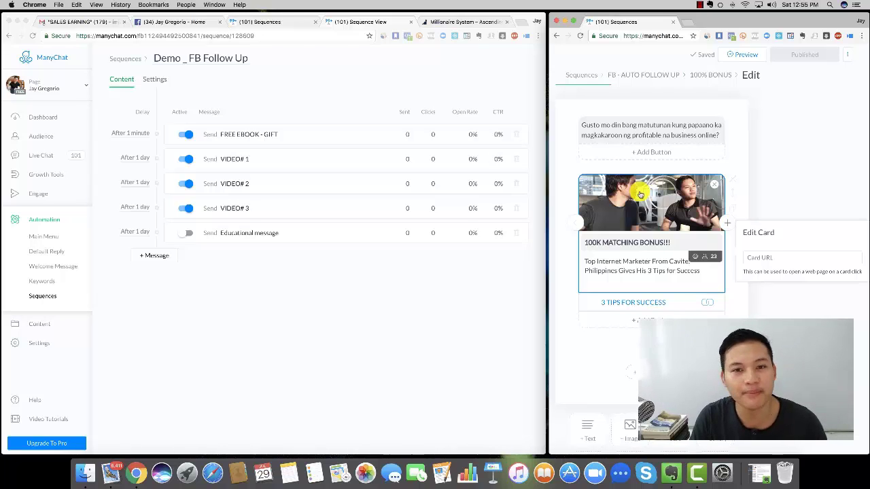
left_click(794, 193)
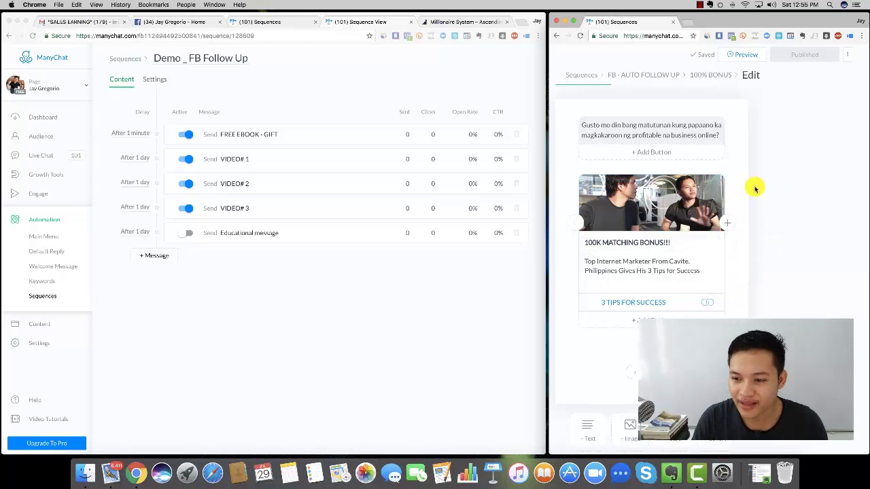
left_click(656, 74)
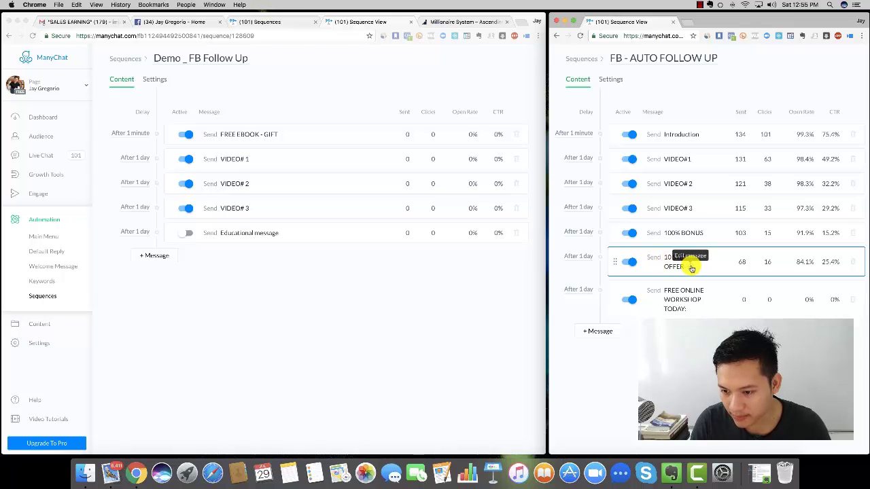
- Open the 10 STEP - OFFER message and select the ENROLL NOW button's registration link
left_click(691, 269)
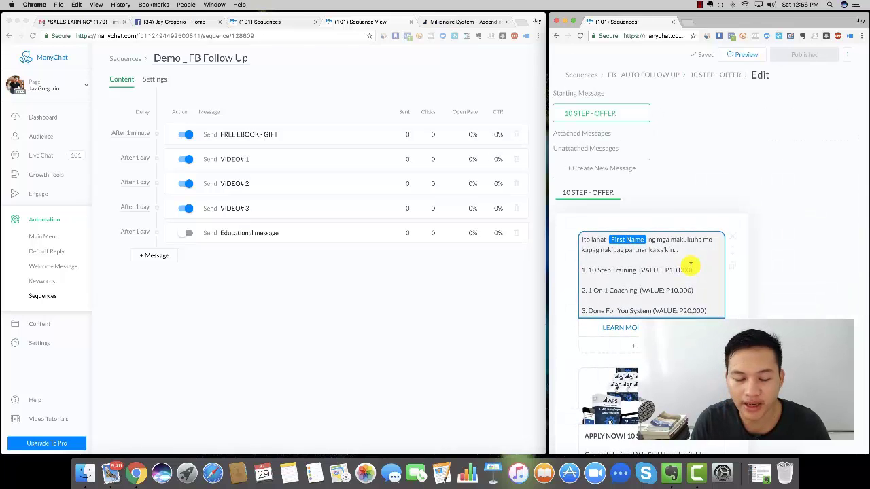
left_click(690, 265)
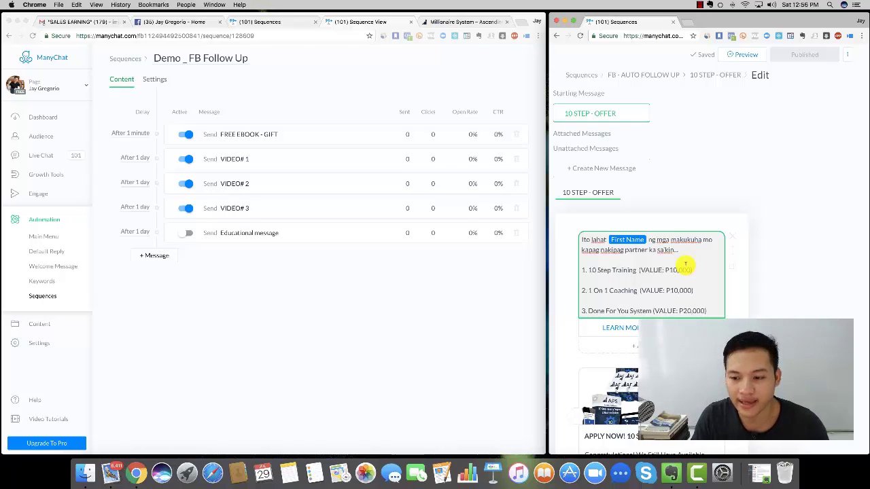
scroll(676, 265, "down", 5)
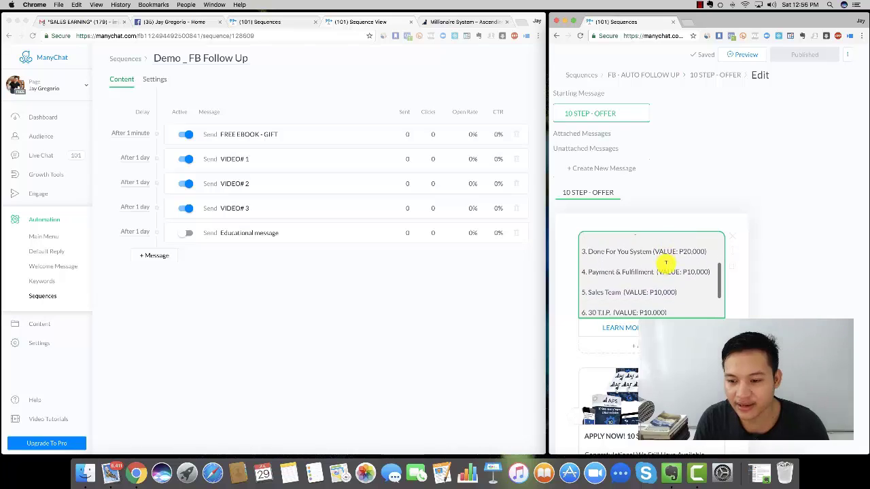
scroll(665, 263, "down", 5)
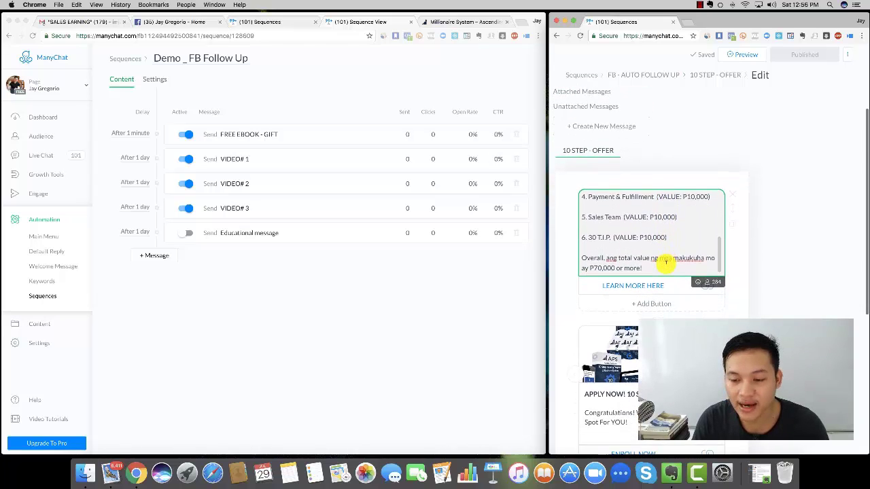
scroll(662, 261, "down", 8)
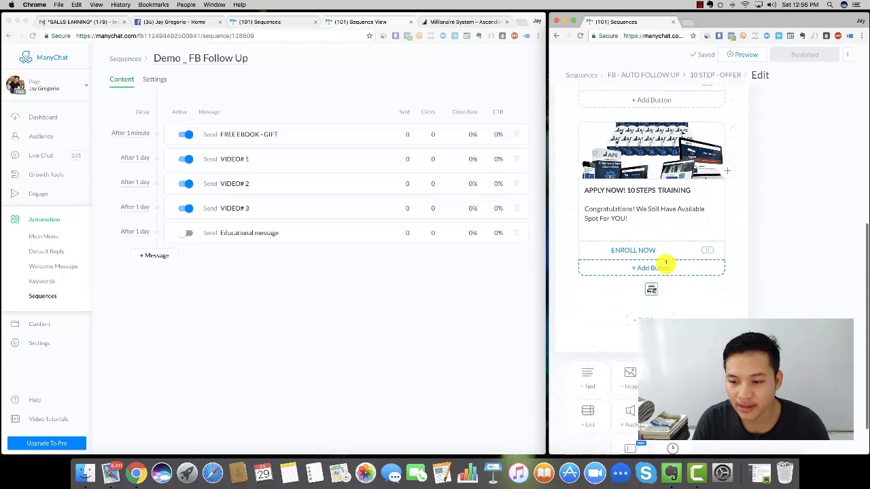
left_click(649, 256)
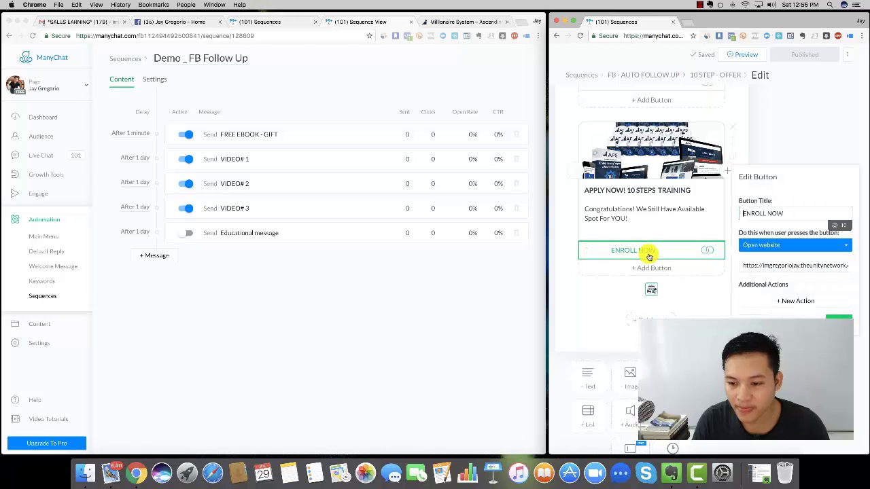
left_click(747, 265)
triple_click(798, 265)
key("super+c")
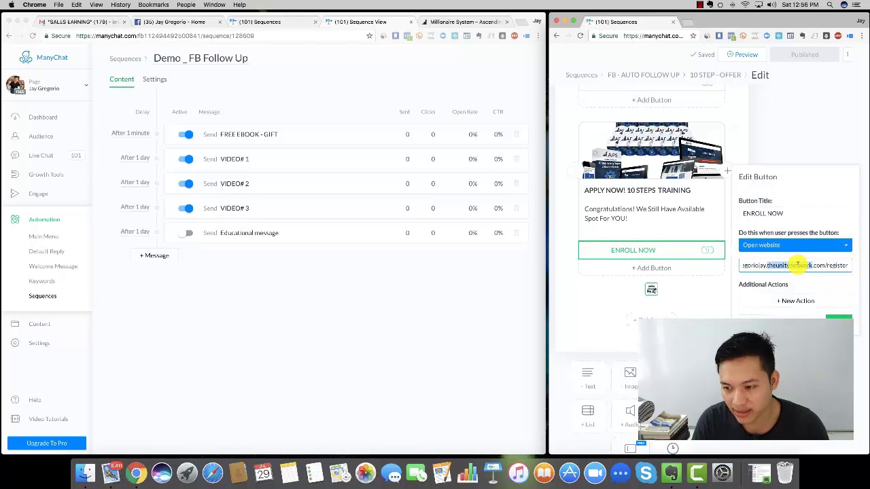
- Load the copied registration link in the Millionaire System tab and pause its video
left_click(445, 22)
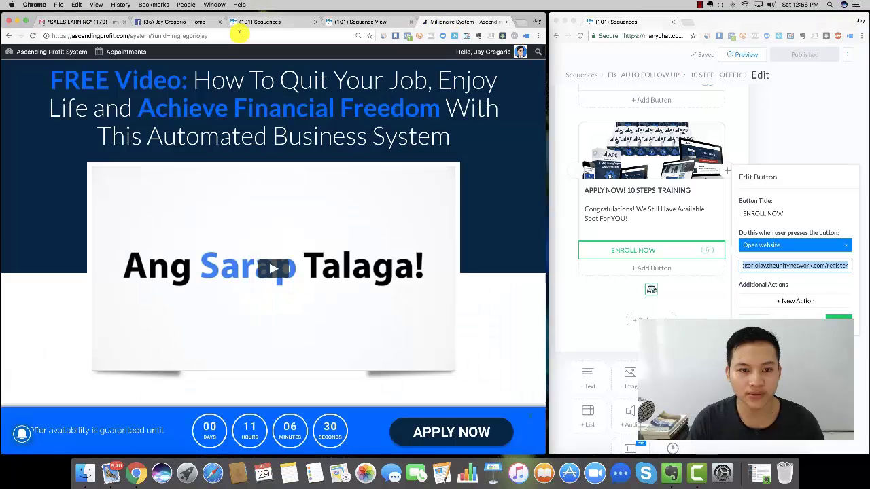
left_click(241, 35)
key("super+v")
key("Return")
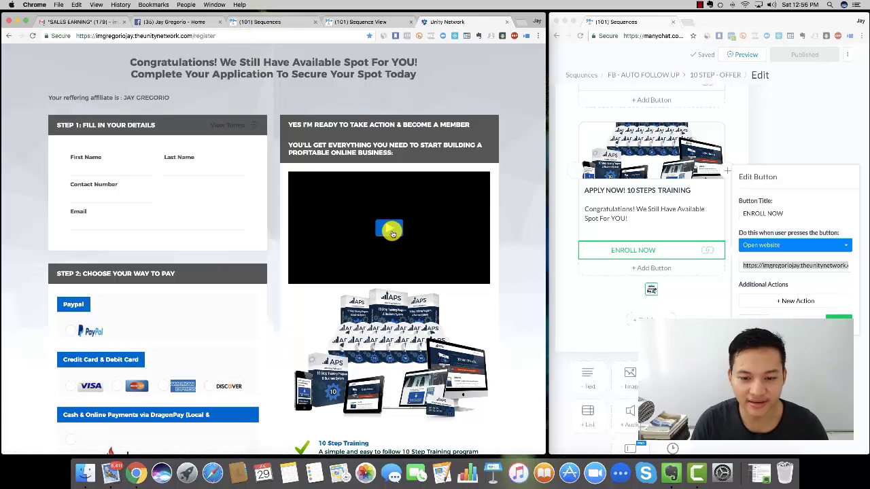
left_click(392, 233)
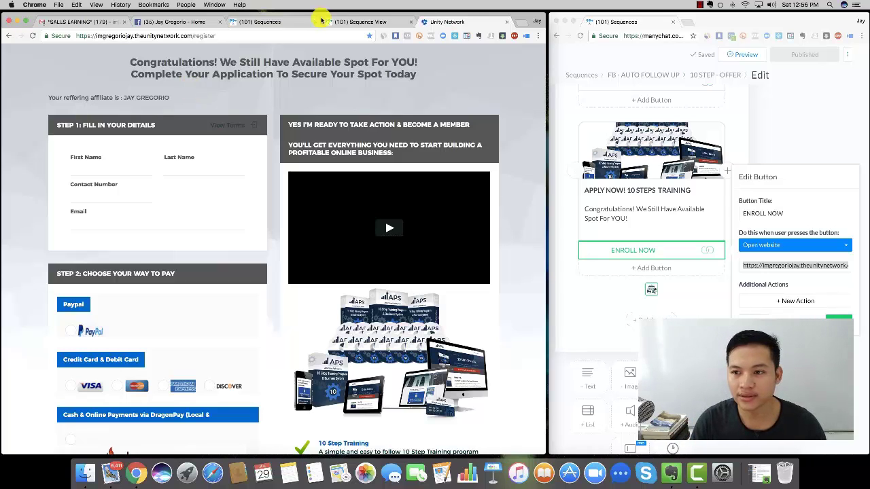
- Scroll through the registration page, then return to the FB - AUTO FOLLOW UP sequence list
left_click(700, 6)
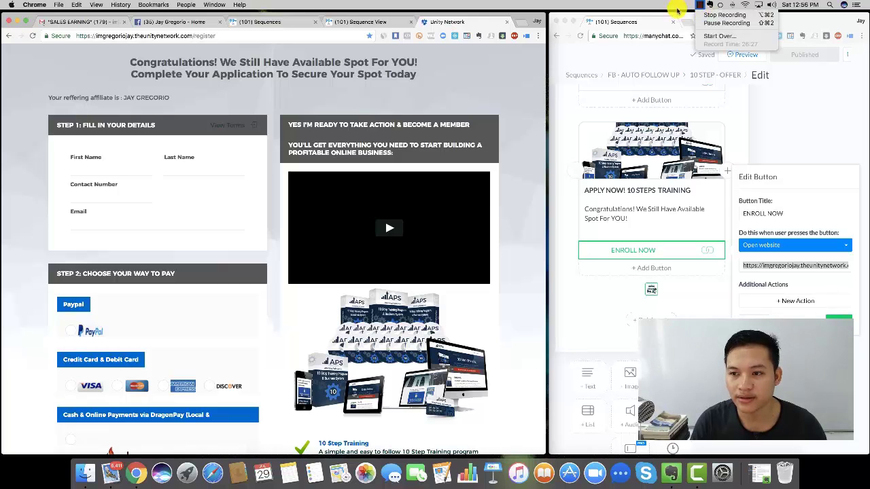
left_click(451, 72)
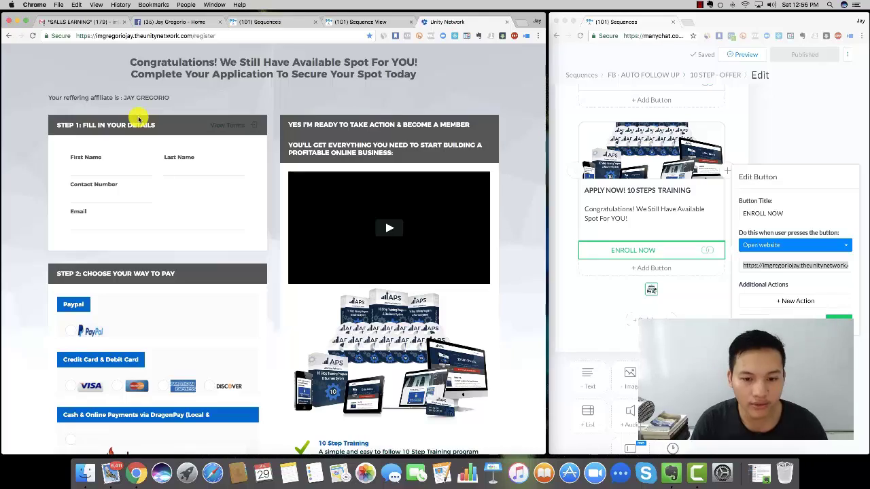
scroll(139, 119, "down", 10)
scroll(138, 120, "up", 5)
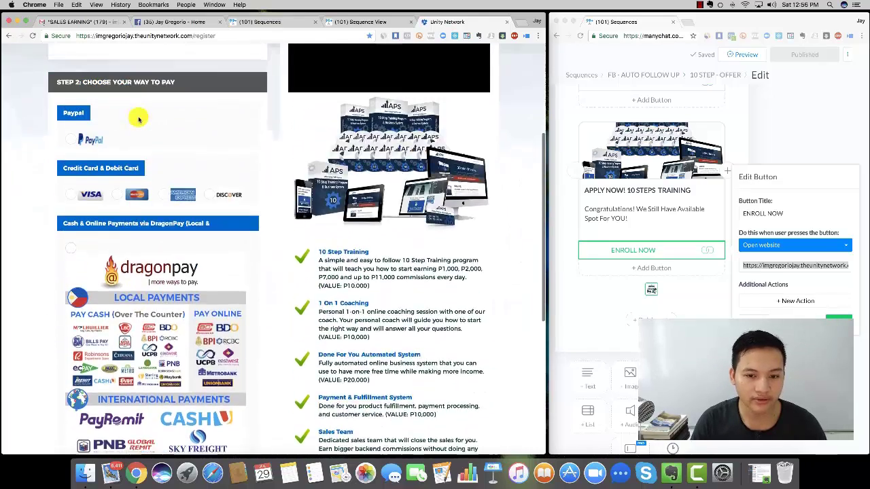
scroll(139, 120, "down", 1)
scroll(350, 231, "down", 2)
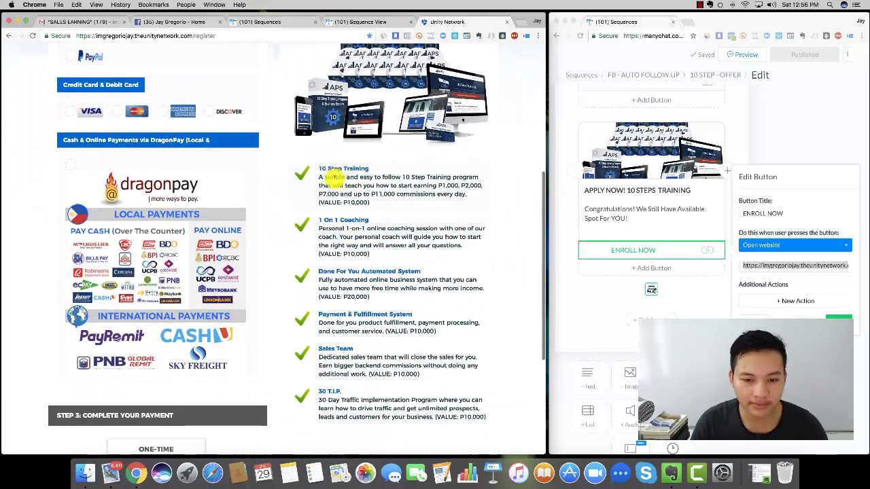
left_click_drag(319, 166, 400, 217)
left_click(394, 221)
scroll(389, 336, "down", 4)
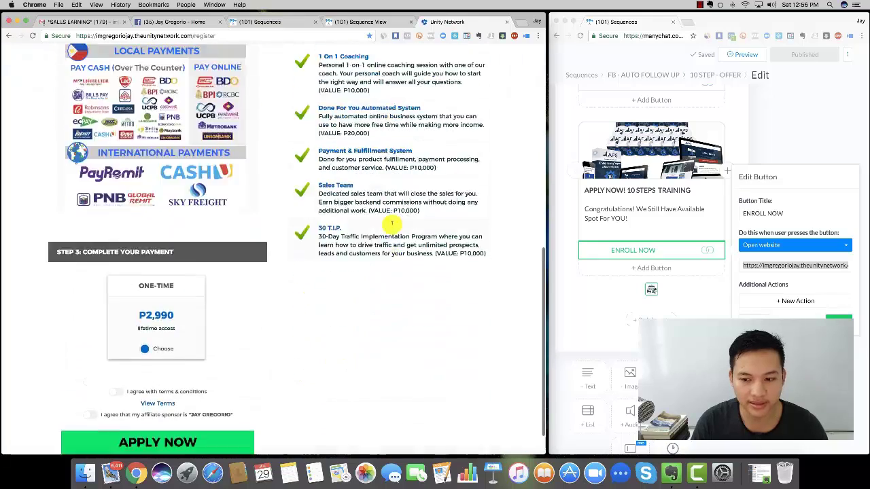
scroll(407, 306, "up", 10)
scroll(441, 209, "up", 2)
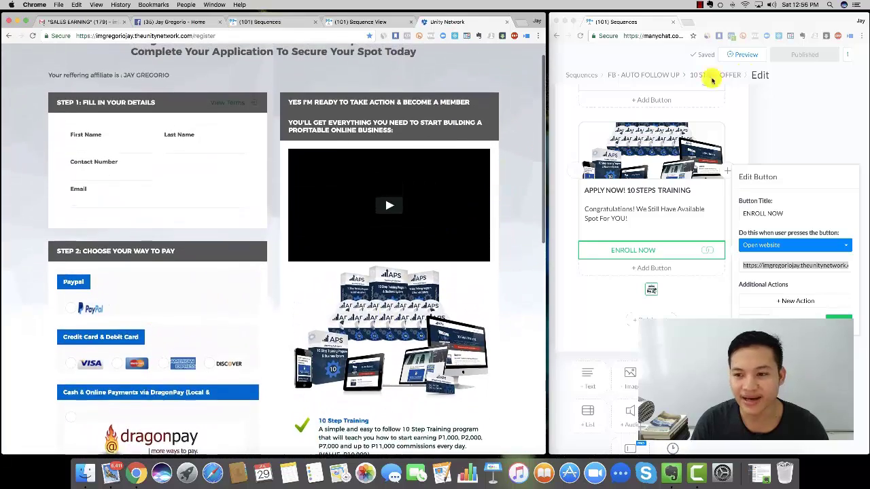
left_click(643, 75)
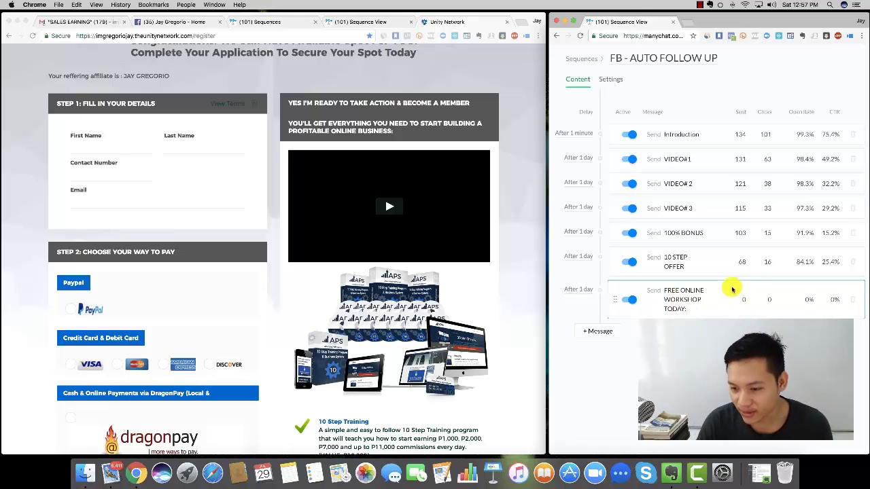
- Open the FREE ONLINE WORKSHOP TODAY message and read through its text
left_click(694, 311)
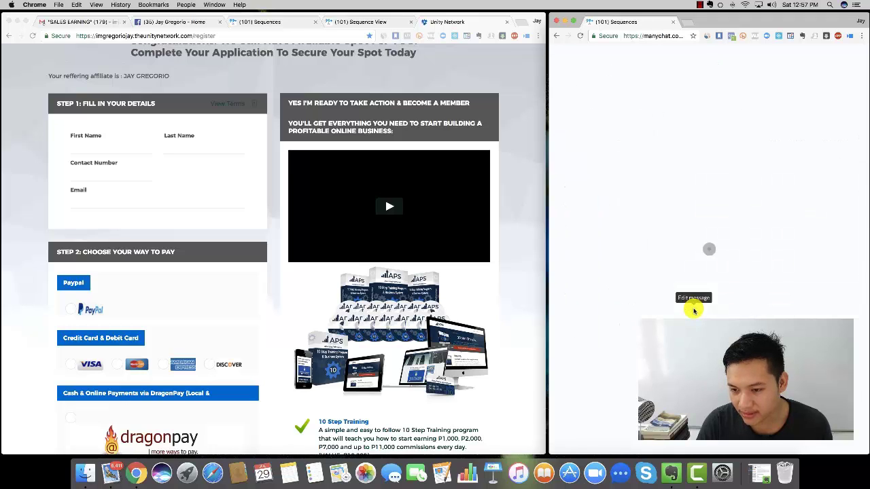
left_click(622, 295)
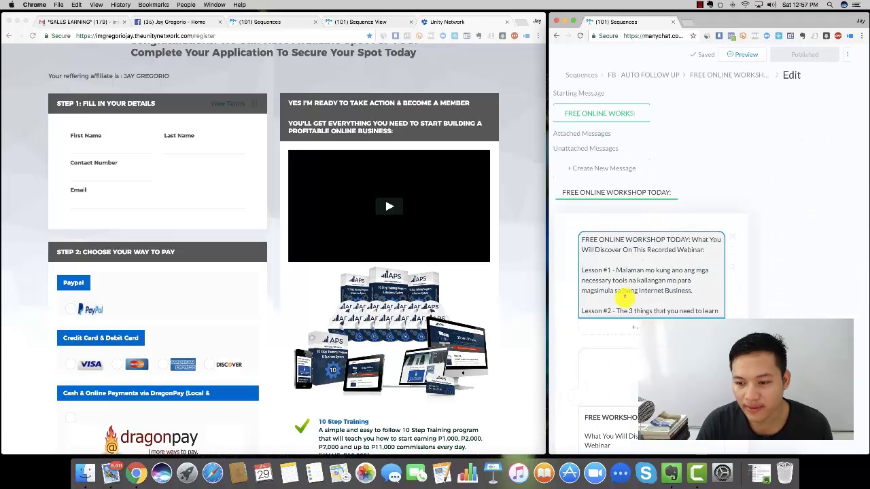
scroll(623, 296, "down", 3)
scroll(625, 297, "down", 5)
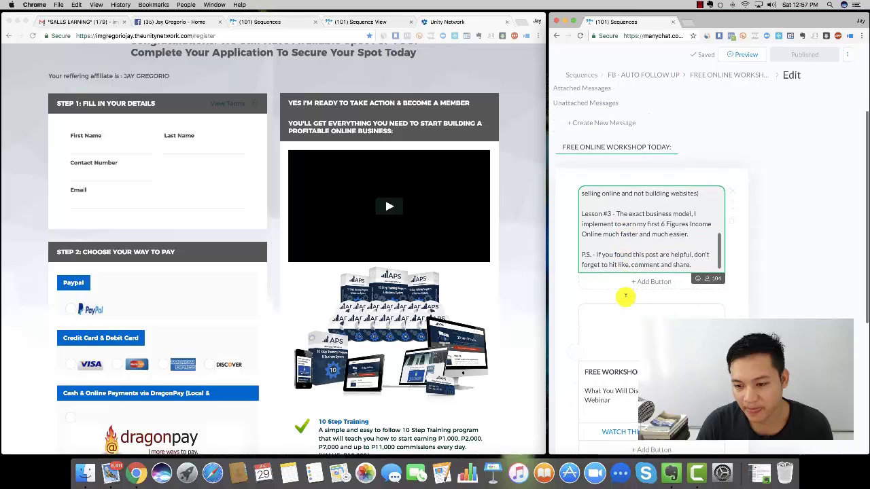
scroll(614, 277, "down", 2)
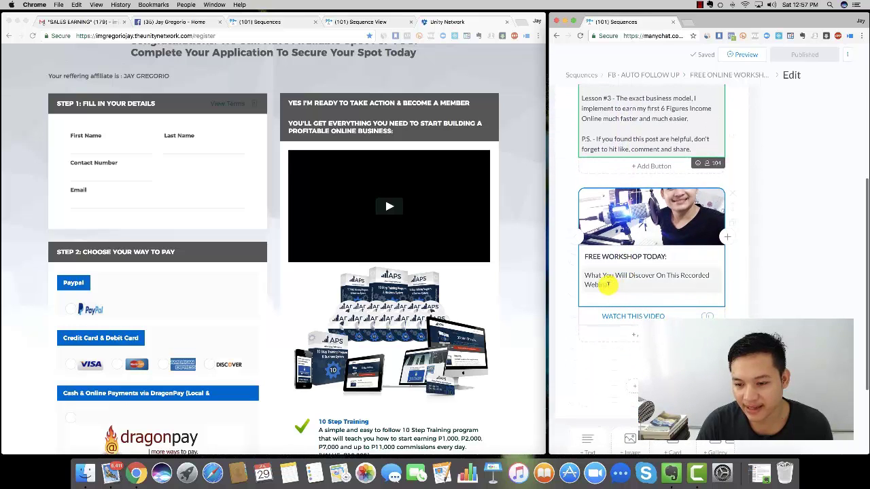
scroll(607, 284, "up", 3)
scroll(607, 284, "up", 6)
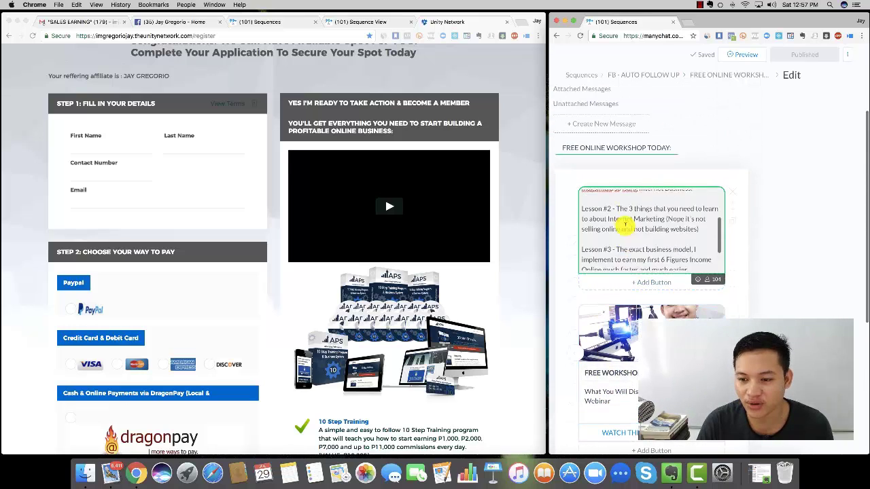
scroll(649, 278, "down", 5)
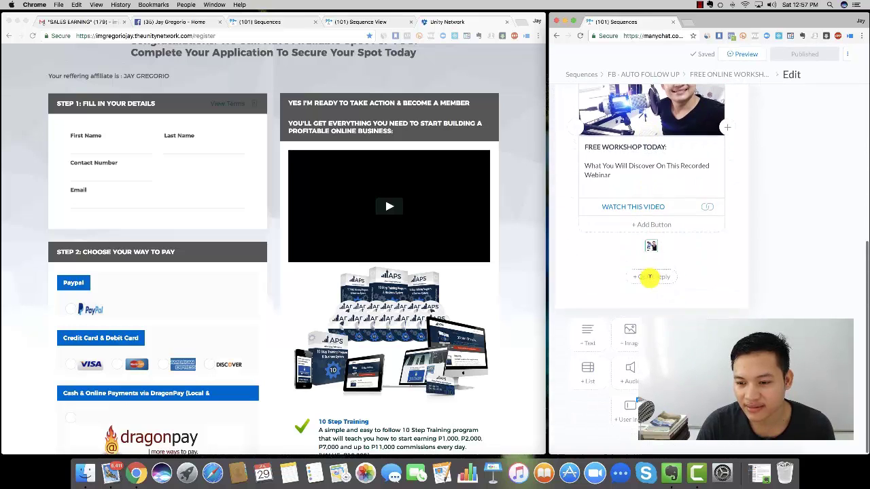
- Open the WATCH THIS VIDEO button's Facebook link in a new tab
left_click(696, 207)
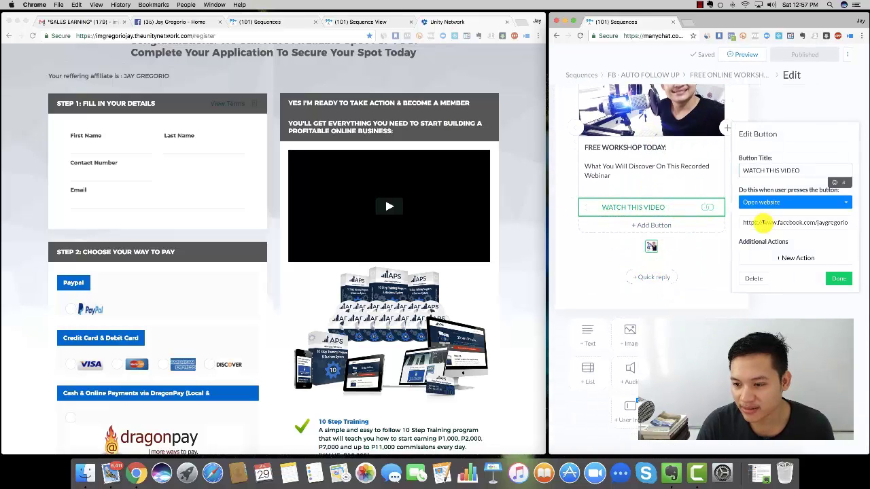
left_click_drag(746, 222, 867, 224)
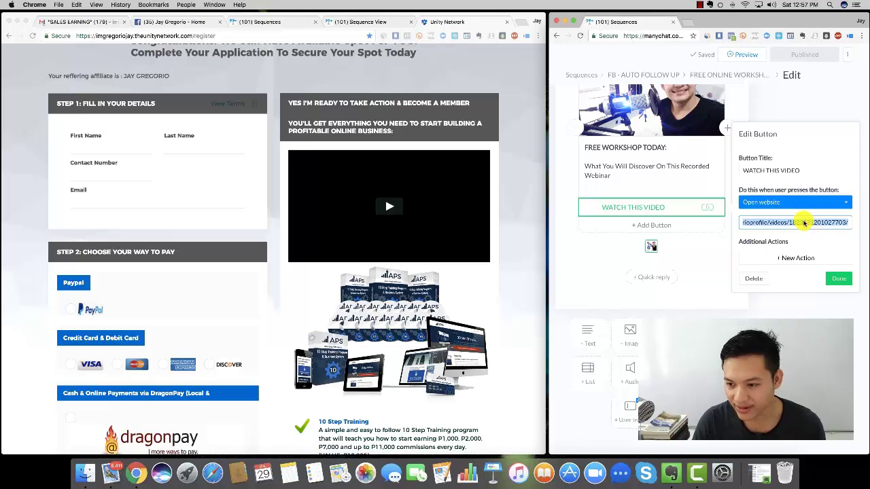
right_click(804, 223)
left_click(675, 306)
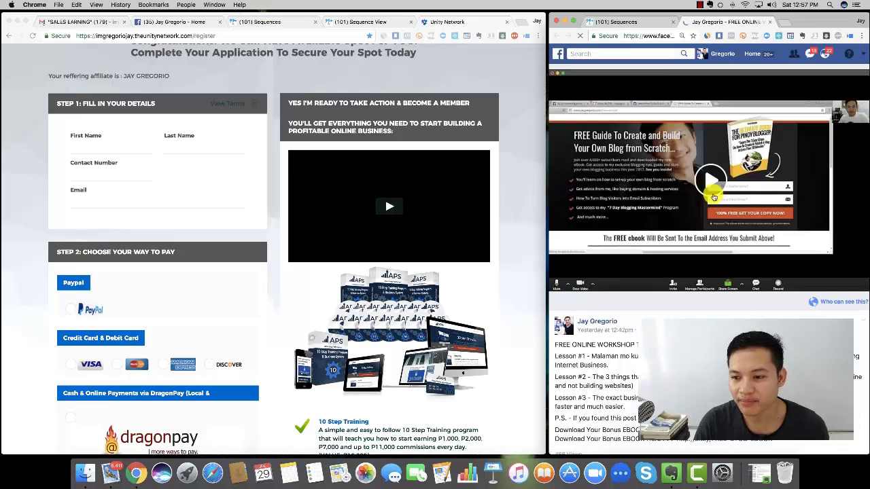
- Play the Facebook webinar video, then check the WATCH THIS VIDEO button's website link in ManyChat
left_click(710, 185)
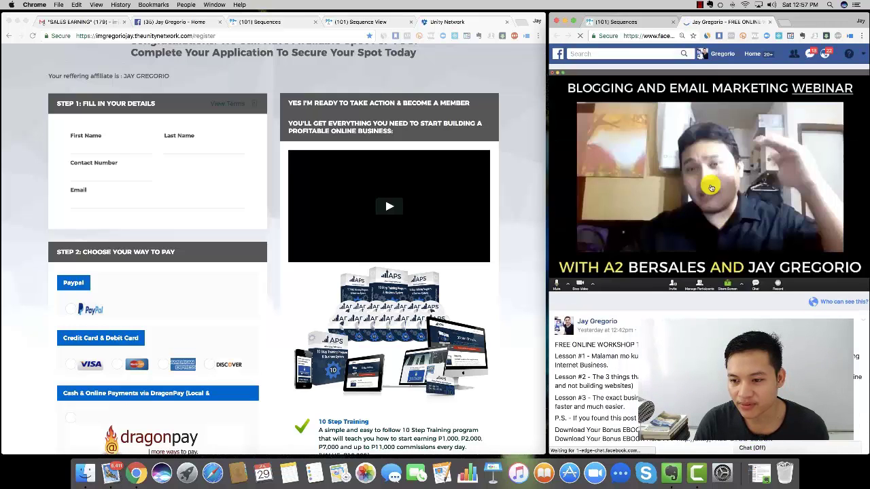
mouse_move(561, 280)
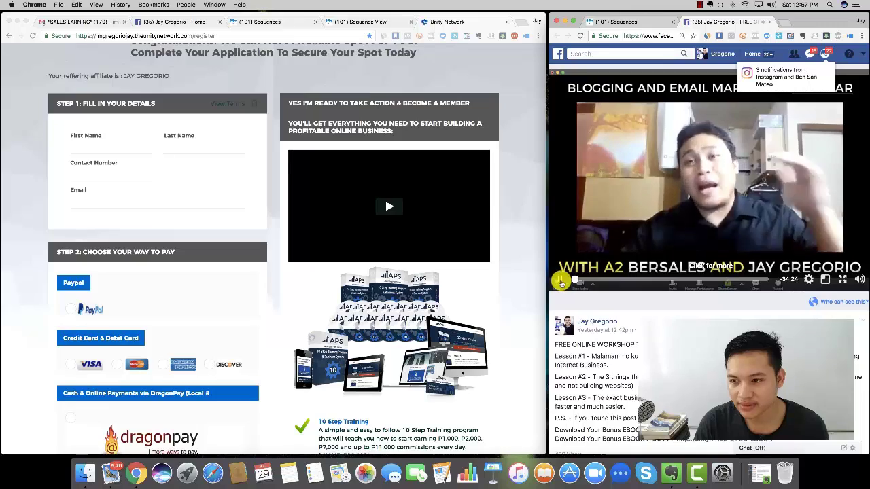
scroll(672, 212, "down", 5)
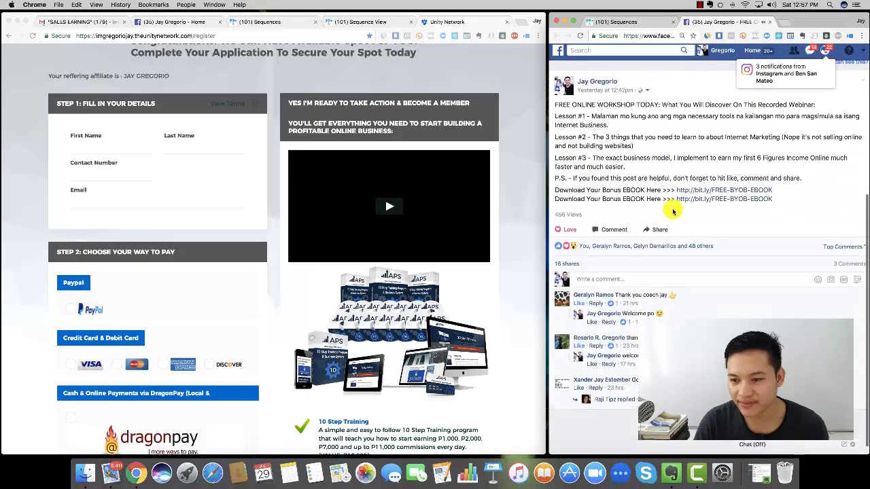
scroll(673, 212, "up", 3)
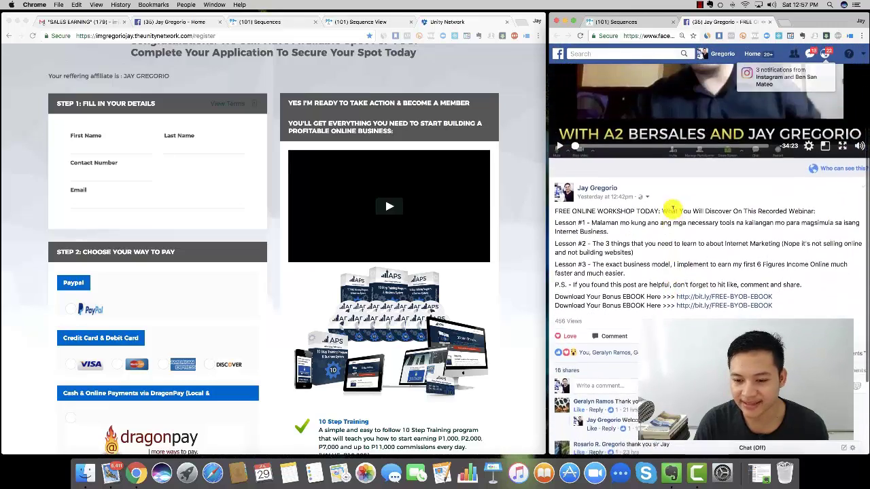
scroll(672, 208, "up", 3)
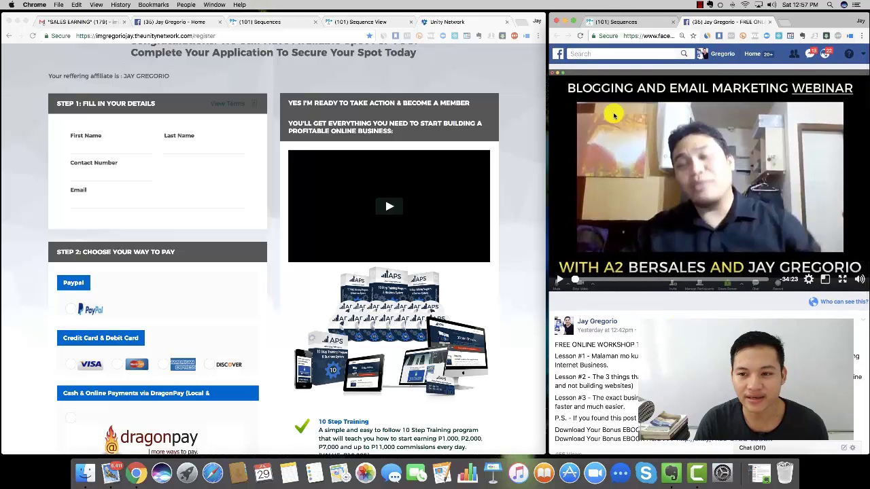
left_click(614, 21)
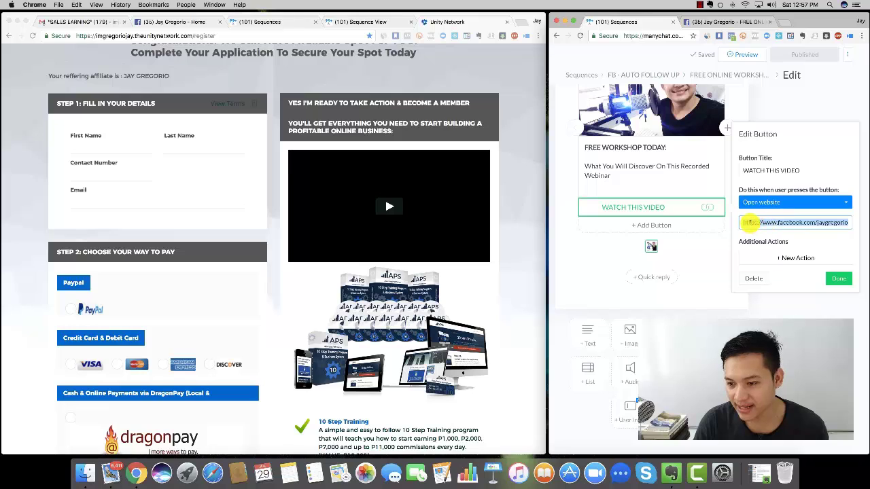
left_click(764, 222)
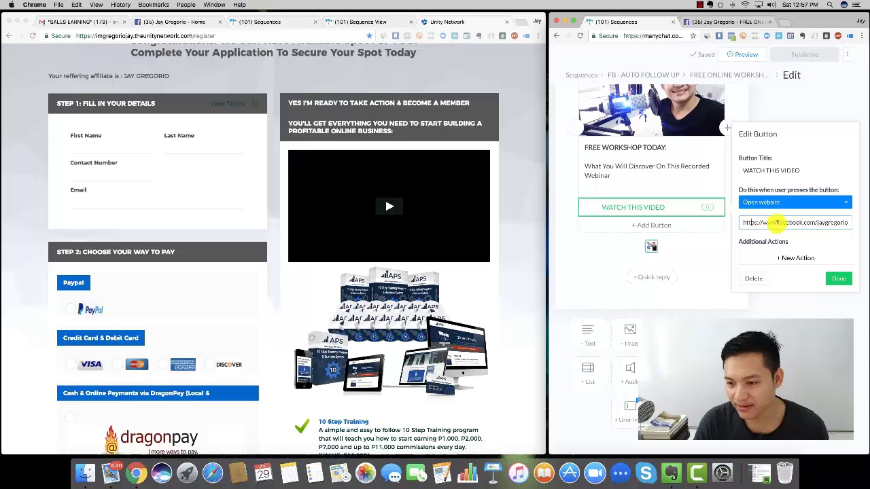
- Reveal the Facebook video's own URL and compare it with the button's facebook.com link
left_click(720, 22)
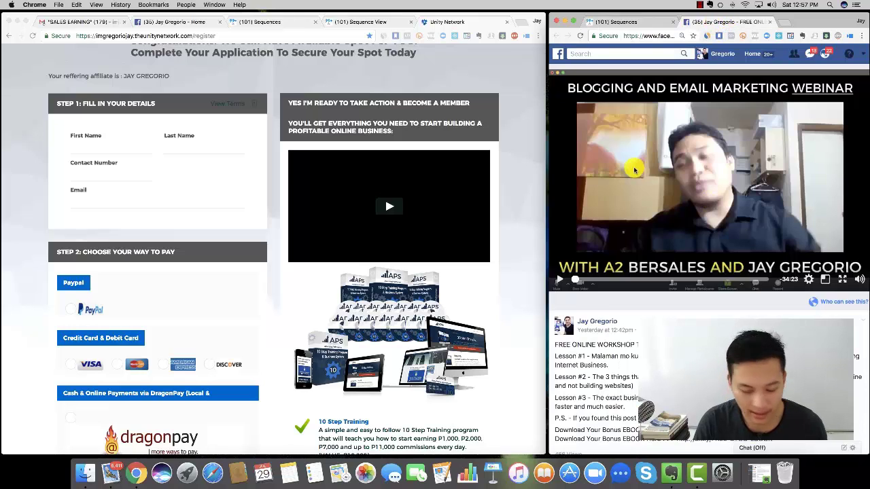
right_click(670, 222)
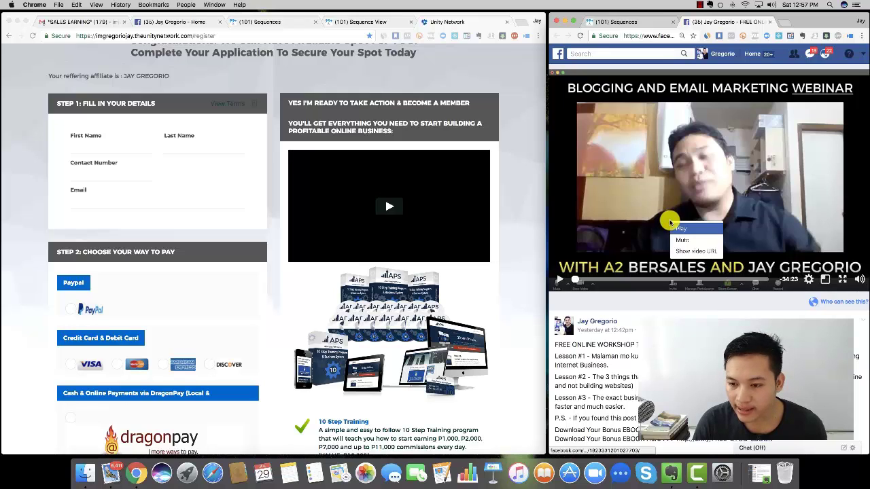
left_click(692, 251)
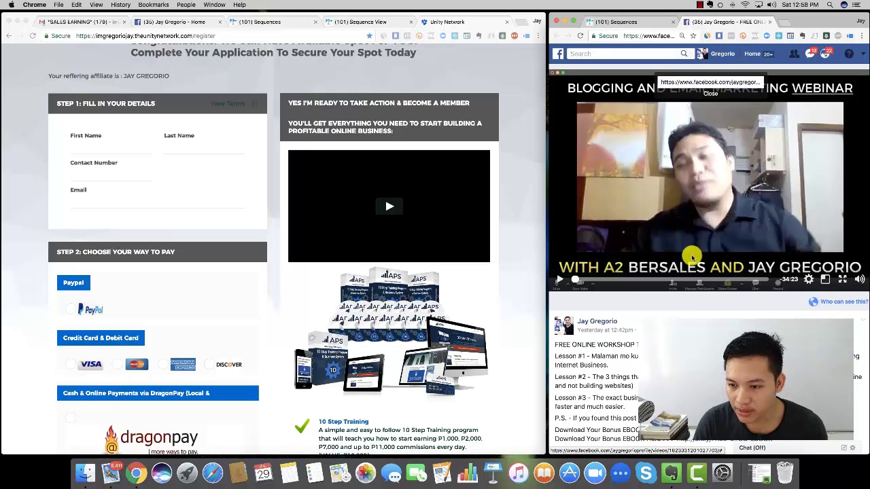
left_click(702, 80)
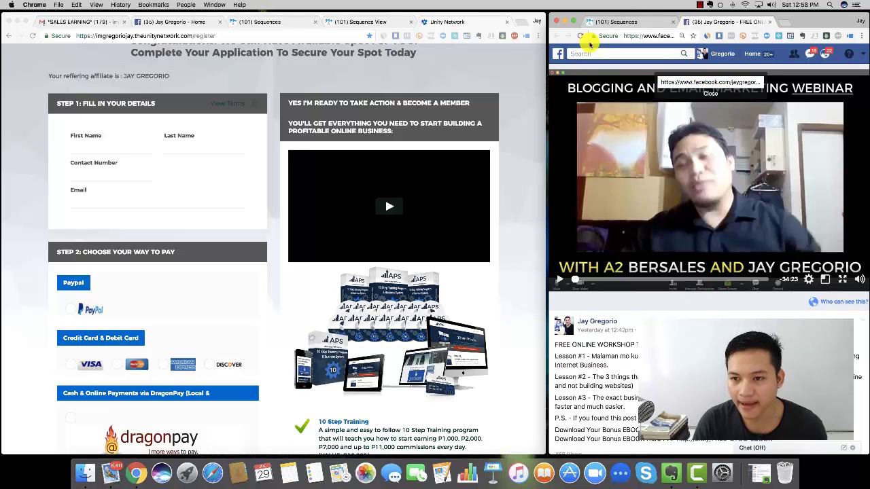
left_click(608, 22)
left_click(747, 219)
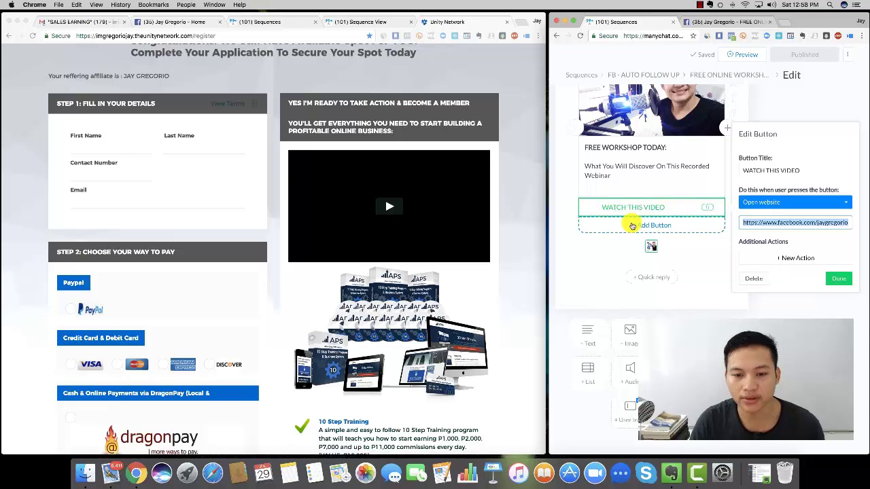
- Close the Unity Network registration tab and bring back the FB - AUTO FOLLOW UP sequence stats
left_click(503, 209)
left_click(506, 22)
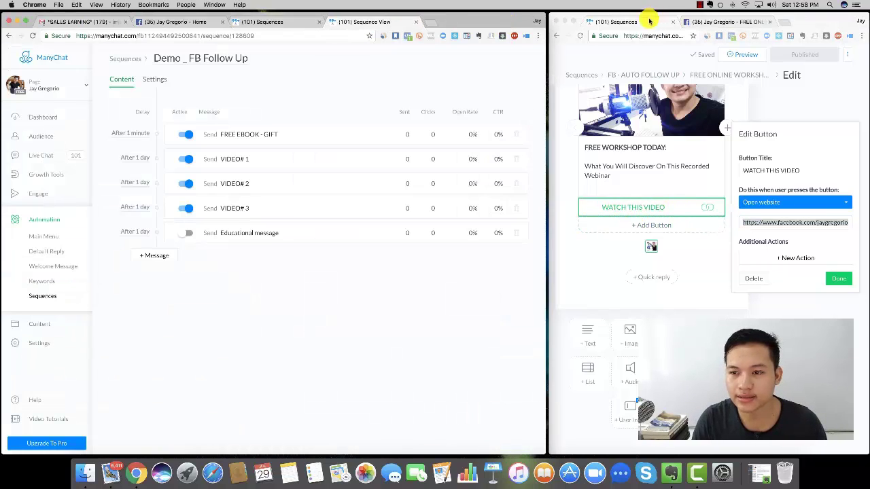
left_click(638, 26)
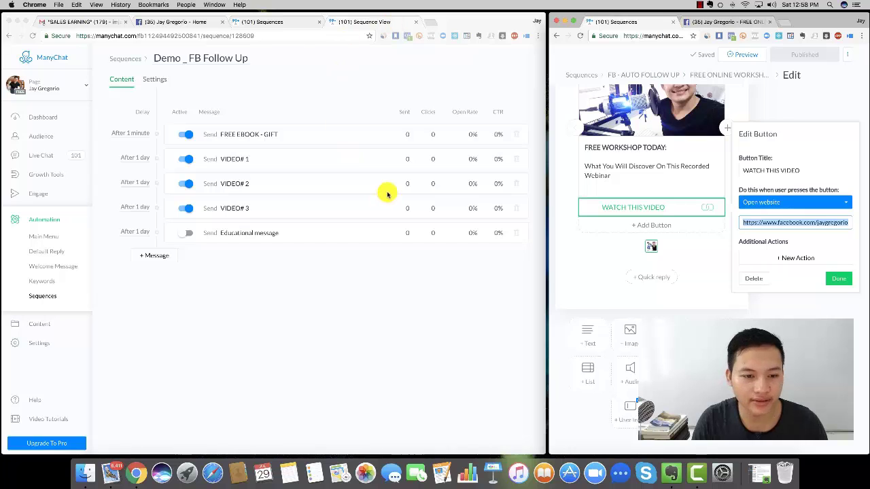
left_click(395, 351)
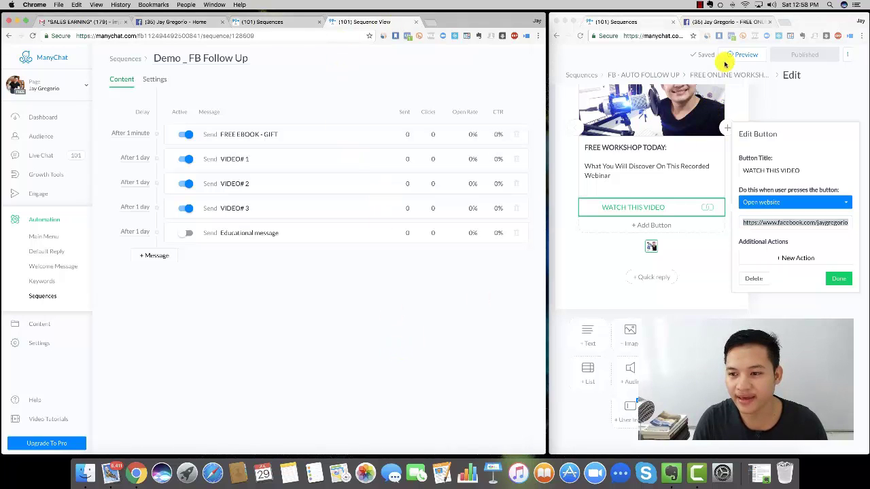
left_click(654, 78)
left_click(654, 78)
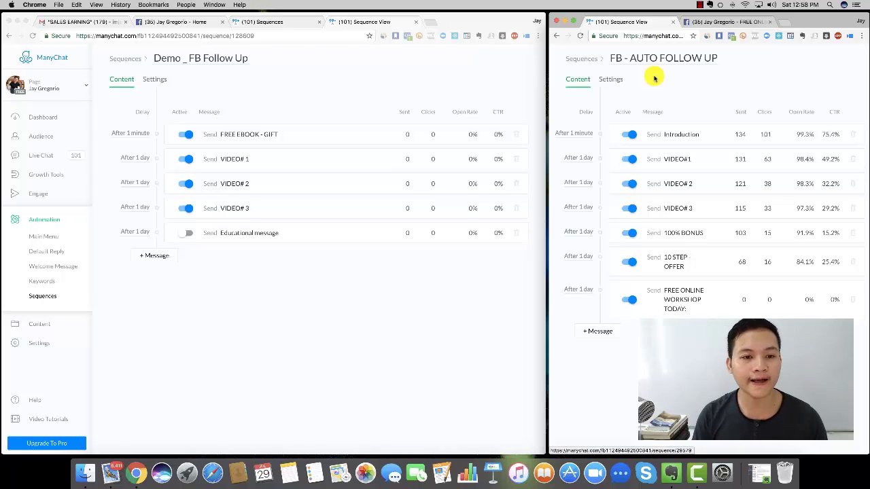
- Browse the Audience subscriber list, then view the Dashboard's 182 active subscribers figure
left_click(49, 139)
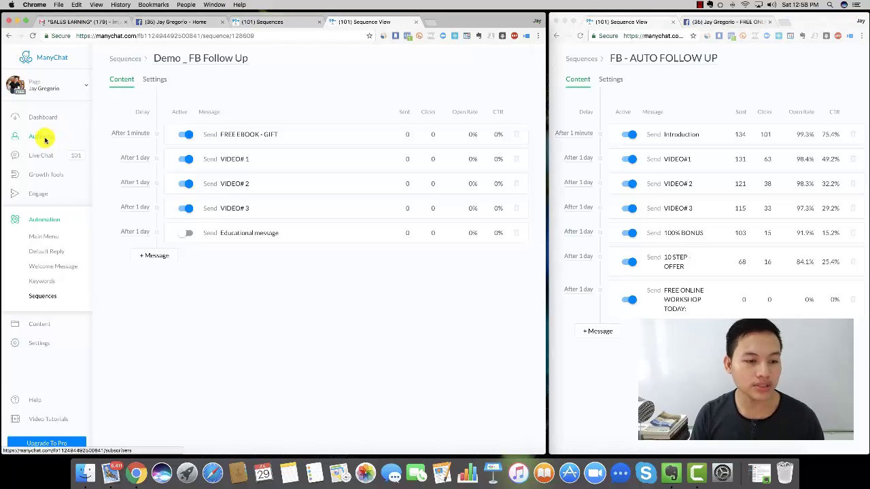
left_click(45, 139)
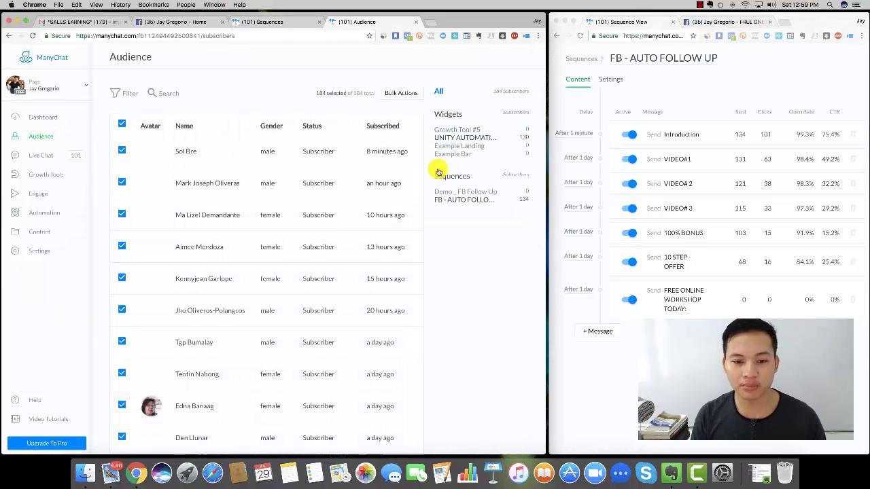
scroll(332, 170, "down", 10)
scroll(333, 171, "up", 10)
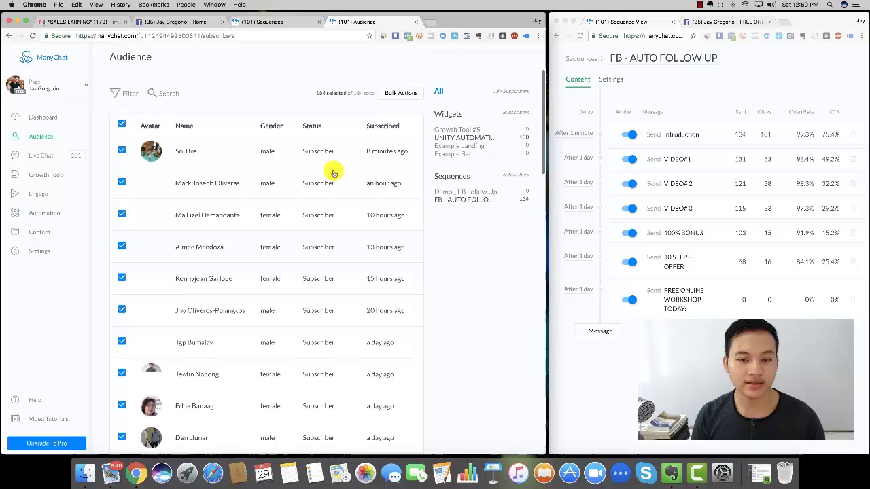
left_click(42, 118)
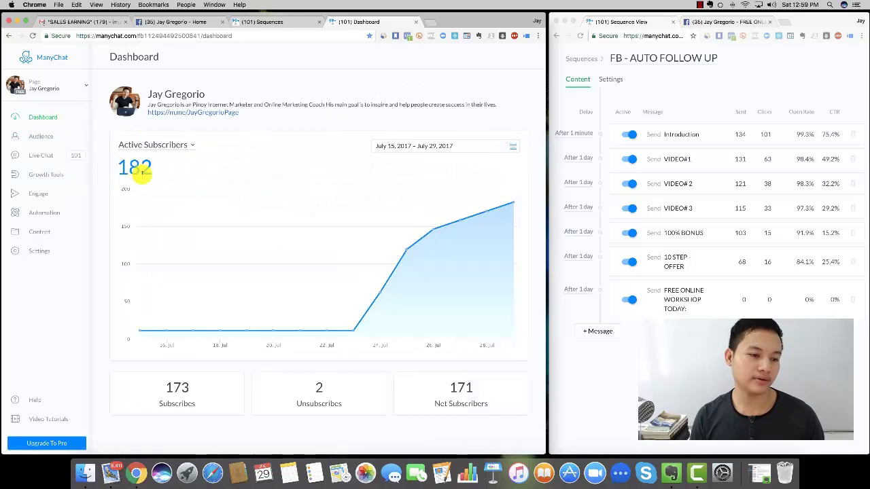
mouse_move(419, 197)
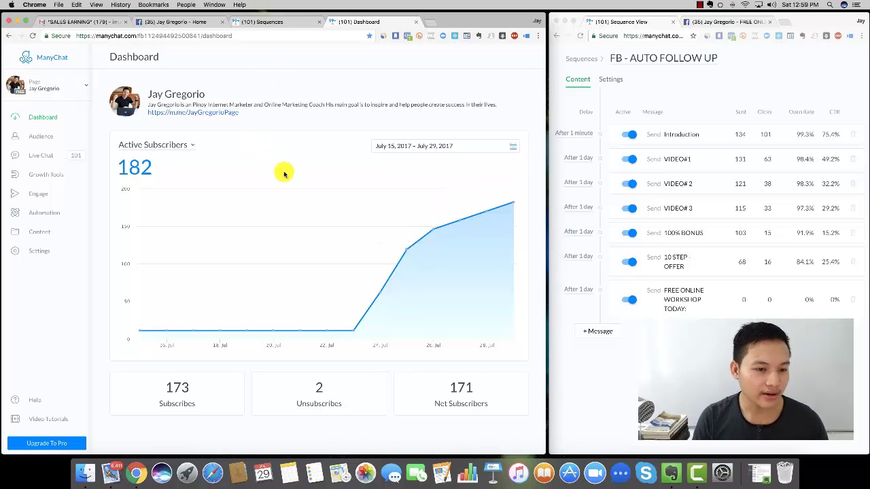
left_click_drag(141, 168, 188, 171)
left_click(217, 172)
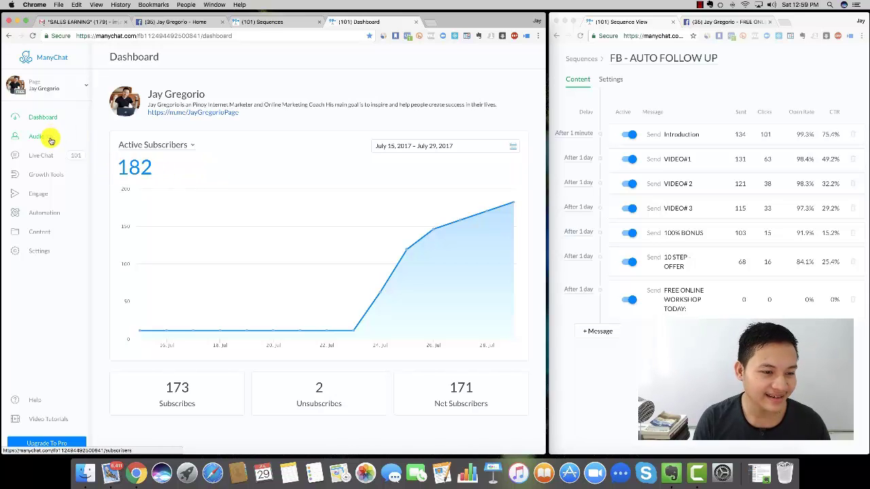
- Open Live Chat and scroll through the subscriber conversation list
left_click(46, 158)
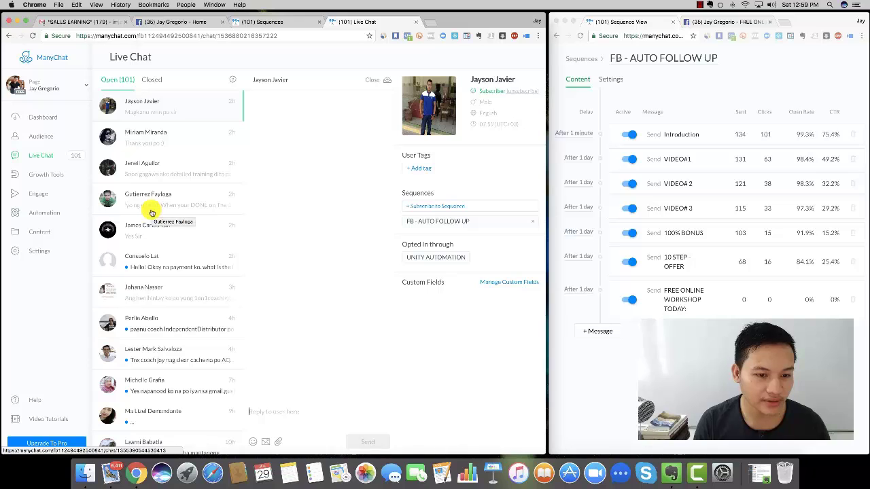
scroll(152, 212, "down", 3)
scroll(152, 213, "down", 1)
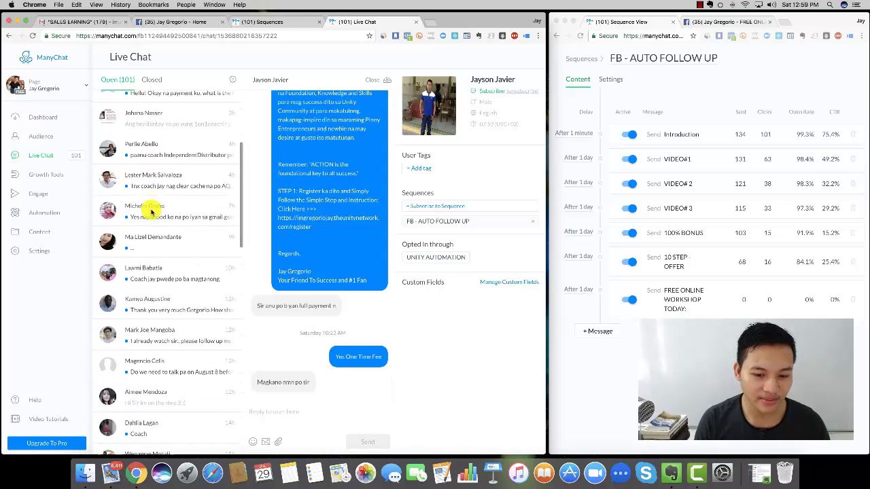
scroll(146, 204, "up", 6)
scroll(307, 211, "up", 2)
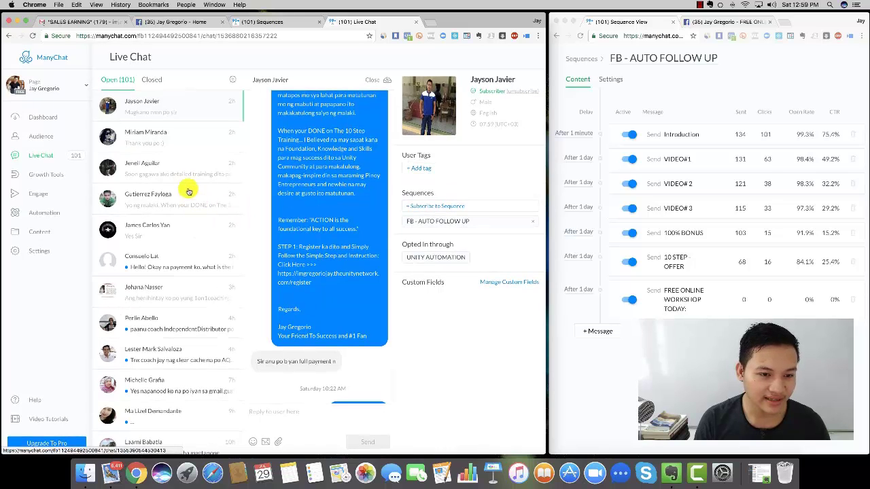
- Read the second subscriber's conversation, then view Growth Tools with Growth Tool #4's 224 opt-ins
left_click(161, 143)
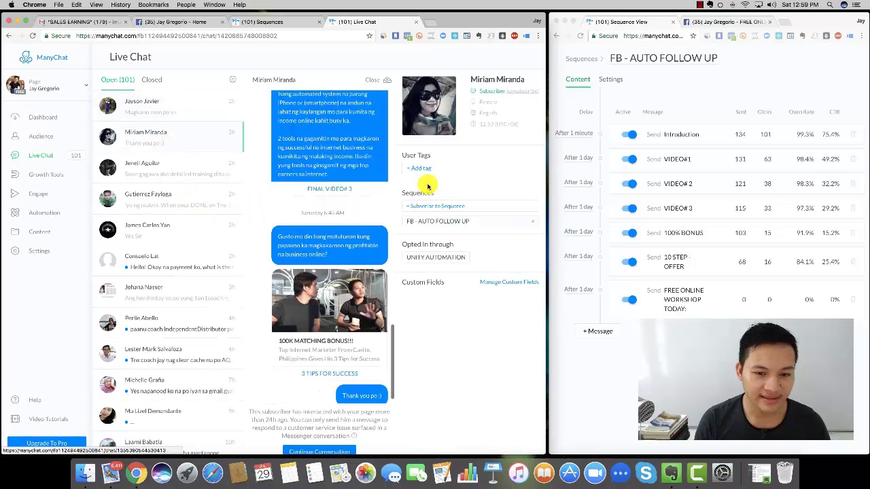
scroll(349, 197, "down", 1)
scroll(186, 208, "down", 3)
scroll(186, 212, "down", 8)
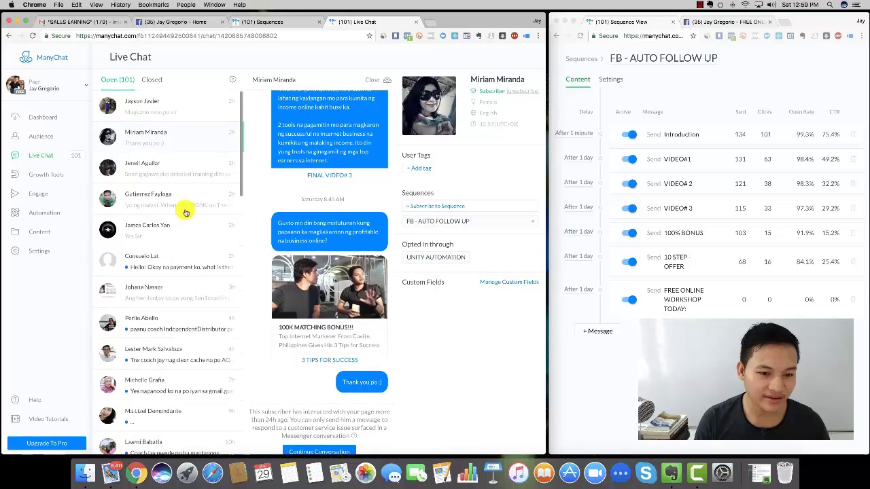
scroll(185, 212, "down", 10)
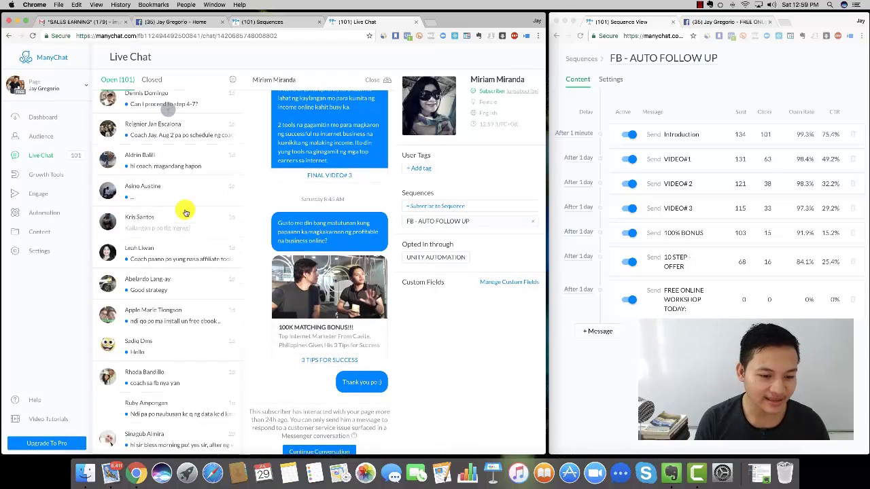
scroll(186, 212, "up", 2)
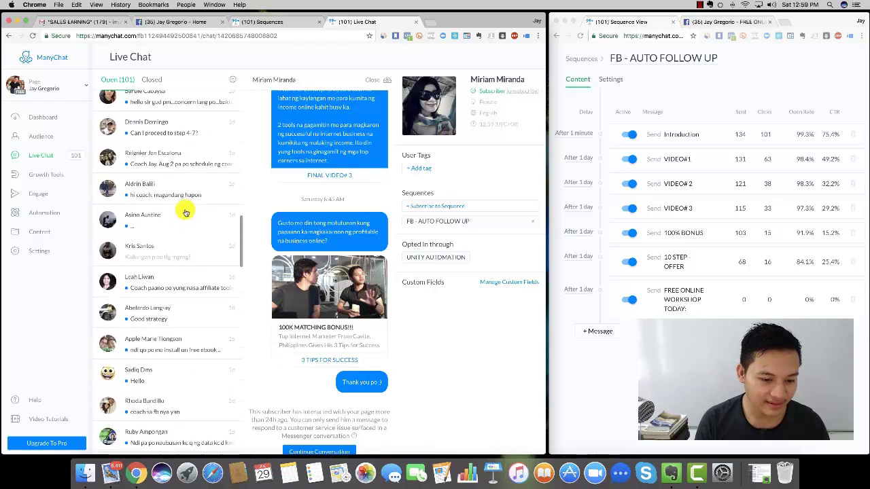
scroll(185, 212, "up", 10)
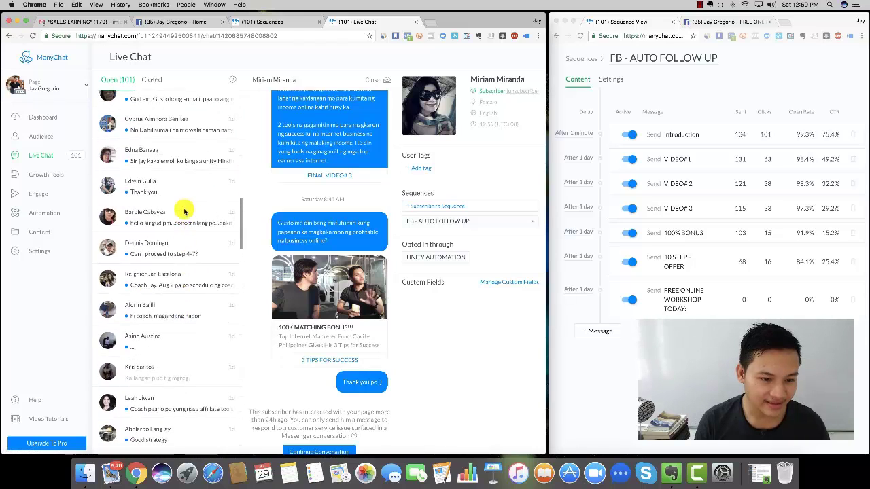
scroll(183, 211, "up", 4)
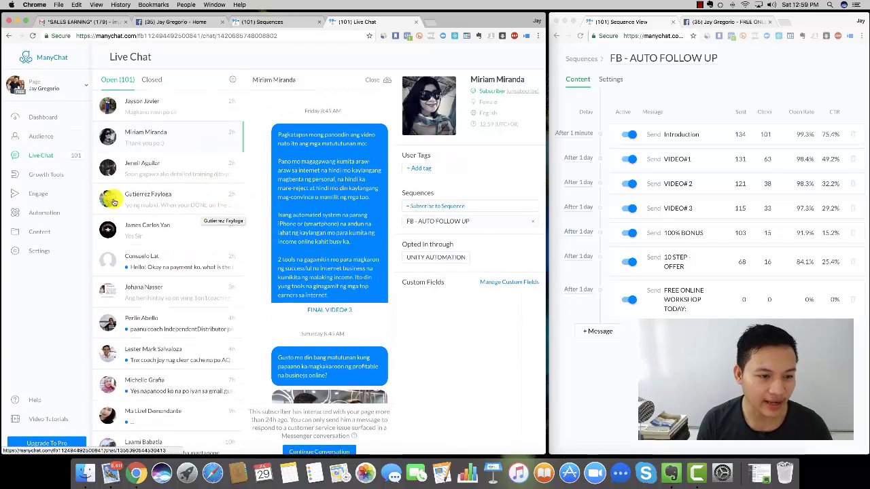
left_click(52, 175)
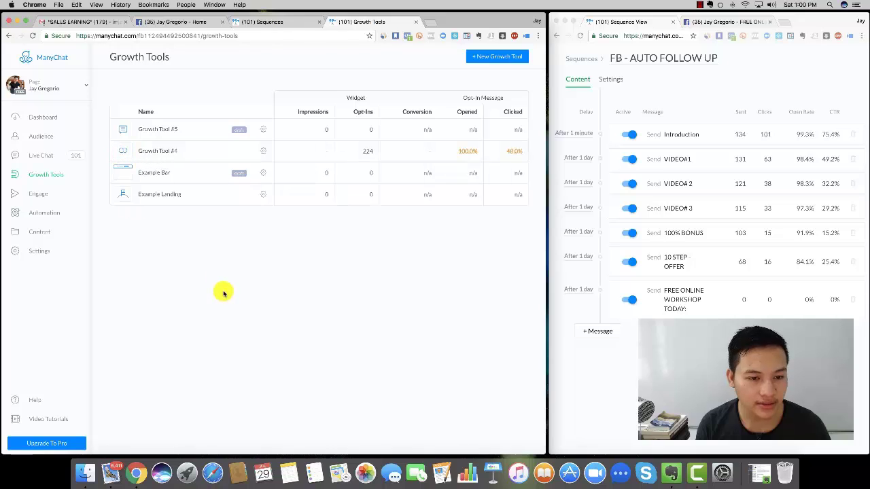
- Look at Growth Tool #4, then try a new growth tool and dismiss the 4/4 limit warning
left_click(123, 153)
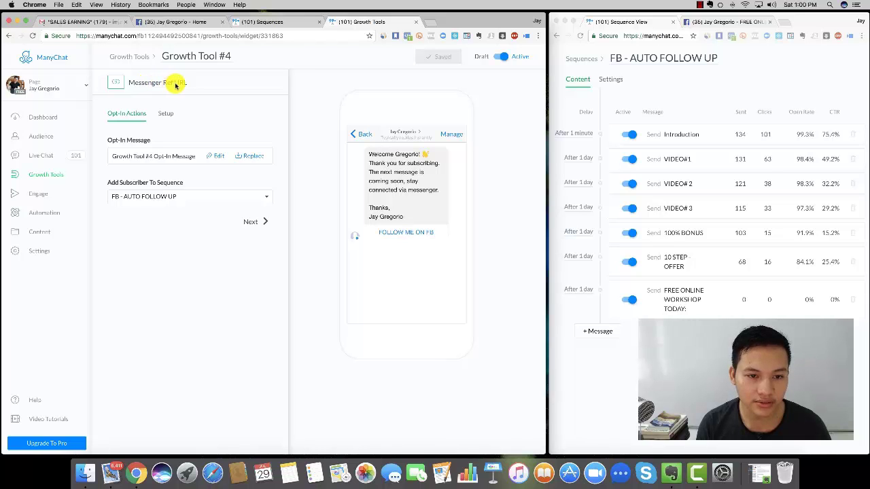
left_click(128, 57)
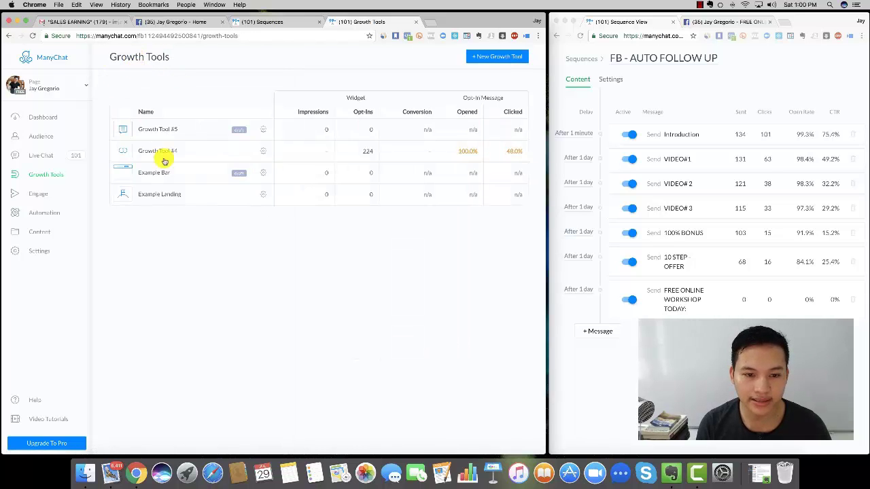
left_click(480, 59)
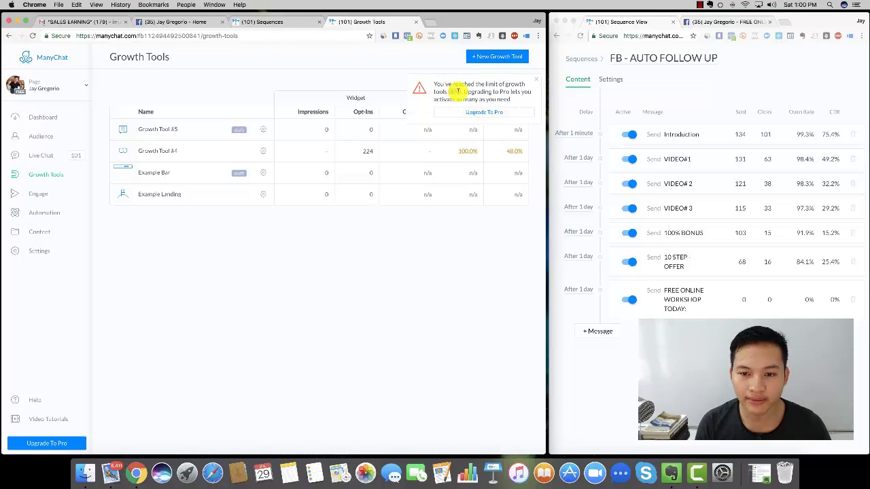
double_click(459, 91)
left_click(535, 83)
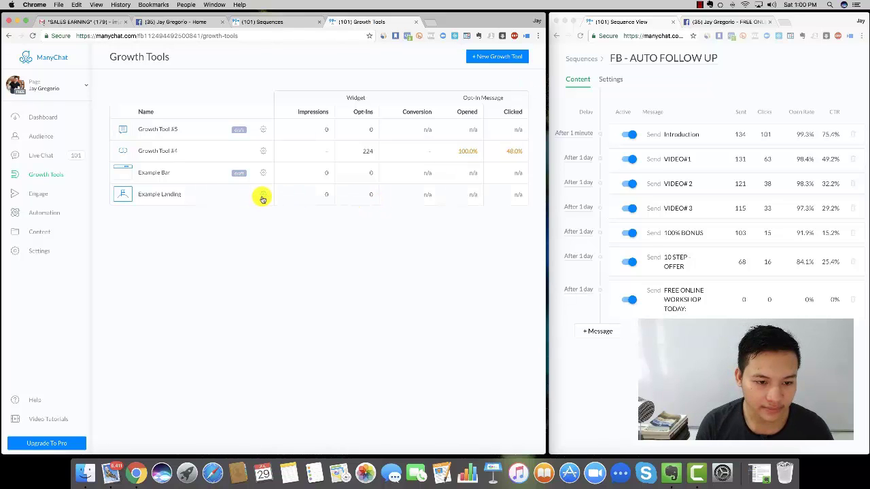
- Delete the Example Bar growth tool, then start and abandon a new growth tool
left_click(263, 174)
left_click(239, 222)
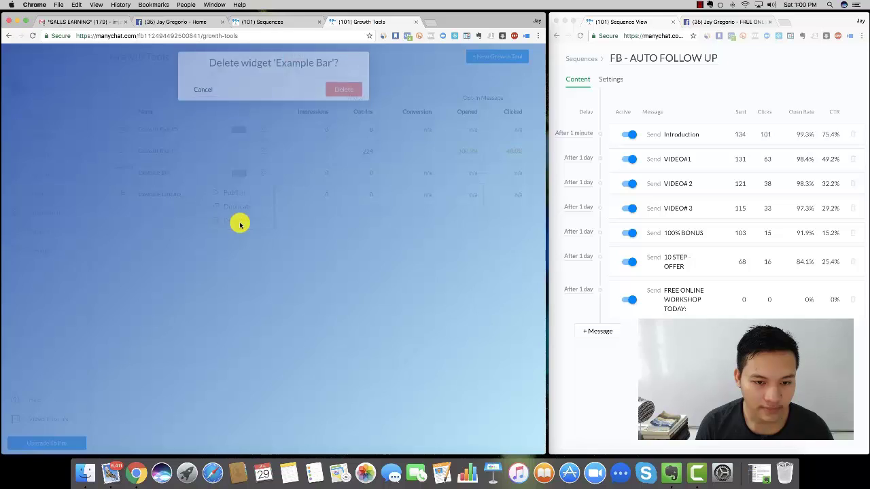
left_click(343, 90)
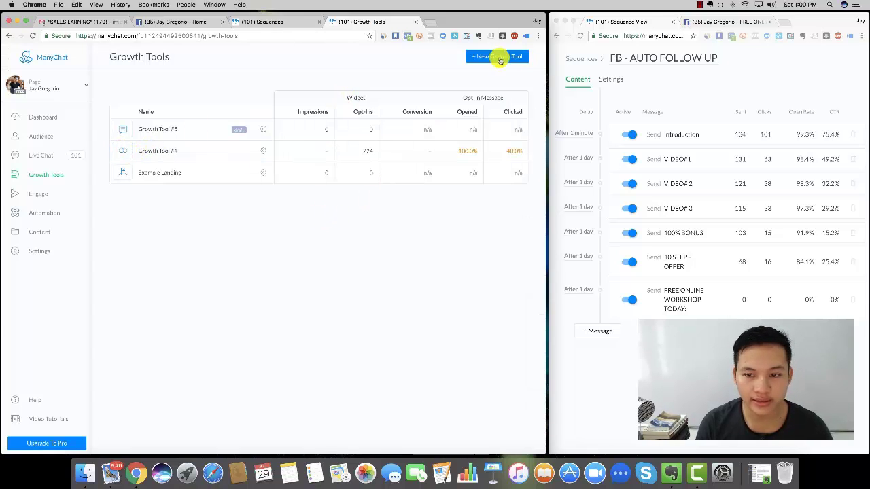
left_click(499, 58)
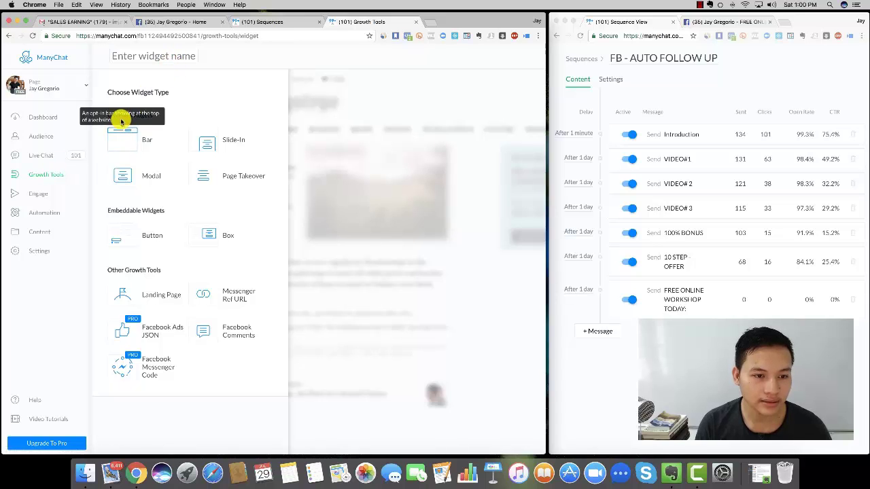
left_click(45, 178)
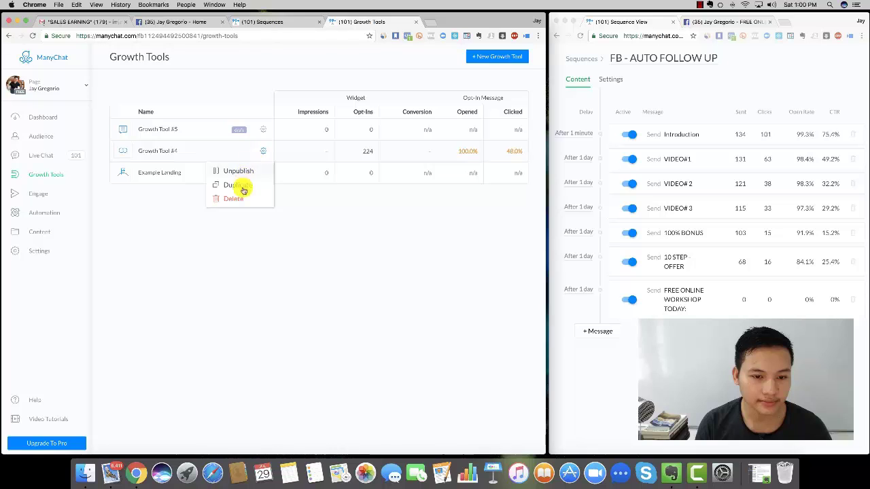
left_click(156, 152)
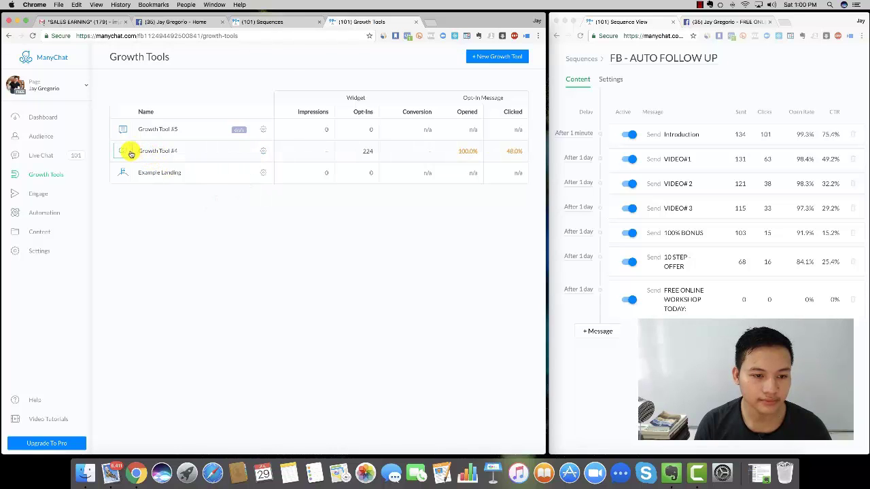
- Rename Growth Tool #4 to 'Messenger URL' and save it
left_click(128, 150)
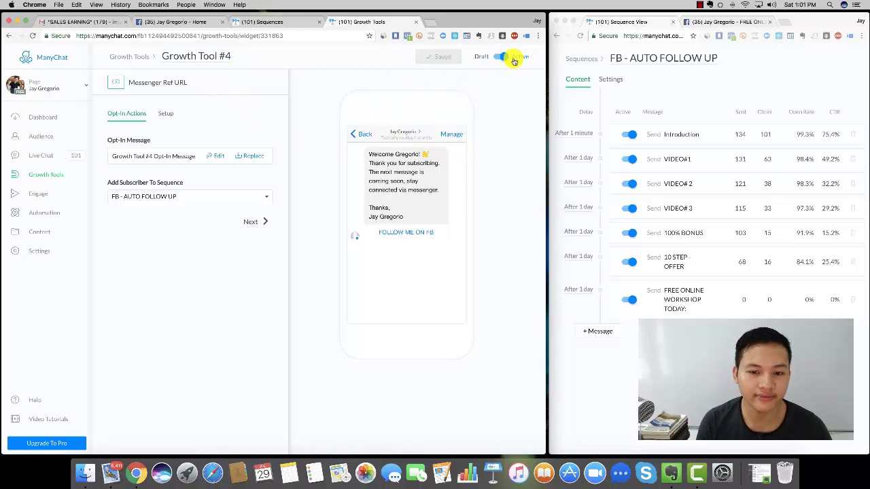
triple_click(193, 58)
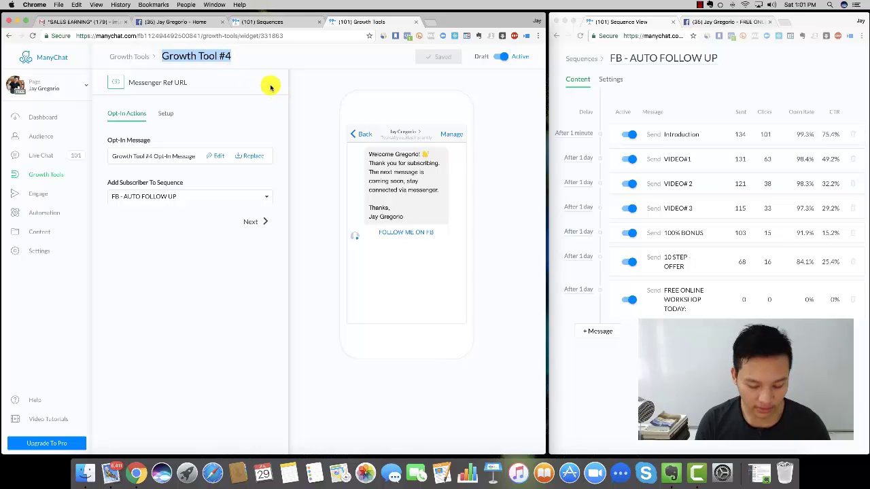
type("Messenger URL")
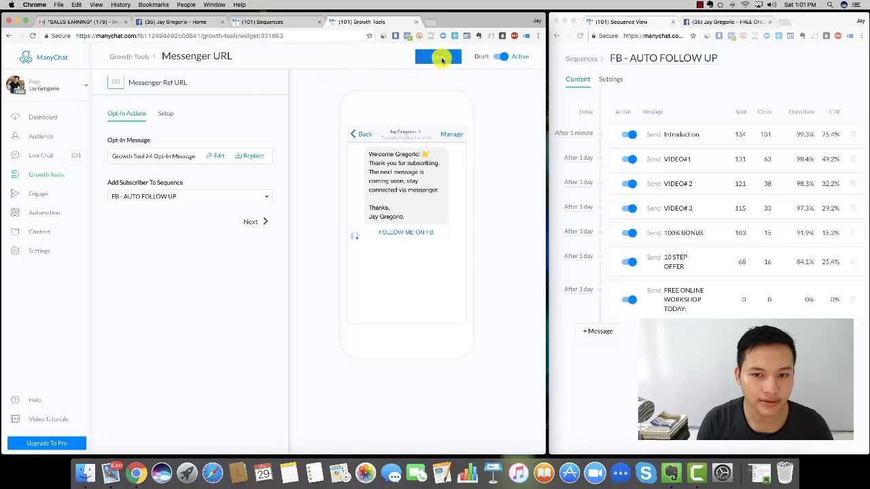
left_click(440, 58)
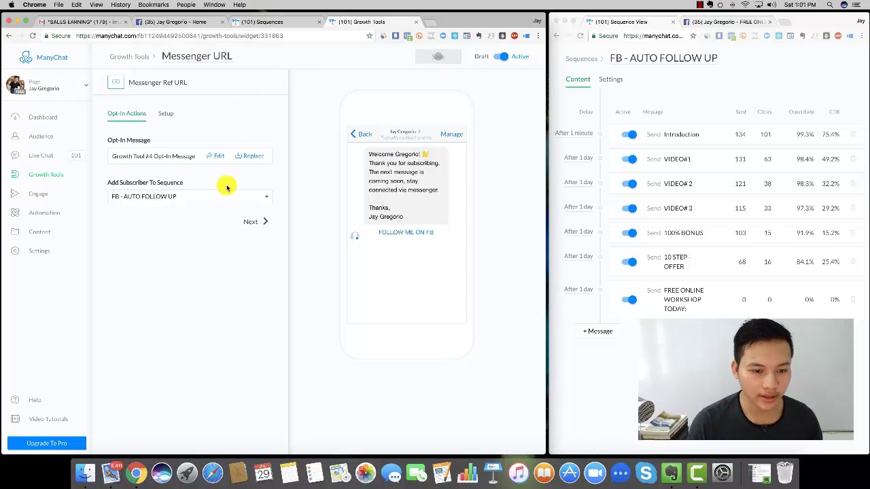
- Keep the opt-in sequence on FB - AUTO FOLLOW UP after briefly trying Demo _ FB Follow Up
left_click(175, 196)
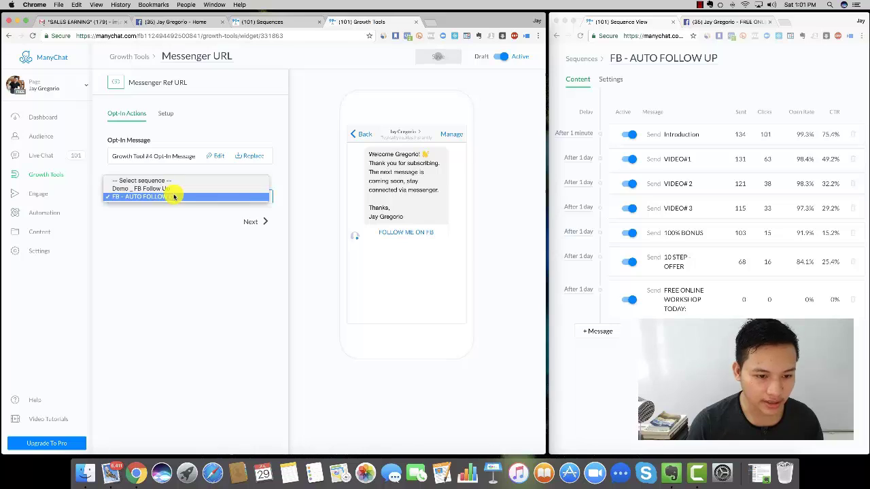
left_click(127, 188)
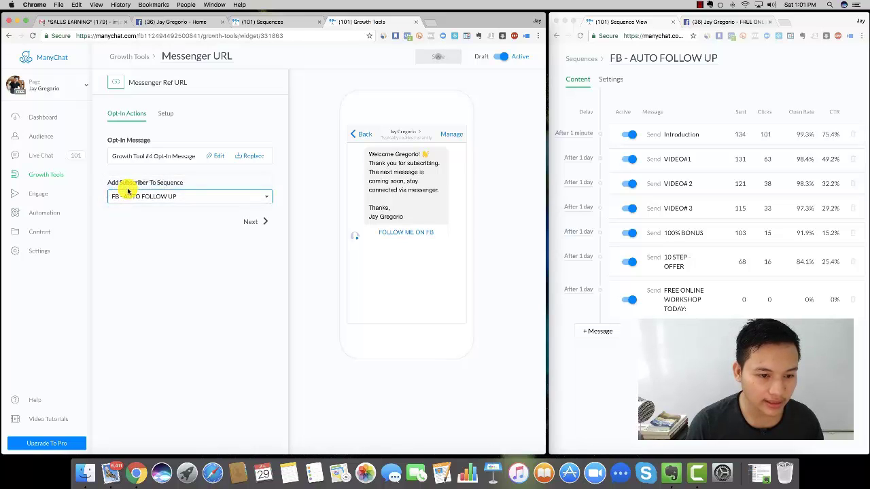
left_click(140, 198)
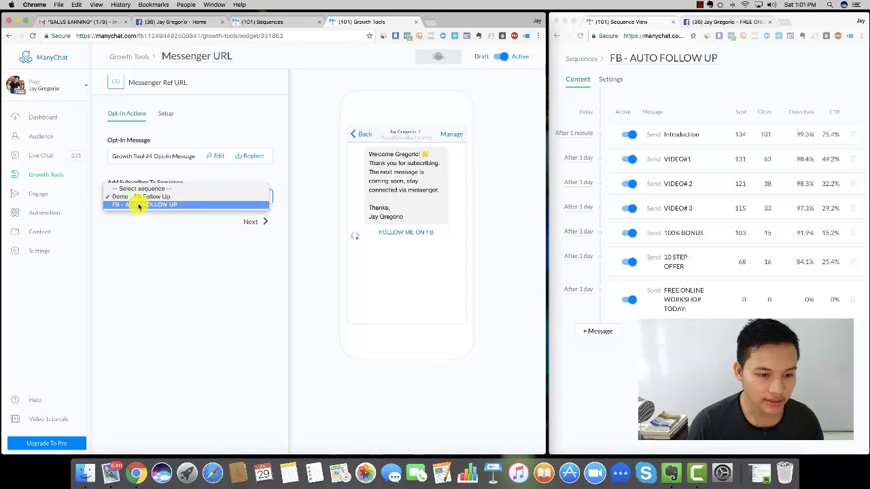
left_click(135, 205)
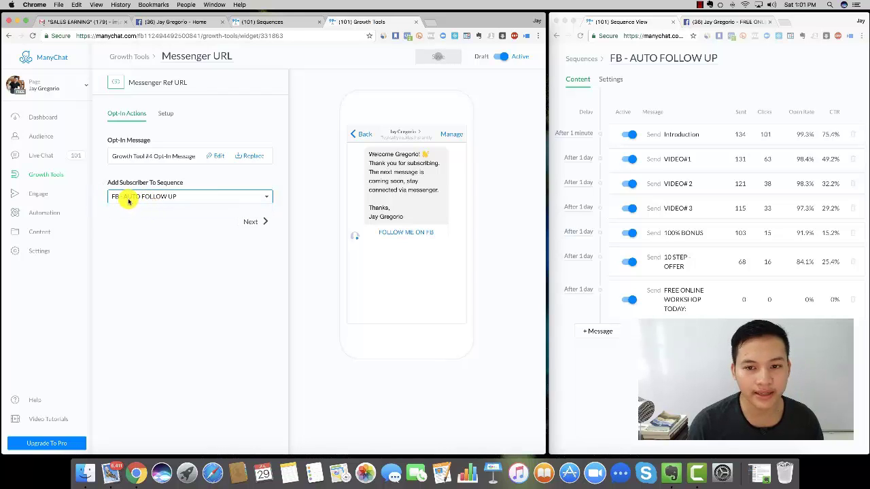
- Review Growth Tool #4's ref URL setup, then leave the editor without saving
left_click(256, 223)
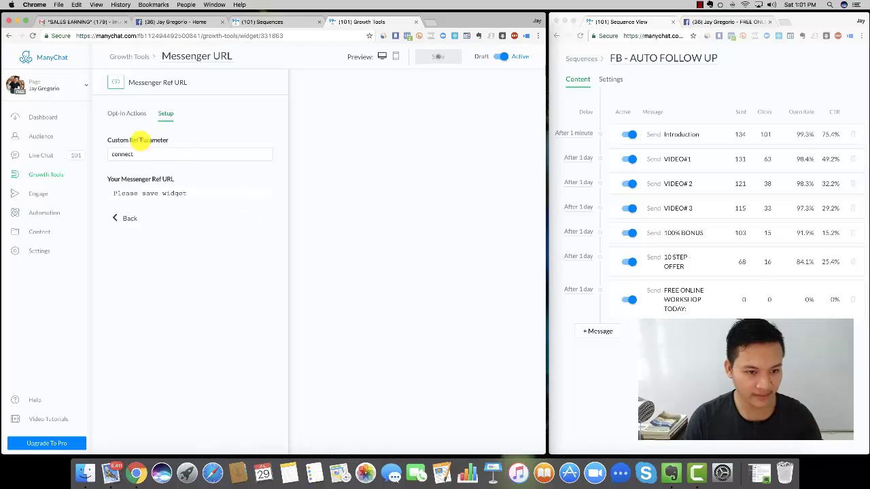
left_click(147, 155)
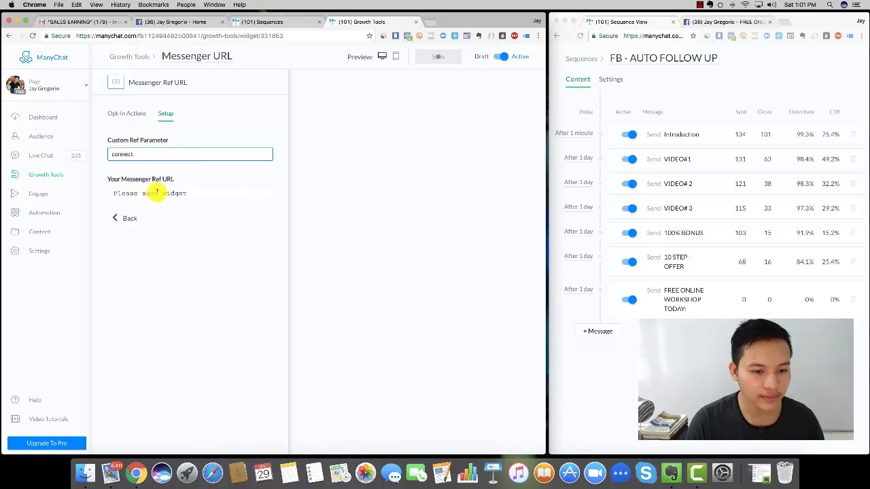
left_click(122, 218)
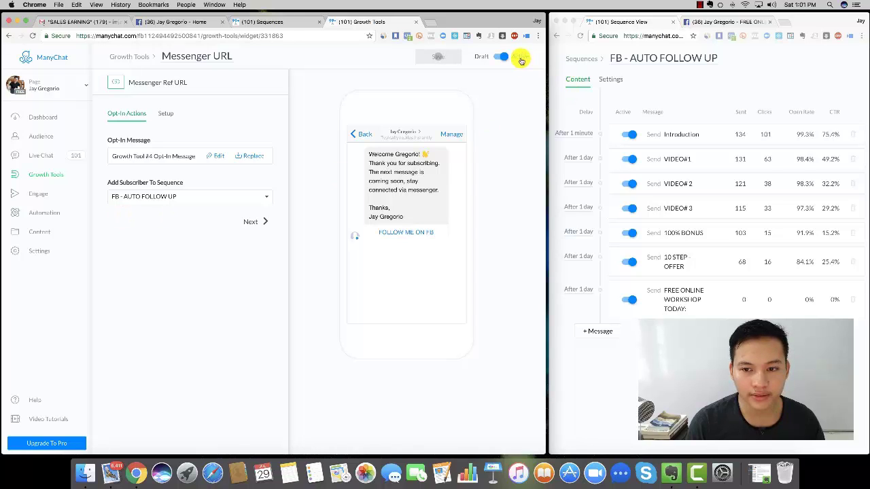
left_click(168, 114)
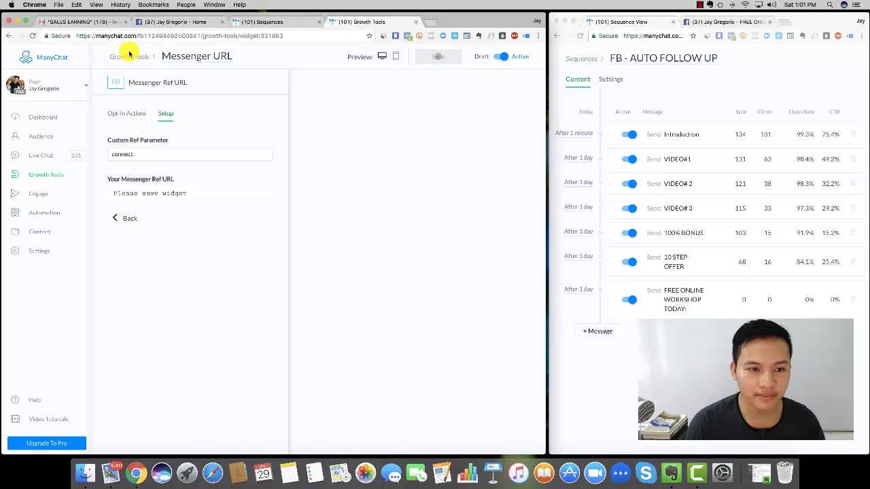
left_click(129, 55)
left_click(356, 86)
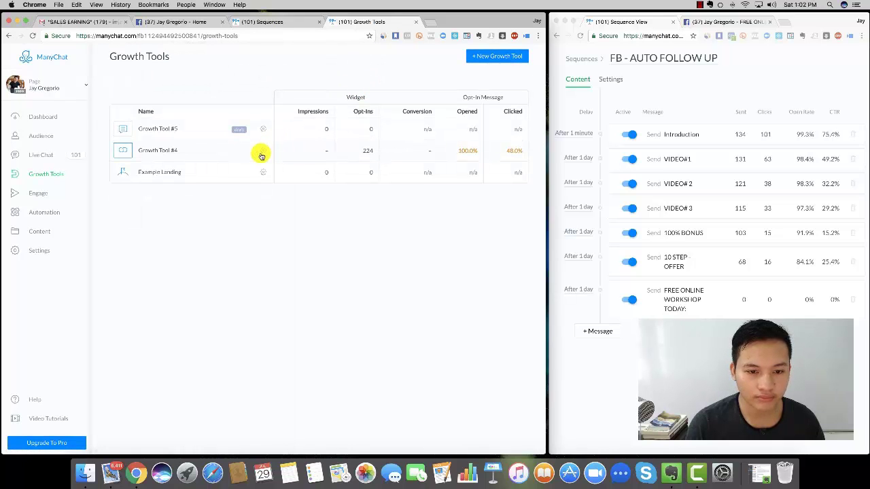
- Reopen Growth Tool #4 and show its Setup with the ref=connect Messenger URL
left_click(262, 152)
left_click(146, 152)
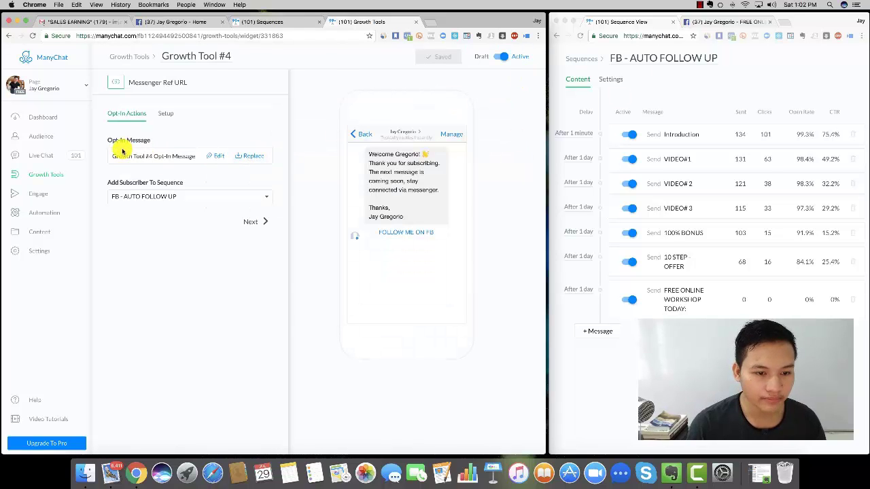
left_click(166, 114)
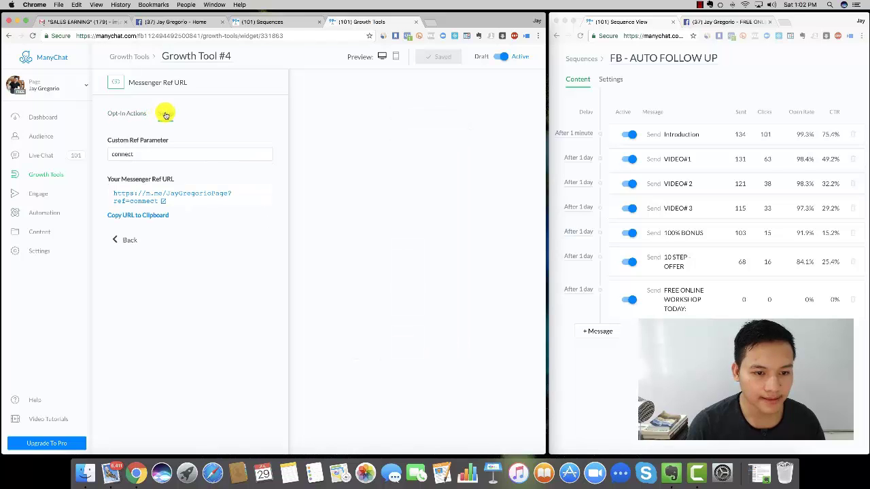
left_click(124, 113)
left_click(165, 113)
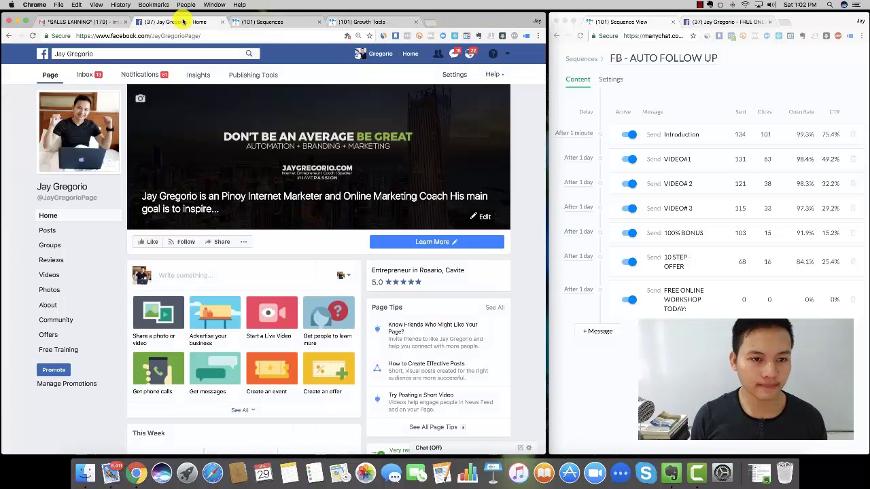
- Go to the personal Facebook profile timeline, expanding then collapsing the empty status composer
left_click(175, 21)
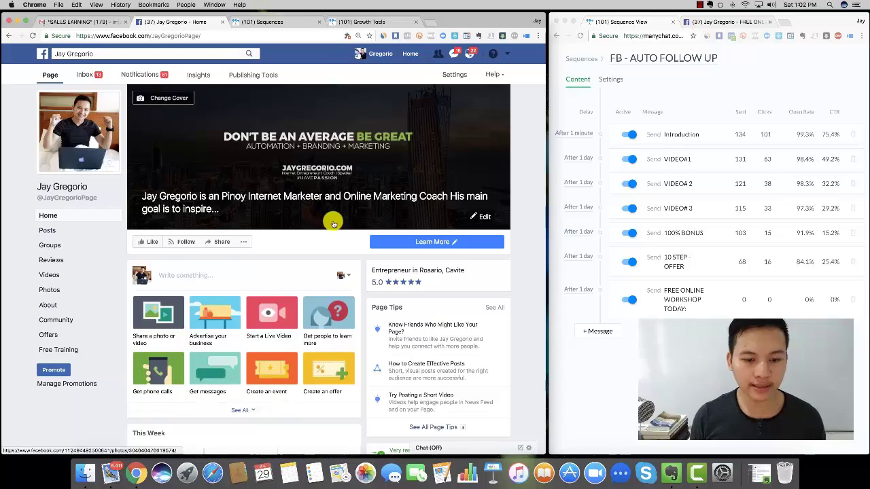
scroll(333, 224, "down", 3)
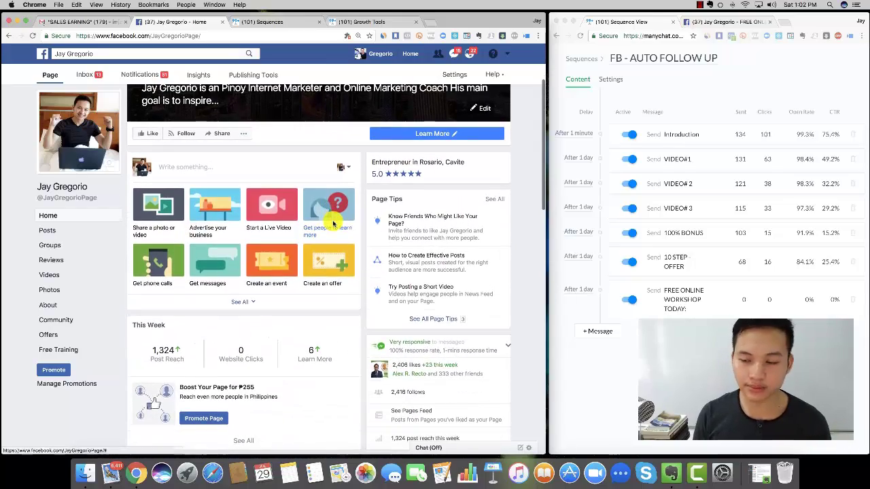
scroll(333, 224, "down", 3)
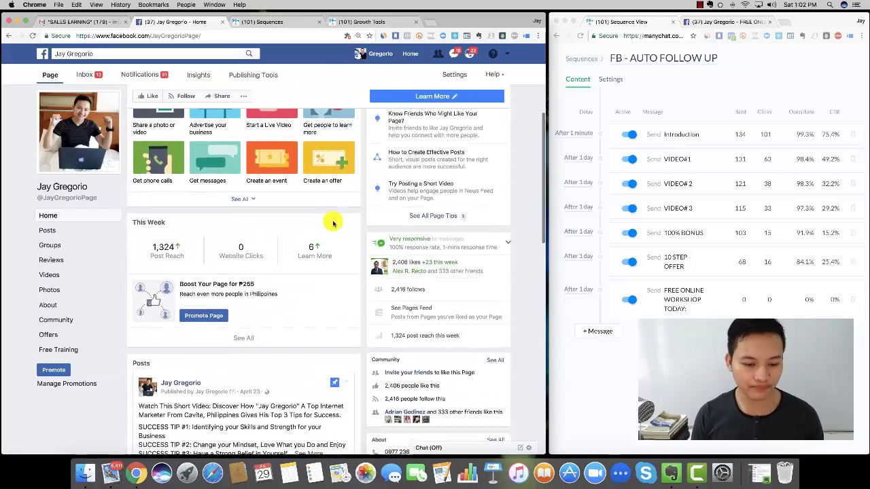
scroll(333, 224, "up", 6)
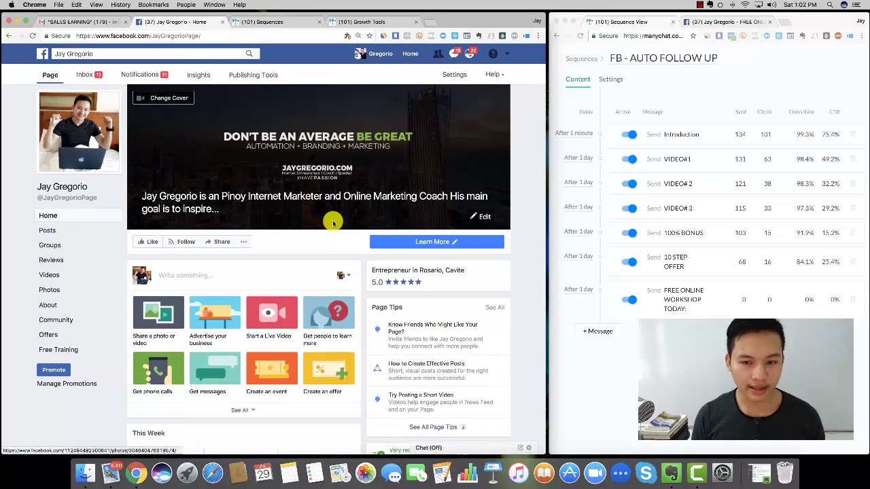
left_click(385, 54)
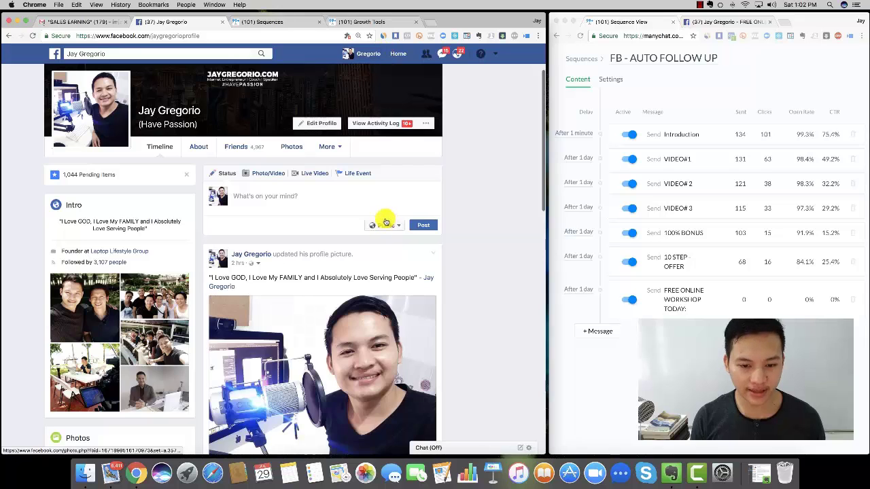
left_click(349, 192)
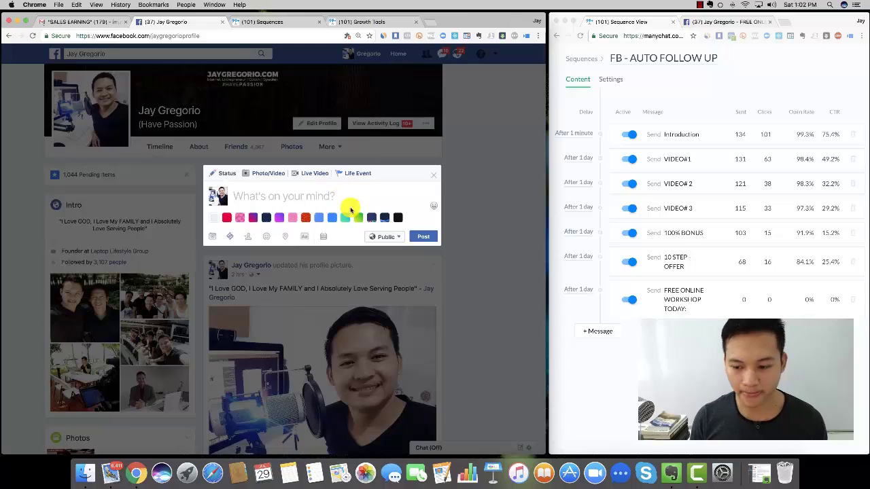
left_click(495, 202)
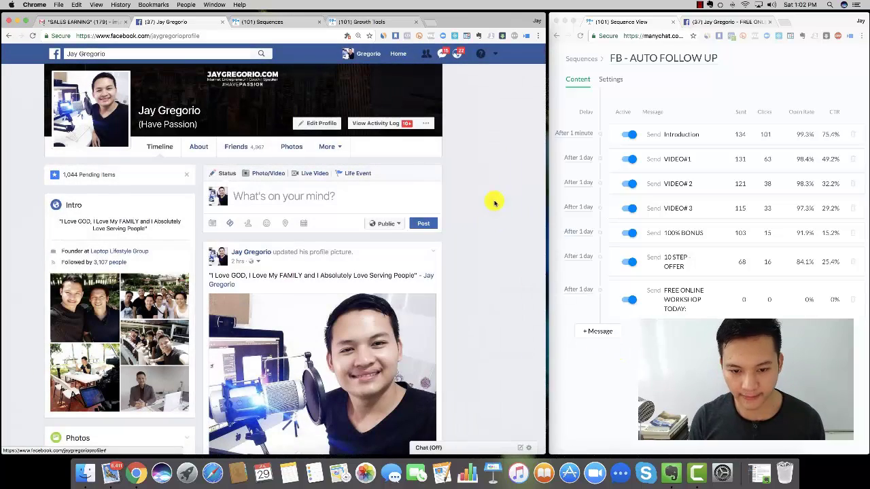
- In Evernote, open the 'Ito na po ang FREE Video Access' note and select the message from 'Hi Friend'
left_click(669, 464)
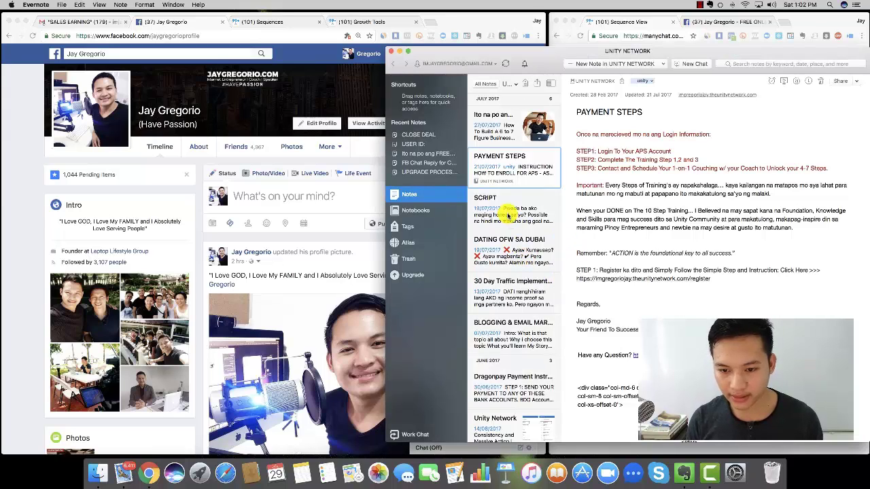
left_click(413, 155)
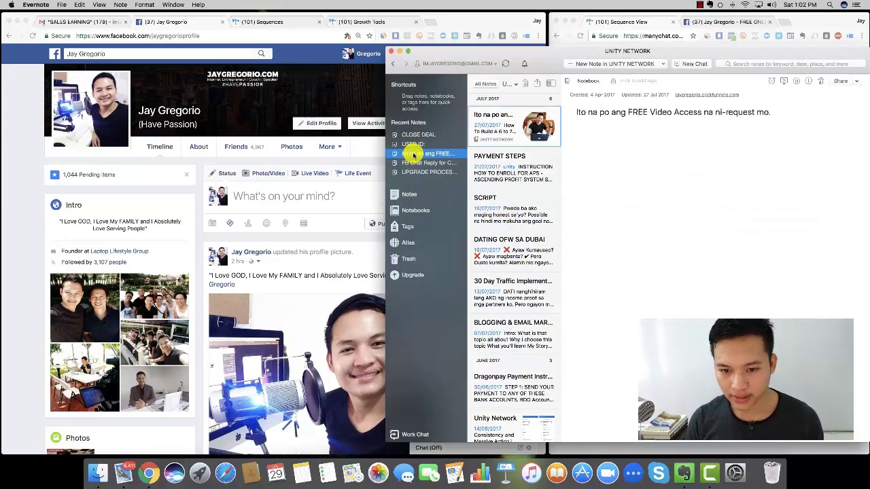
scroll(657, 278, "down", 5)
scroll(631, 279, "down", 2)
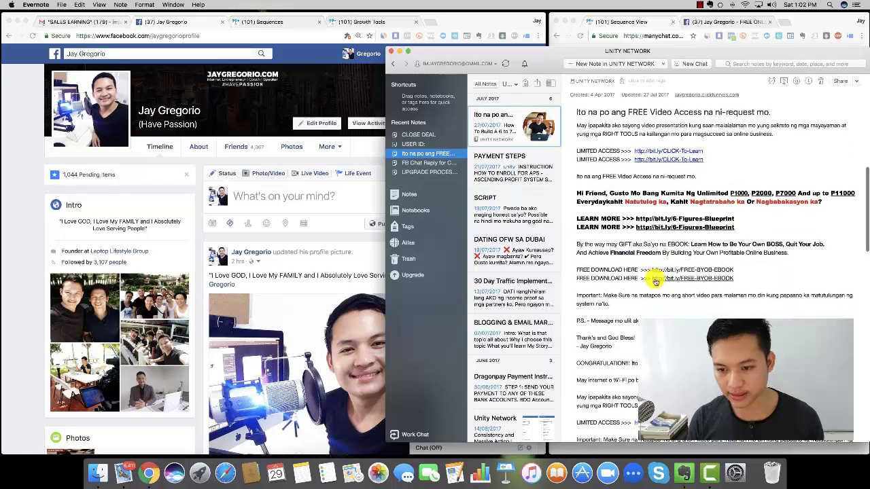
scroll(585, 188, "down", 1)
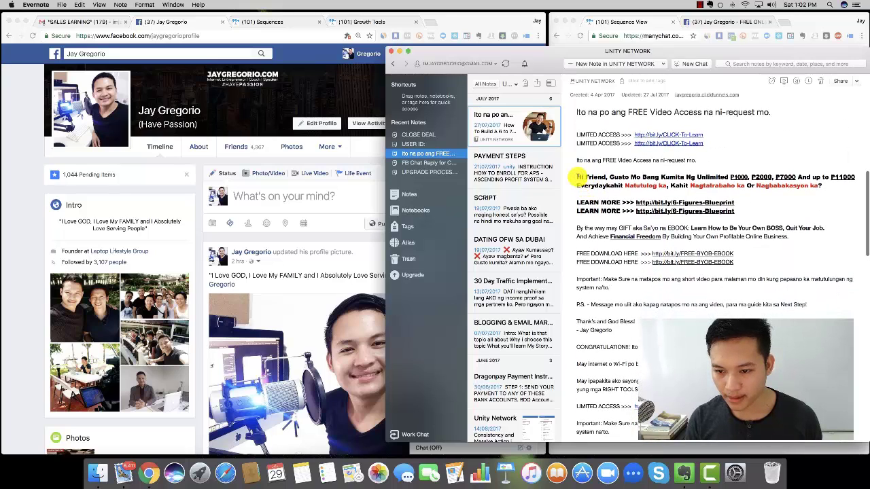
left_click_drag(575, 176, 680, 331)
key("super+c")
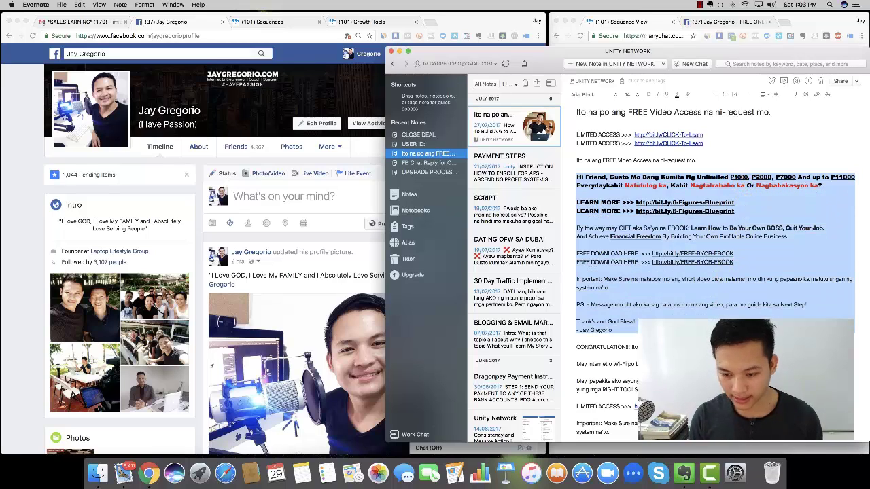
- On the Facebook profile, check the post audience choices and collapse the status composer
left_click(268, 193)
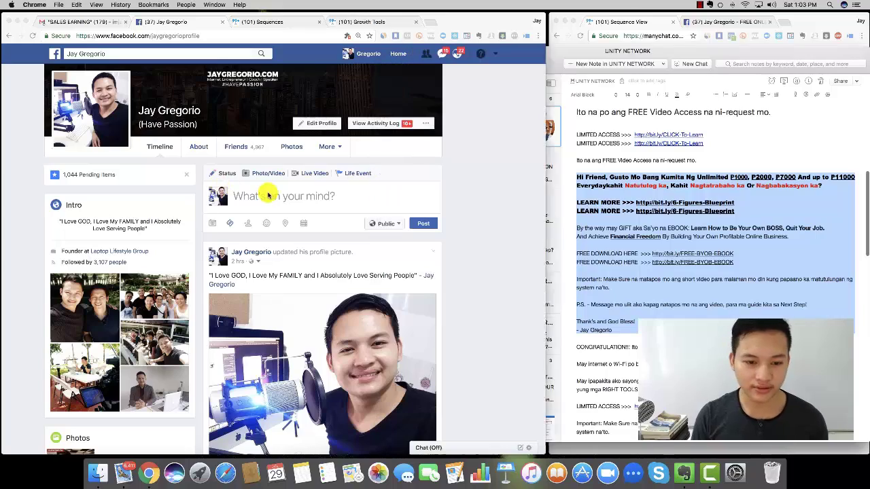
left_click(397, 228)
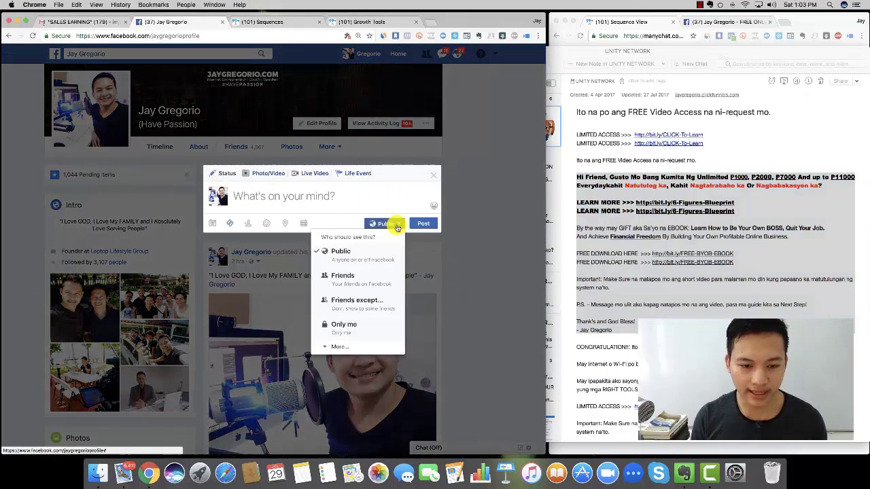
left_click(490, 226)
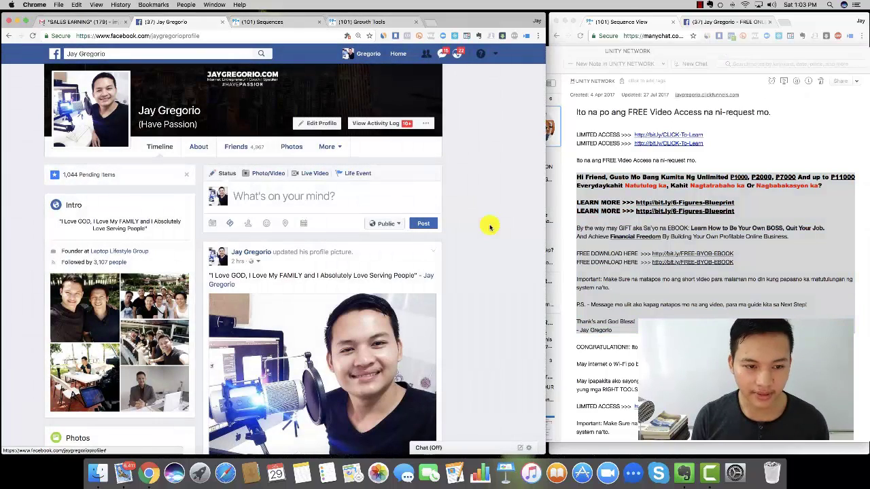
left_click(250, 195)
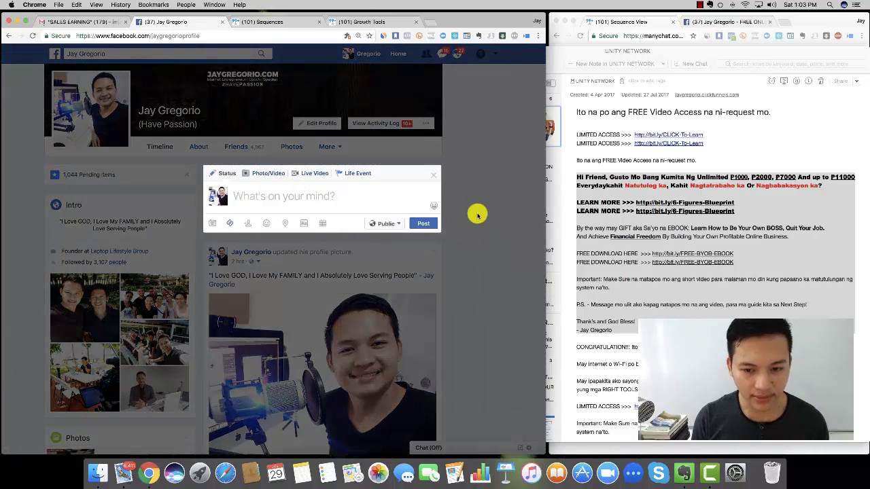
left_click(489, 165)
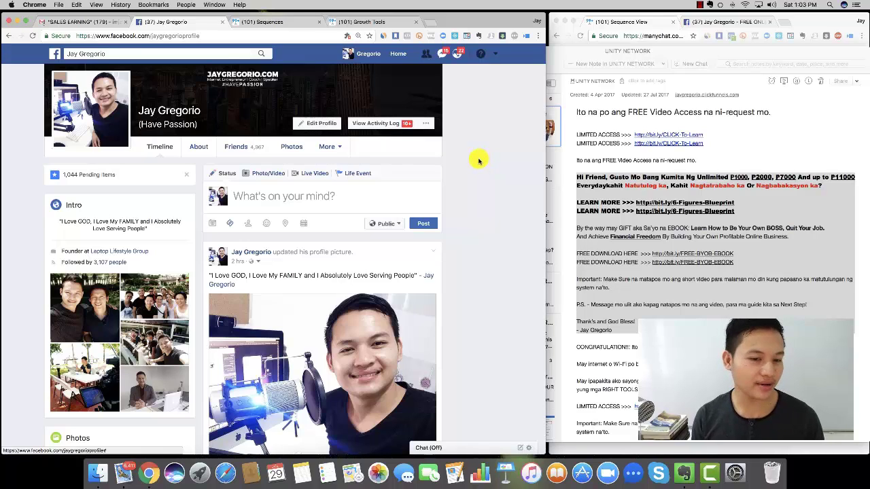
- Search 'online' and open the Online Business Para sa Filipino II / My Negosyo group
left_click(183, 57)
type("online")
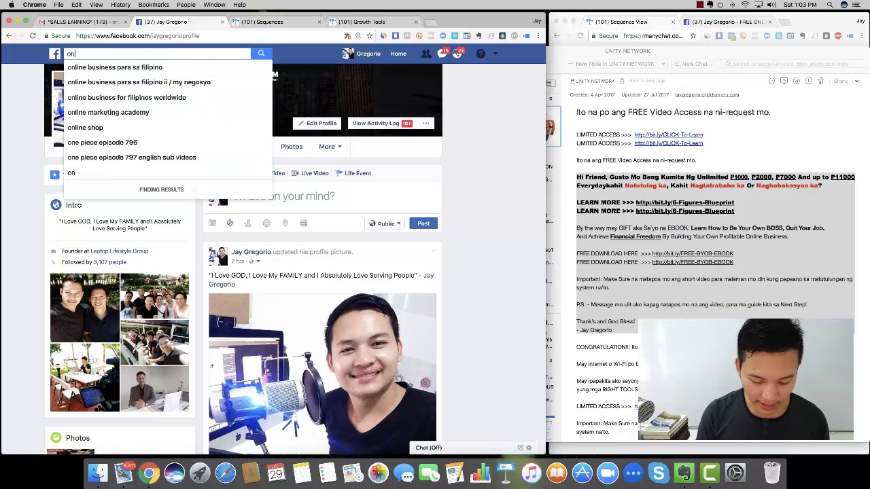
left_click(184, 81)
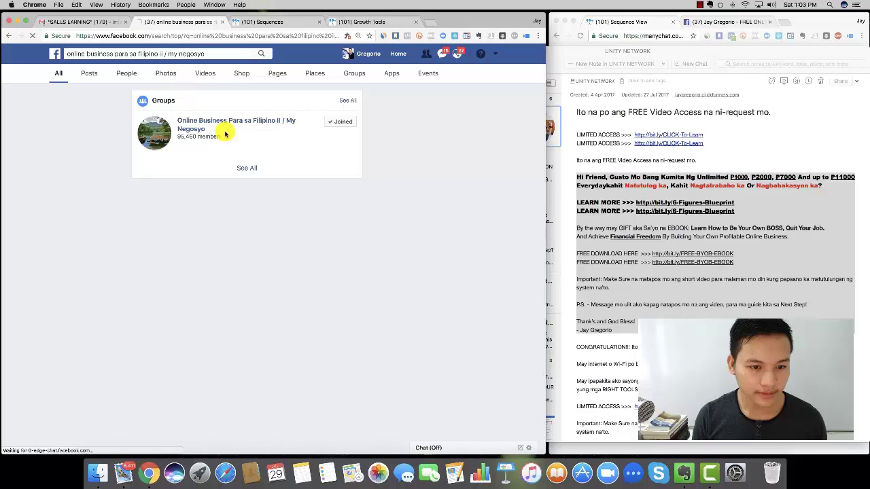
left_click(229, 121)
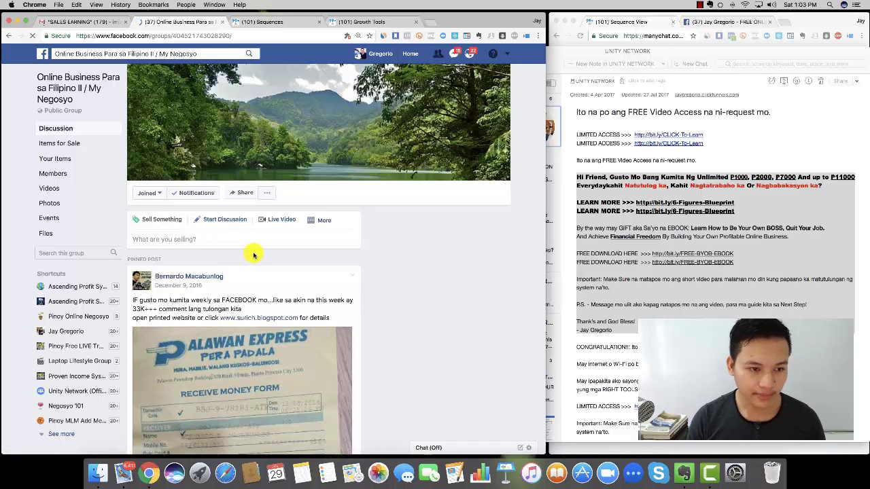
- Start a group discussion post, paste the promo message and tag your own name in the sign-off
left_click(222, 224)
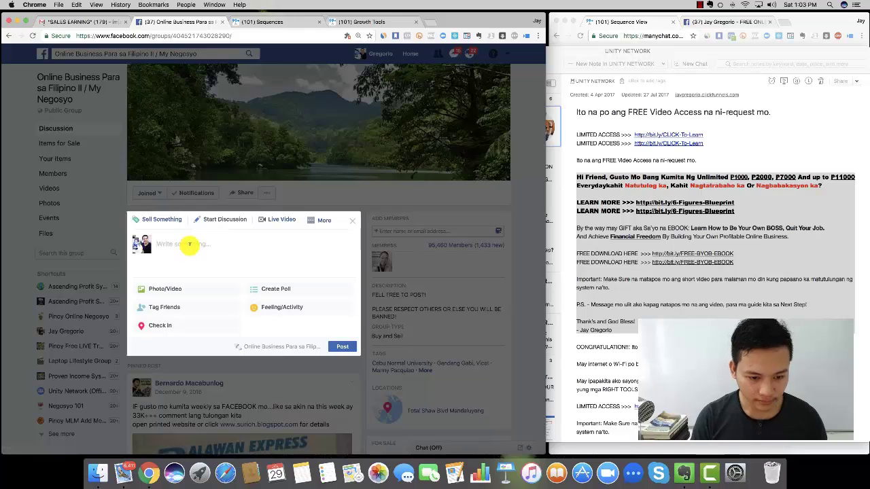
left_click(191, 244)
key("super+v")
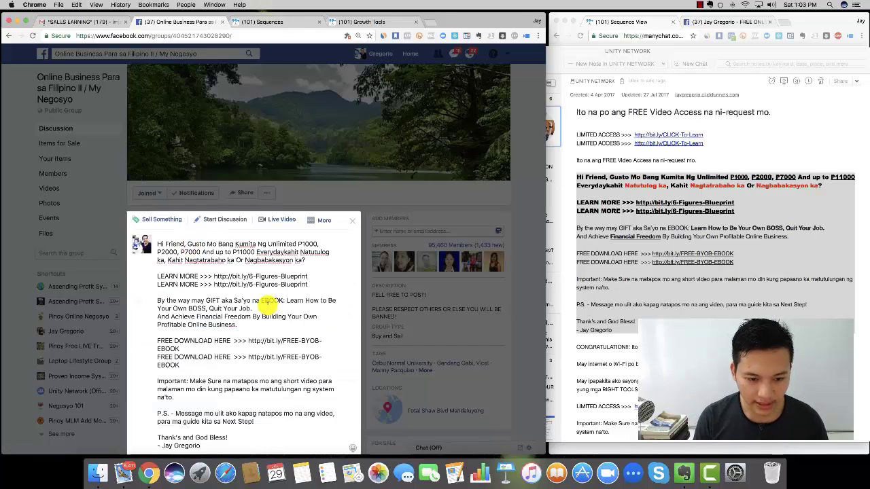
scroll(269, 305, "down", 3)
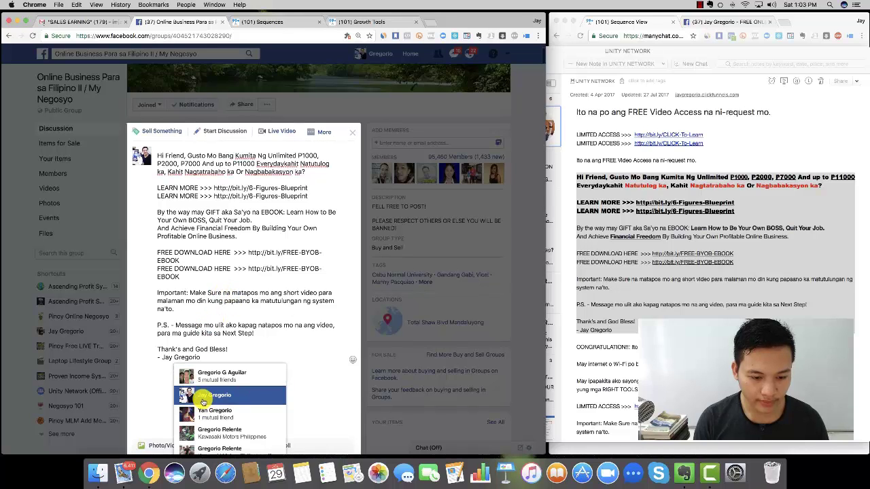
left_click(202, 397)
- Delete the FREE DOWNLOAD HERE lines and the duplicate LEARN MORE line, selecting the bit.ly link
scroll(231, 305, "down", 2)
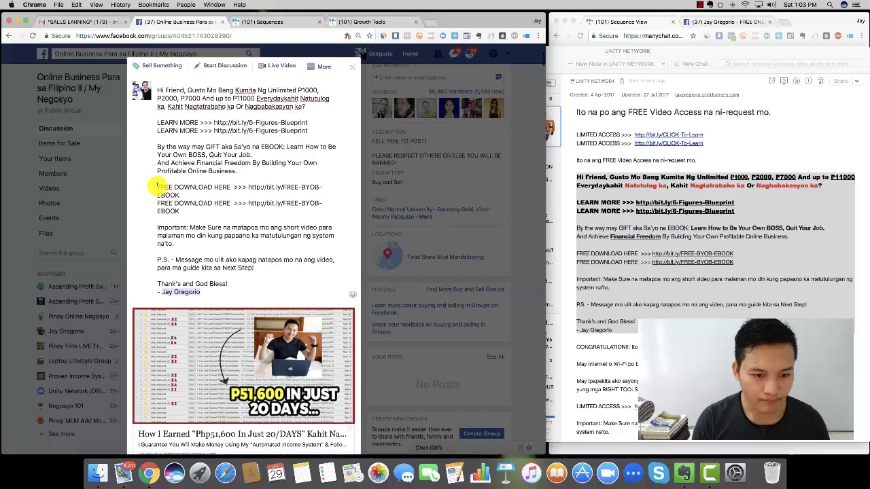
left_click_drag(157, 187, 221, 214)
key("BackSpace")
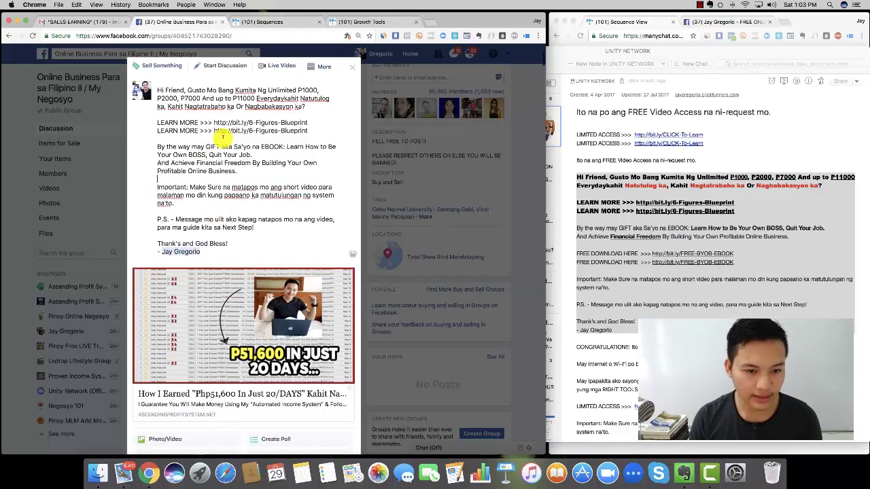
left_click_drag(309, 132, 155, 125)
key("BackSpace")
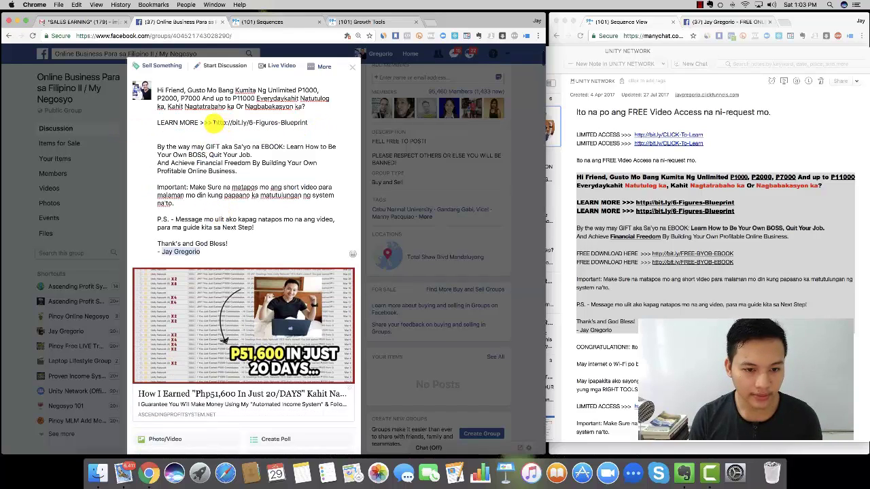
left_click_drag(214, 122, 333, 124)
- Copy the ManyChat Messenger ref URL and paste it after LEARN MORE >>> in the draft
left_click(352, 21)
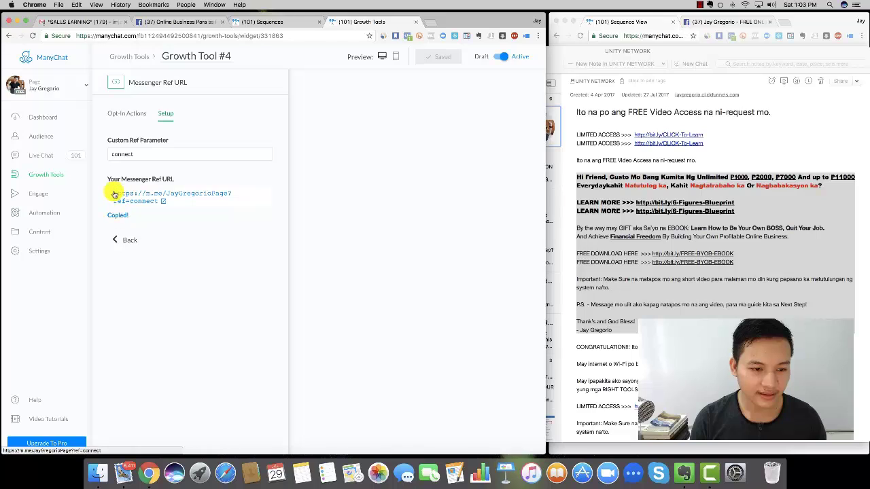
left_click(178, 197)
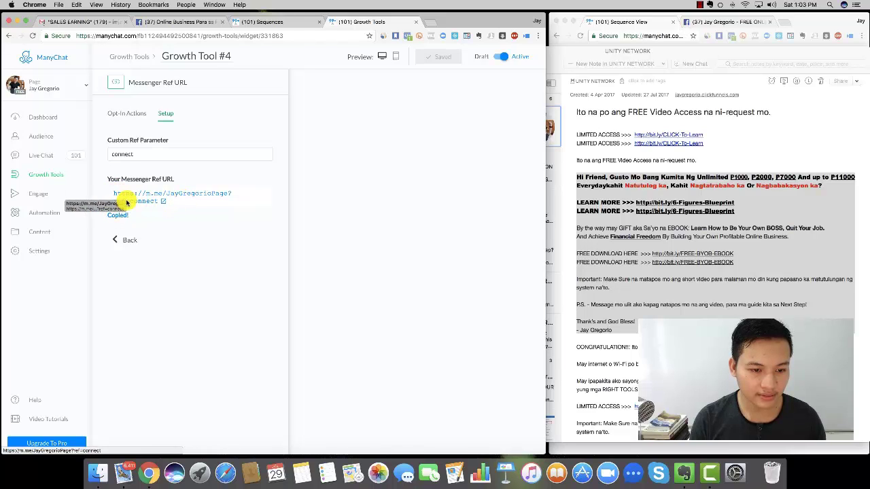
left_click_drag(110, 191, 159, 203)
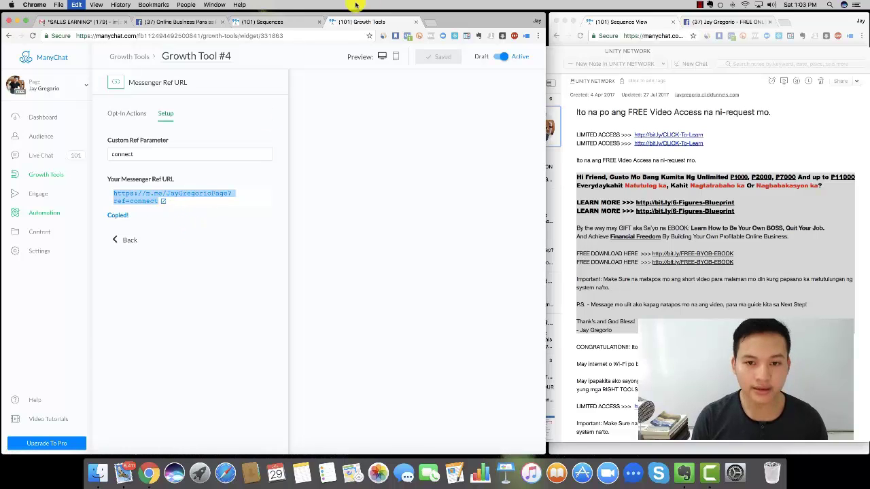
left_click(264, 23)
left_click(178, 21)
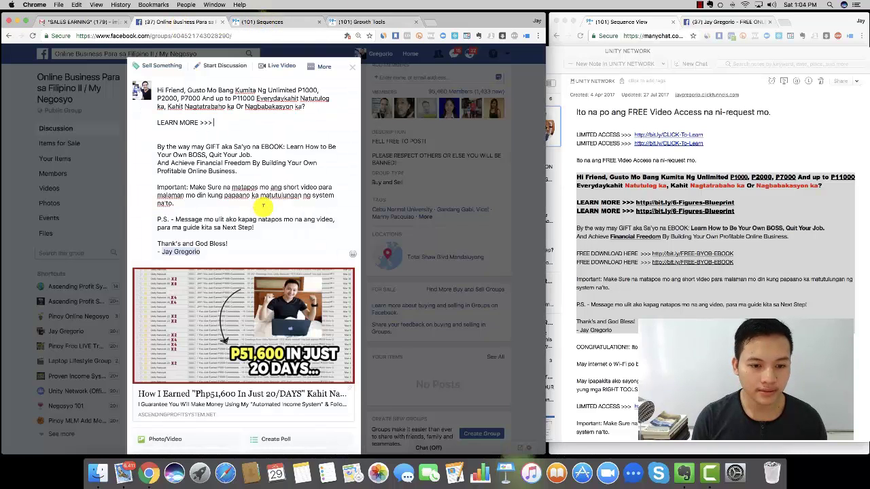
left_click(217, 126)
type("https://m.me/JayGregorioPage?ref=connect")
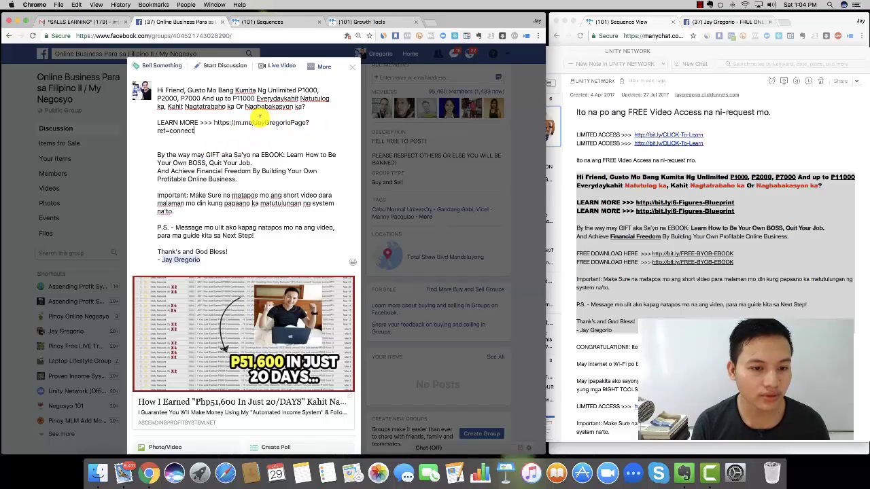
left_click(428, 22)
- Shorten the m.me ref=connect link with Google URL Shortener and copy the goo.gl/RBYn8D result
type("goo")
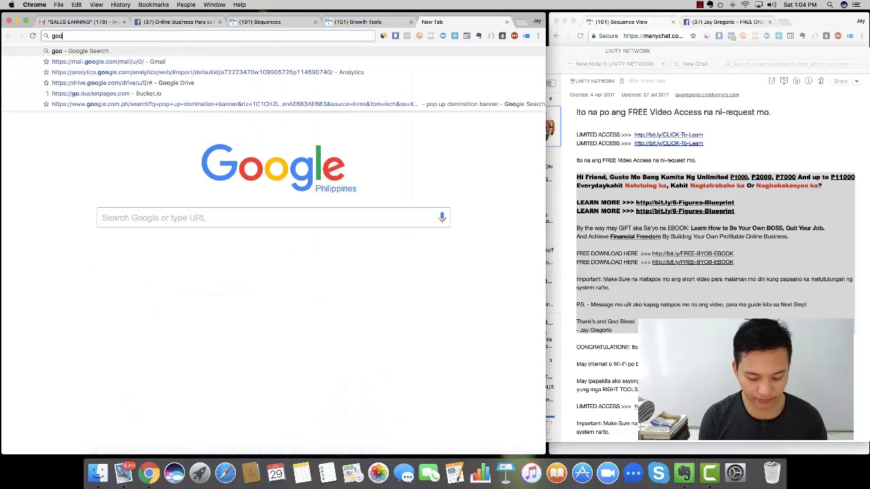
type("gle sh")
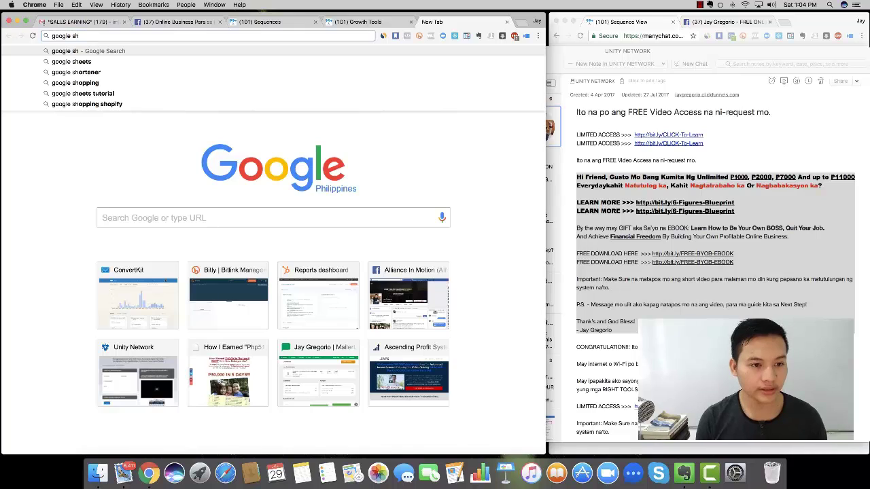
key("BackSpace")
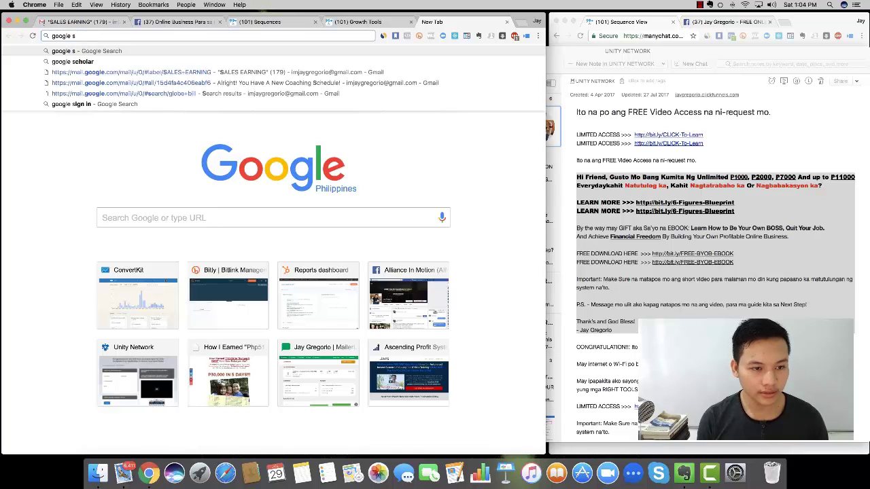
type("hro")
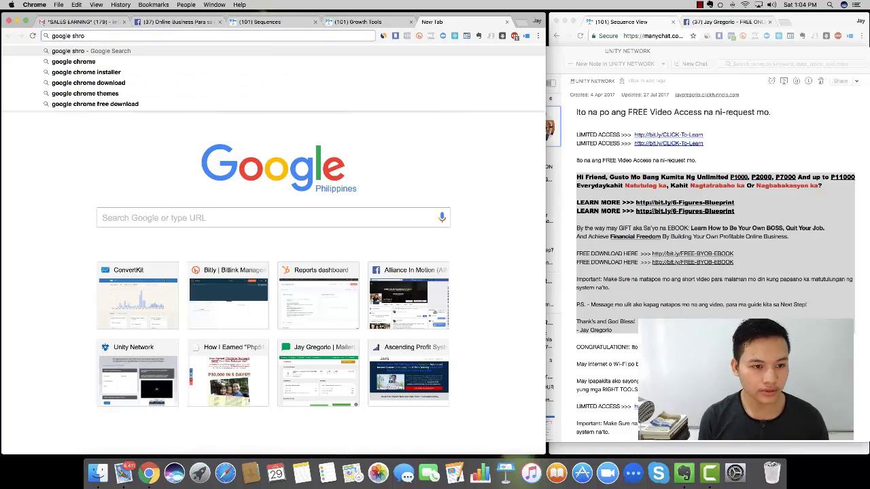
key("BackSpace")
key("BackSpace")
type("or")
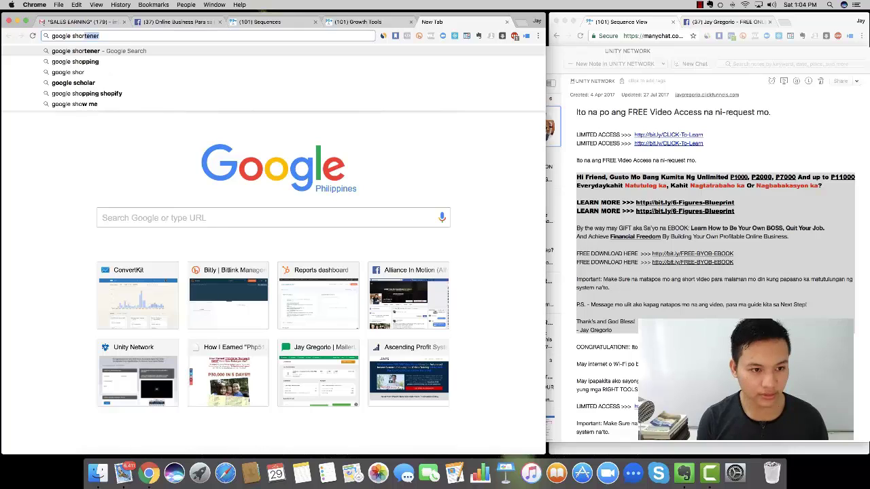
type("tener")
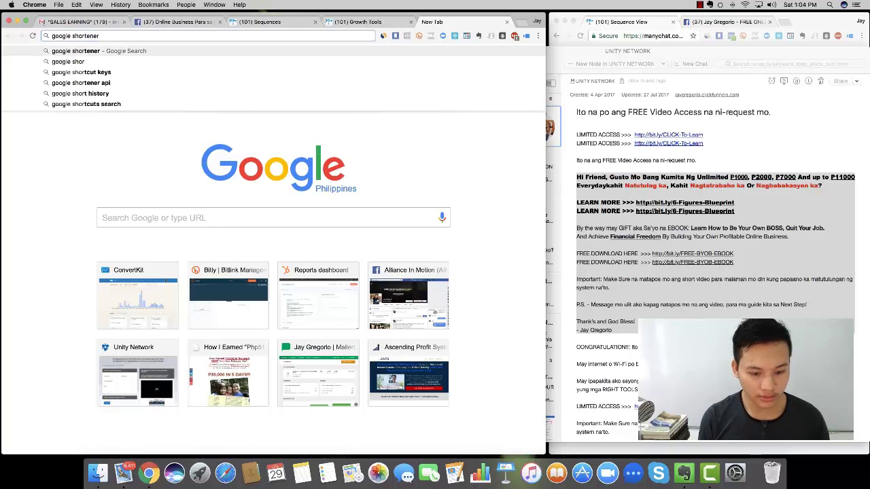
type(" url")
key("Return")
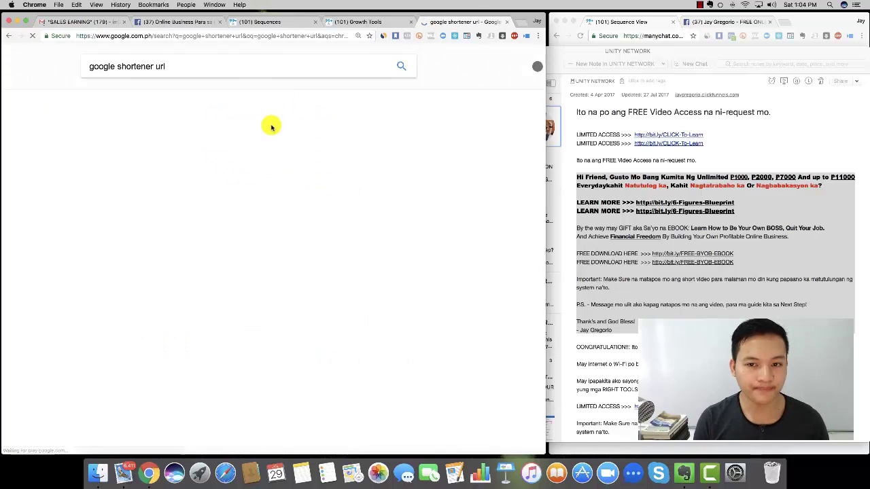
left_click(149, 144)
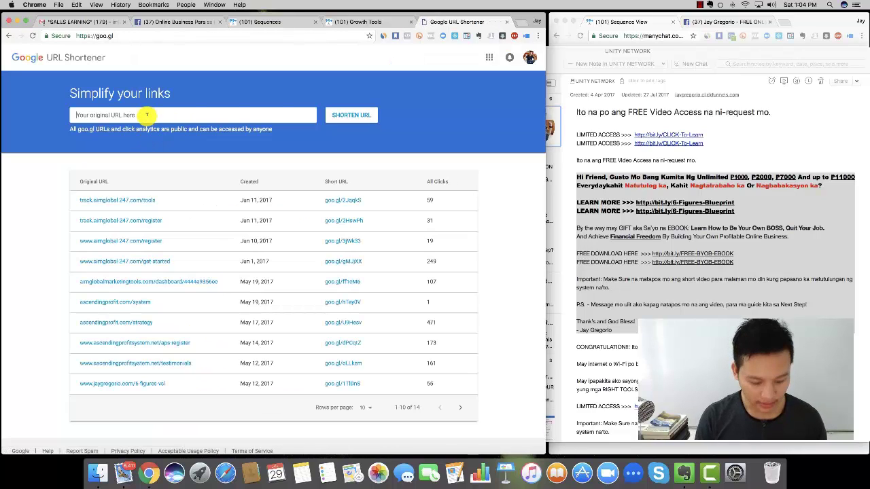
type("https://m.me/JayGregorioPage")
left_click(349, 114)
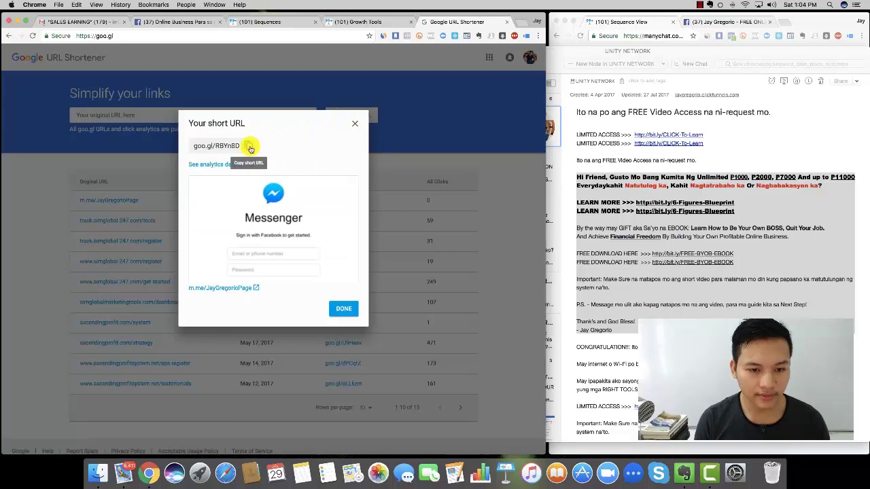
left_click(250, 145)
left_click(349, 21)
- Replace the Messenger link in the draft with goo.gl/RBYn8D and duplicate the LEARN MORE line below
left_click(282, 21)
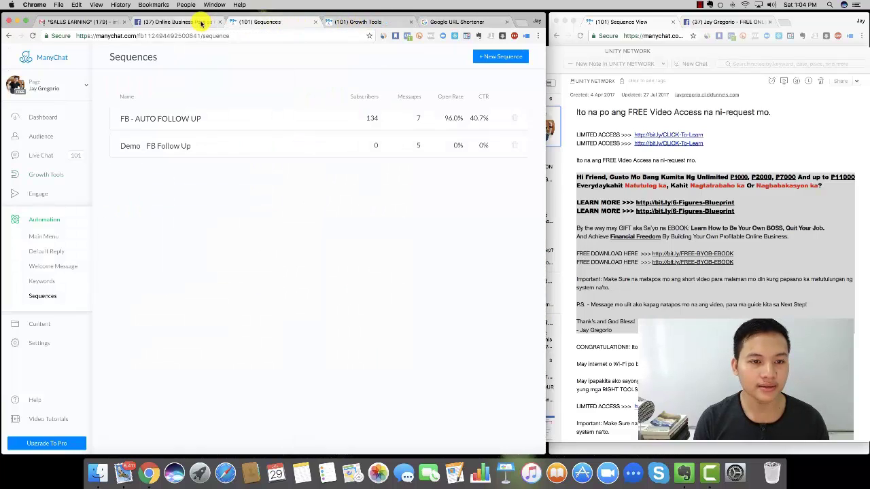
left_click(199, 22)
double_click(221, 126)
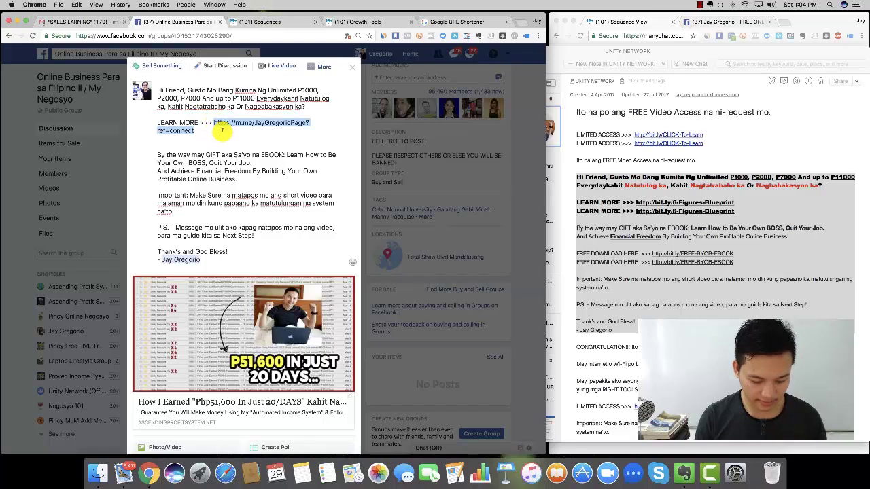
key("super+v")
triple_click(133, 128)
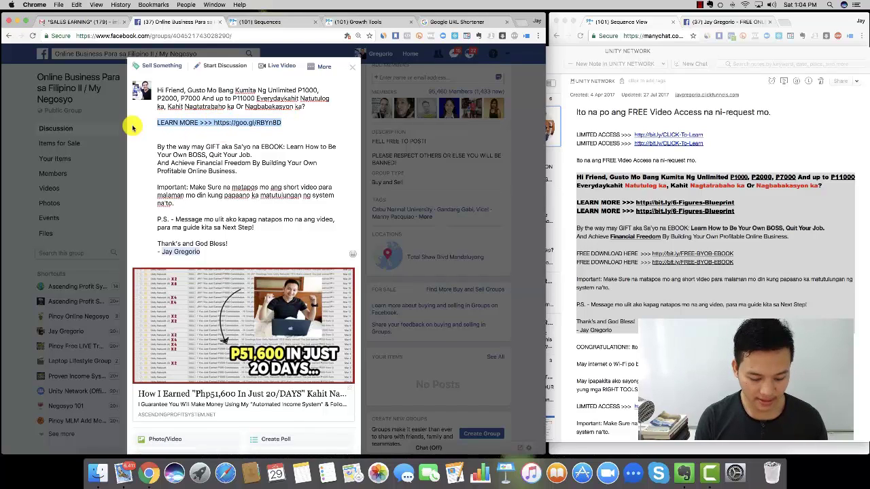
left_click(290, 122)
key("Return")
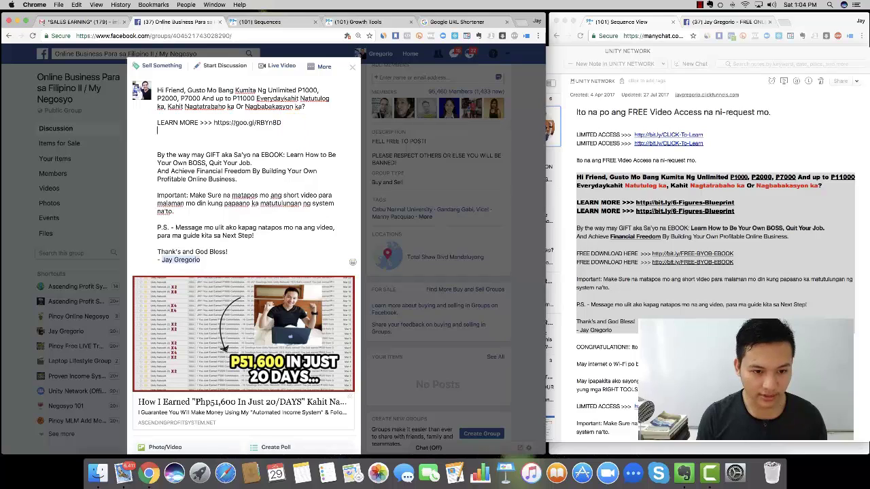
key("super+v")
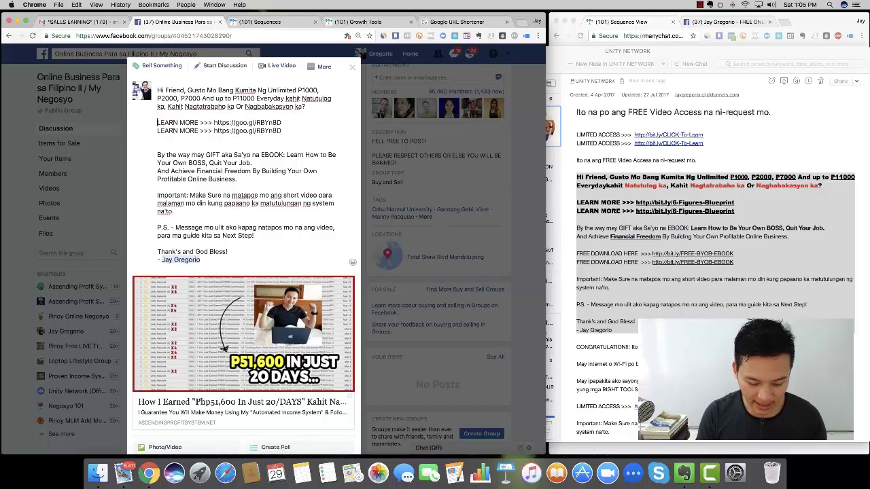
type("CLICK")
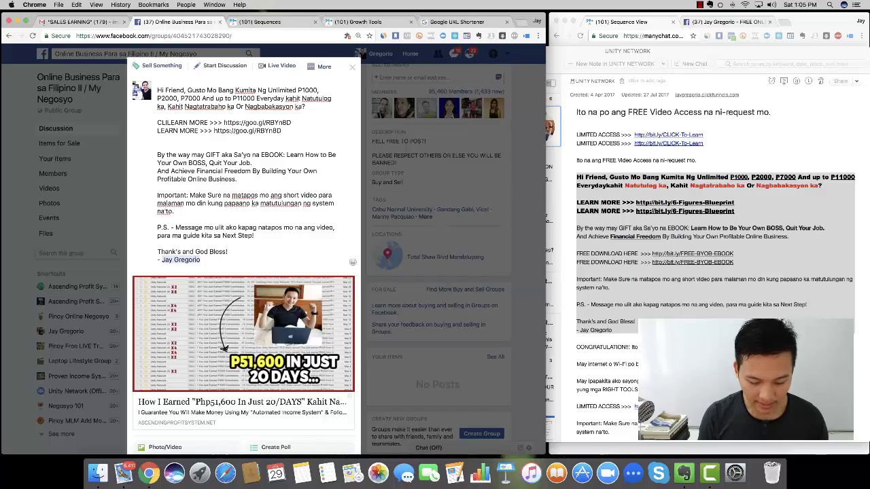
left_click_drag(302, 124, 144, 119)
left_click_drag(281, 130, 145, 133)
key("super+v")
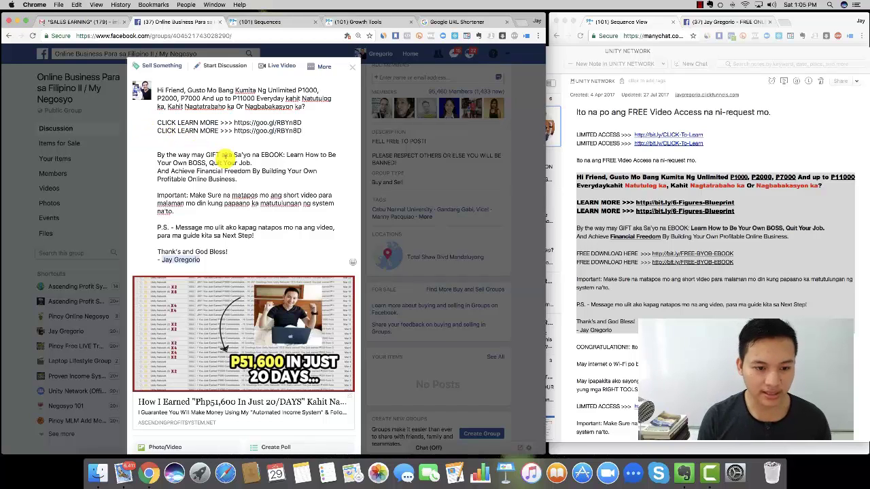
scroll(224, 157, "down", 1)
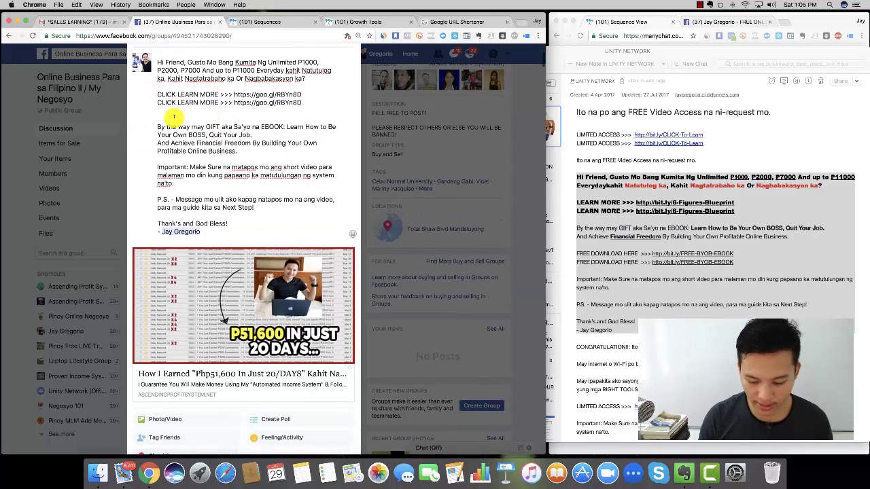
scroll(174, 117, "down", 1)
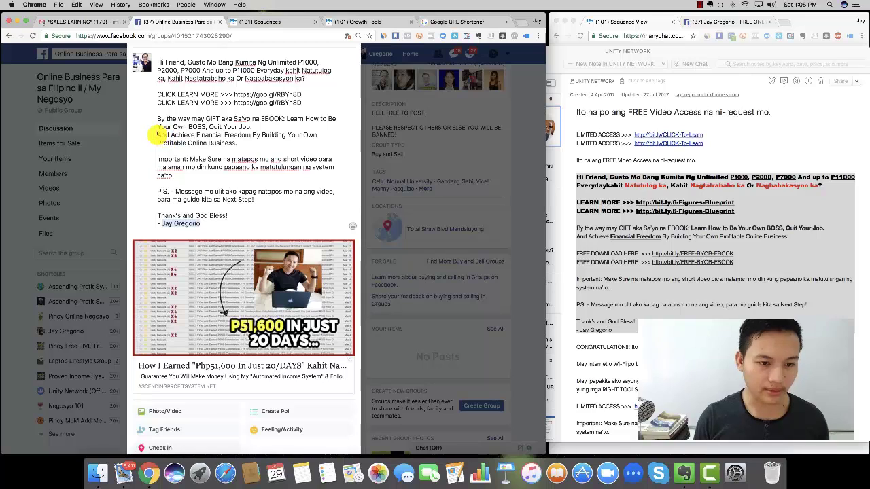
- Join the 'And Achieve' line to the previous line so the EBOOK paragraph is one block
left_click(158, 135)
key("BackSpace")
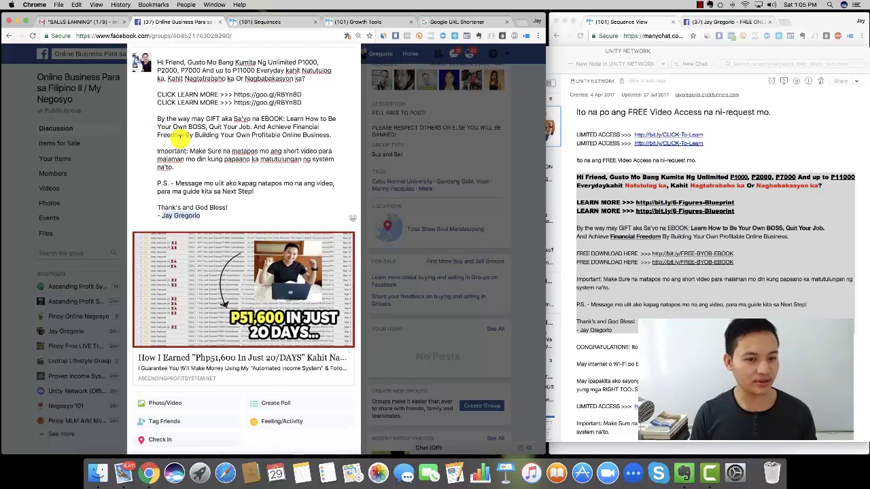
left_click_drag(158, 95, 291, 93)
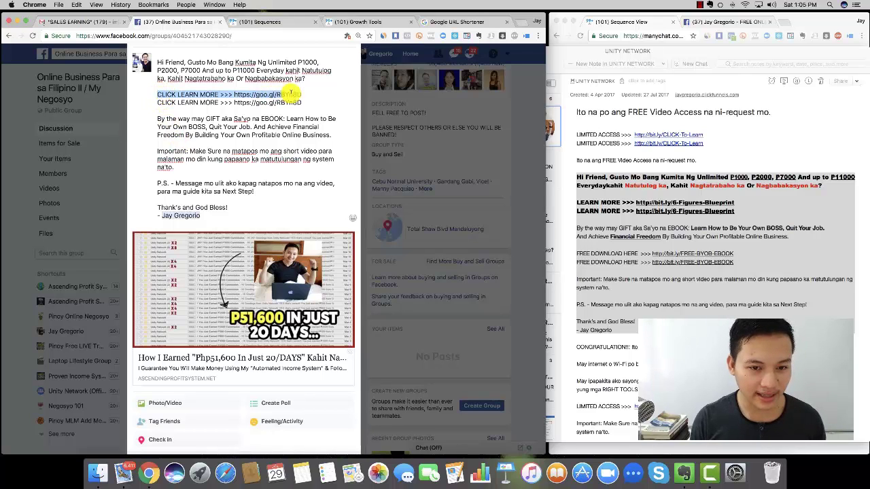
left_click(311, 99)
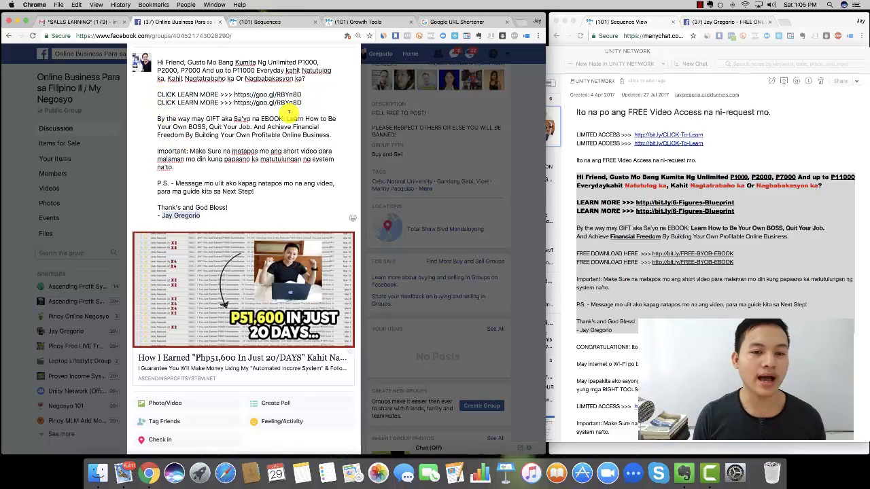
scroll(289, 112, "down", 3)
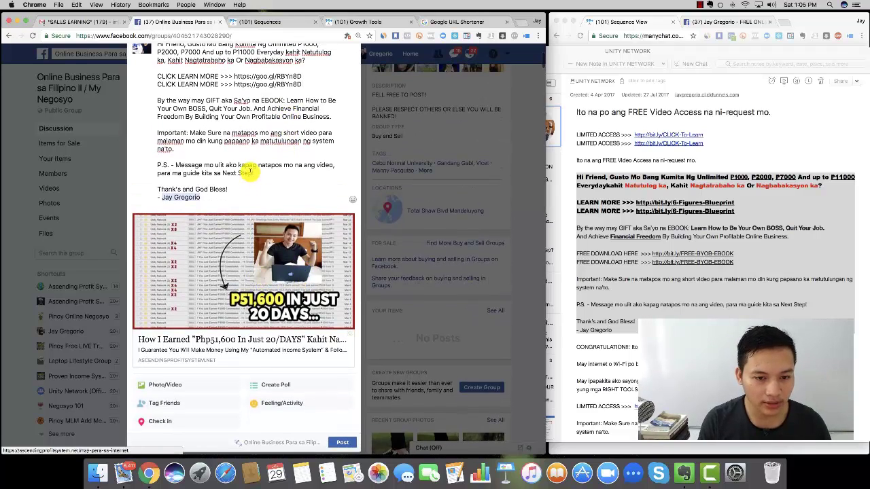
scroll(271, 144, "up", 3)
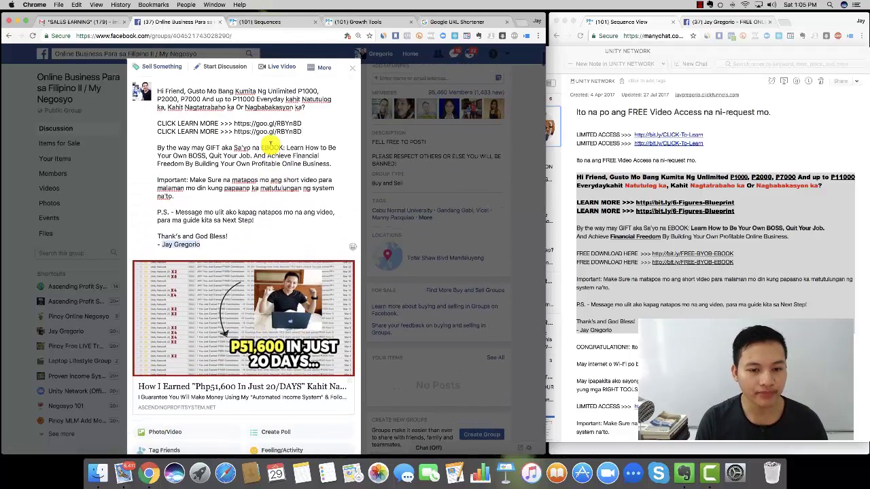
scroll(301, 213, "down", 3)
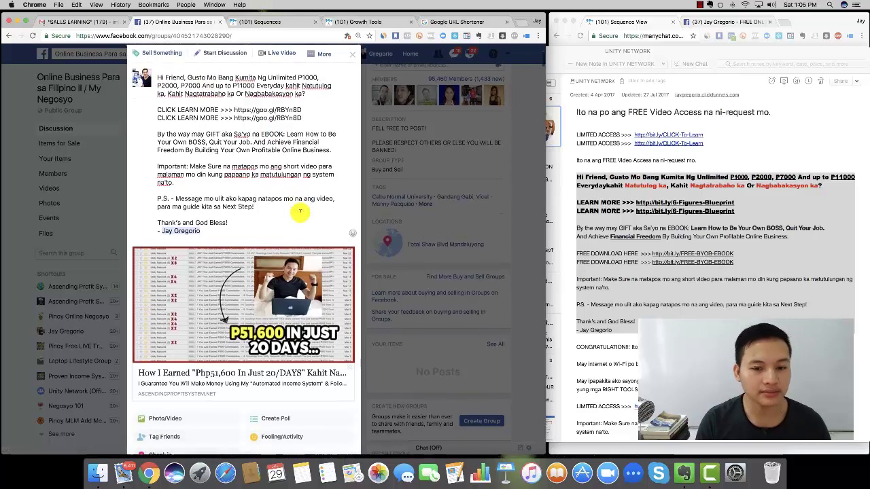
scroll(301, 215, "up", 4)
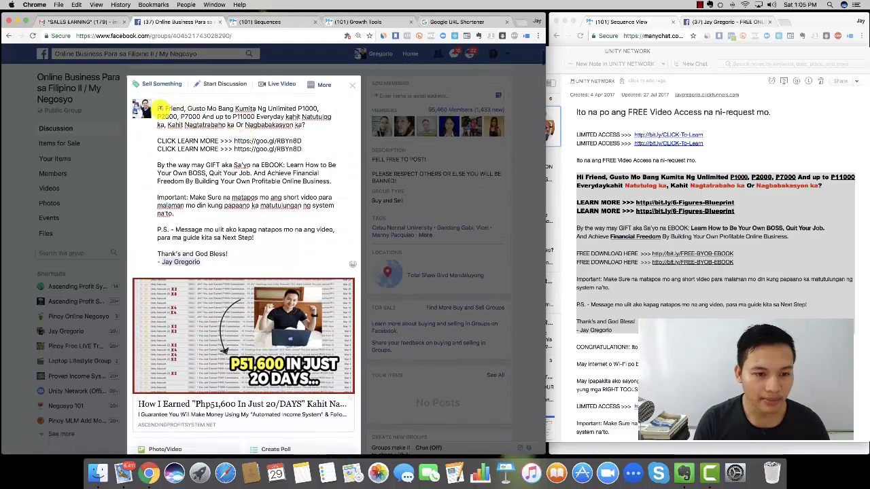
- Copy the full post text as a backup and publish the post to the group
left_click_drag(157, 107, 210, 263)
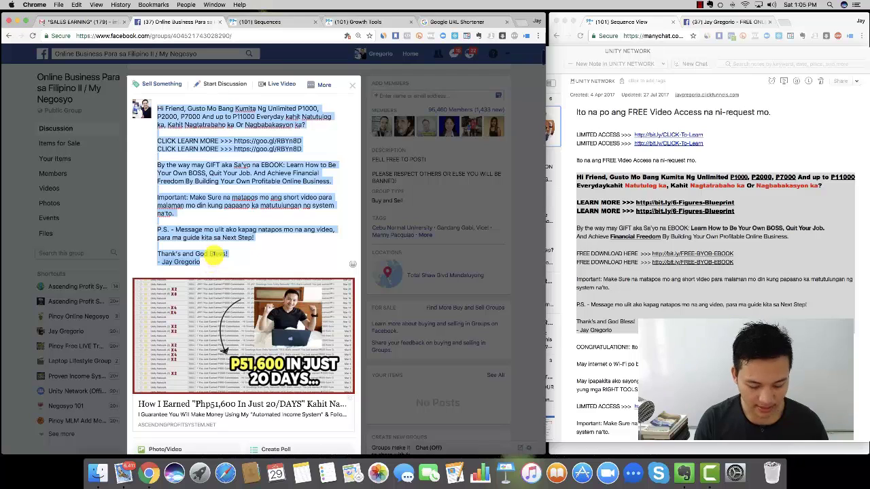
right_click(204, 198)
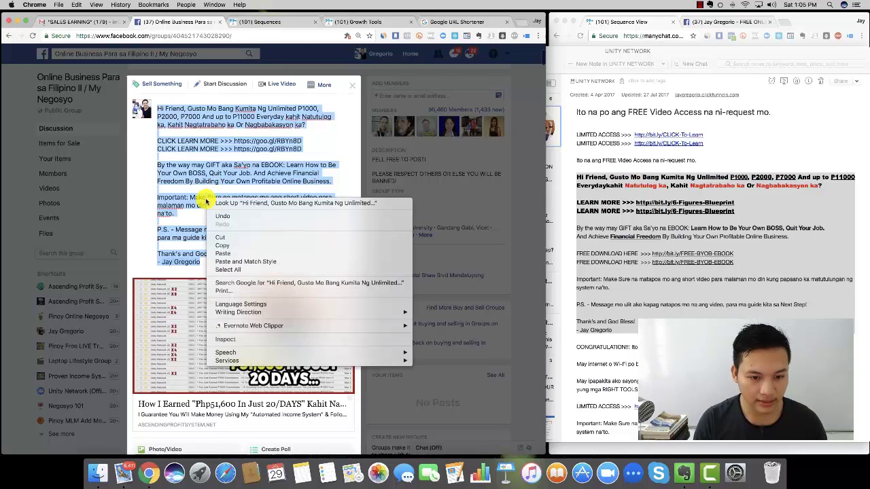
left_click(235, 242)
left_click(235, 244)
scroll(285, 326, "down", 3)
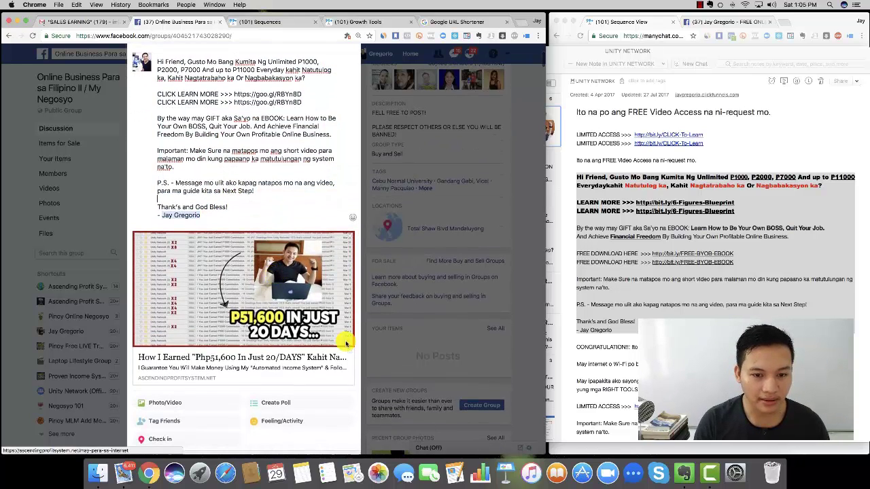
scroll(313, 407, "down", 3)
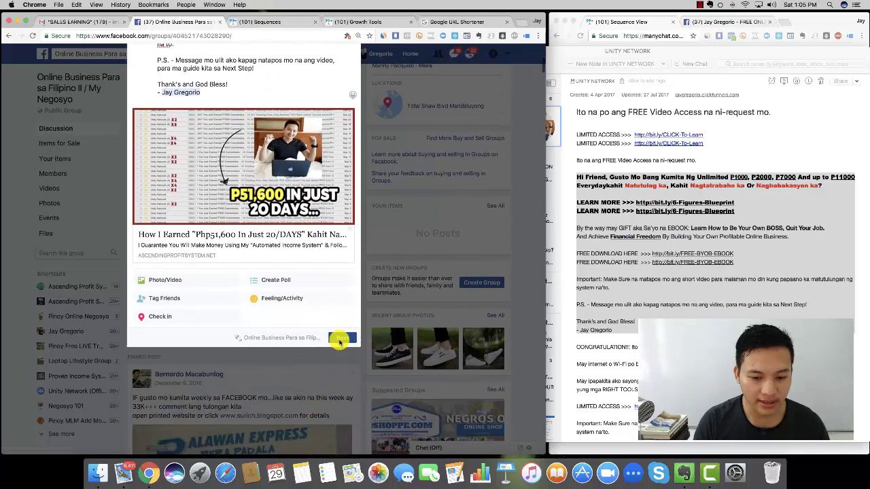
left_click(341, 338)
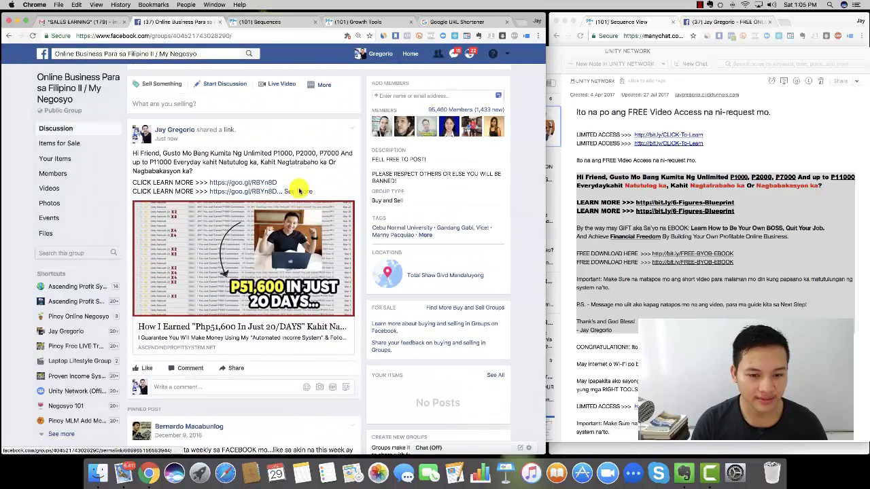
- Expand the earlier post's full text, then go to the DAVAO ONLINE BUSINESS group
left_click(298, 191)
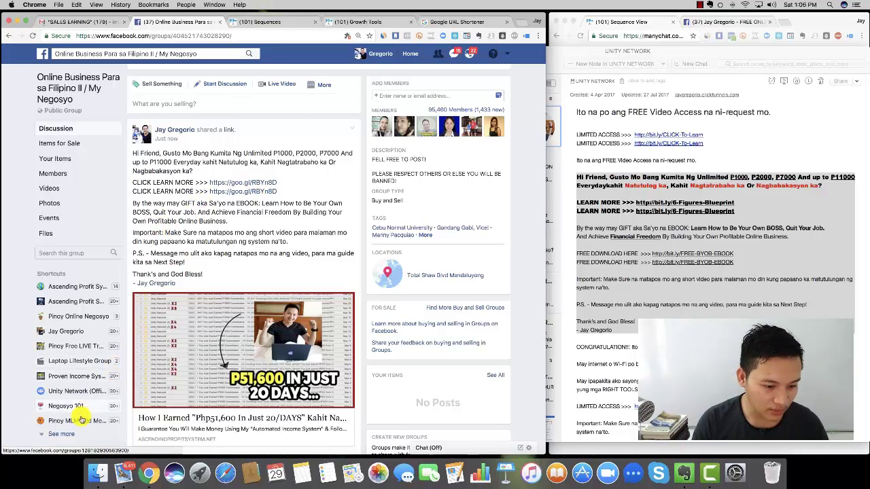
scroll(85, 383, "down", 2)
scroll(85, 383, "down", 2)
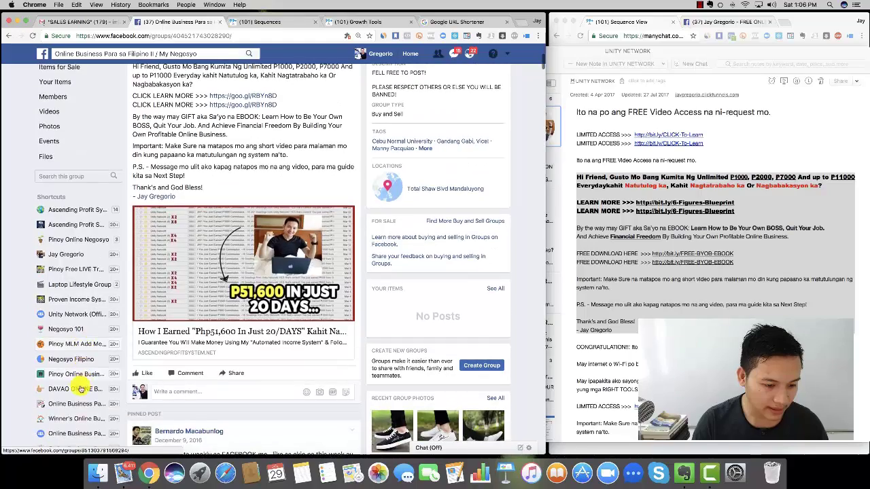
left_click(80, 390)
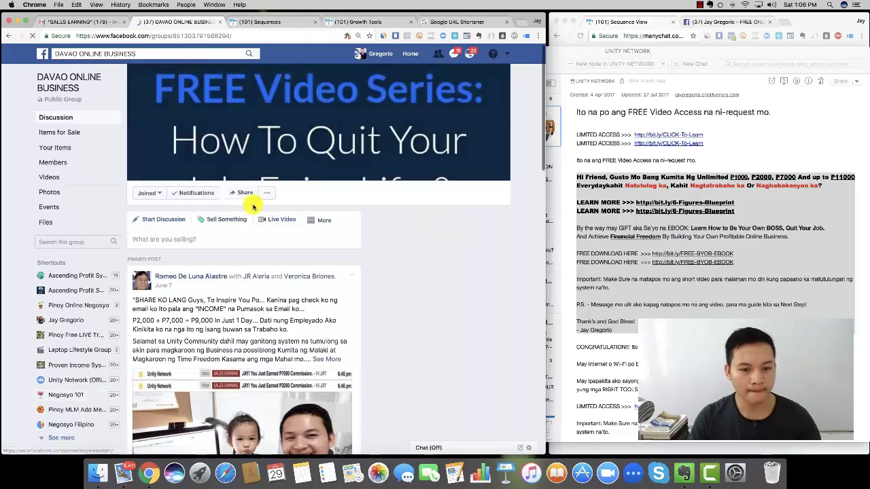
- Paste the goo.gl promo message into a new group post, tag the sign-off, and drop the link preview
left_click(163, 231)
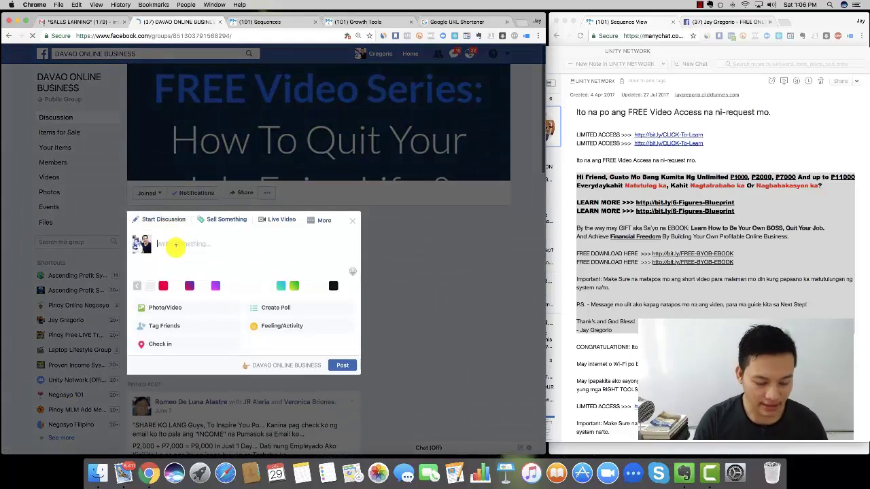
key("super+v")
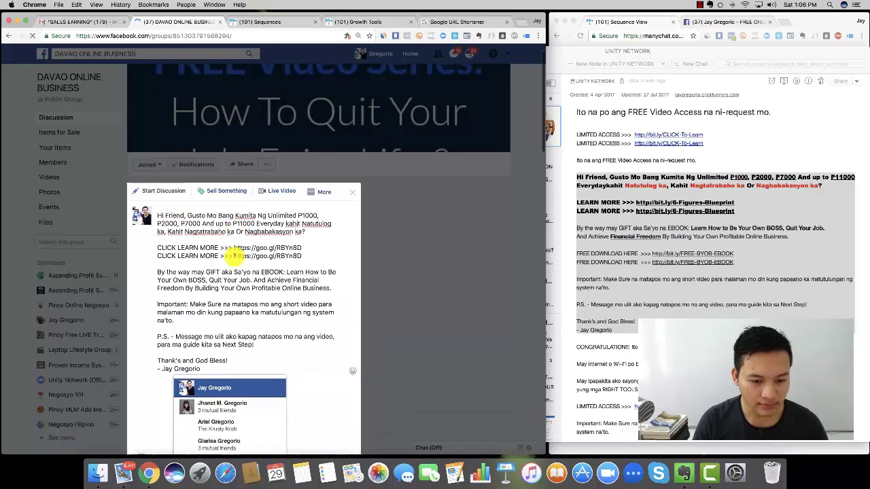
left_click(204, 325)
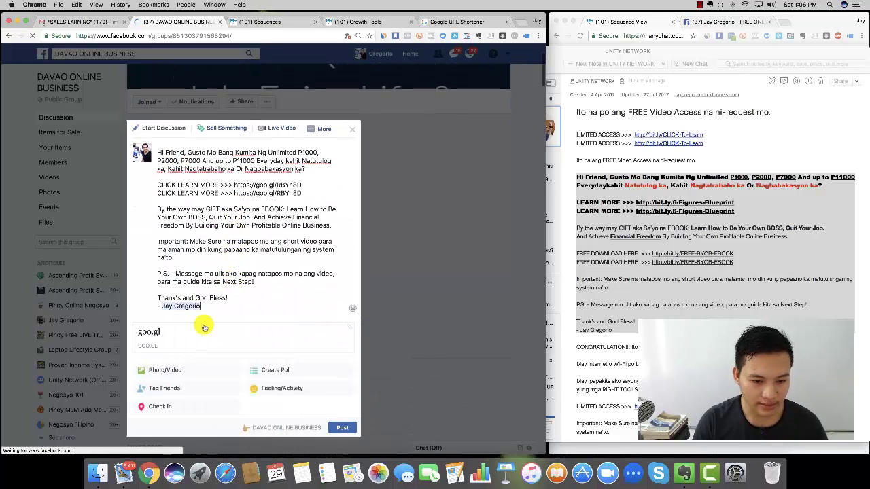
left_click(352, 330)
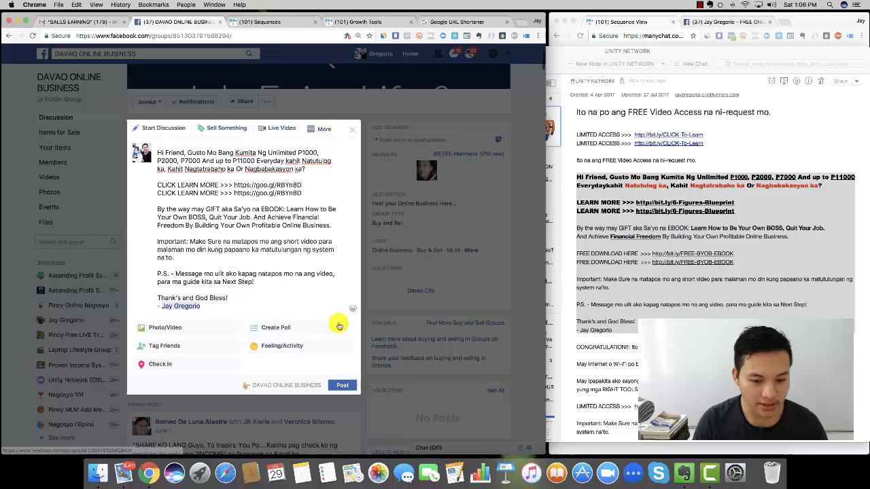
left_click(150, 332)
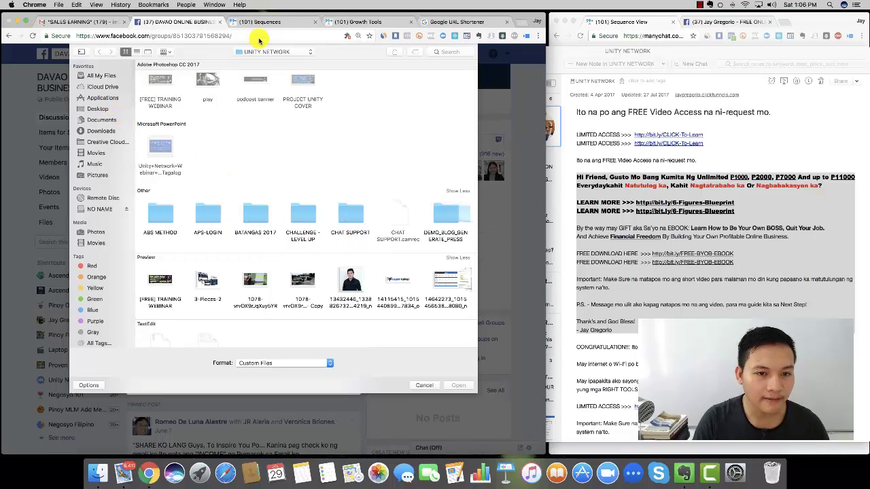
- Attach 9k.jpg from Desktop > FB GROUP ADS and dismiss the incoming call notice
left_click(95, 109)
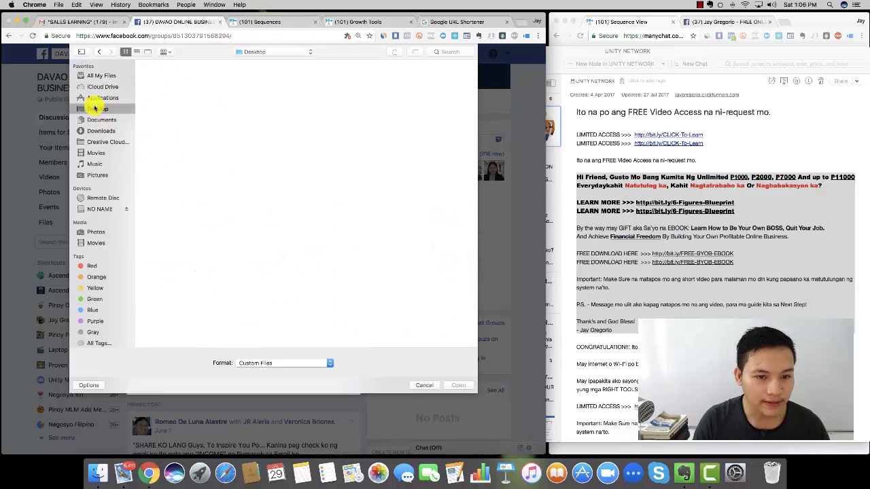
double_click(257, 266)
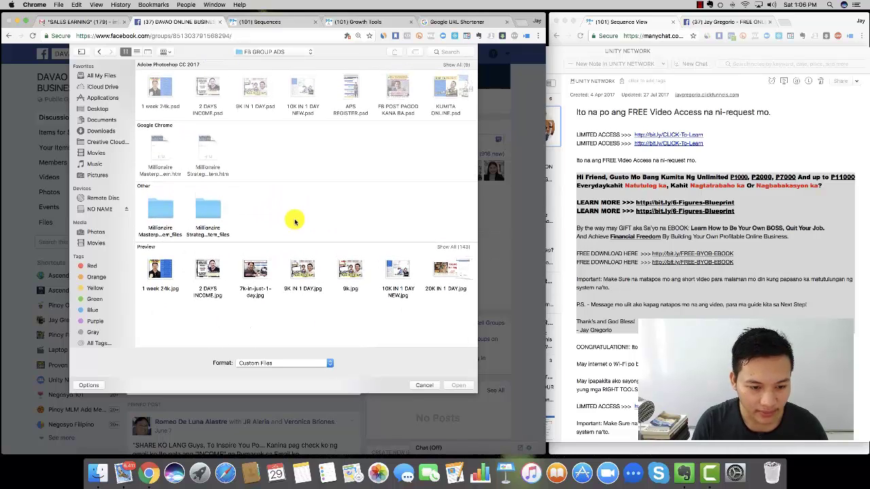
left_click(303, 275)
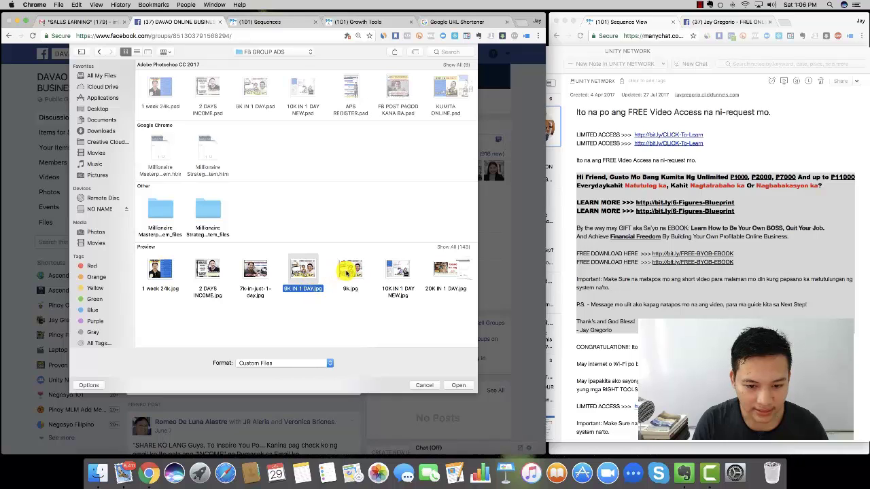
double_click(347, 272)
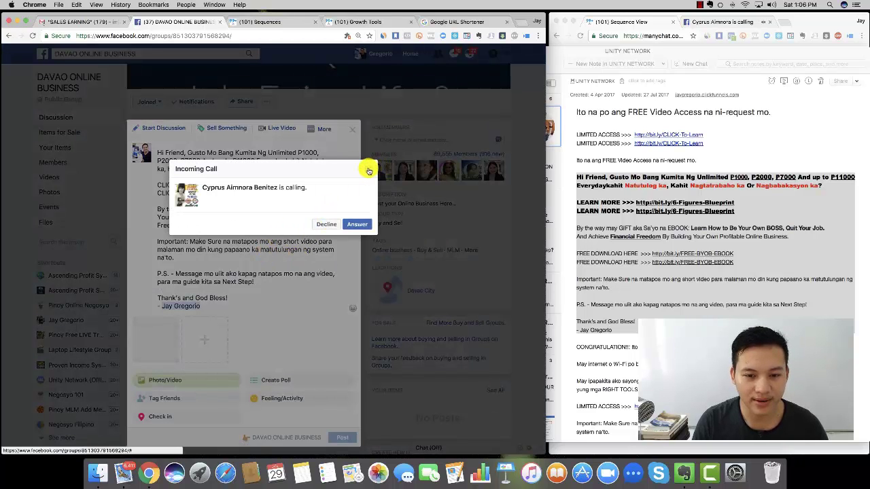
left_click(369, 168)
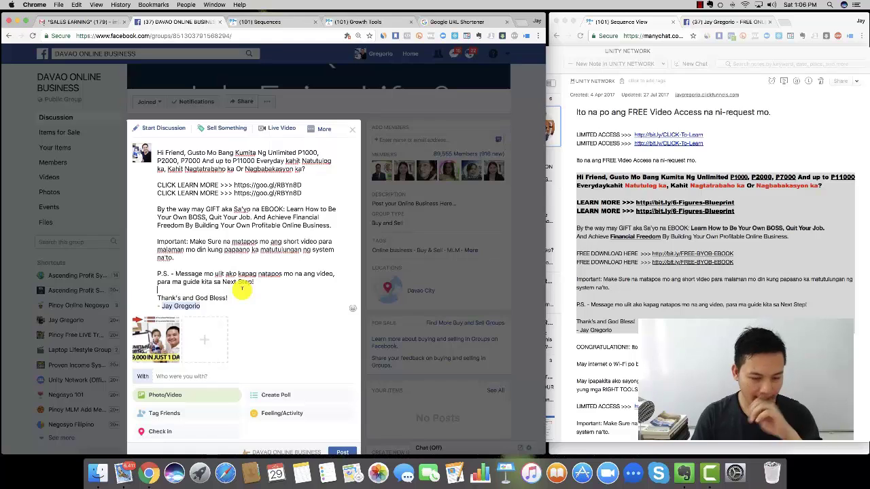
- Publish the post to the group, then expand it and open its goo.gl link
scroll(251, 305, "down", 2)
left_click(341, 381)
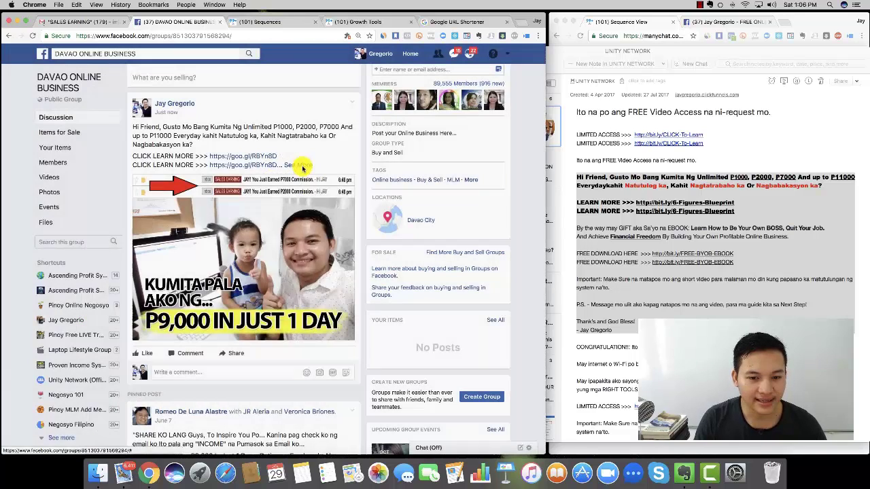
left_click(301, 168)
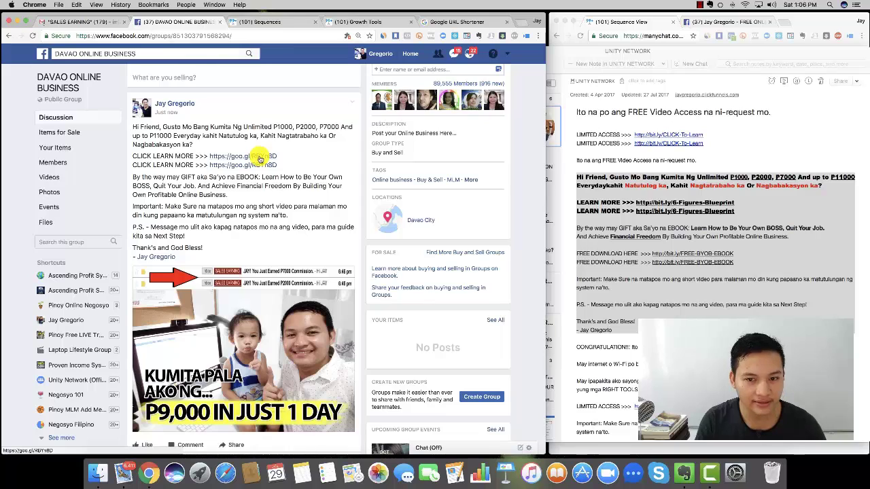
left_click(259, 158)
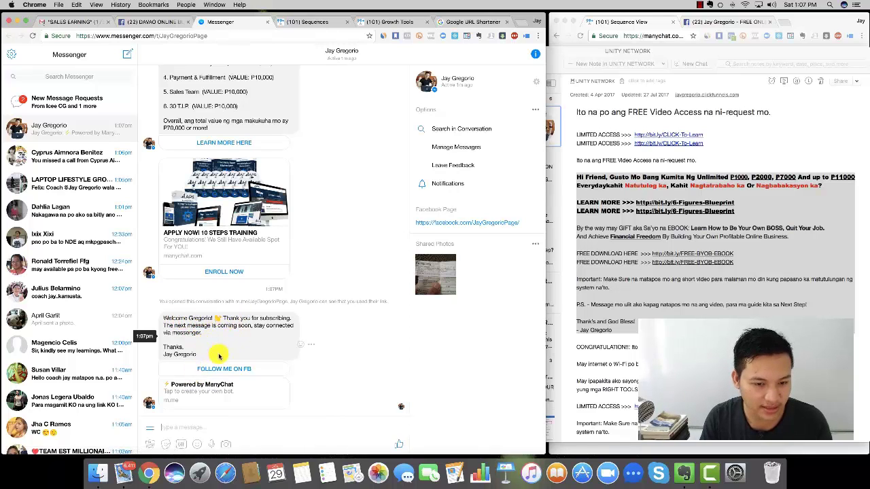
- Scroll through the ManyChat sequence messages in the Messenger conversation, then close the Messenger tab
scroll(278, 164, "up", 10)
scroll(280, 164, "up", 15)
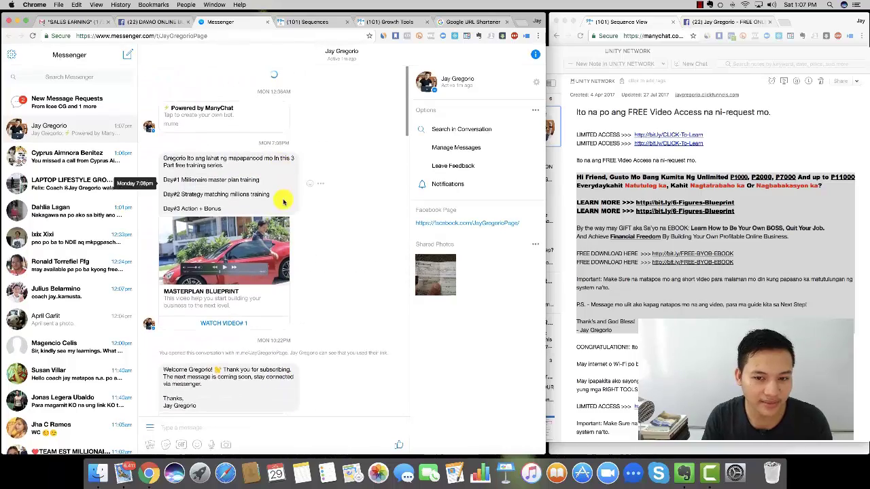
scroll(281, 195, "down", 15)
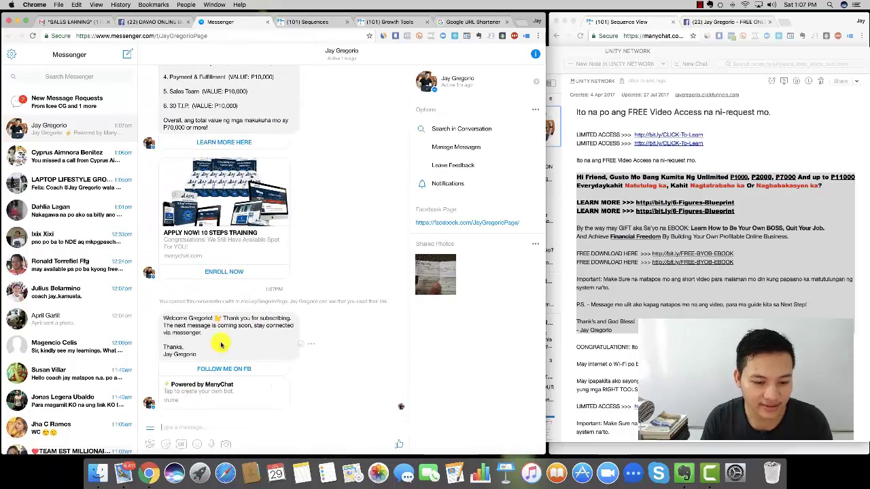
scroll(204, 319, "up", 1)
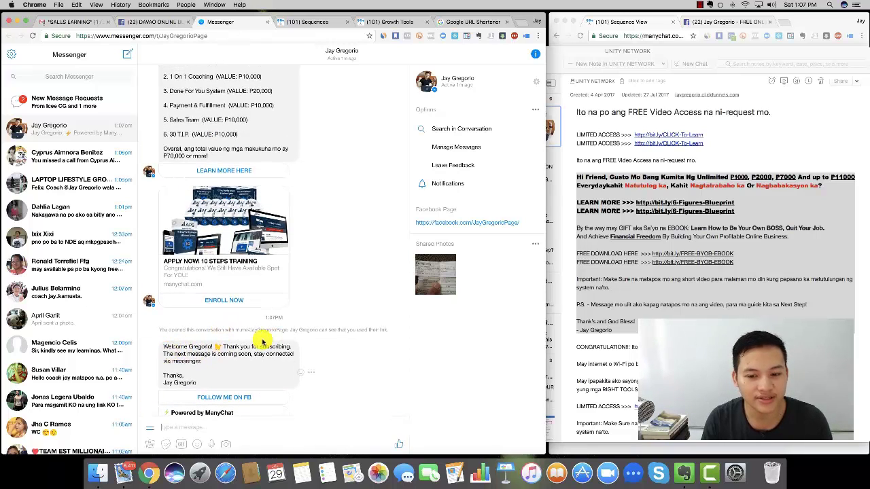
scroll(332, 241, "up", 10)
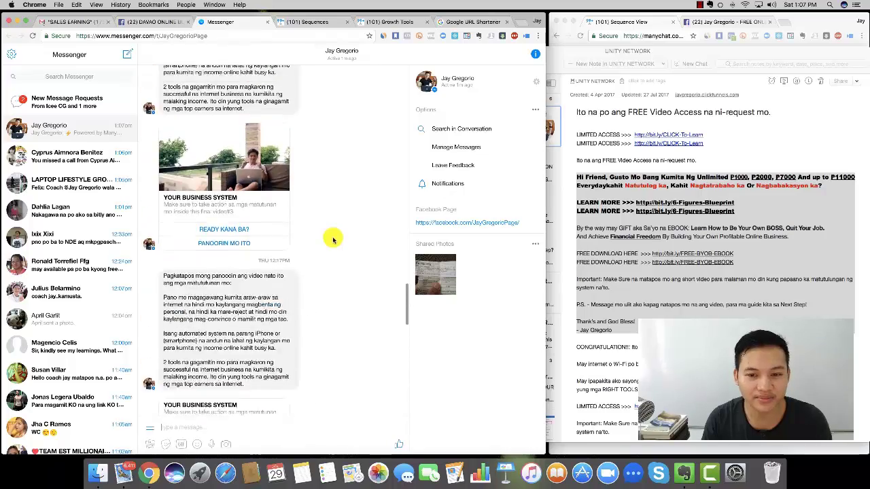
scroll(333, 240, "down", 15)
scroll(333, 241, "up", 5)
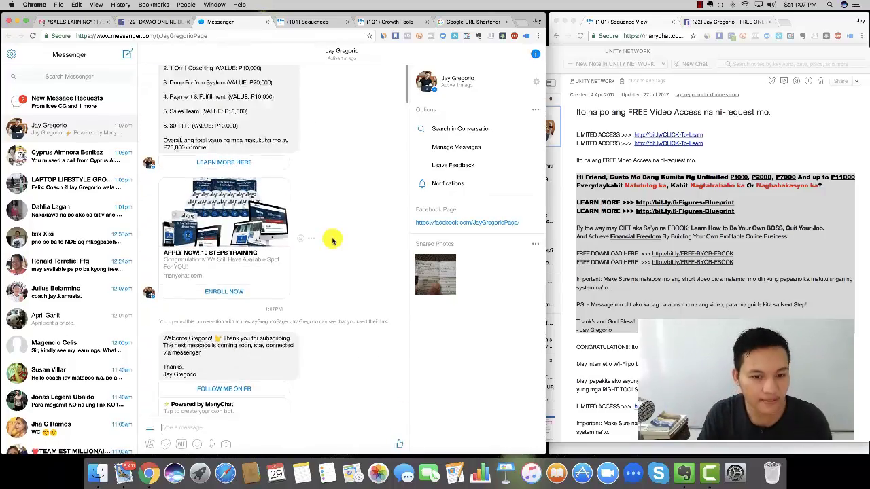
scroll(333, 240, "up", 10)
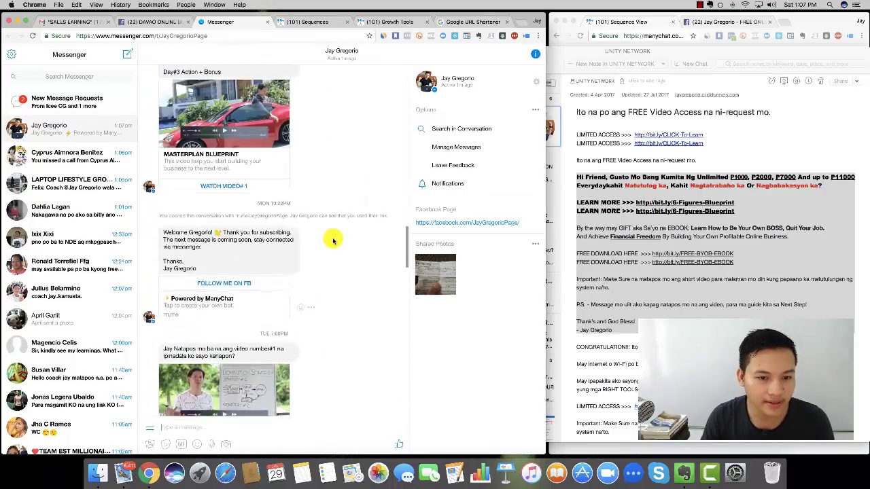
scroll(332, 240, "up", 5)
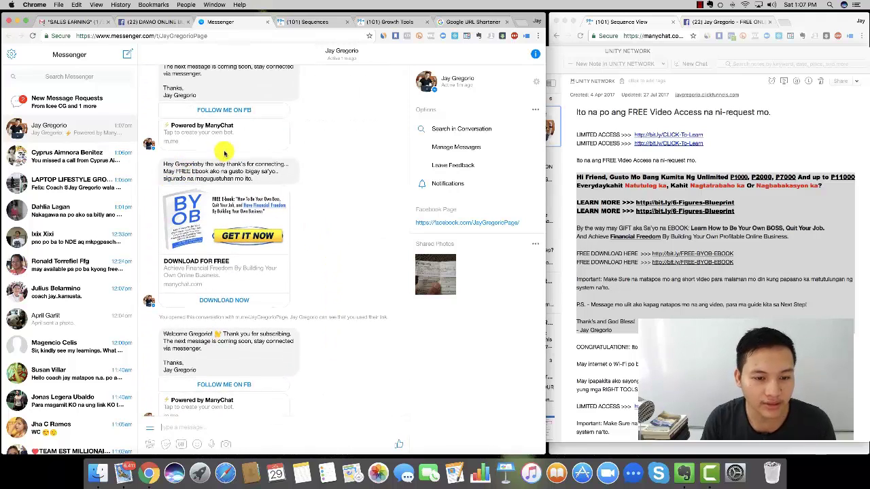
scroll(225, 214, "down", 5)
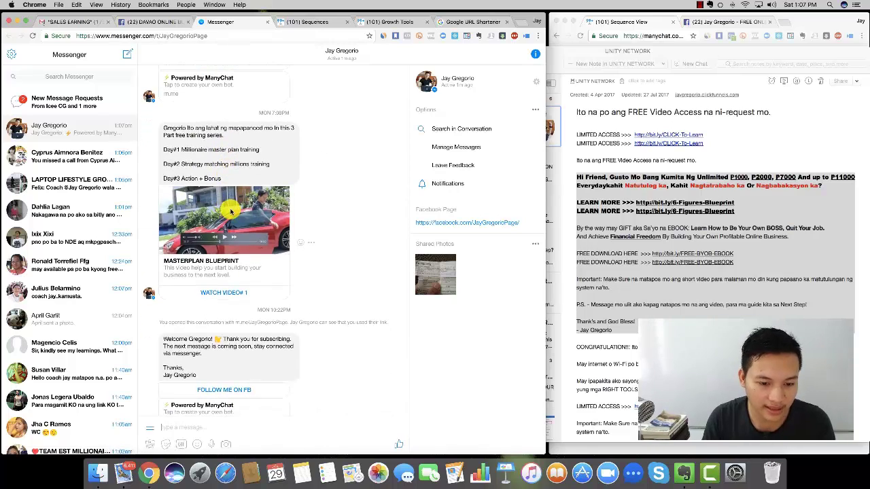
scroll(226, 212, "down", 9)
scroll(224, 217, "down", 6)
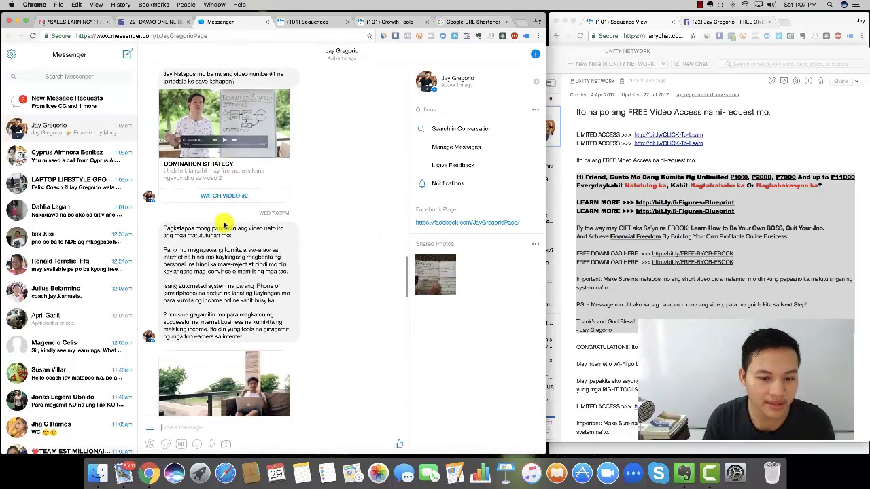
scroll(221, 239, "down", 10)
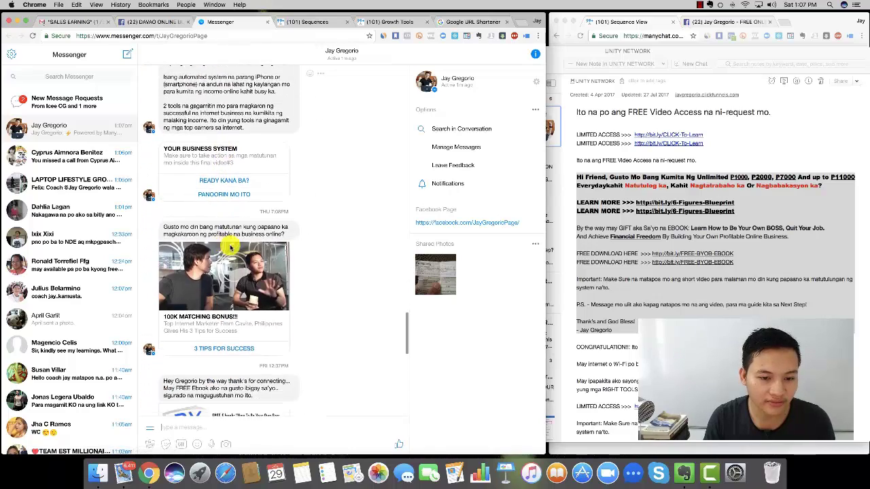
scroll(248, 289, "down", 10)
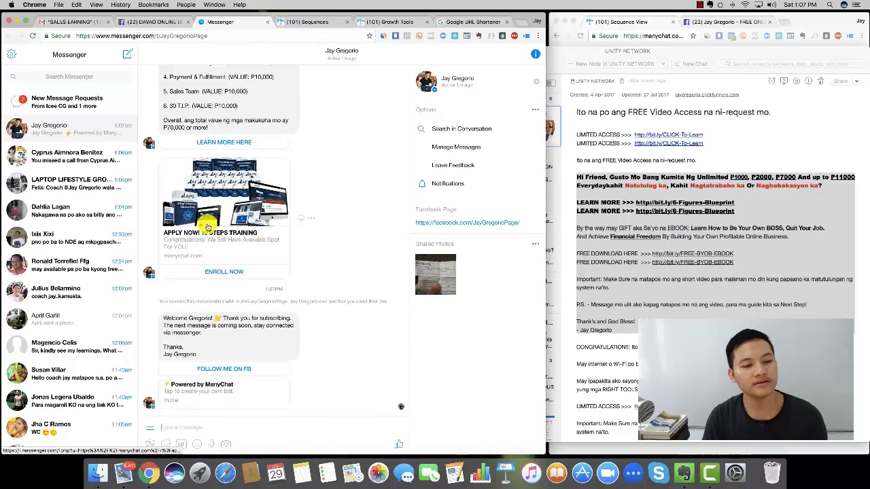
left_click(267, 22)
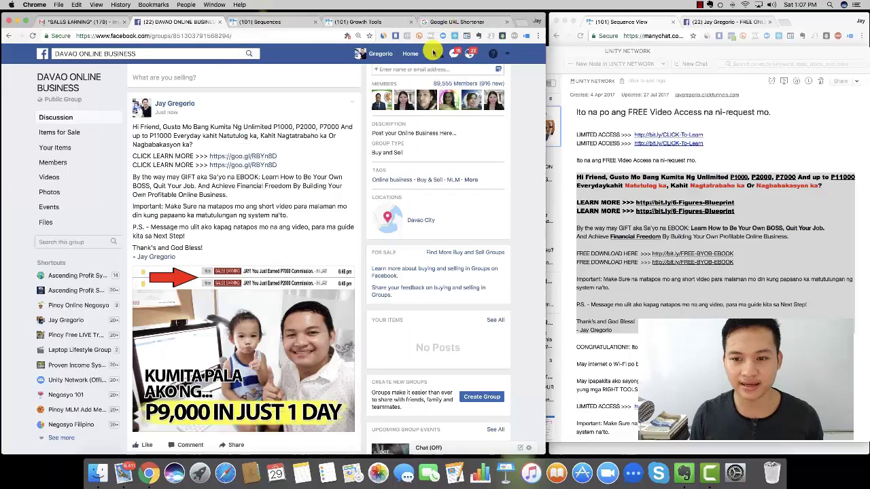
- In the ManyChat sequences list, view FB - AUTO FOLLOW UP's message stats and return to the list
left_click(594, 53)
left_click(397, 51)
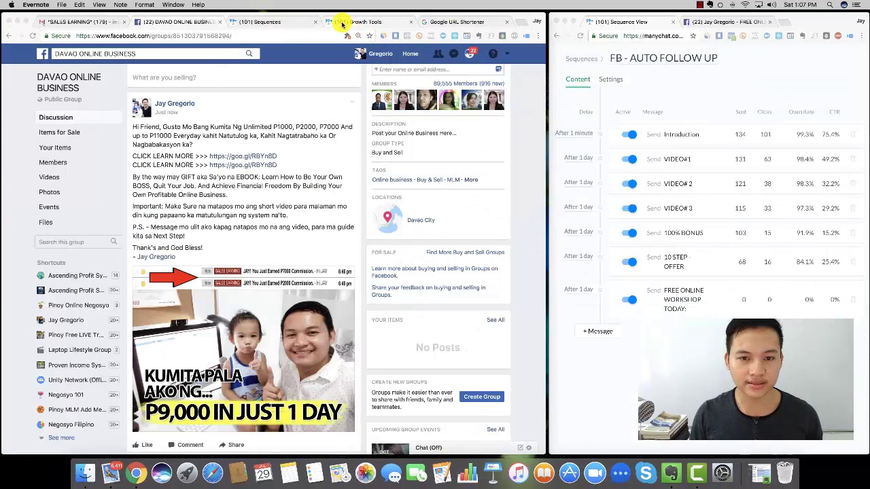
left_click(343, 24)
left_click(273, 23)
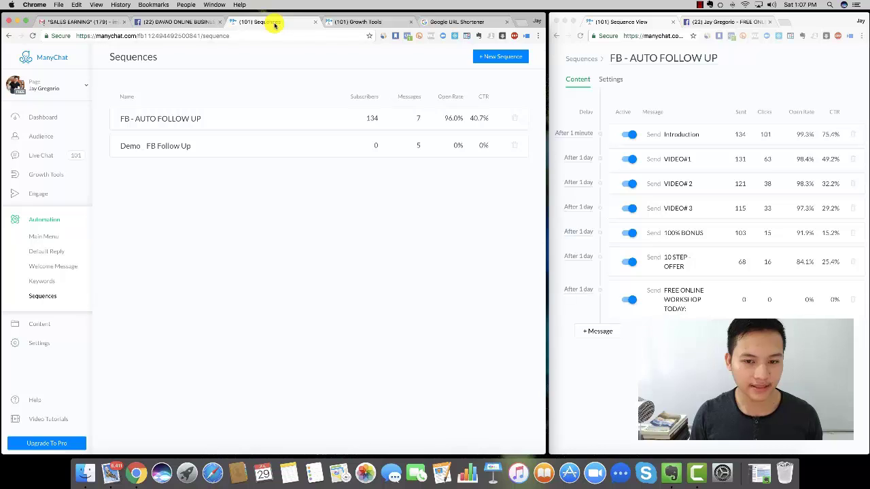
left_click(182, 120)
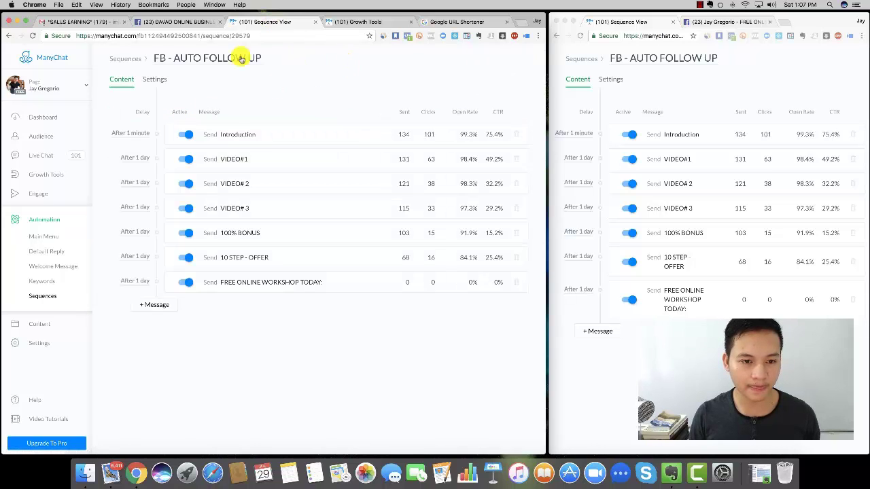
left_click(125, 58)
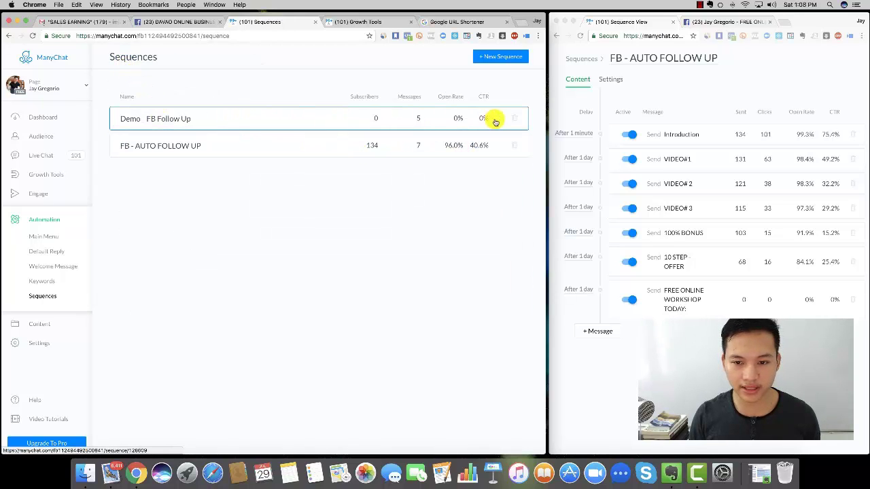
- Delete the Demo FB Follow Up sequence and confirm the deletion
left_click(516, 118)
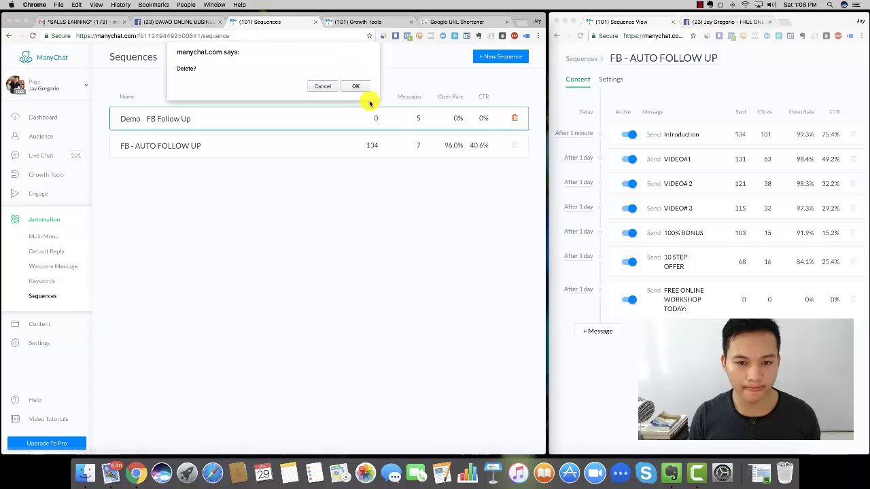
left_click(357, 88)
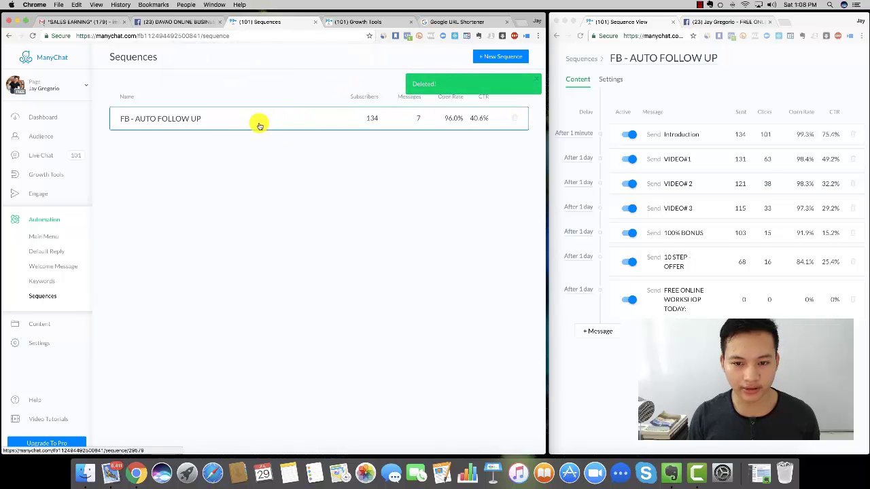
left_click(736, 85)
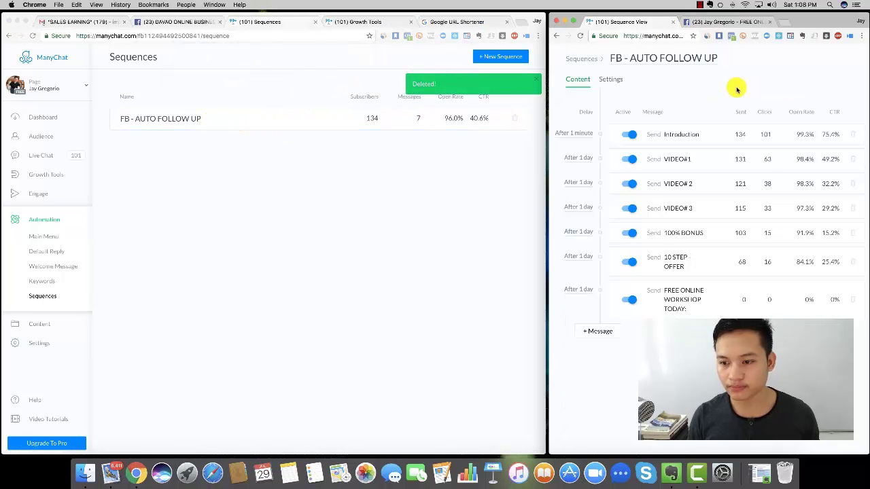
left_click(251, 165)
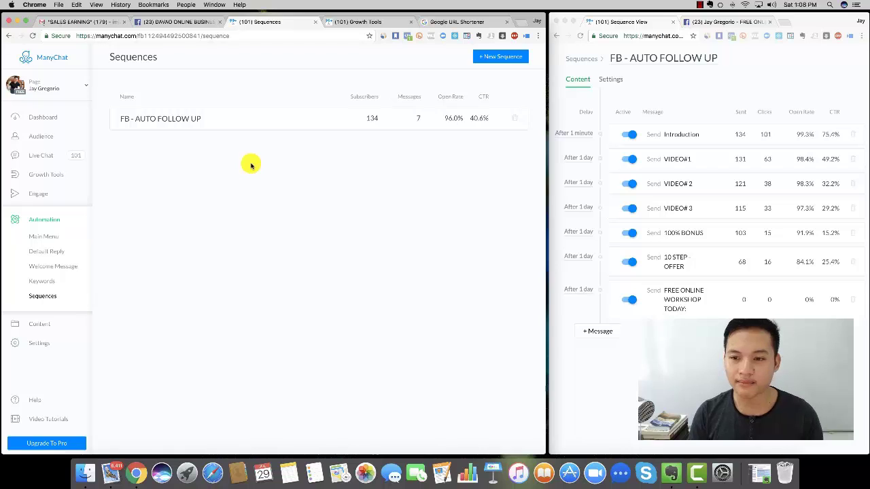
- Read the ManyChat Dashboard's subscriber chart: 182 active, 173 subscribes, 2 unsubscribes, 171 net
left_click(44, 118)
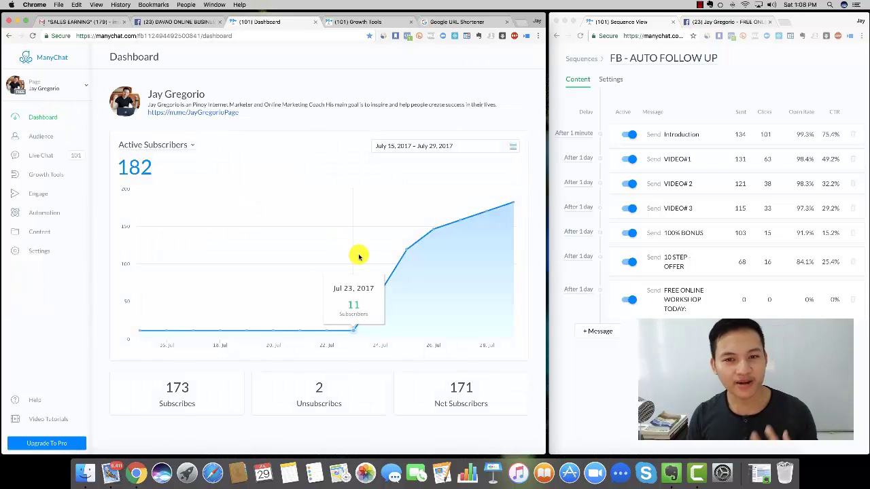
mouse_move(485, 239)
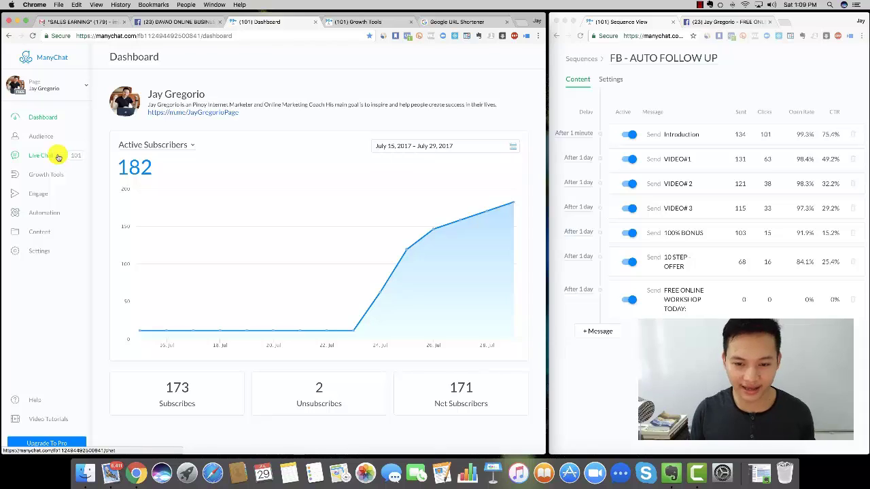
mouse_move(361, 325)
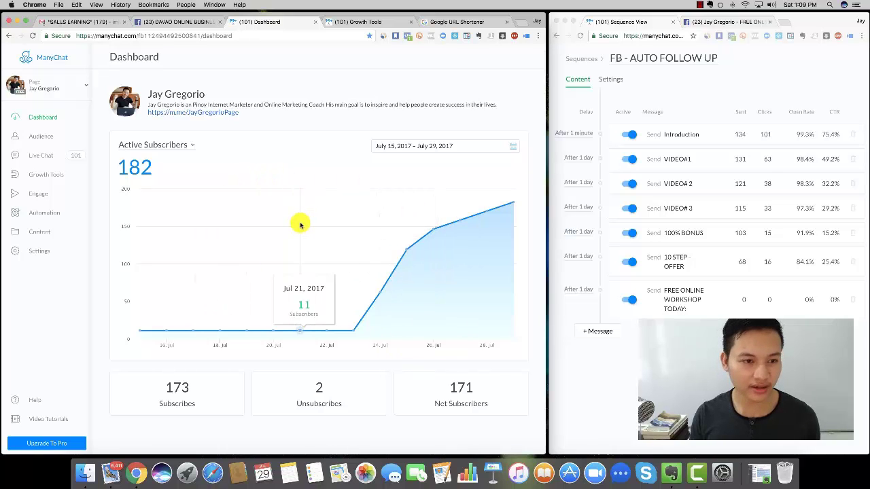
left_click(75, 21)
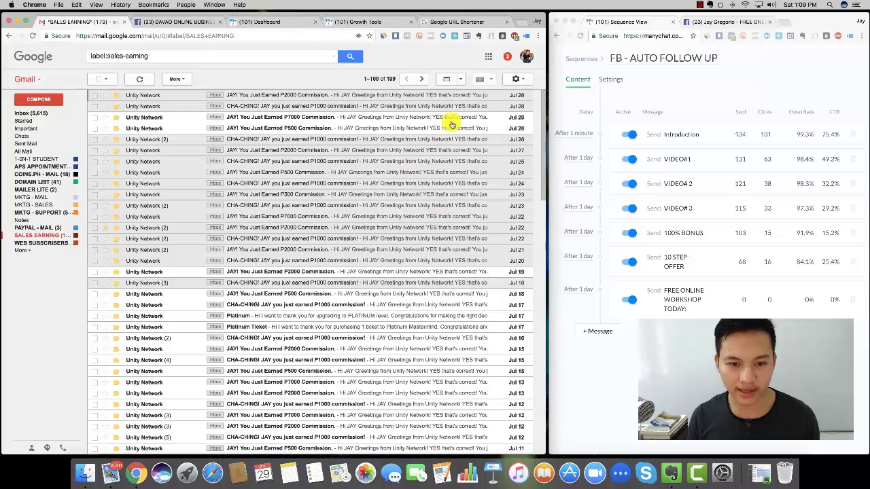
- Scroll through the Unity Network commission emails under the Gmail sales-earning label
scroll(440, 192, "down", 5)
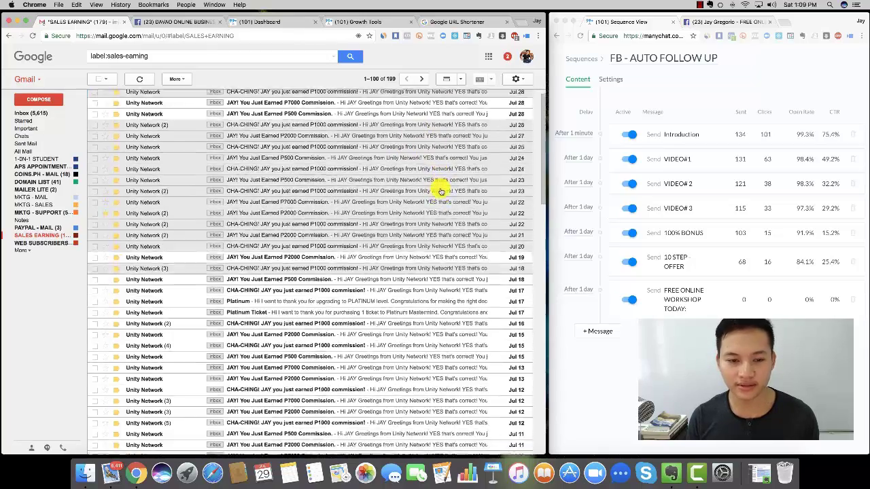
scroll(440, 192, "down", 4)
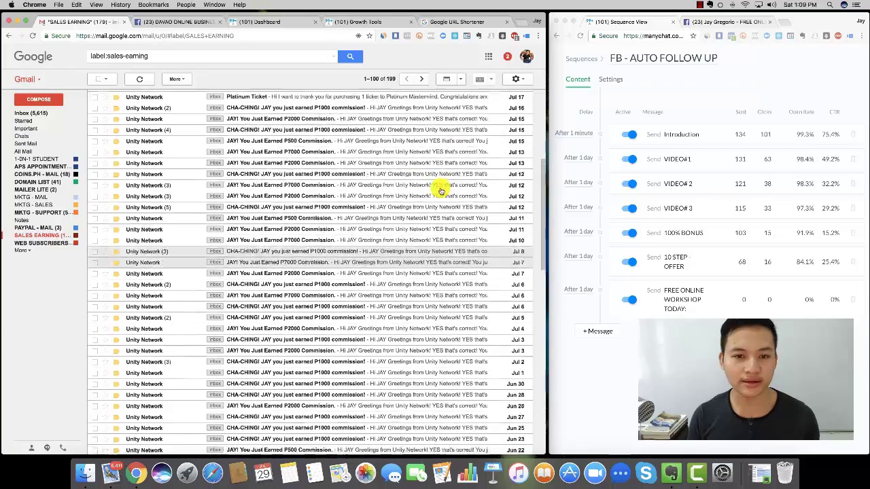
left_click(177, 25)
- Check the new promo post and the notifications list, then return to the ManyChat Dashboard
scroll(311, 169, "down", 2)
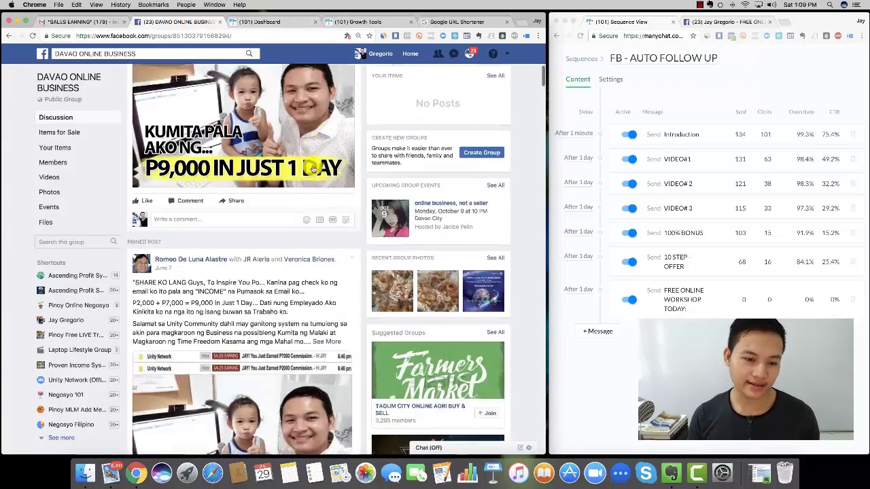
scroll(313, 168, "up", 5)
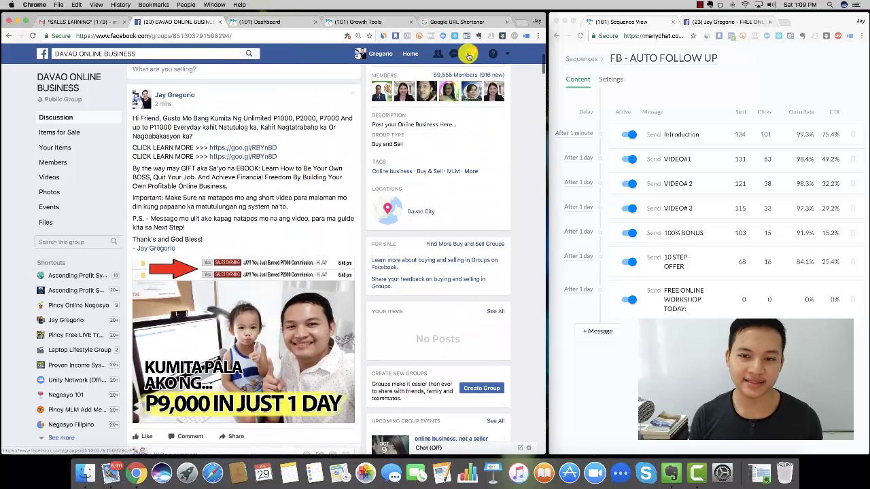
left_click(468, 55)
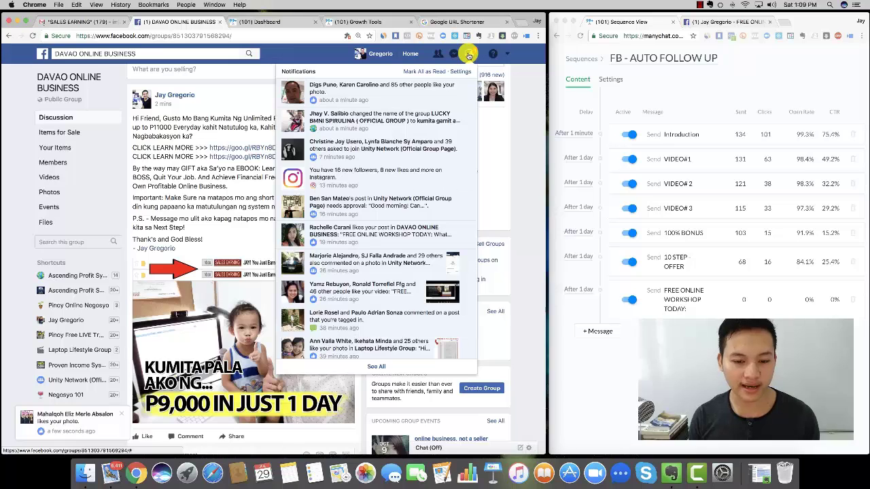
left_click(468, 56)
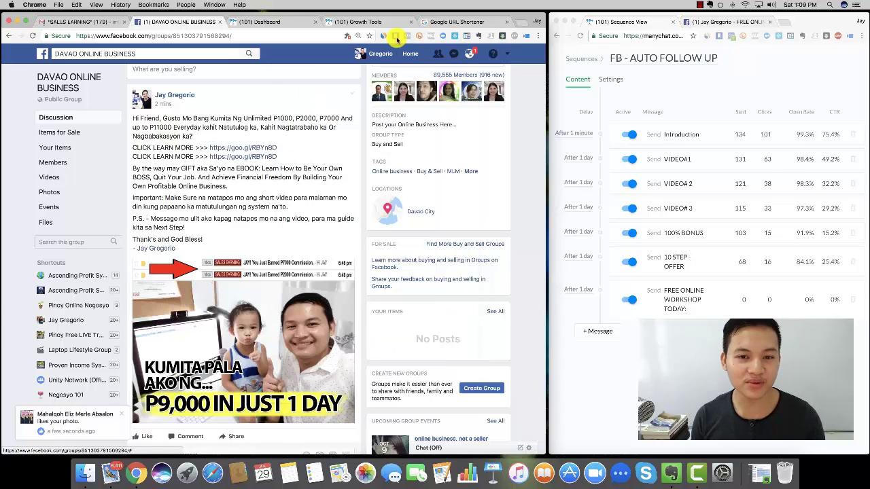
left_click(359, 24)
left_click(284, 21)
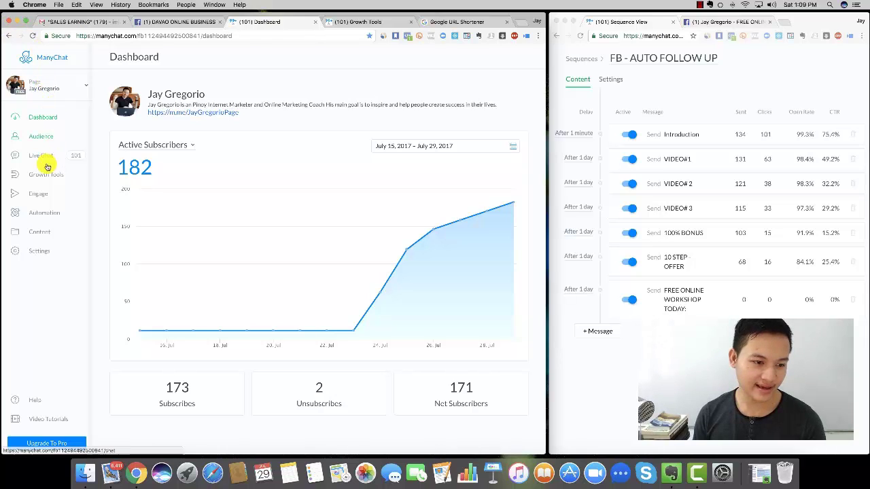
left_click(39, 196)
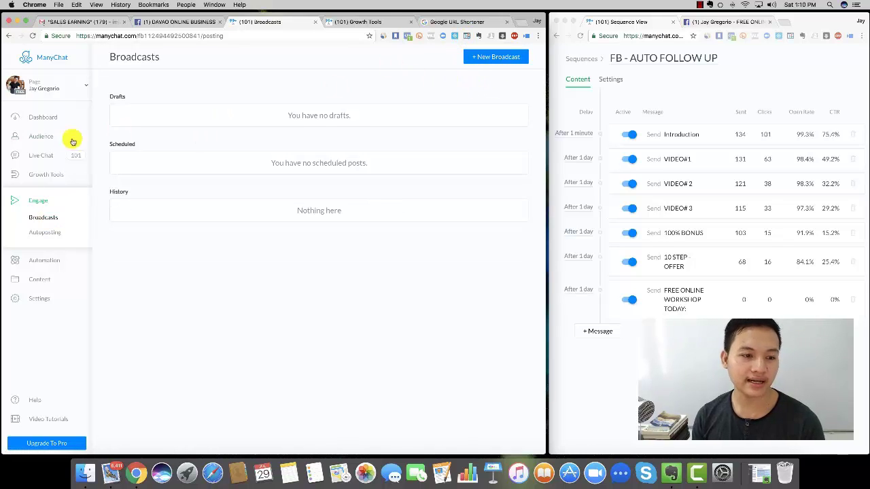
left_click(50, 133)
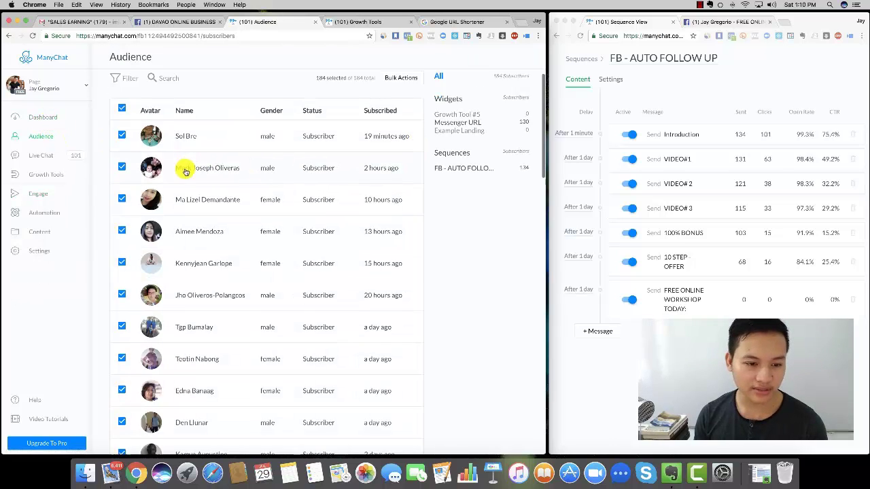
scroll(204, 174, "down", 5)
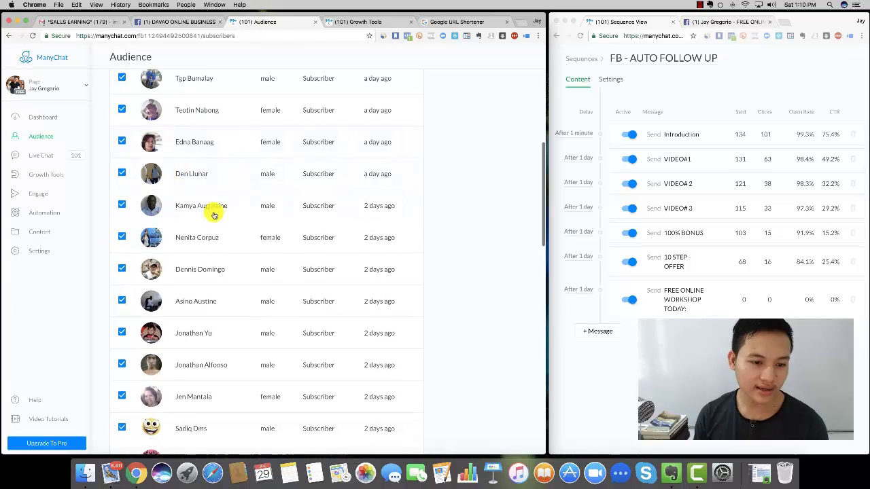
scroll(210, 205, "down", 12)
scroll(213, 200, "down", 3)
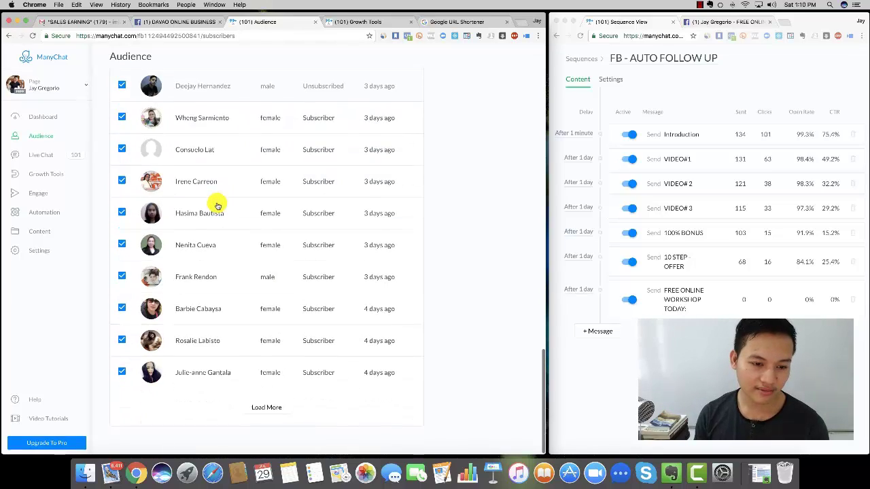
scroll(214, 200, "up", 15)
left_click(44, 117)
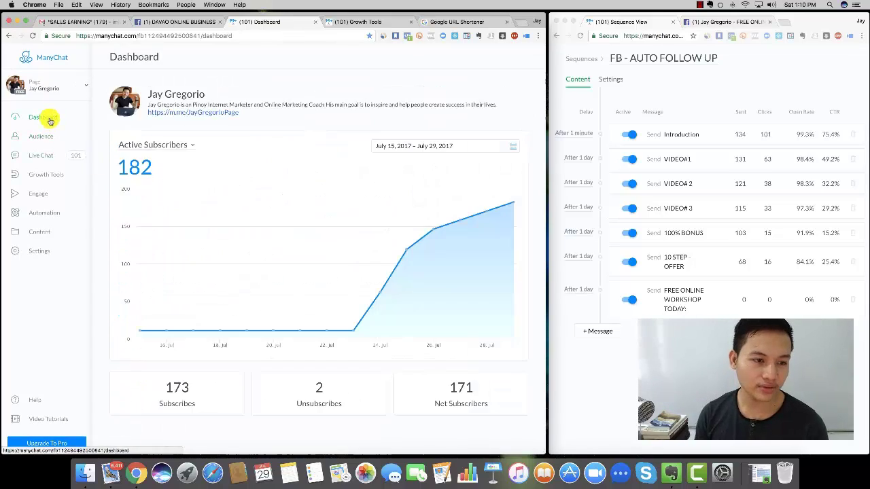